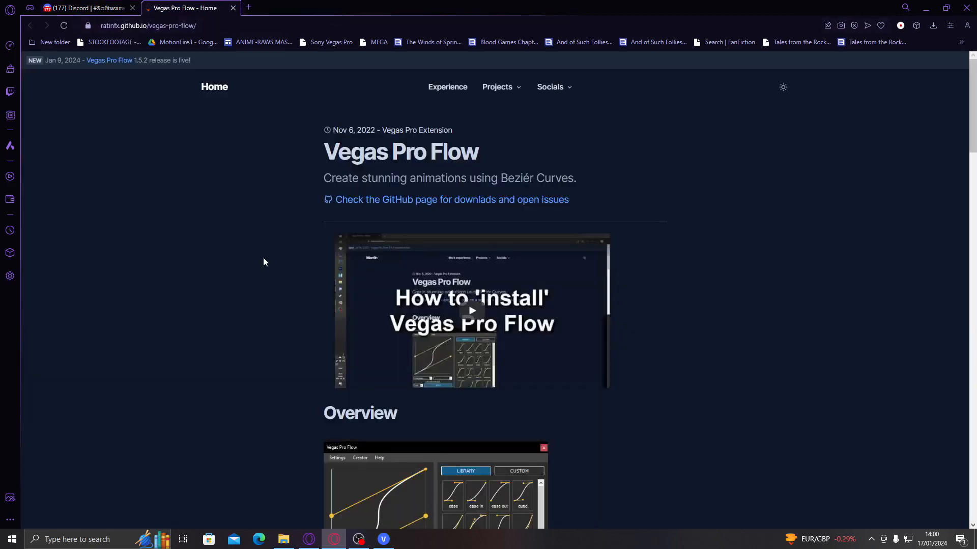
# Step: Download the Vegas Pro Flow 1.5.2 installer for VEGAS Pro 14 and later into the Downloads folder
pyautogui.scroll(-10, 264, 258)
pyautogui.scroll(-18, 264, 257)
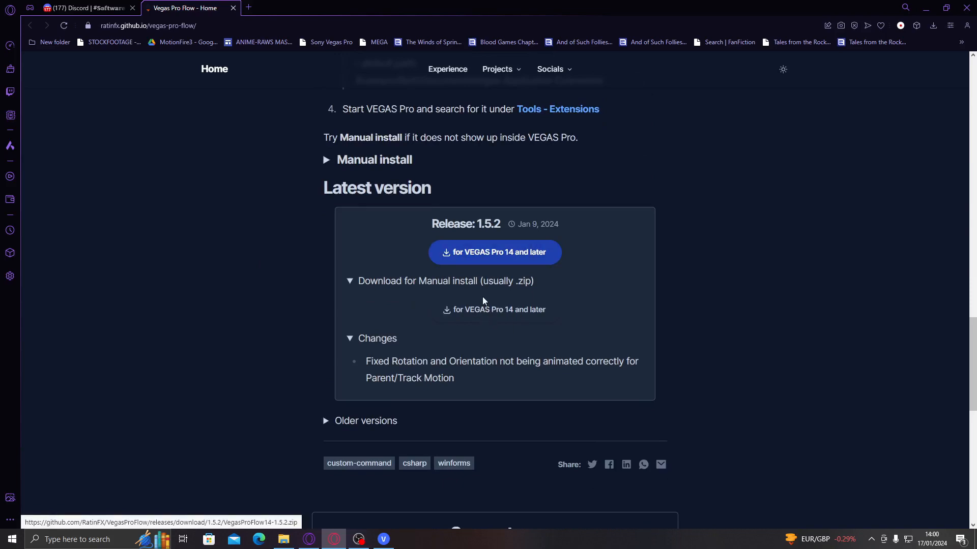
pyautogui.scroll(-2, 346, 320)
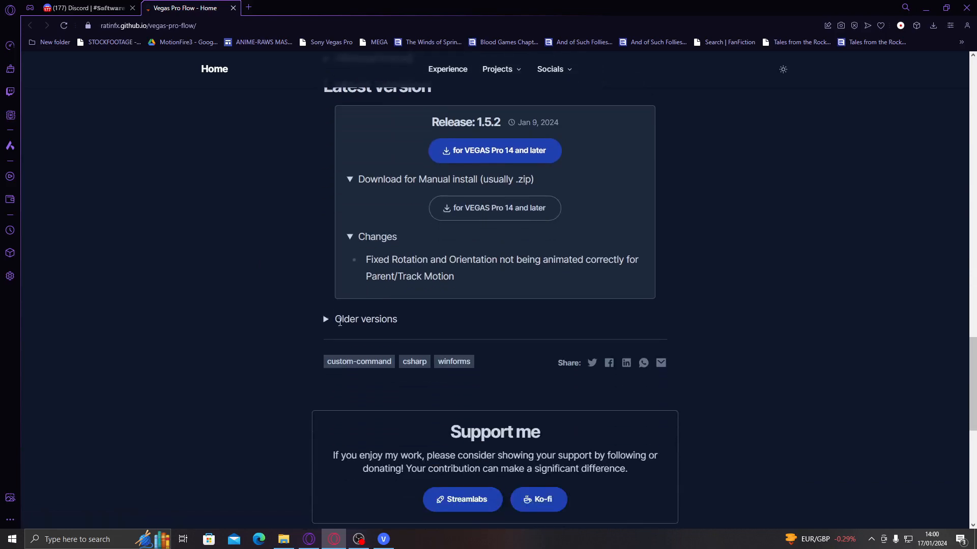
pyautogui.scroll(4, 491, 337)
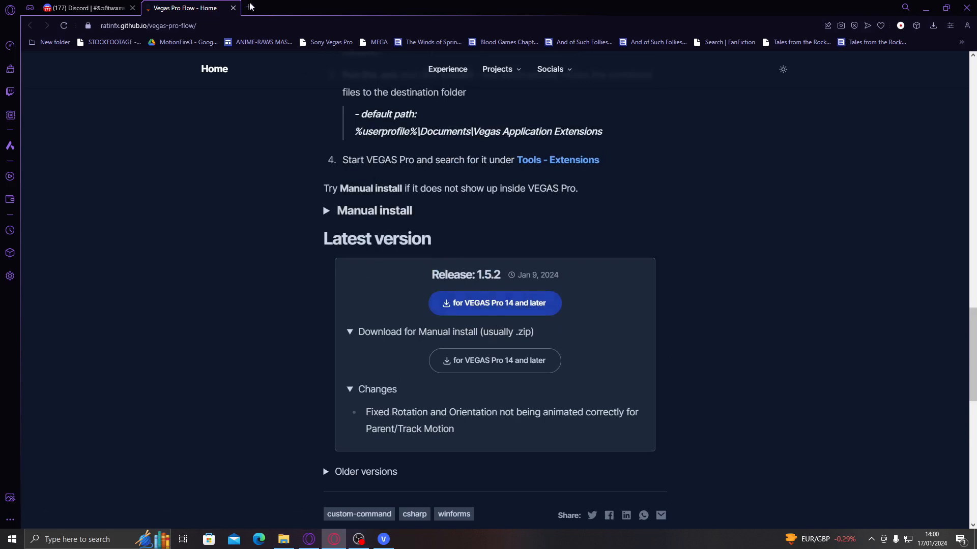
pyautogui.click(284, 540)
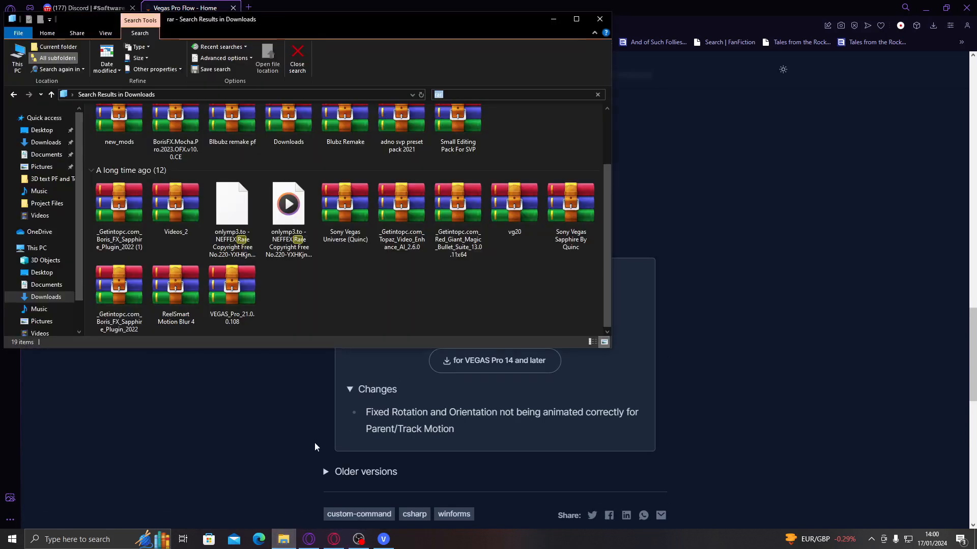
pyautogui.click(62, 297)
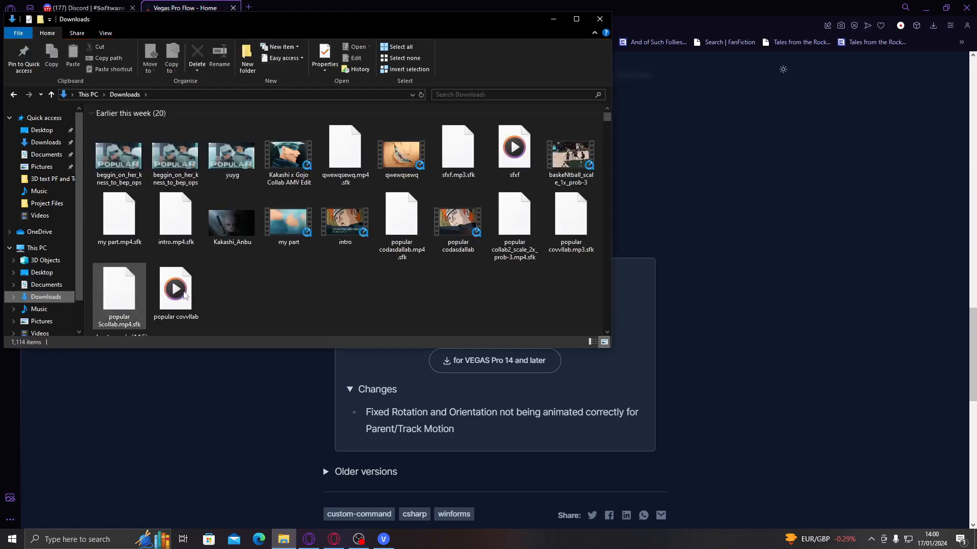
pyautogui.click(911, 245)
pyautogui.click(529, 309)
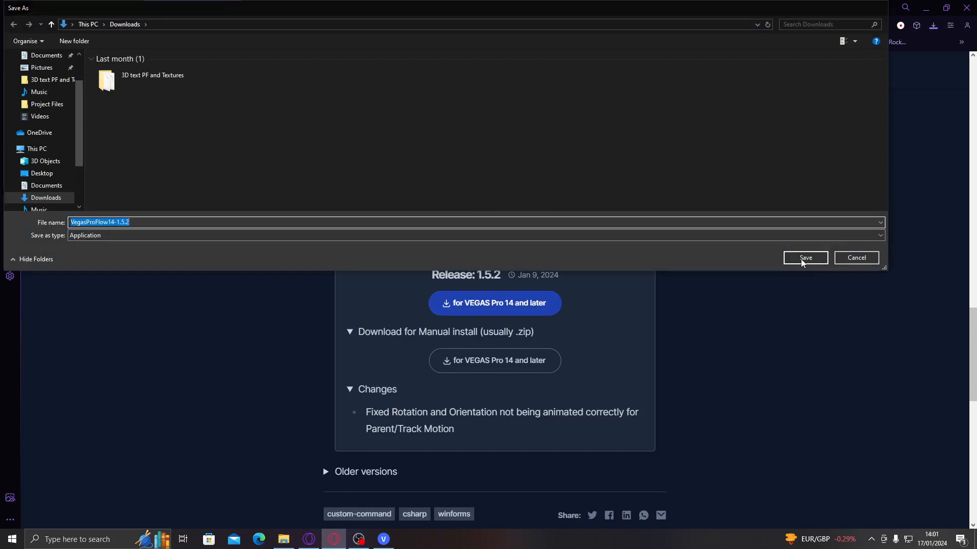
pyautogui.click(804, 258)
# Step: Launch the downloaded VegasProFlow14-1.5.2 installer, allow it to run past SmartScreen, and move its window clear of the file browser
pyautogui.click(924, 7)
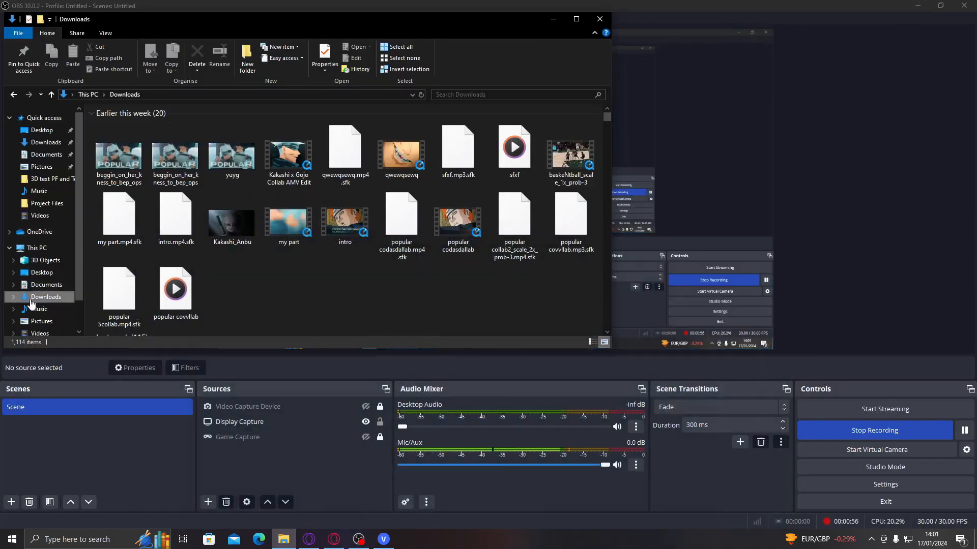
pyautogui.doubleClick(117, 148)
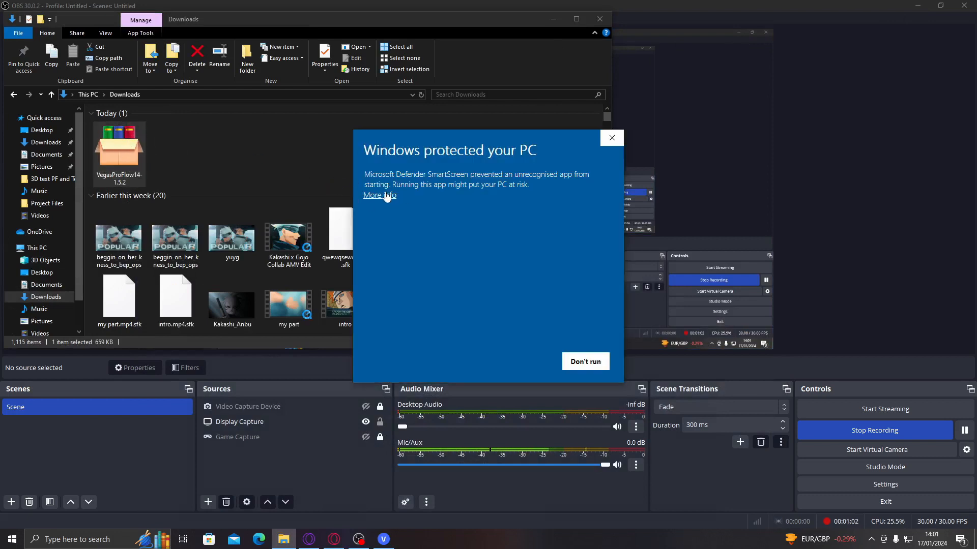
pyautogui.click(386, 196)
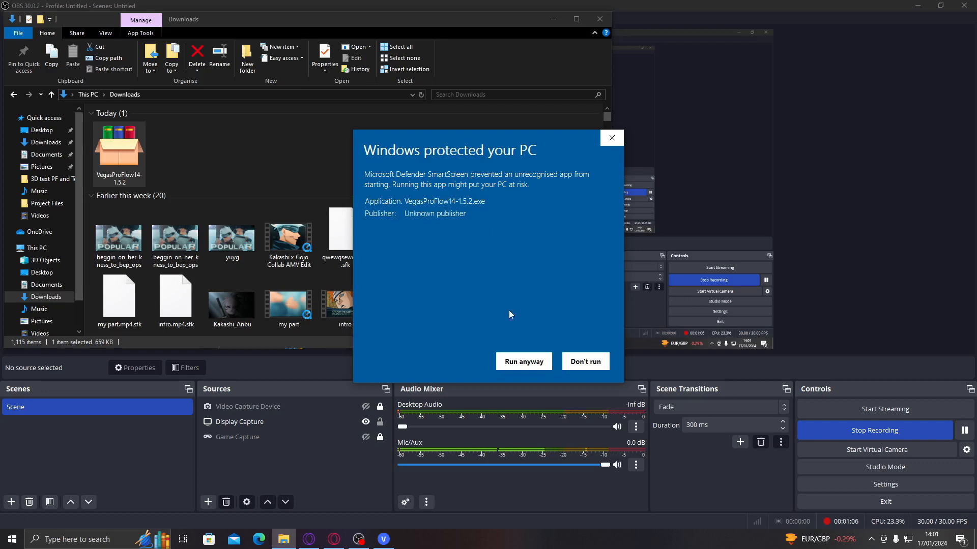
pyautogui.click(513, 362)
pyautogui.click(924, 6)
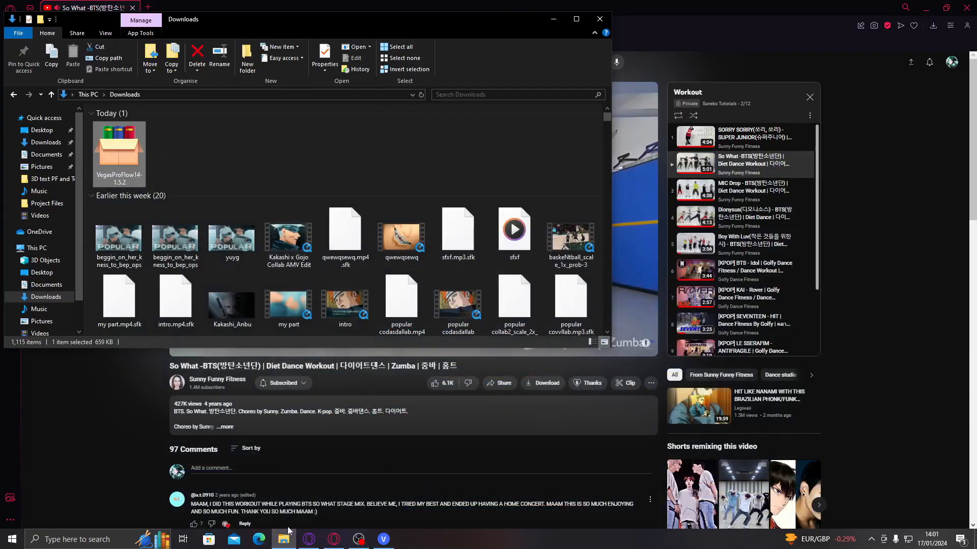
pyautogui.moveTo(465, 173); pyautogui.dragTo(771, 109)
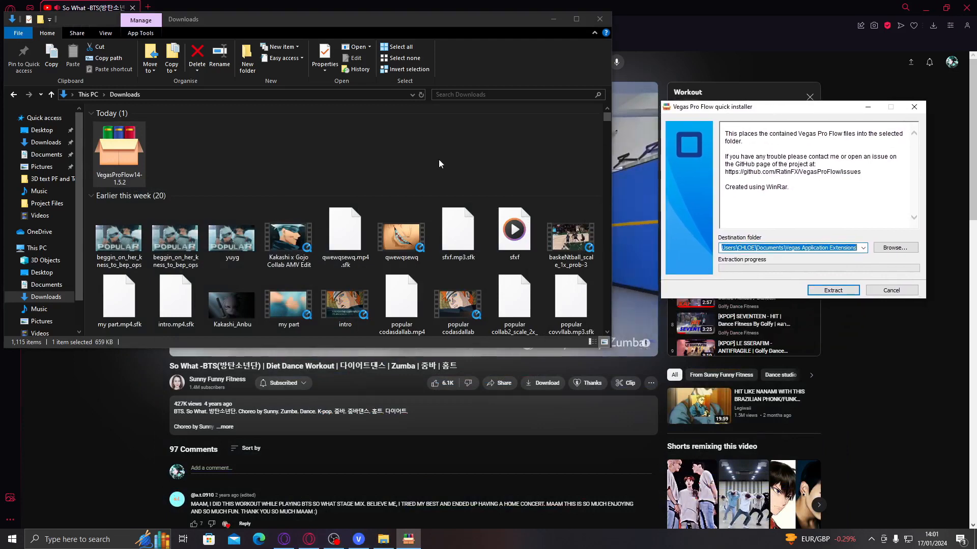
# Step: Choose the Vegas Application Extensions folder inside Documents as the installer's destination folder
pyautogui.click(46, 286)
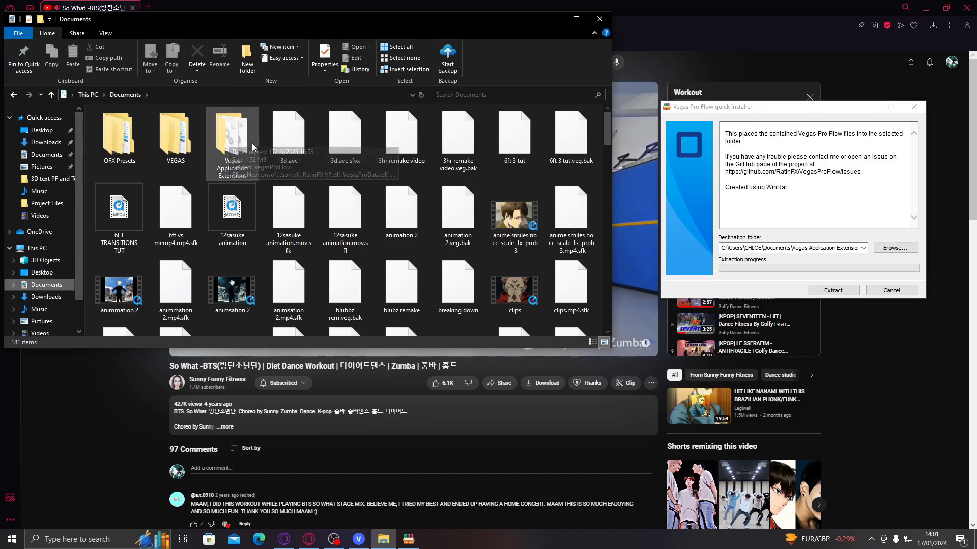
pyautogui.click(890, 249)
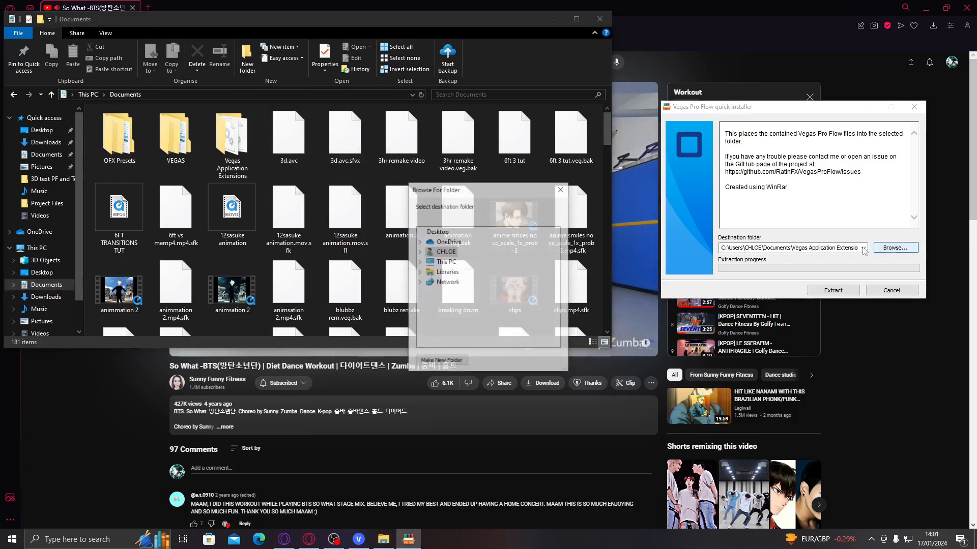
pyautogui.click(420, 253)
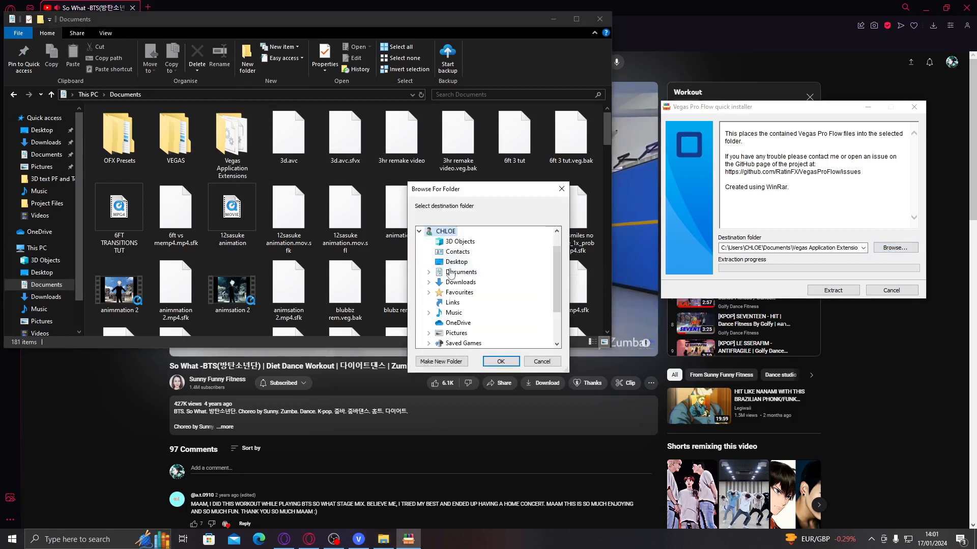
pyautogui.click(451, 275)
pyautogui.click(471, 304)
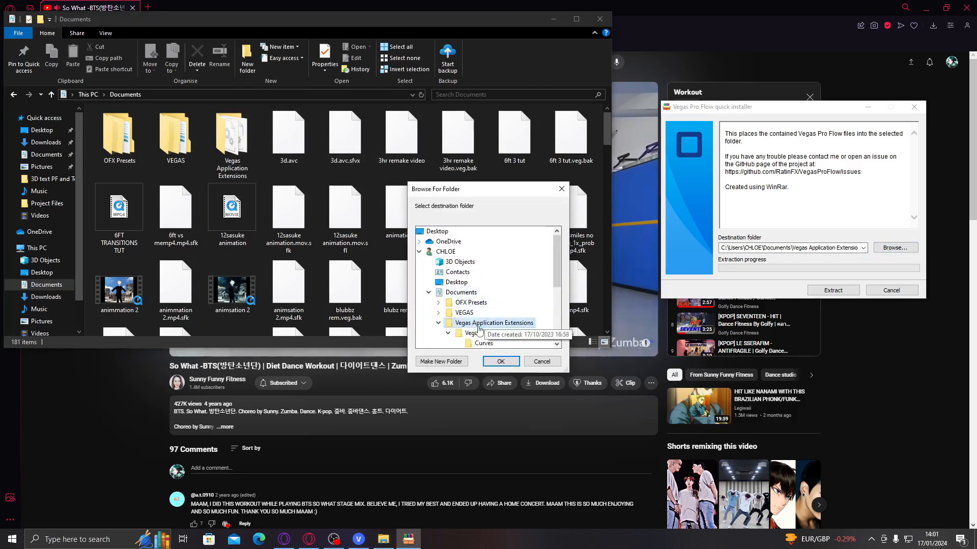
pyautogui.click(492, 361)
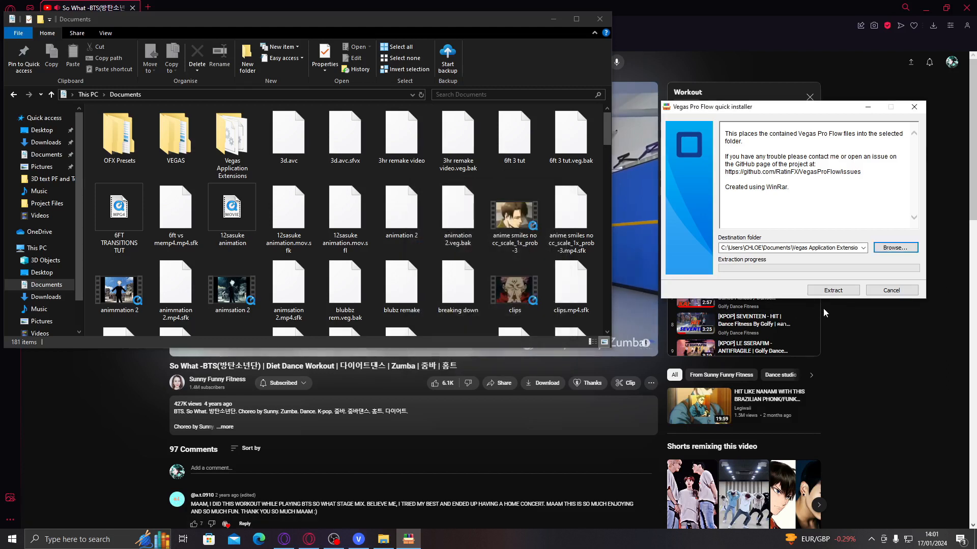
# Step: Check the plugin files in Documents\Vegas Application Extensions, and close the installer and the folder window without extracting
pyautogui.doubleClick(218, 154)
pyautogui.moveTo(207, 204); pyautogui.dragTo(164, 133)
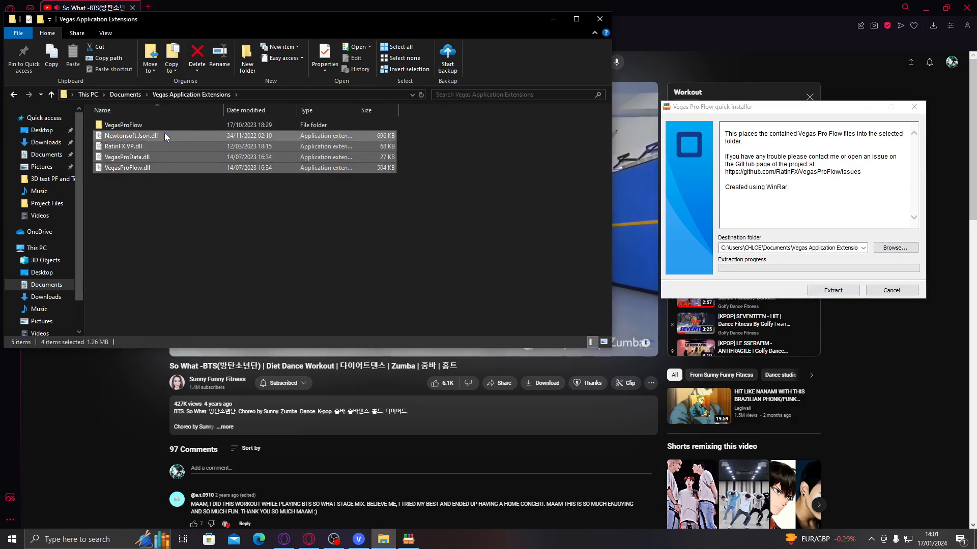
pyautogui.click(159, 198)
pyautogui.click(914, 110)
pyautogui.click(915, 109)
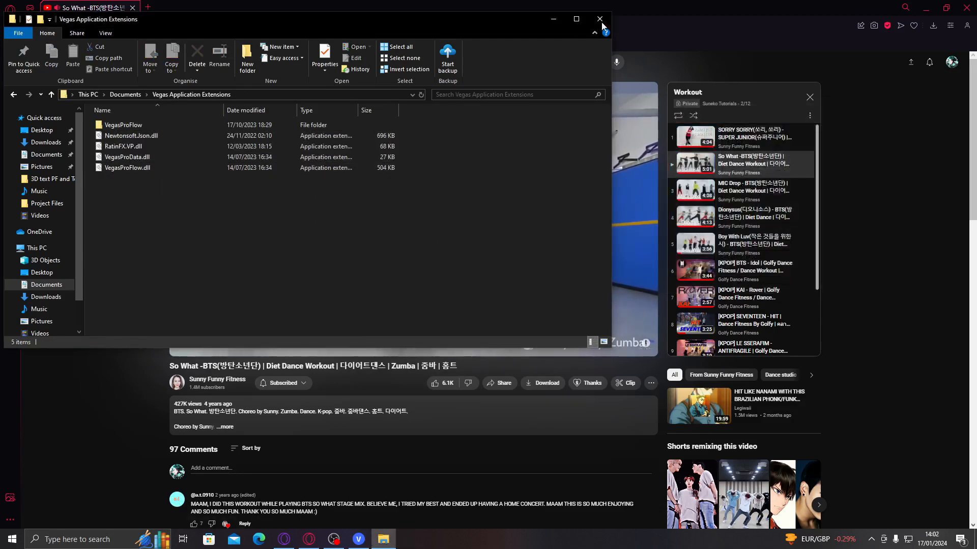
pyautogui.click(600, 19)
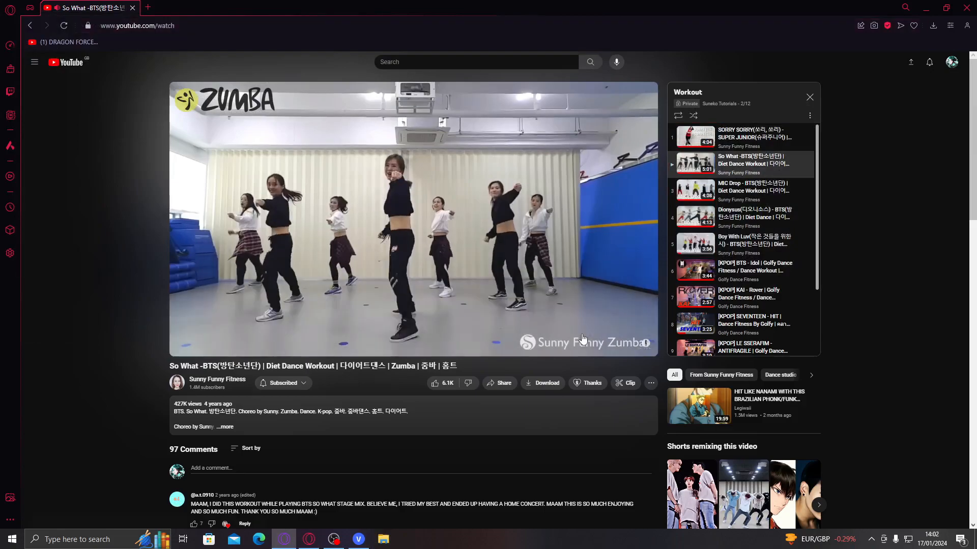
# Step: Switch to VEGAS Pro, open the Vegas Pro Flow extension, and enlarge its docked window
pyautogui.click(359, 539)
pyautogui.click(278, 328)
pyautogui.click(87, 17)
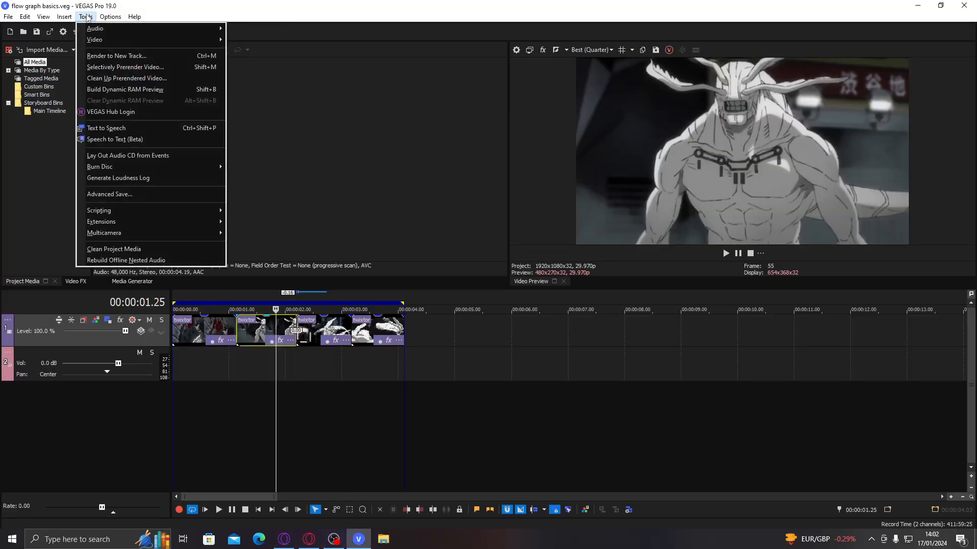
pyautogui.click(258, 225)
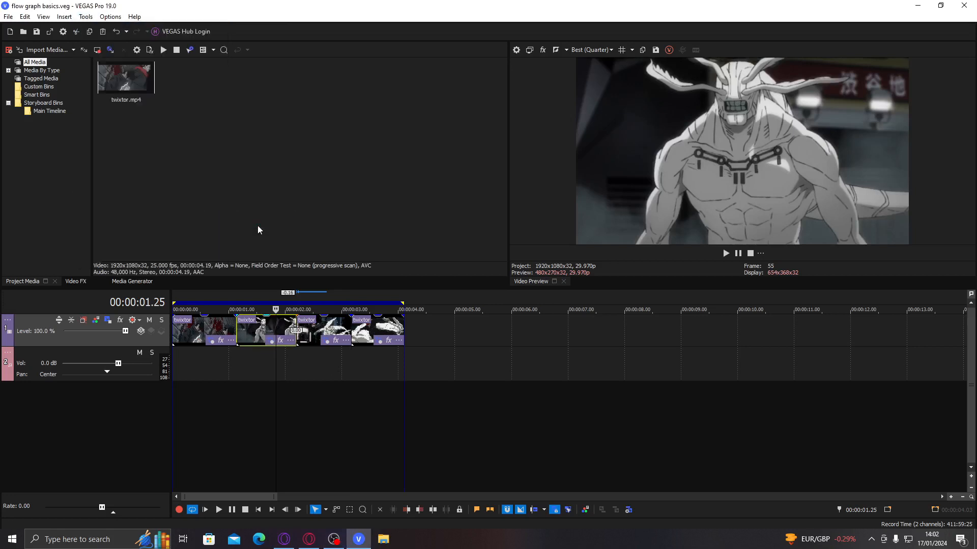
pyautogui.click(444, 266)
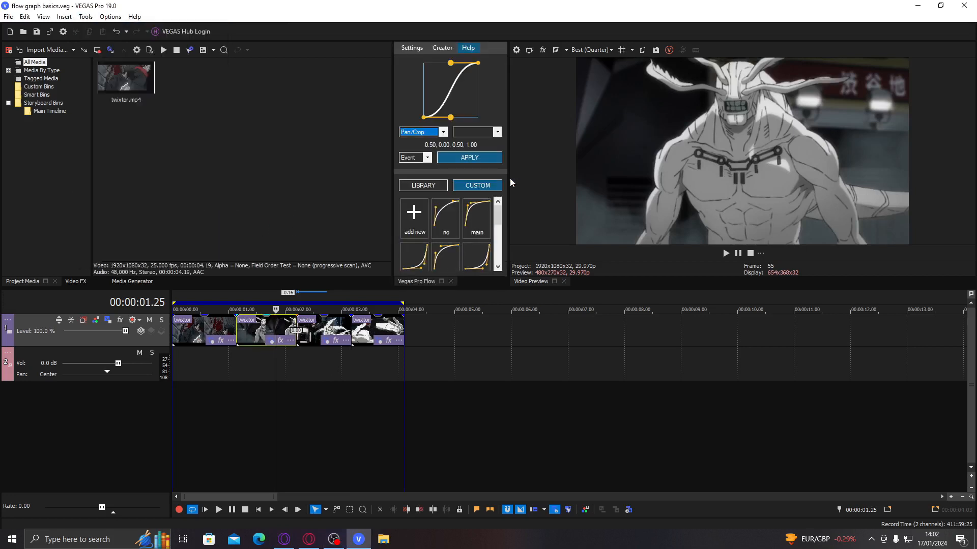
pyautogui.moveTo(508, 178); pyautogui.dragTo(540, 178)
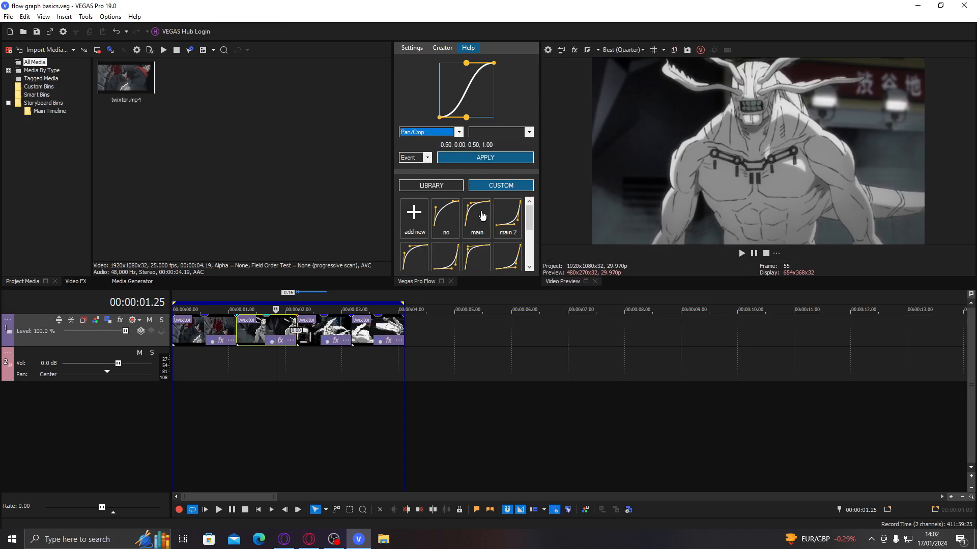
pyautogui.moveTo(455, 288); pyautogui.dragTo(455, 294)
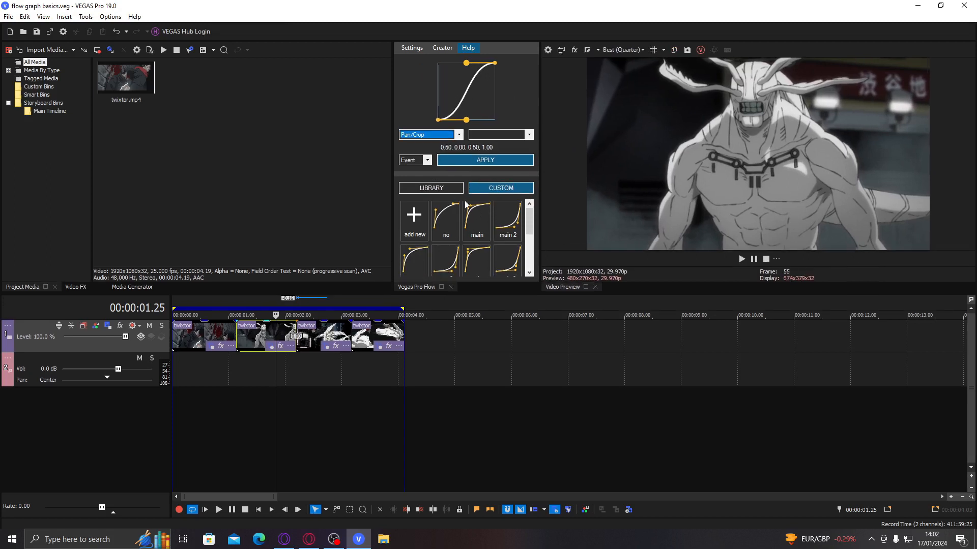
# Step: Try several preset easing curves from the Vegas Pro Flow library, including quad
pyautogui.click(431, 188)
pyautogui.click(465, 235)
pyautogui.click(516, 234)
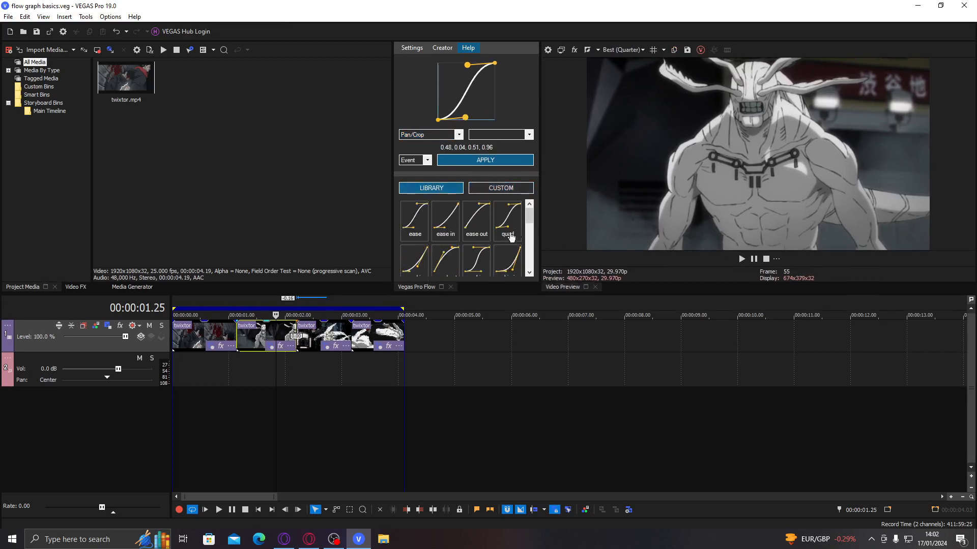
pyautogui.click(472, 261)
# Step: Load the custom main curve, move its second handle to about 0.33, 0.93, and view the new custom curve settings without saving
pyautogui.click(501, 188)
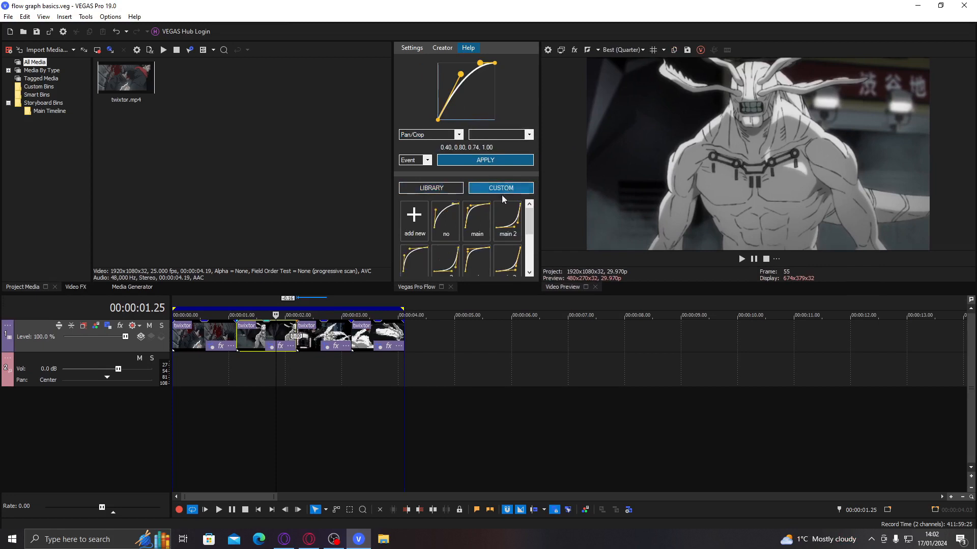
pyautogui.click(468, 222)
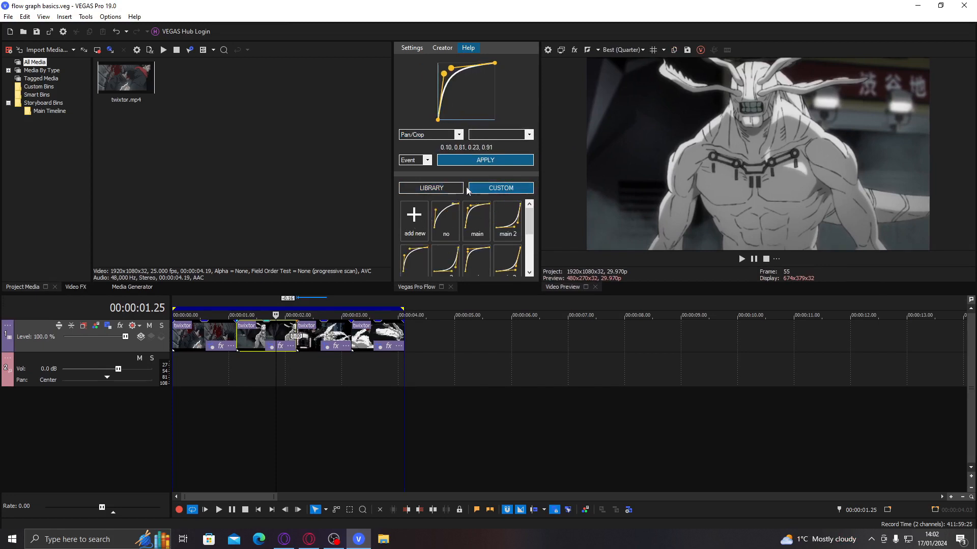
pyautogui.moveTo(450, 68); pyautogui.dragTo(459, 70)
pyautogui.click(411, 230)
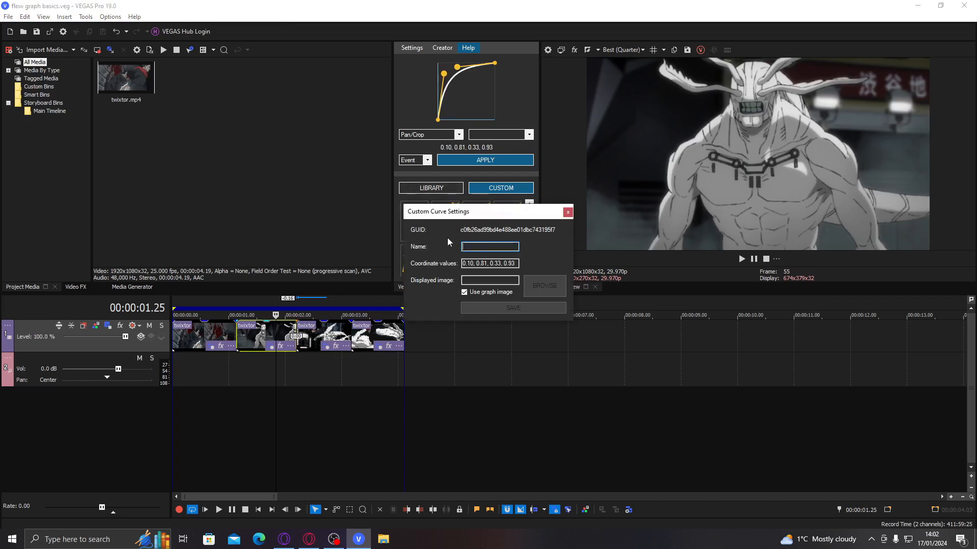
pyautogui.click(567, 212)
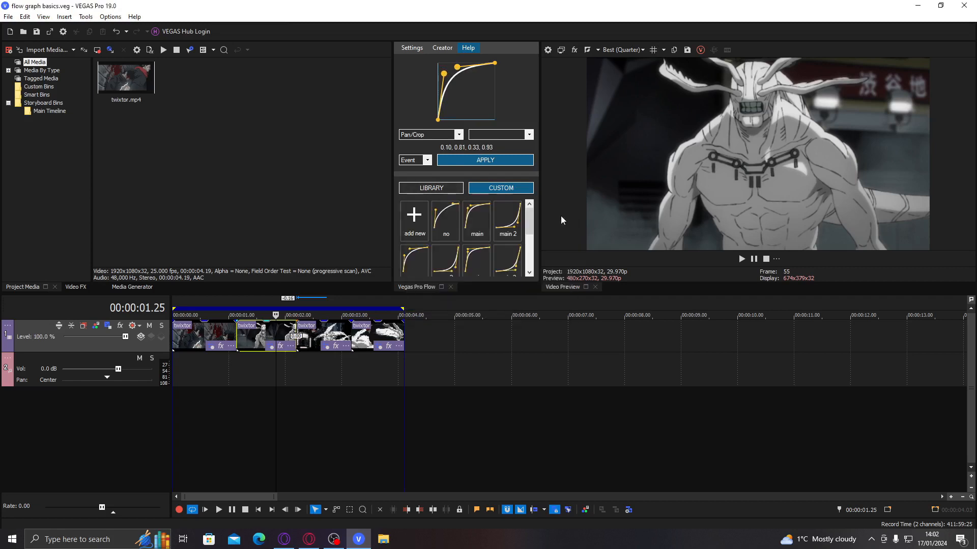
# Step: Play back the timeline from the first twixtor clip to review the edit
pyautogui.click(213, 331)
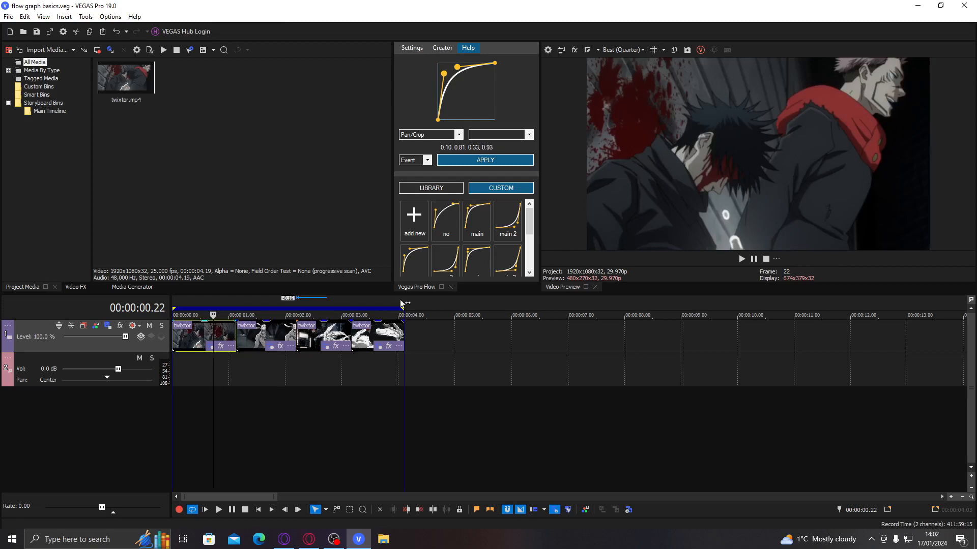
pyautogui.scroll(2, 285, 347)
pyautogui.press('space')
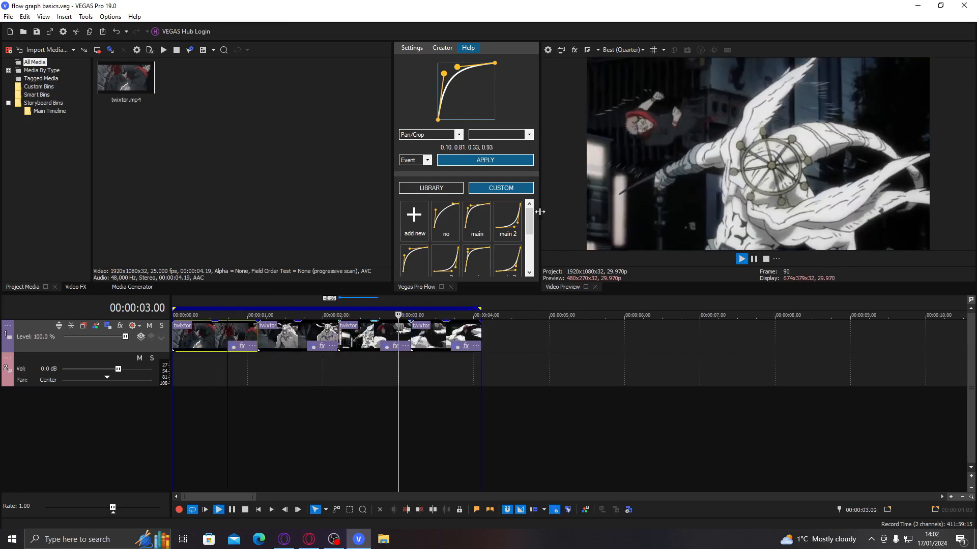
pyautogui.press('space')
# Step: Select the first twixtor clip on the timeline with the playhead at 00:00:00.12
pyautogui.click(225, 336)
pyautogui.click(184, 330)
pyautogui.click(238, 338)
pyautogui.click(320, 336)
pyautogui.click(209, 334)
pyautogui.click(203, 337)
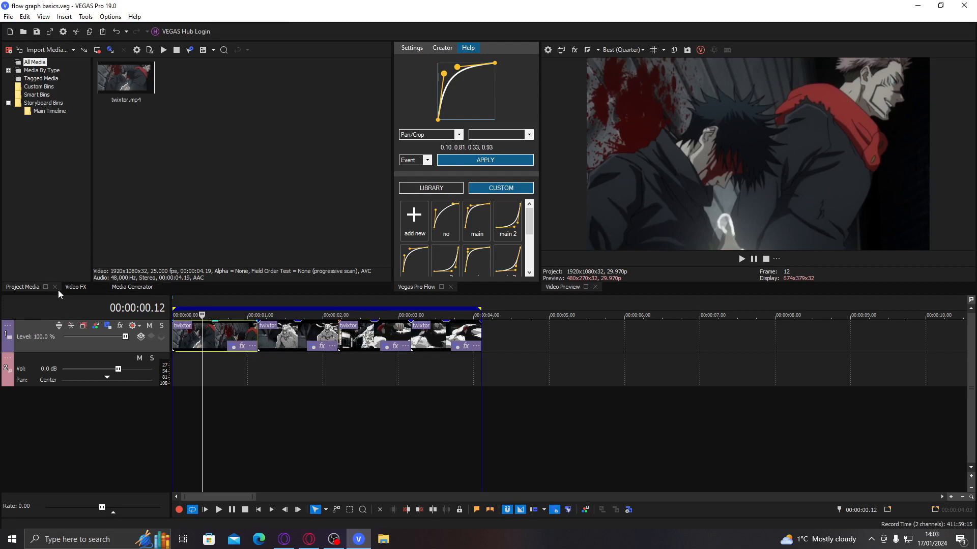
# Step: Search the video effects for "blurmo" and apply the default S_BlurMoCurves preset to the first twixtor clip
pyautogui.click(74, 287)
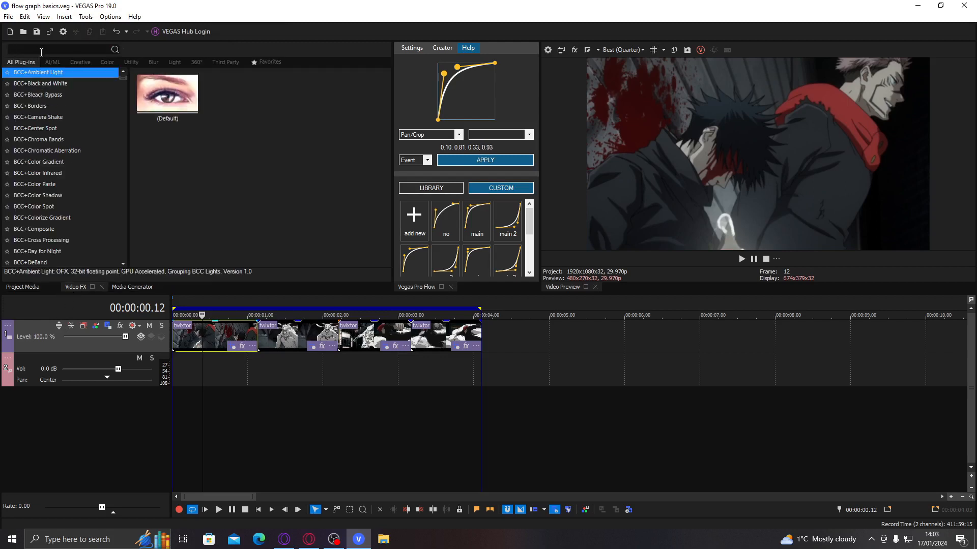
pyautogui.write('bl')
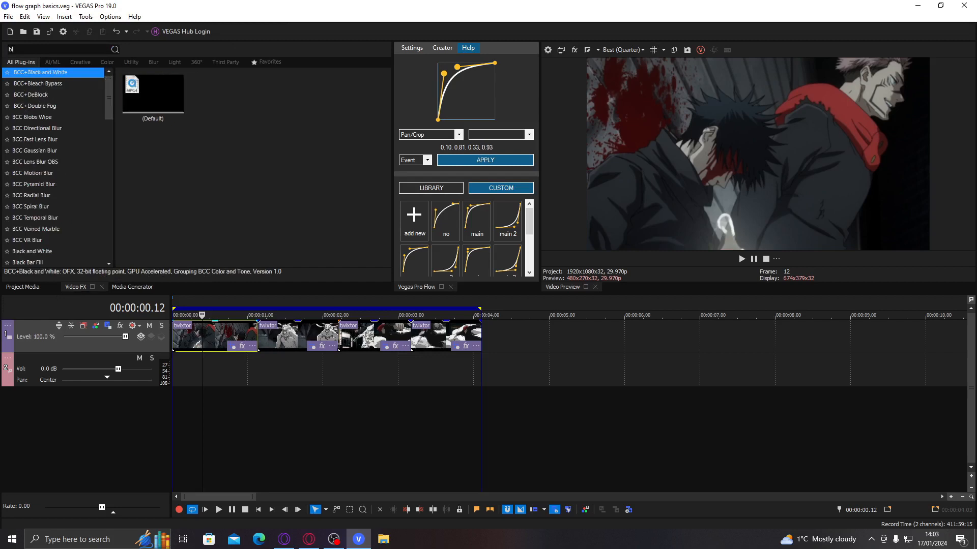
pyautogui.write('urmo')
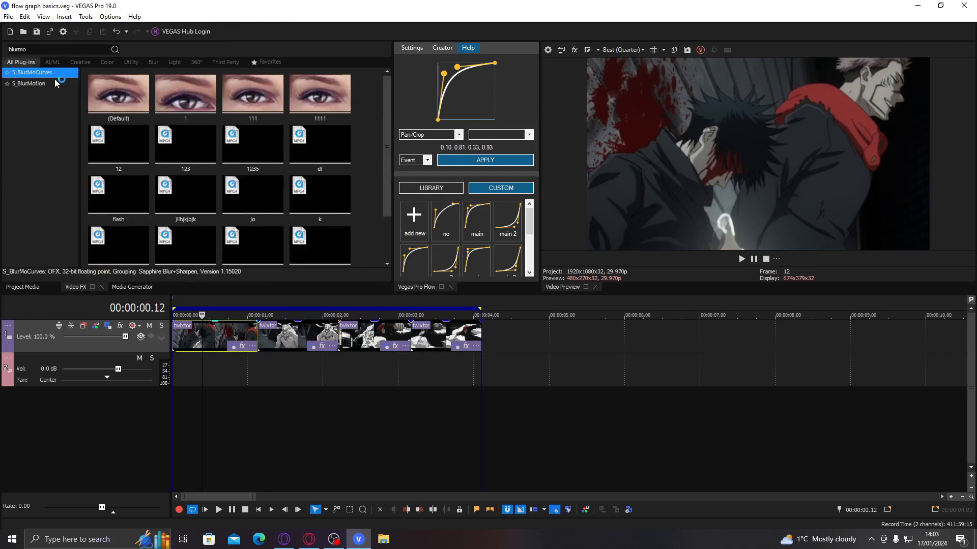
pyautogui.moveTo(186, 203); pyautogui.dragTo(182, 200)
pyautogui.moveTo(122, 99); pyautogui.dragTo(216, 339)
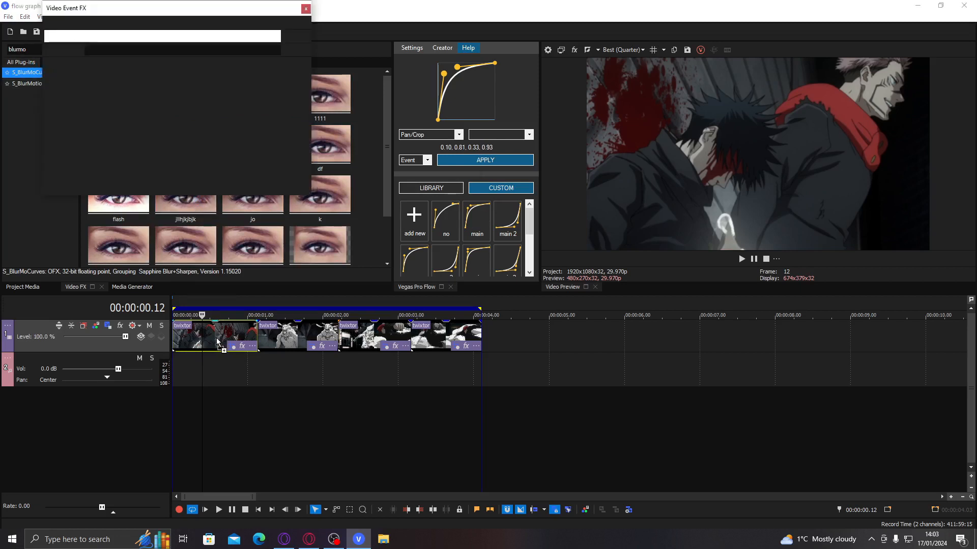
# Step: Set both Wrap Y and Wrap X of S_BlurMoCurves to Reflect
pyautogui.click(132, 300)
pyautogui.click(155, 323)
pyautogui.click(154, 287)
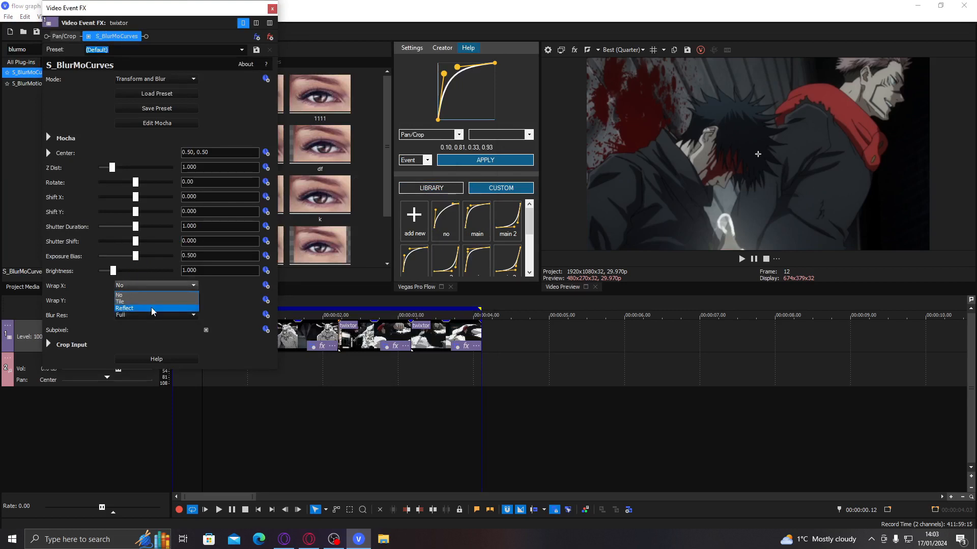
pyautogui.click(151, 309)
# Step: Reduce Shutter Duration to about 0.286 and save the effect settings as a preset named "preset"
pyautogui.click(114, 227)
pyautogui.moveTo(114, 228)
pyautogui.mouseDown()
pyautogui.moveTo(98, 232)
pyautogui.moveTo(110, 233)
pyautogui.mouseUp()
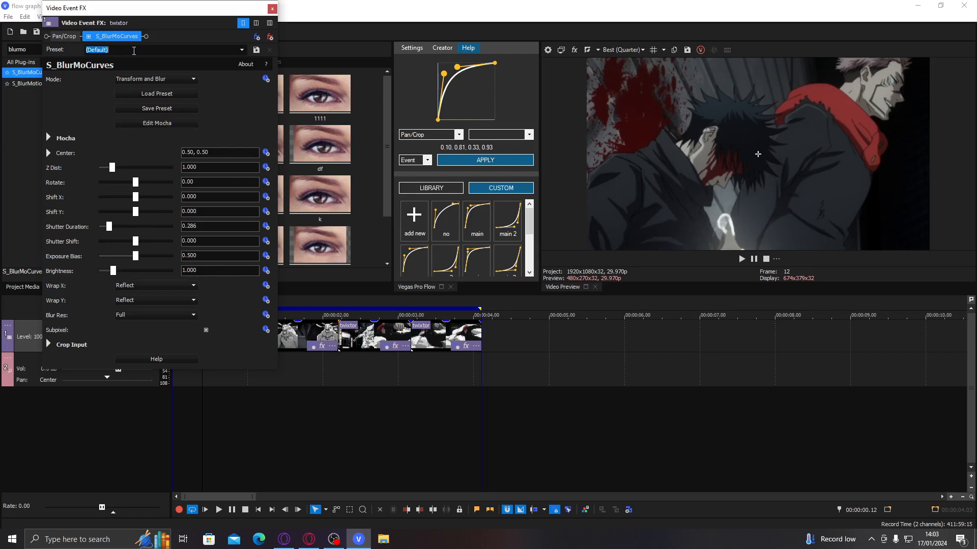
pyautogui.write('preset')
# Step: Enable keyframe animation for Z Dist, and arrange the effect window and track headers so the curve editor and first clip are both accessible
pyautogui.click(266, 167)
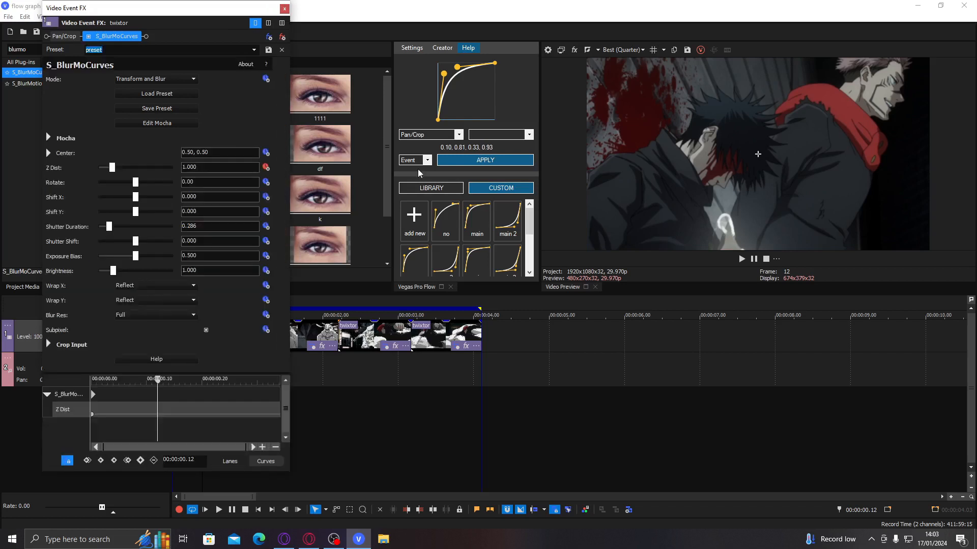
pyautogui.moveTo(221, 19); pyautogui.dragTo(193, 28)
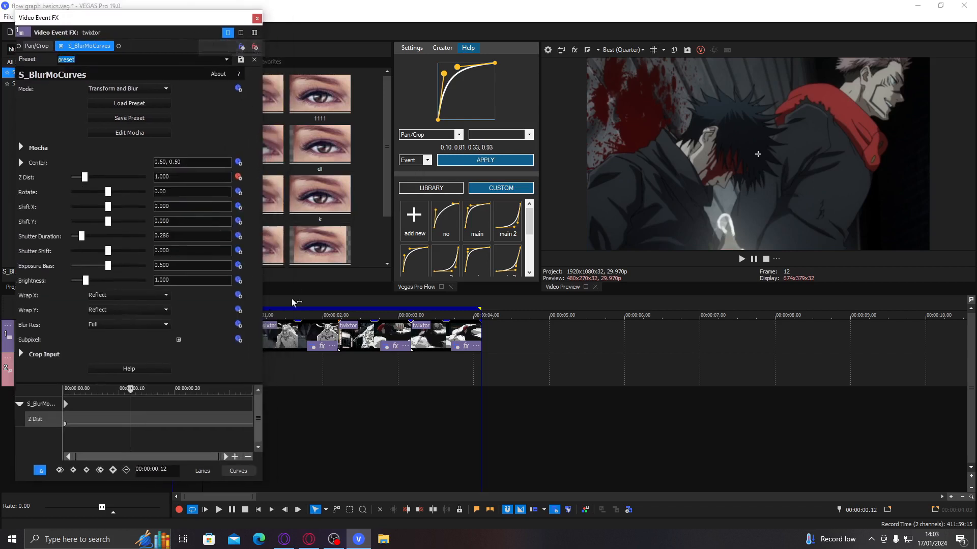
pyautogui.click(275, 336)
pyautogui.scroll(2, 387, 352)
pyautogui.click(289, 335)
pyautogui.scroll(-1, 289, 334)
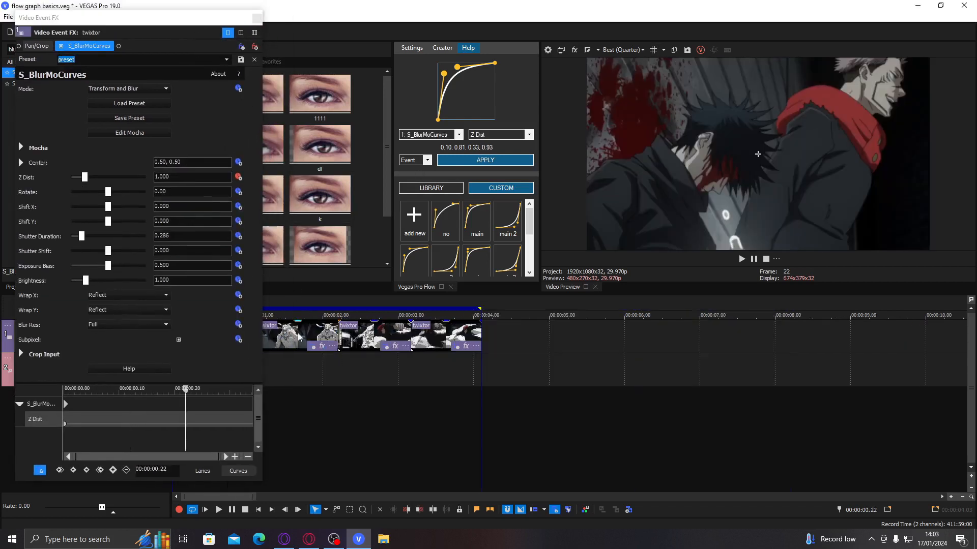
pyautogui.moveTo(136, 36); pyautogui.dragTo(593, 76)
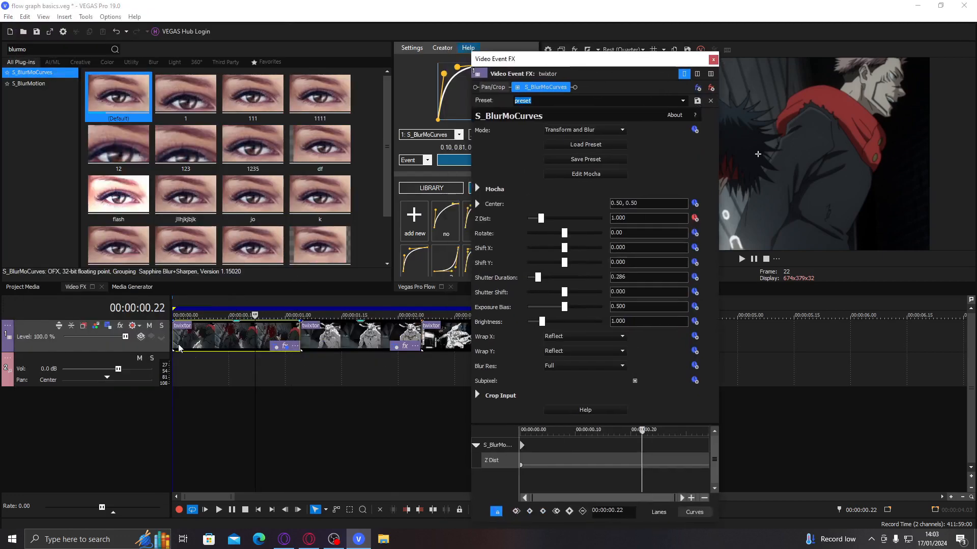
pyautogui.moveTo(170, 333); pyautogui.dragTo(360, 334)
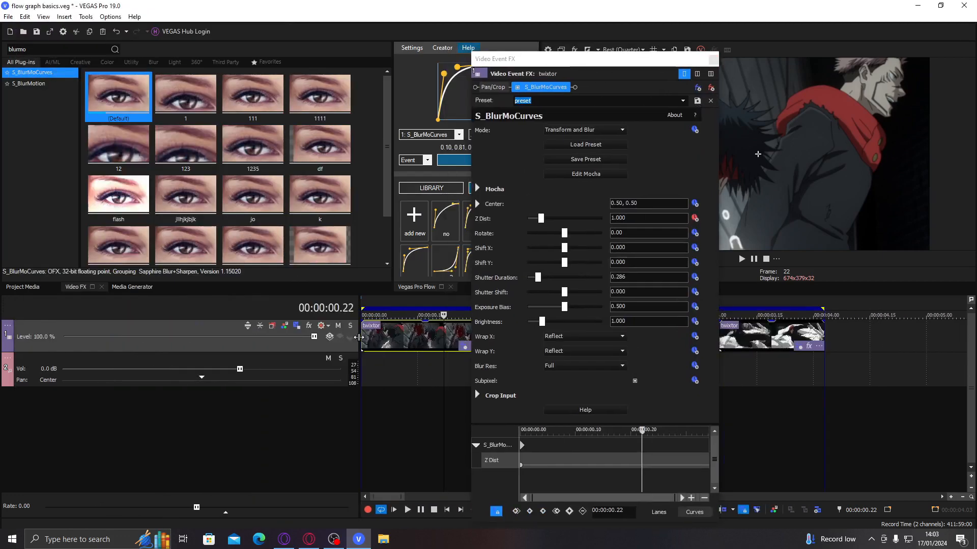
pyautogui.moveTo(613, 60); pyautogui.dragTo(182, 15)
pyautogui.click(372, 339)
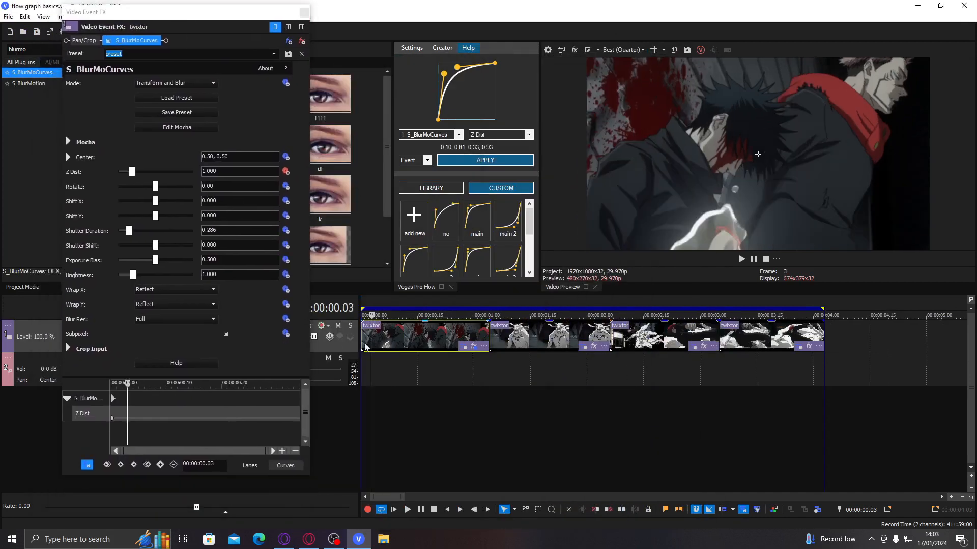
# Step: Turn cursor syncing with the media timeline off and on again, and scrub through the Z Dist keyframe lane
pyautogui.click(87, 465)
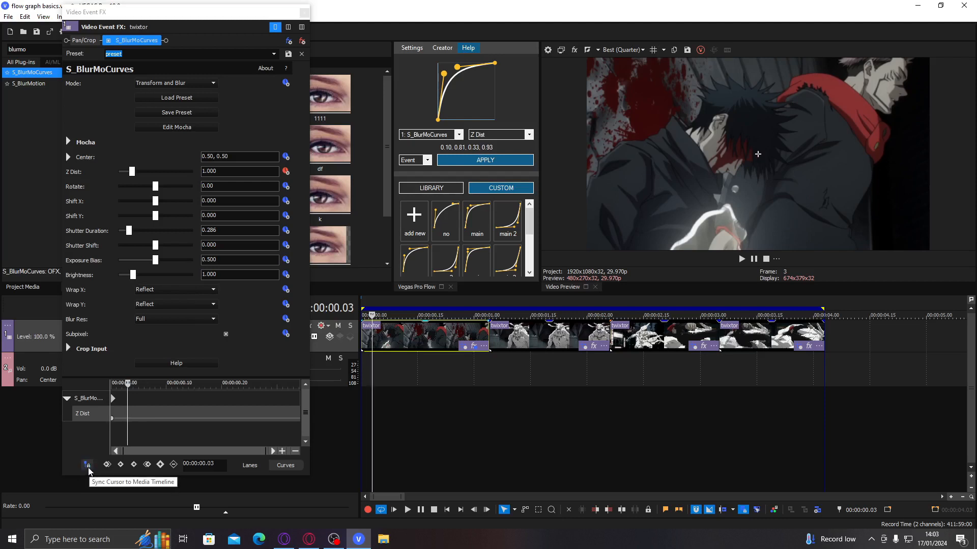
pyautogui.click(88, 467)
pyautogui.moveTo(138, 418); pyautogui.dragTo(219, 413)
pyautogui.click(166, 415)
pyautogui.click(155, 398)
# Step: Set Z Dist to 0.2 at the start of the clip, 00:00:00.00
pyautogui.moveTo(135, 424); pyautogui.dragTo(101, 416)
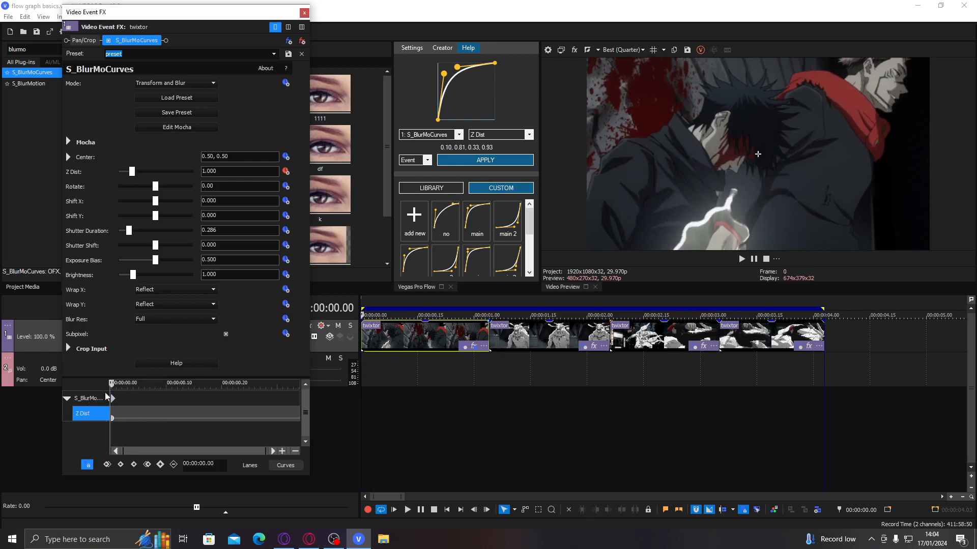
pyautogui.click(234, 171)
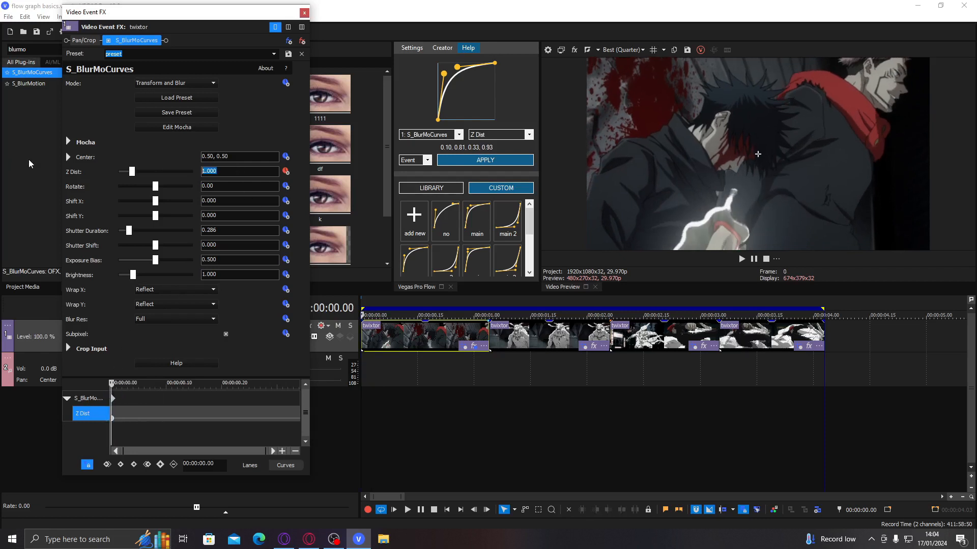
pyautogui.write('.2')
pyautogui.press('Return')
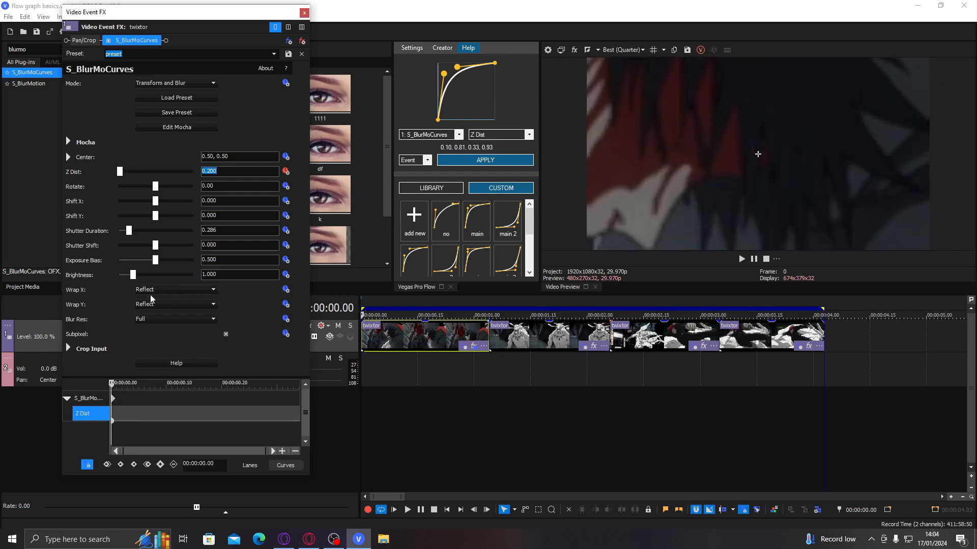
# Step: Add a Z Dist keyframe at 00:00:00.21 with the value 1.000
pyautogui.moveTo(147, 407); pyautogui.dragTo(229, 410)
pyautogui.click(228, 405)
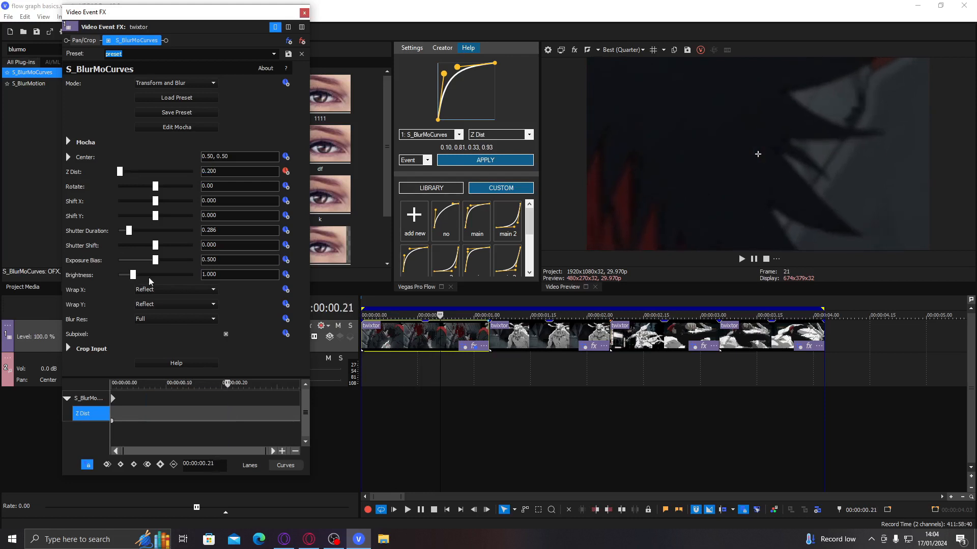
pyautogui.click(131, 175)
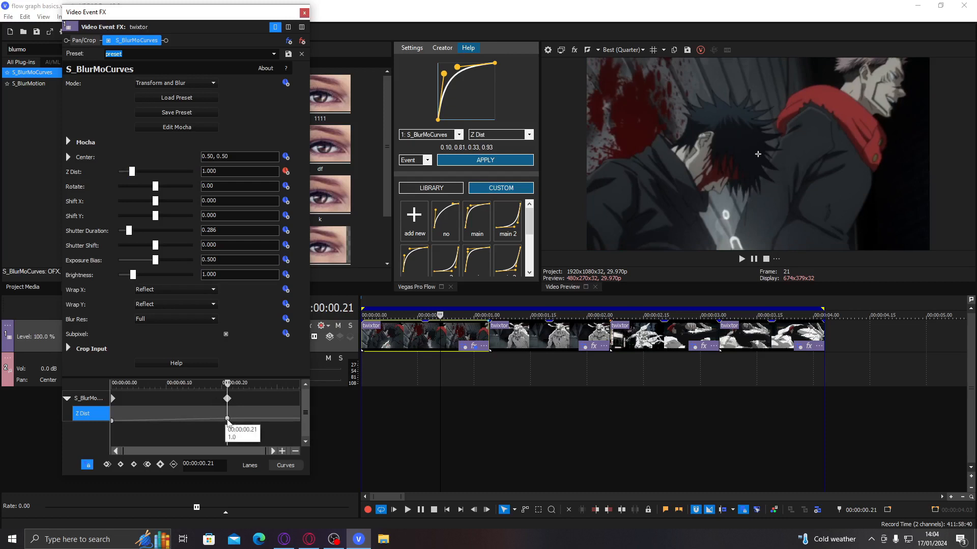
# Step: Scrub around the two Z Dist keyframes to preview the zoom on the first clip
pyautogui.moveTo(228, 420); pyautogui.dragTo(305, 419)
pyautogui.moveTo(234, 420); pyautogui.dragTo(279, 419)
pyautogui.click(290, 418)
pyautogui.click(299, 419)
pyautogui.moveTo(300, 419); pyautogui.dragTo(183, 413)
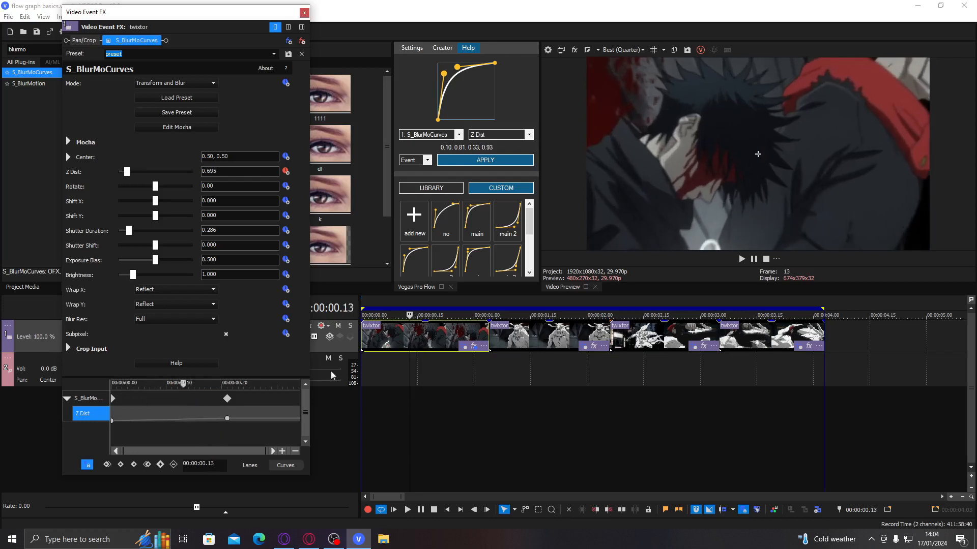
pyautogui.click(379, 337)
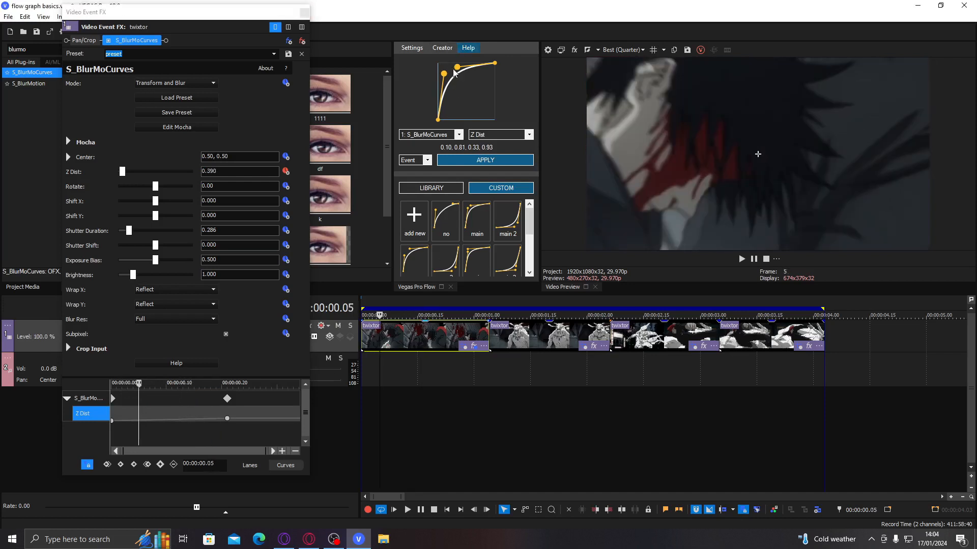
# Step: Try a flow curve of about 0.07, 0.64, 0.28, 0.93 and scrub the clip around frame 9
pyautogui.moveTo(457, 67)
pyautogui.mouseDown()
pyautogui.moveTo(442, 83)
pyautogui.moveTo(457, 72)
pyautogui.mouseUp()
pyautogui.moveTo(144, 413); pyautogui.dragTo(160, 416)
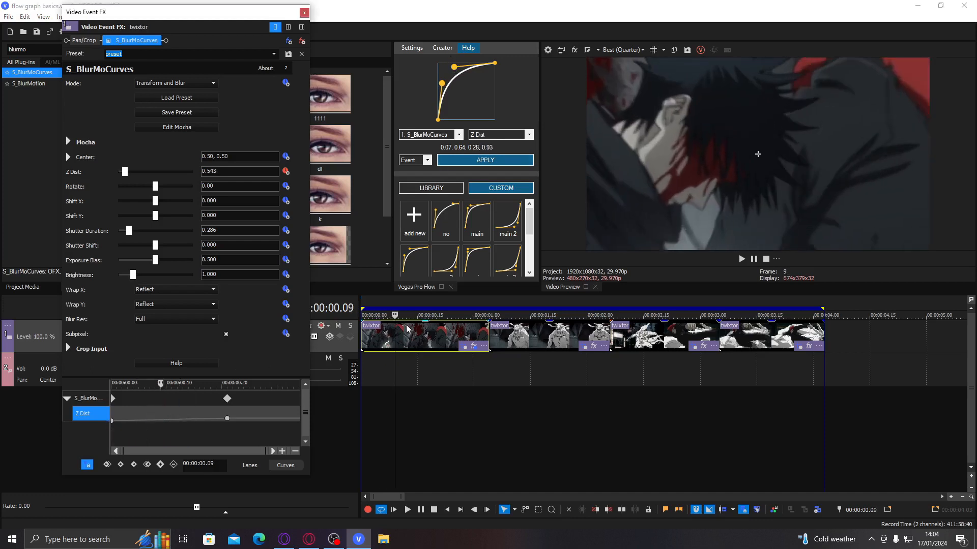
pyautogui.click(392, 335)
pyautogui.click(391, 336)
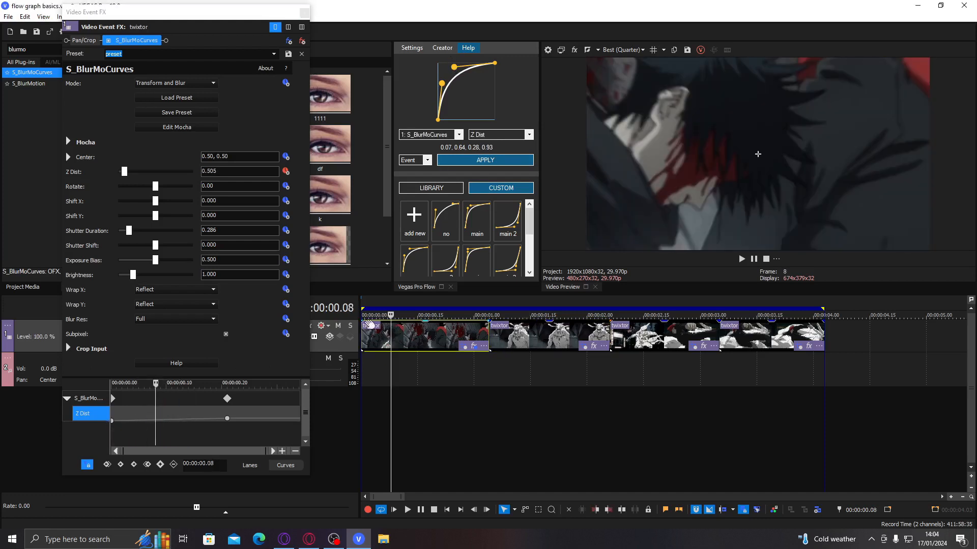
pyautogui.click(161, 397)
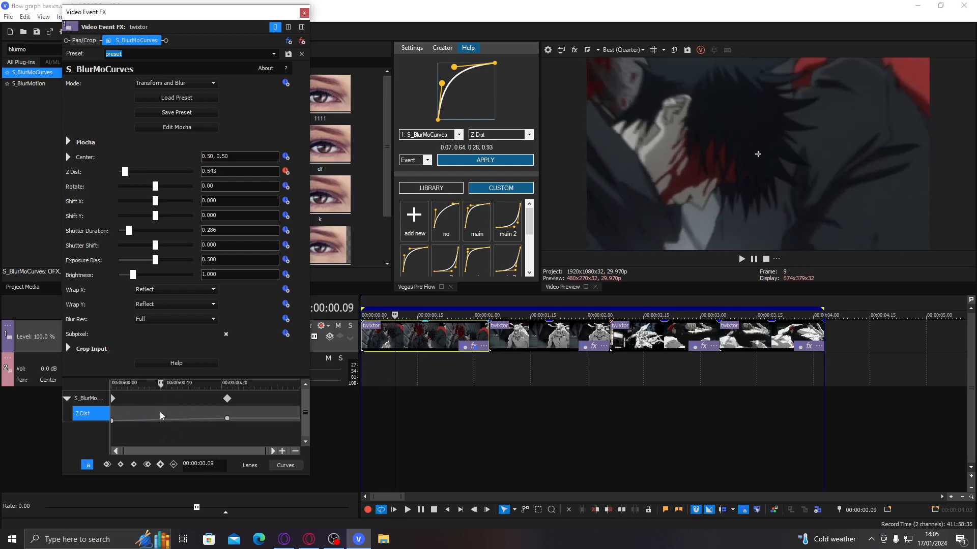
pyautogui.click(438, 295)
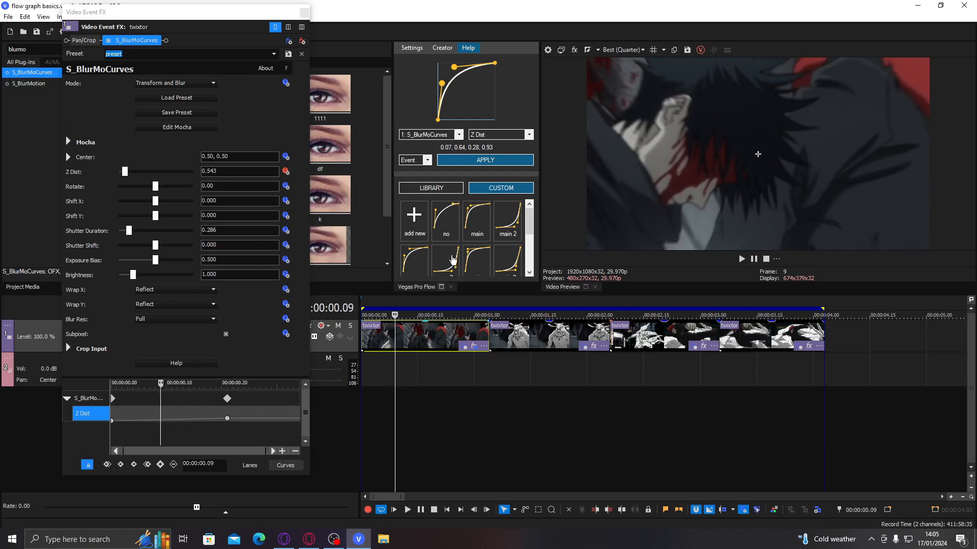
# Step: Try S-shaped curves with the first handle near 0.33, 0.04 and 0.53, 0.00, and return it to about 0.03, 0.76
pyautogui.moveTo(442, 84); pyautogui.dragTo(457, 122)
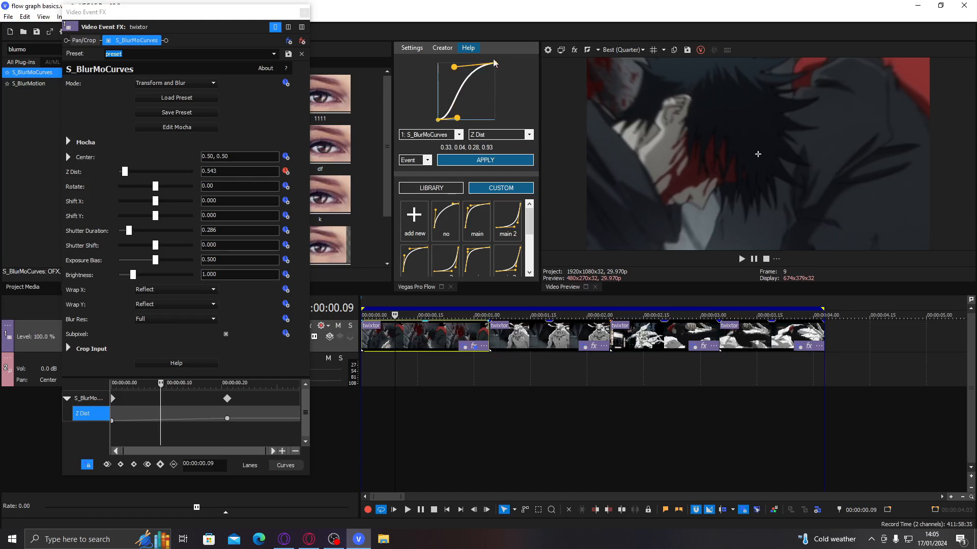
pyautogui.moveTo(458, 122); pyautogui.dragTo(471, 126)
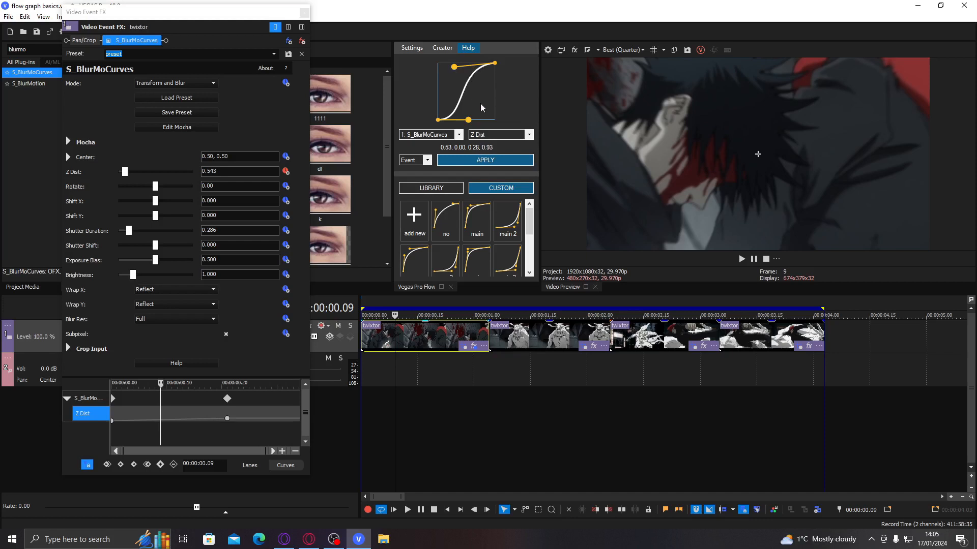
pyautogui.moveTo(468, 121); pyautogui.dragTo(440, 79)
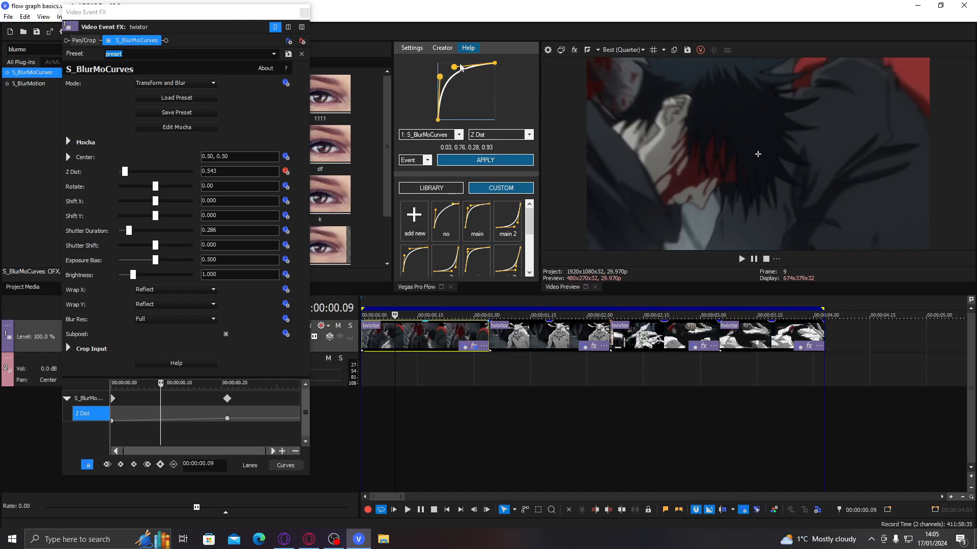
# Step: Shape the flow curve to about 0.08, 0.78, 0.32, 0.96 and apply it to the first clip's Z Dist keyframes
pyautogui.moveTo(454, 68)
pyautogui.mouseDown()
pyautogui.moveTo(486, 64)
pyautogui.moveTo(444, 80)
pyautogui.moveTo(450, 71)
pyautogui.mouseUp()
pyautogui.moveTo(450, 67); pyautogui.dragTo(448, 63)
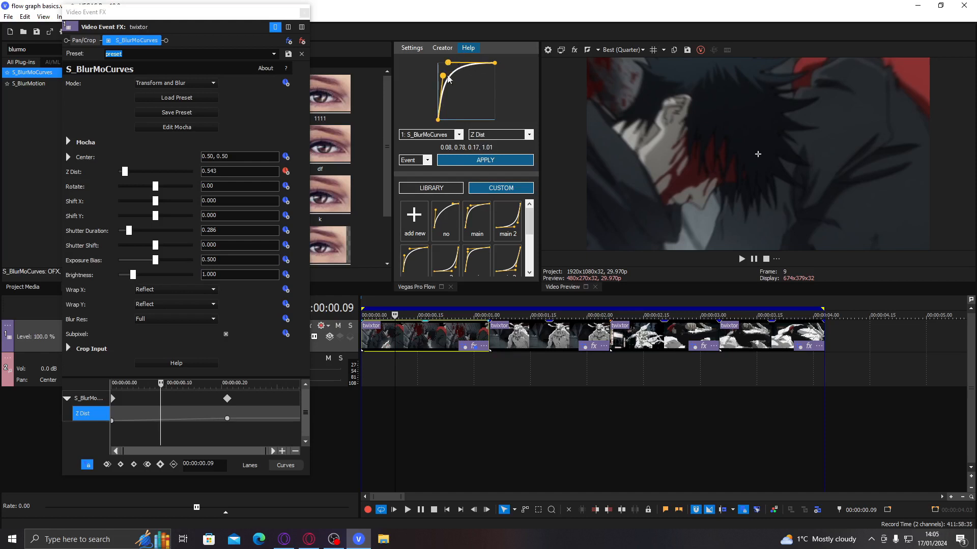
pyautogui.moveTo(450, 67); pyautogui.dragTo(455, 70)
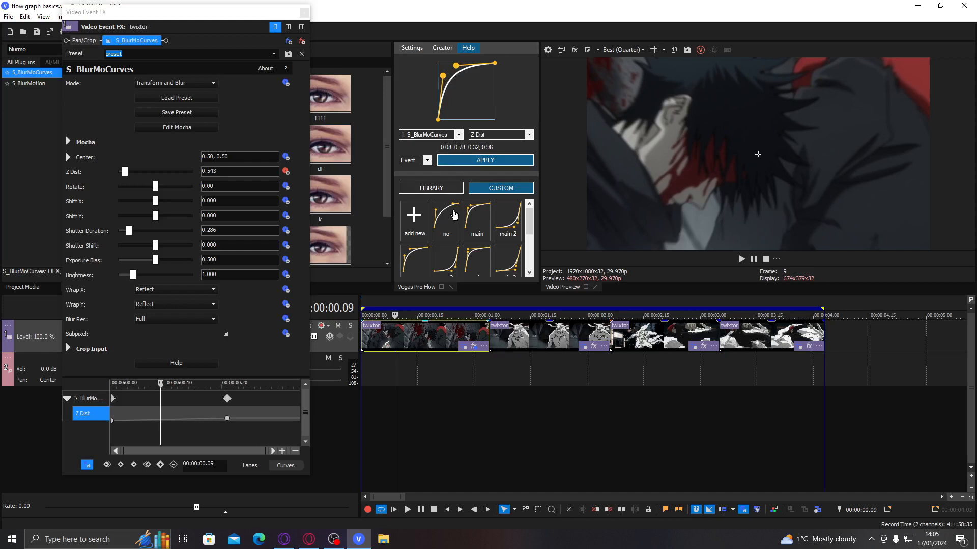
pyautogui.click(490, 160)
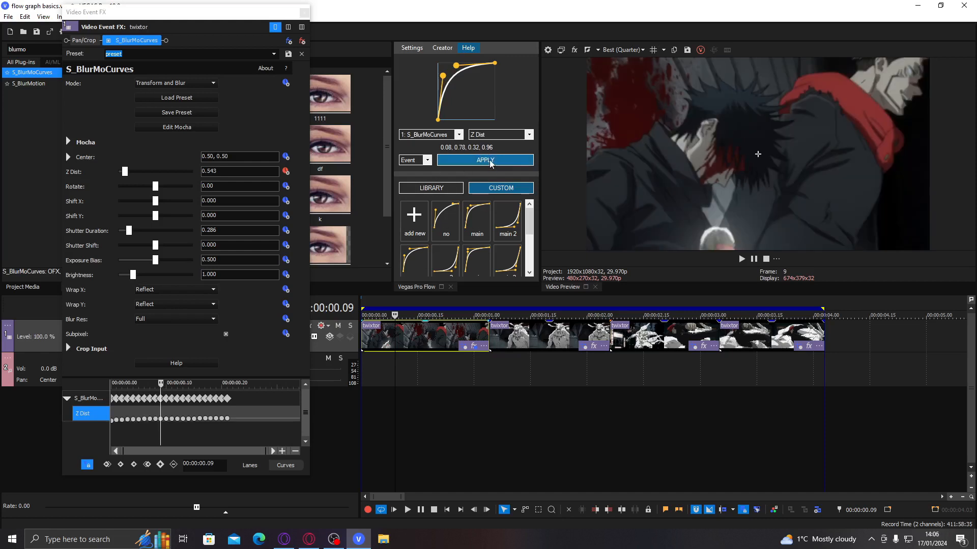
# Step: Loop and play back the first twixtor clip to review the eased zoom, and close the effect window
pyautogui.doubleClick(407, 331)
pyautogui.press('space')
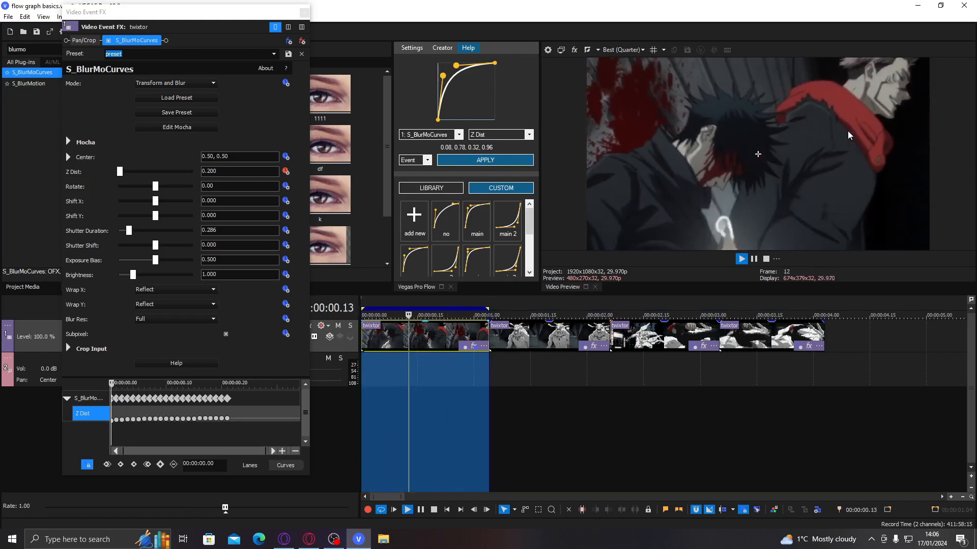
pyautogui.click(304, 13)
pyautogui.press('space')
# Step: Add a second S_BlurMoCurves to the first clip using the preset between flash and jo, and enable its Z Dist animation
pyautogui.click(425, 336)
pyautogui.doubleClick(198, 198)
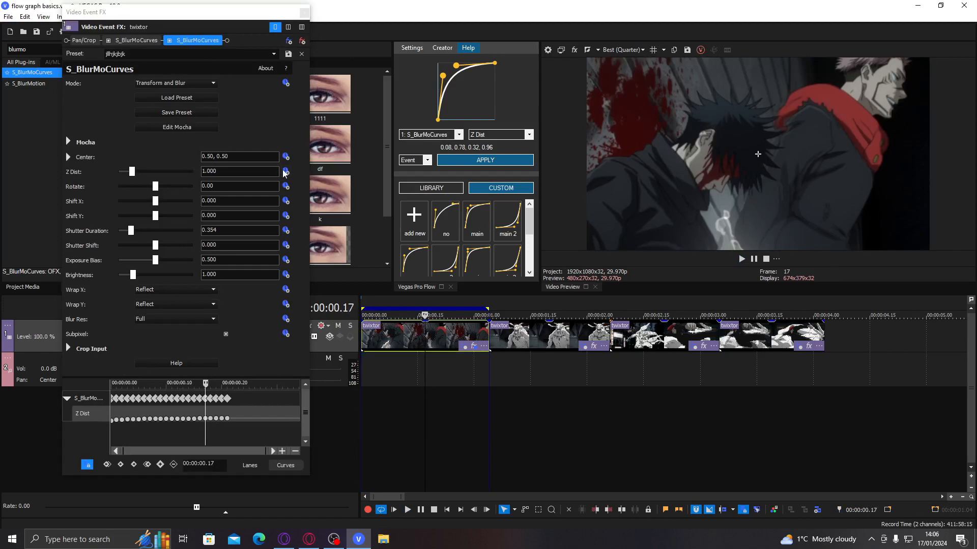
pyautogui.click(285, 171)
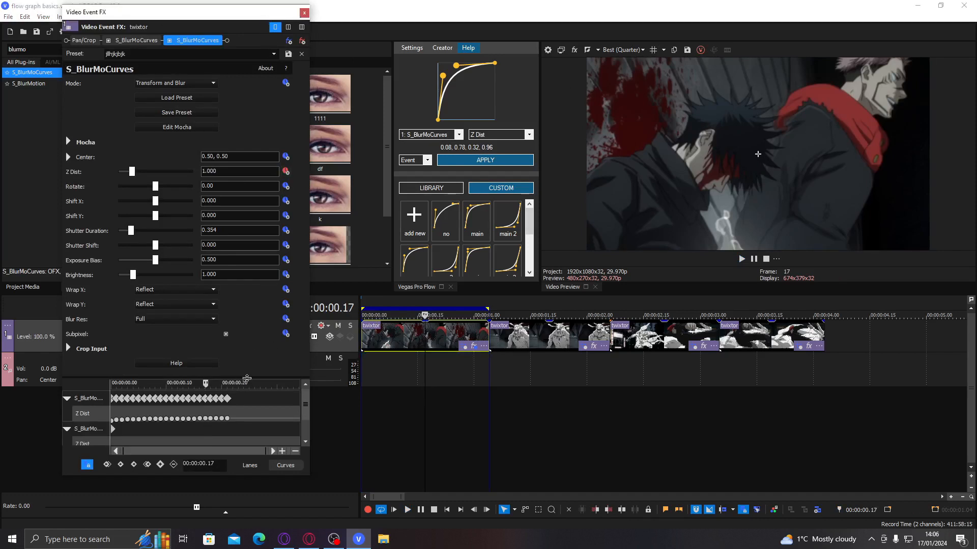
# Step: Enlarge the keyframe area and move the second S_BlurMoCurves' initial Z Dist keyframe to 00:00:00.15
pyautogui.moveTo(246, 378); pyautogui.dragTo(243, 277)
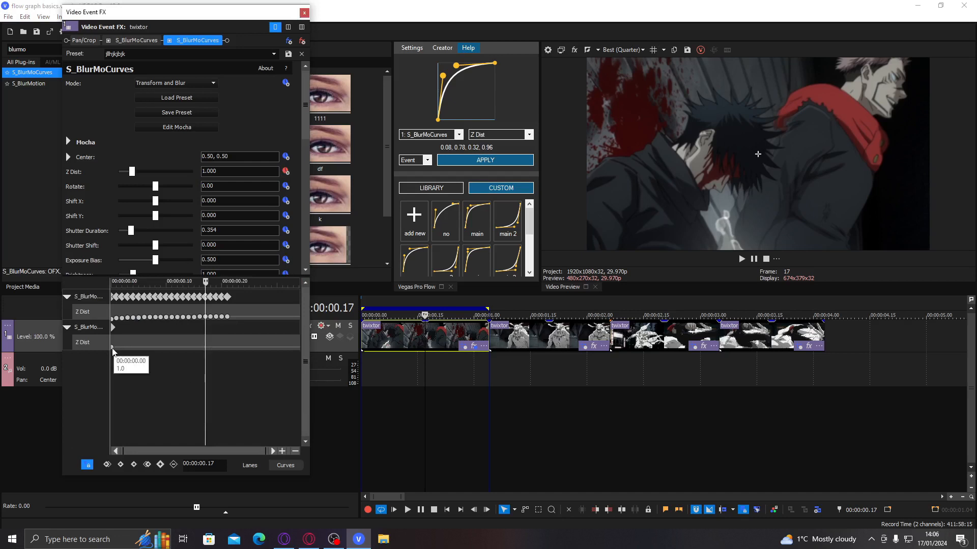
pyautogui.moveTo(113, 349); pyautogui.dragTo(229, 338)
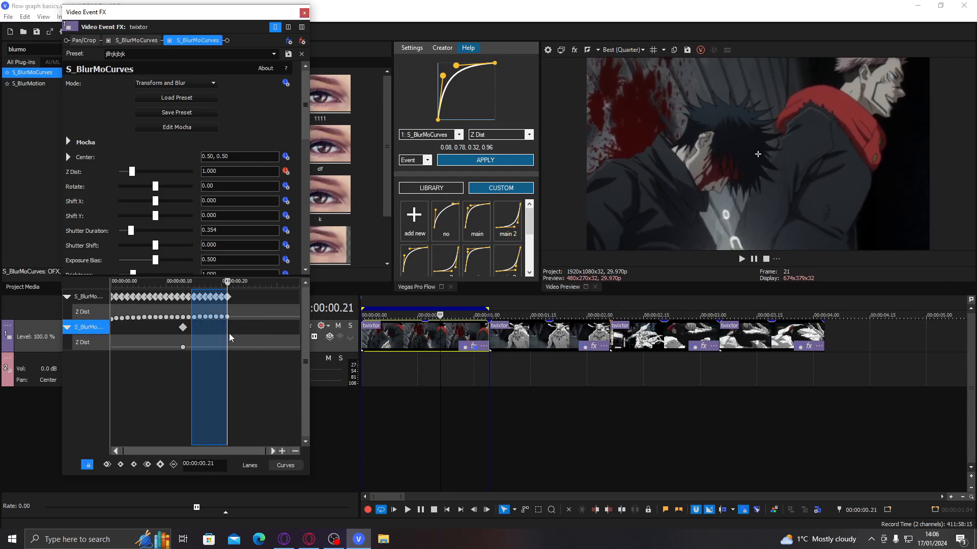
pyautogui.click(230, 338)
pyautogui.moveTo(183, 329); pyautogui.dragTo(293, 343)
pyautogui.click(215, 340)
pyautogui.click(195, 347)
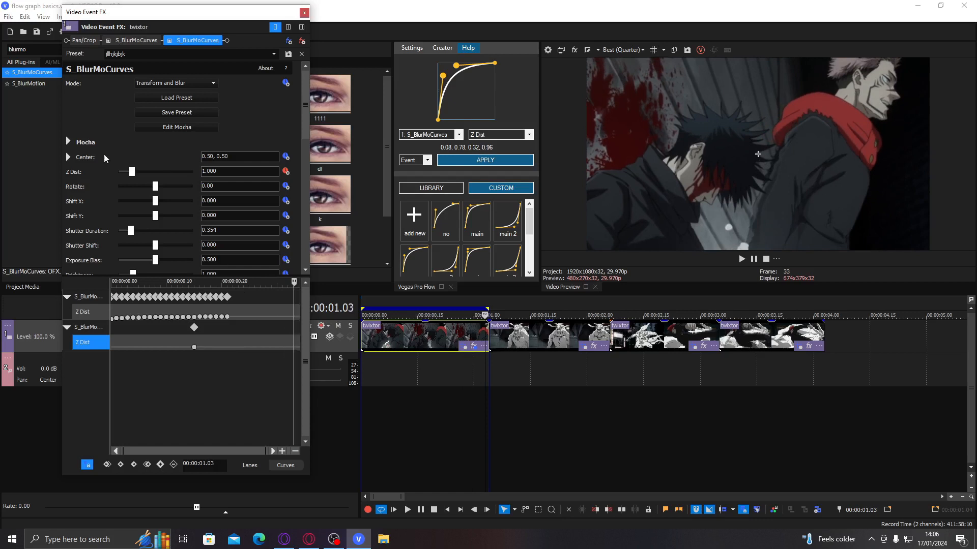
# Step: Add a Z Dist keyframe of 0.200 to the second S_BlurMoCurves at 00:00:01.03 and shift it to the first clip's end
pyautogui.click(126, 172)
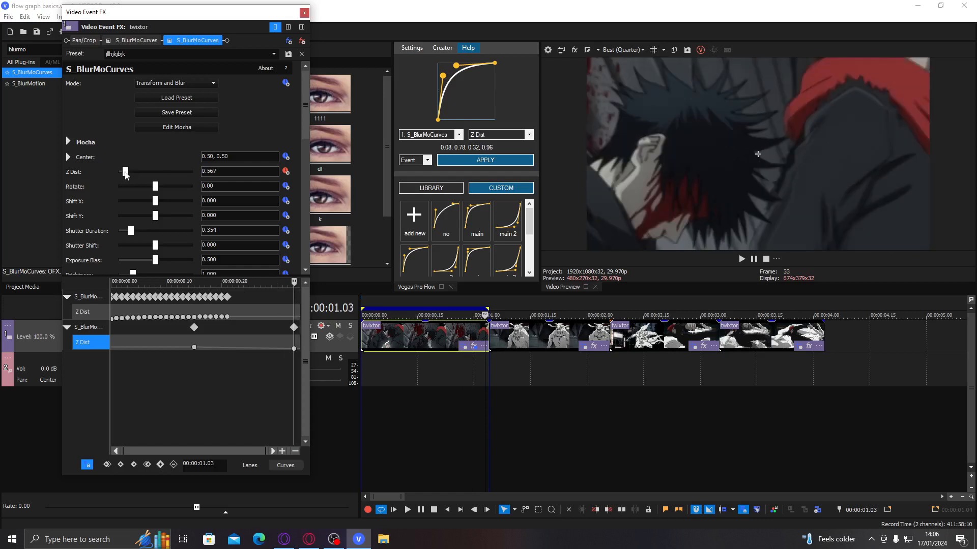
pyautogui.moveTo(126, 174); pyautogui.dragTo(122, 174)
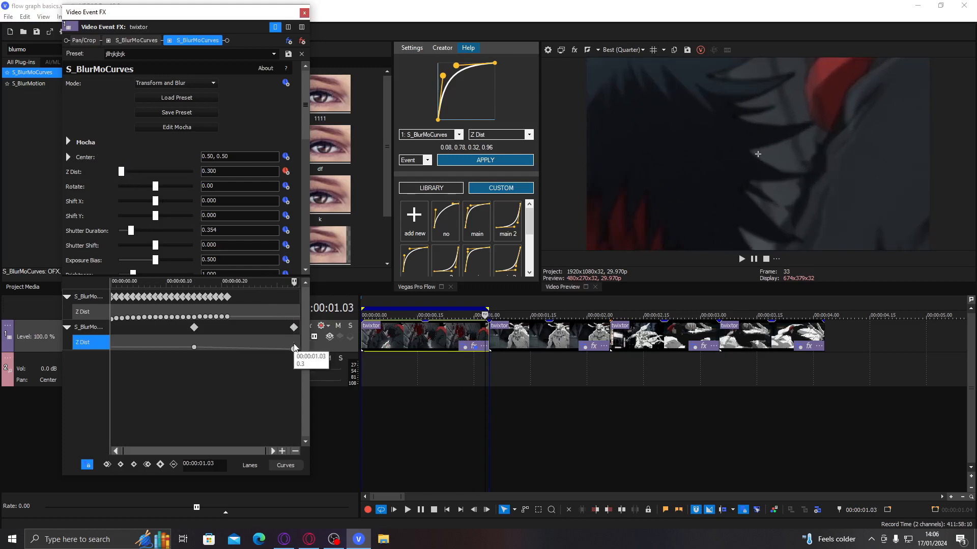
pyautogui.moveTo(124, 174); pyautogui.dragTo(122, 175)
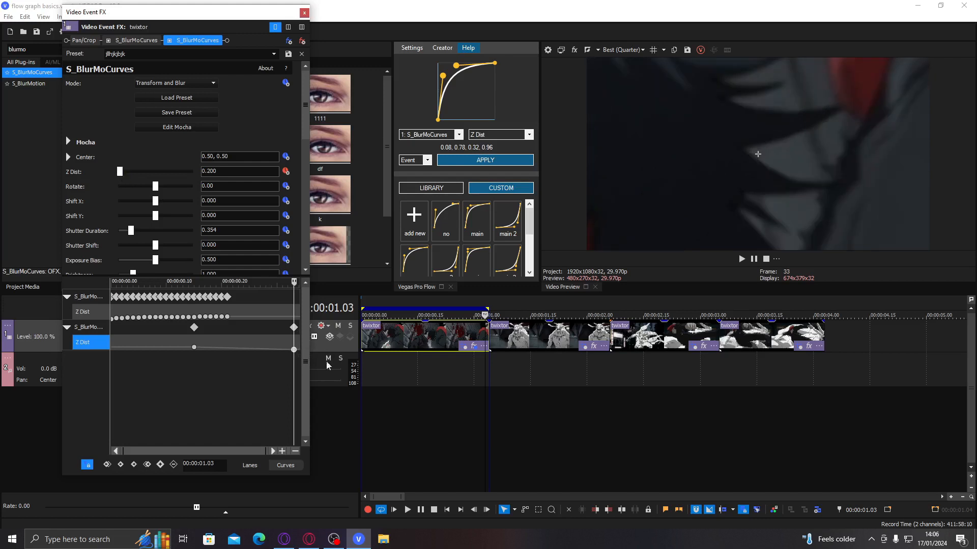
pyautogui.moveTo(297, 350); pyautogui.dragTo(302, 350)
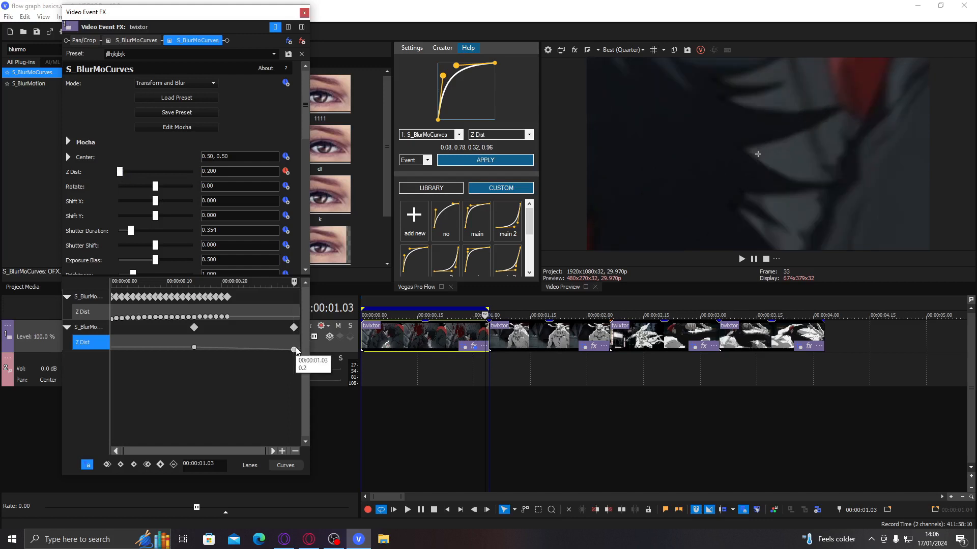
# Step: Target the first clip between the new keyframes and shape the flow curve into an ease-in of 0.71, 0.01, 0.99, 0.29
pyautogui.click(467, 328)
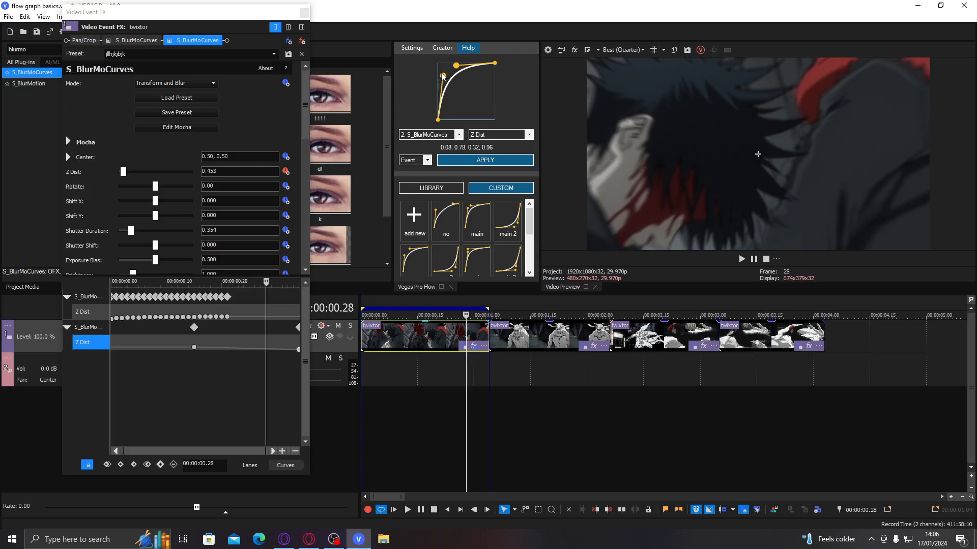
pyautogui.moveTo(443, 76); pyautogui.dragTo(479, 123)
pyautogui.moveTo(456, 65); pyautogui.dragTo(494, 104)
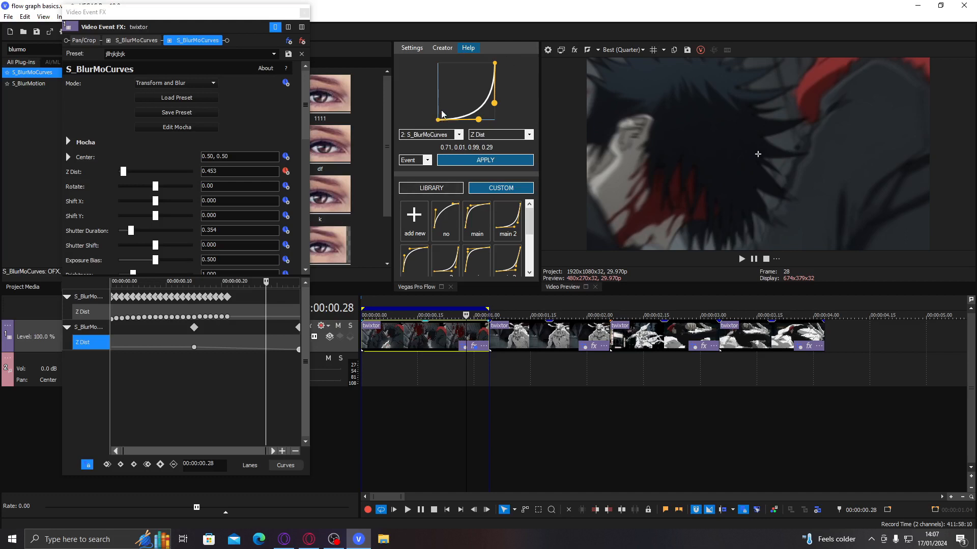
# Step: Inspect the span between the second effect's Z Dist keyframes and steepen the flow curve to 0.87, 0.01, 0.92, 0.21
pyautogui.click(193, 346)
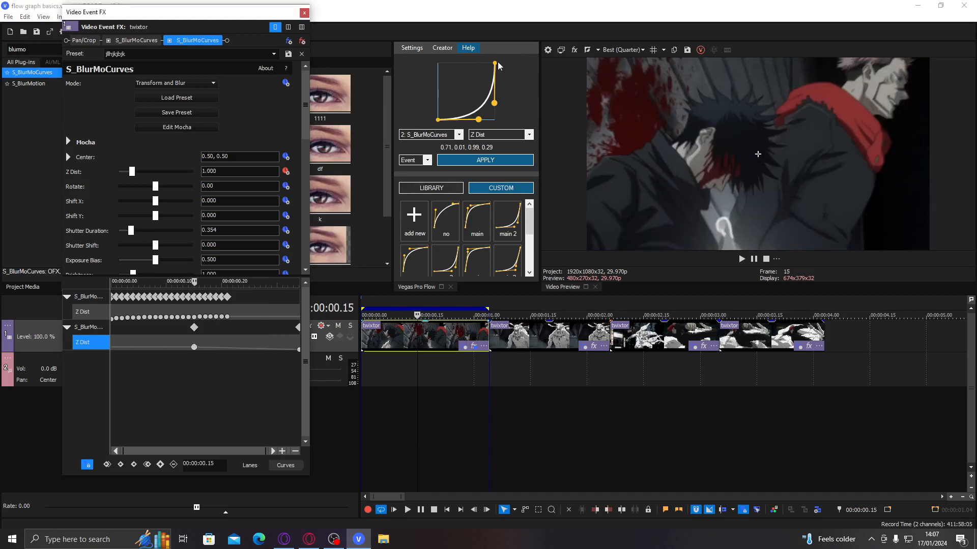
pyautogui.click(221, 346)
pyautogui.click(481, 120)
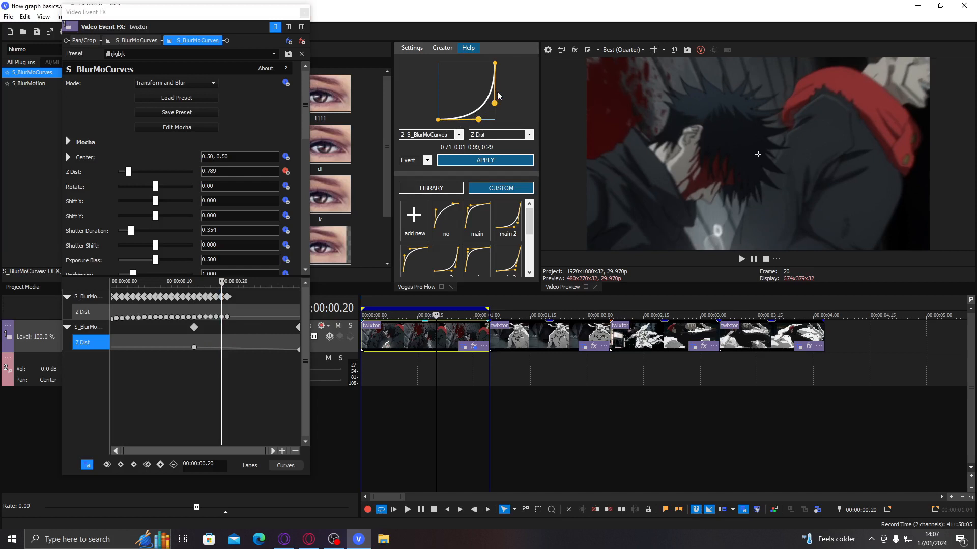
pyautogui.moveTo(480, 122); pyautogui.dragTo(490, 124)
pyautogui.moveTo(497, 106); pyautogui.dragTo(491, 105)
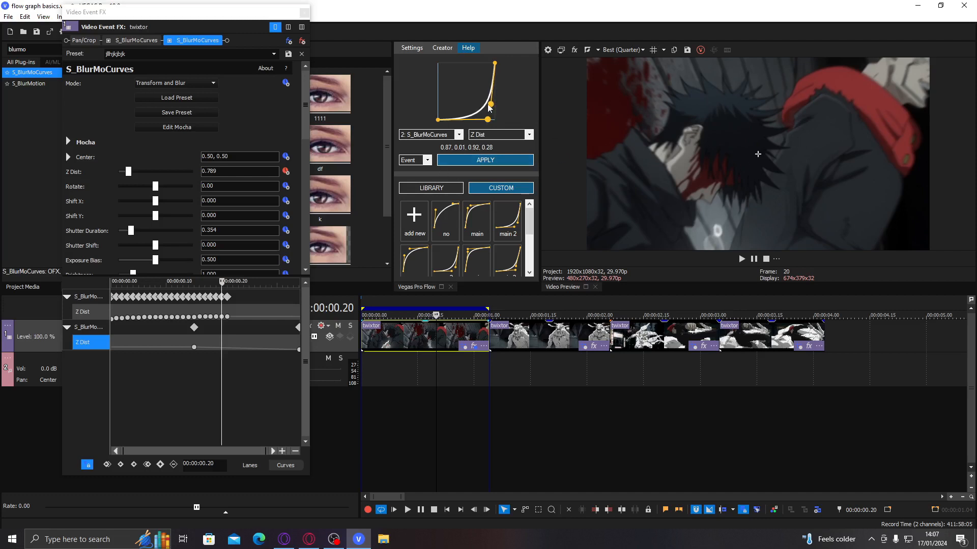
pyautogui.moveTo(491, 107); pyautogui.dragTo(492, 117)
pyautogui.moveTo(210, 358); pyautogui.dragTo(246, 349)
pyautogui.click(246, 349)
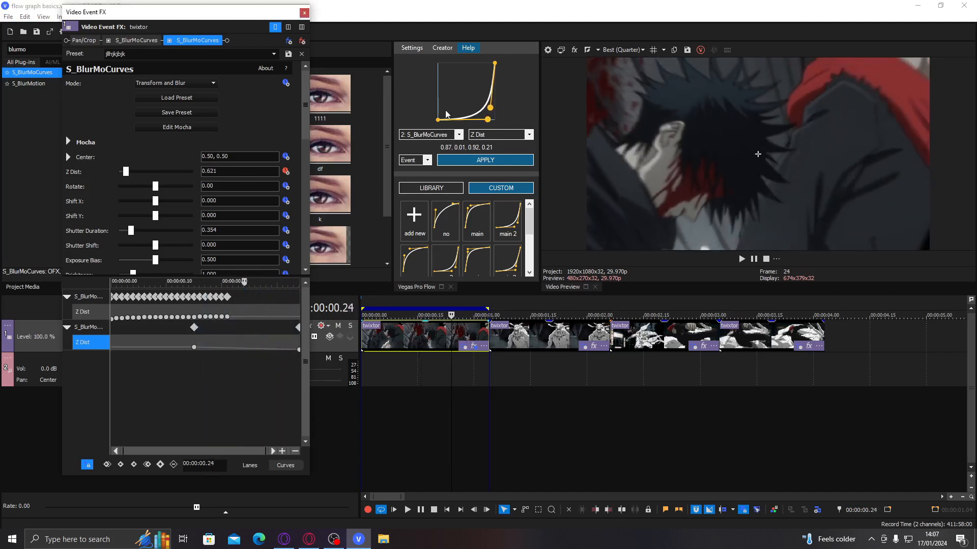
# Step: Try to apply the curve to Z Dist of 1: S_BlurMoCurves with the cursor at 00:00:00.23
pyautogui.click(447, 330)
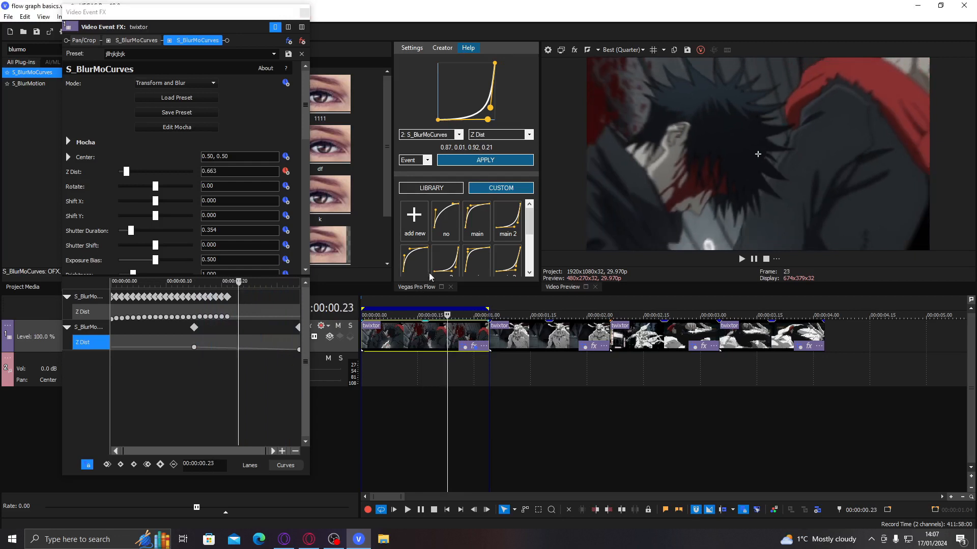
pyautogui.click(459, 134)
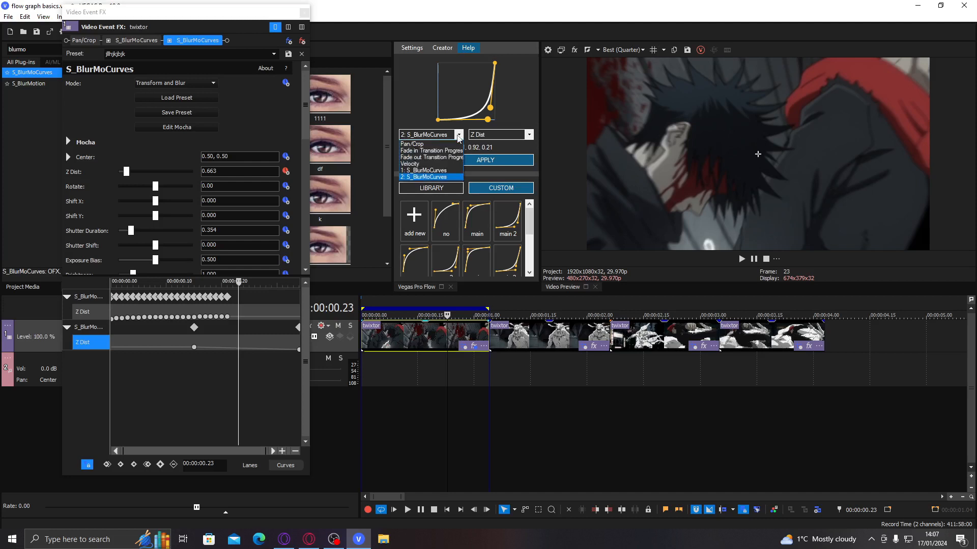
pyautogui.click(453, 171)
pyautogui.click(501, 160)
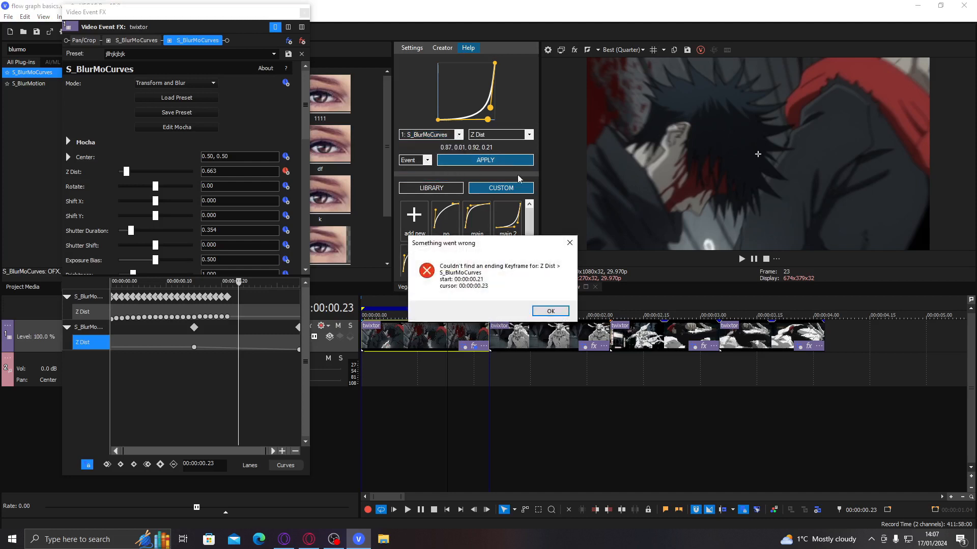
pyautogui.moveTo(488, 244); pyautogui.dragTo(544, 152)
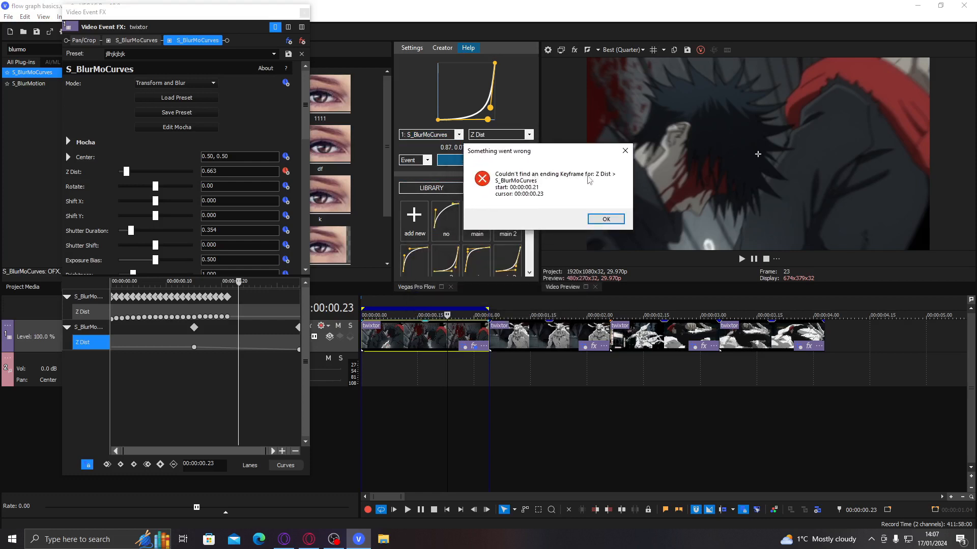
pyautogui.click(607, 219)
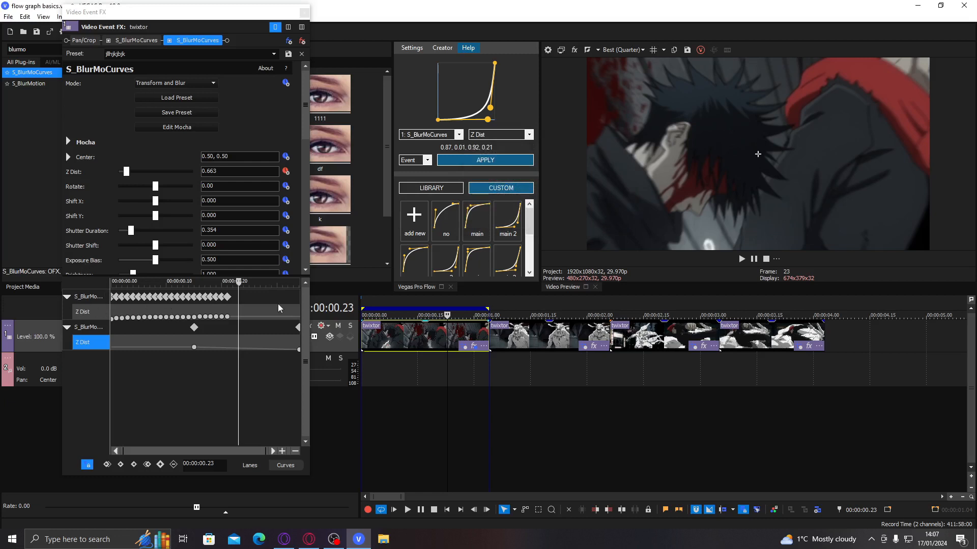
# Step: Target 2: S_BlurMoCurves and apply the 0.87, 0.01, 0.92, 0.21 curve to its Z Dist keyframes
pyautogui.click(440, 136)
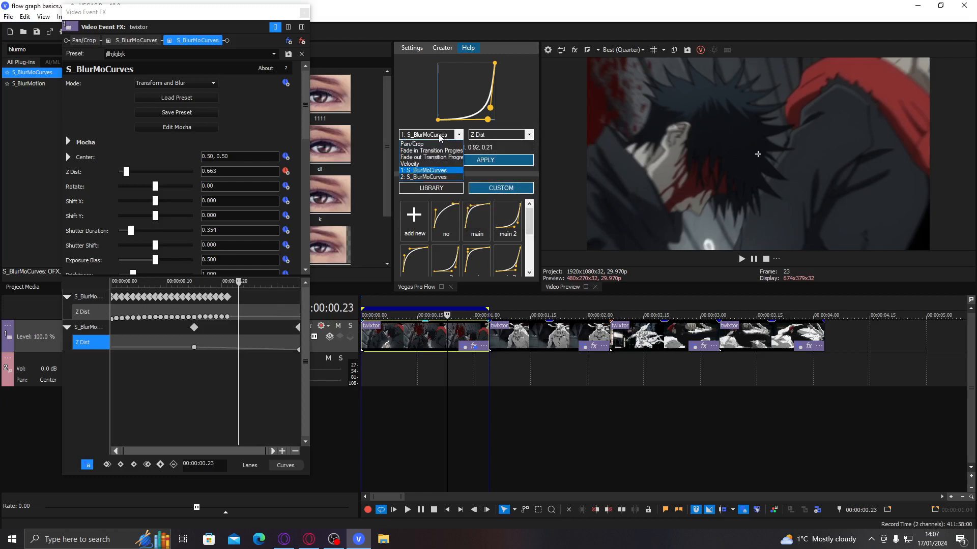
pyautogui.click(424, 177)
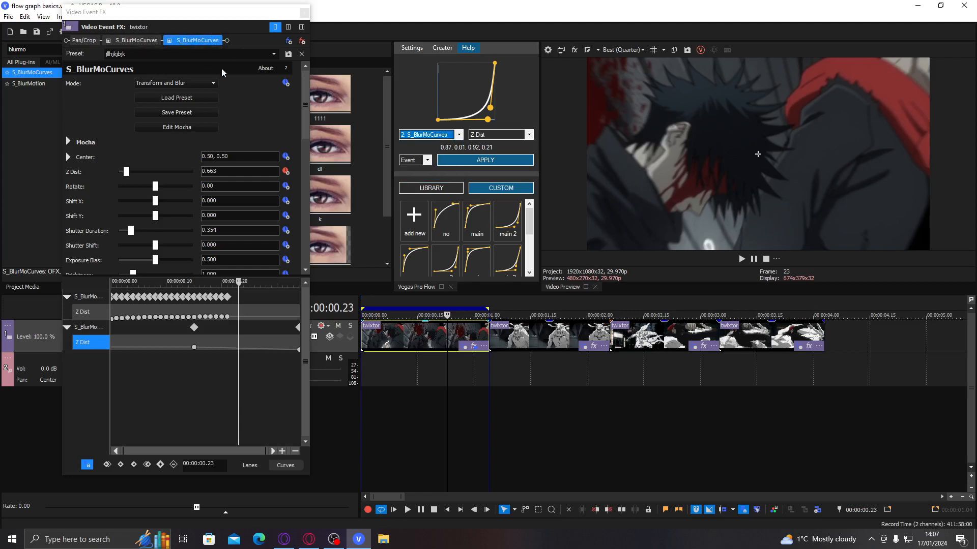
pyautogui.click(472, 163)
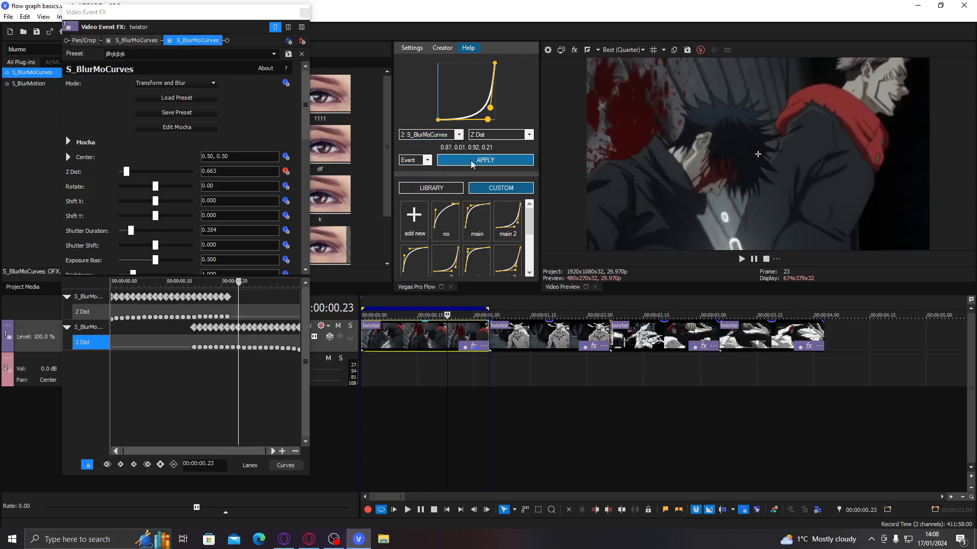
# Step: Loop and play the first clip to review both eased zooms, and close its effect window
pyautogui.doubleClick(432, 333)
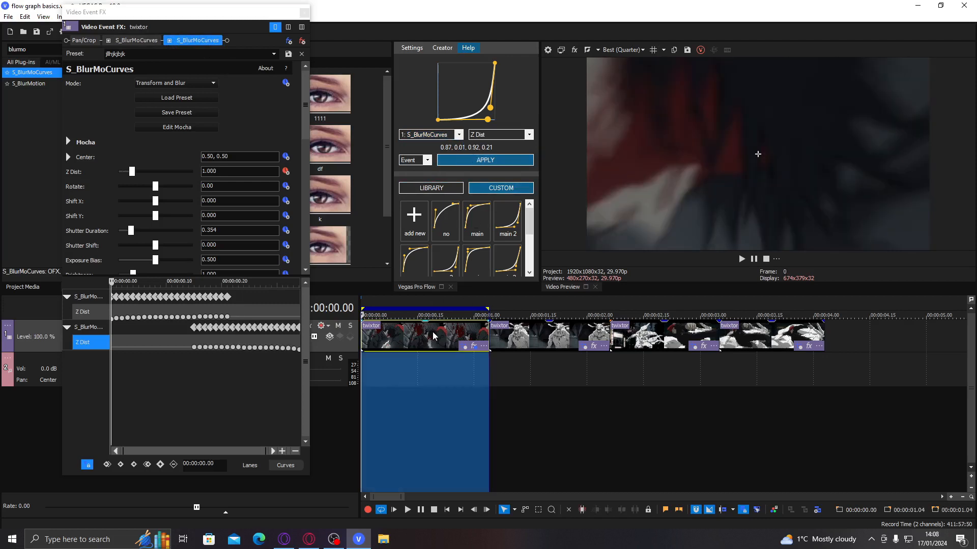
pyautogui.press('space')
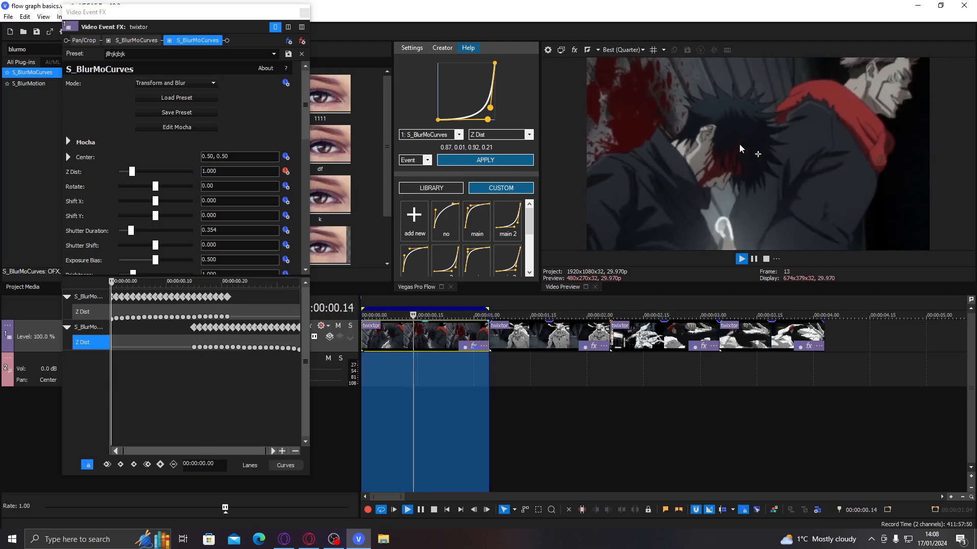
pyautogui.click(304, 12)
pyautogui.press('space')
# Step: Set the loop region to span the first and second twixtor clips
pyautogui.doubleClick(522, 333)
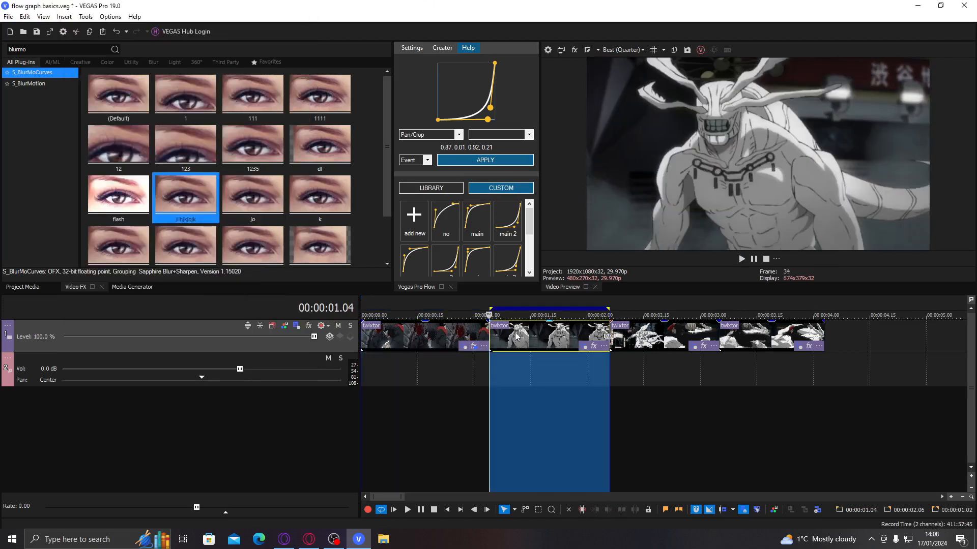
pyautogui.click(515, 333)
pyautogui.moveTo(490, 310); pyautogui.dragTo(361, 310)
pyautogui.click(403, 332)
pyautogui.click(500, 336)
pyautogui.click(531, 340)
pyautogui.click(445, 341)
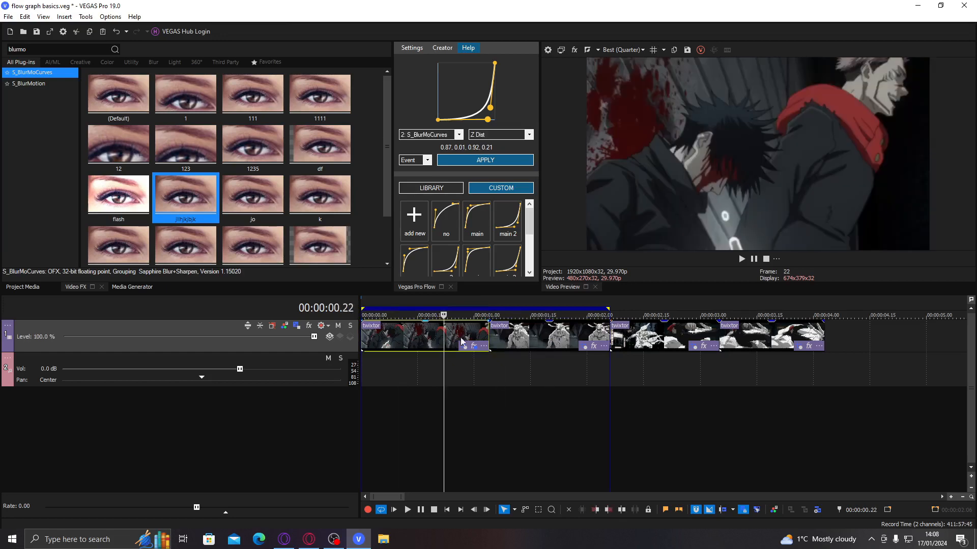
# Step: Add S_BlurMoCurves to the second clip using the preset between flash and jo, with Z Dist keyframes of 1.433 at its start and end
pyautogui.click(524, 336)
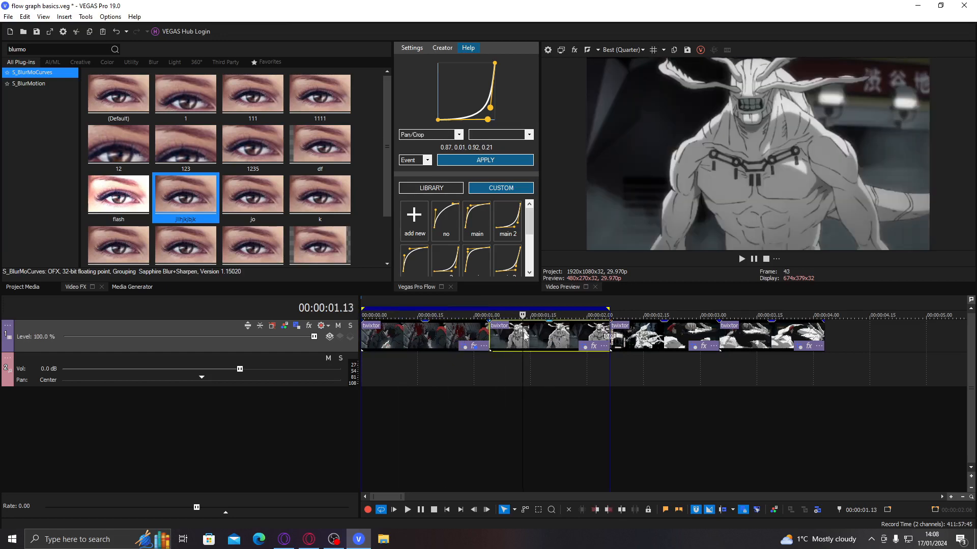
pyautogui.doubleClick(195, 196)
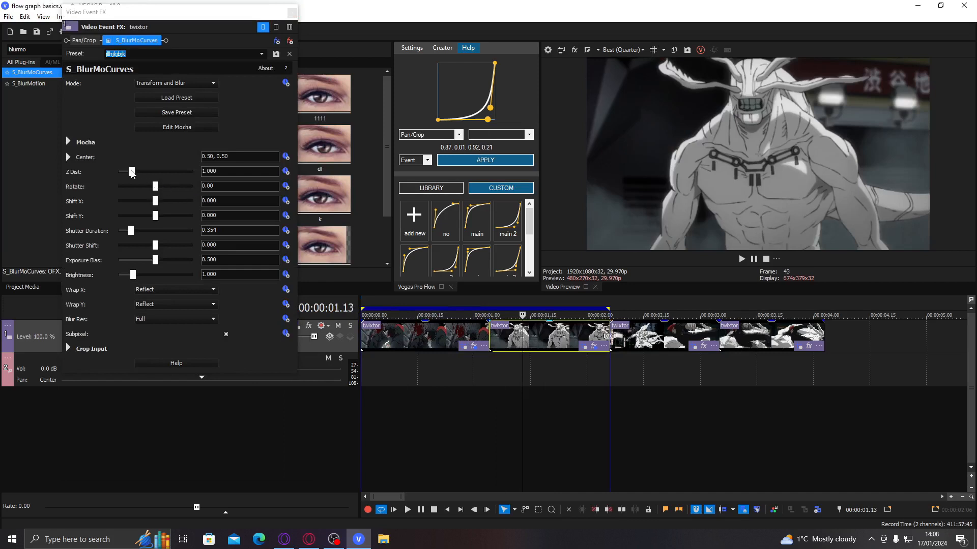
pyautogui.moveTo(133, 173); pyautogui.dragTo(139, 173)
pyautogui.click(285, 172)
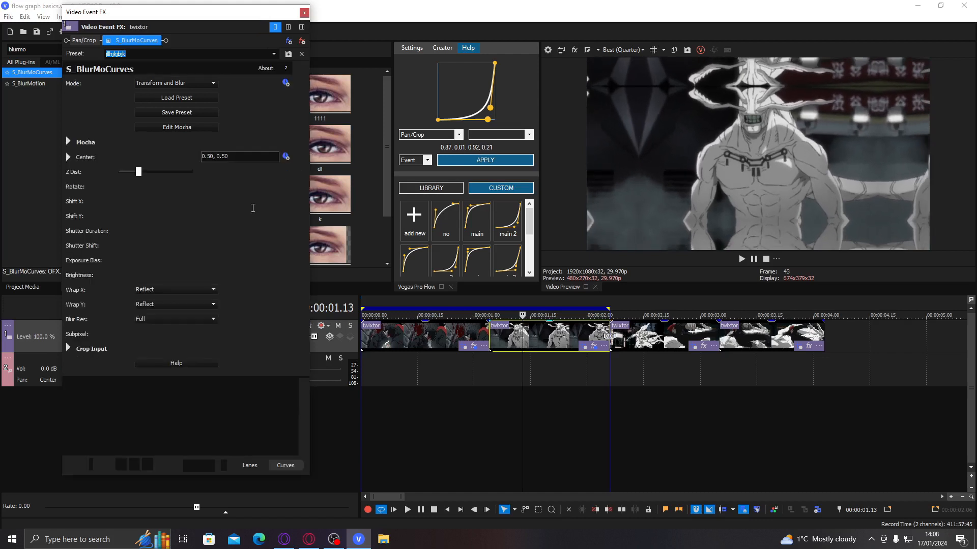
pyautogui.click(113, 417)
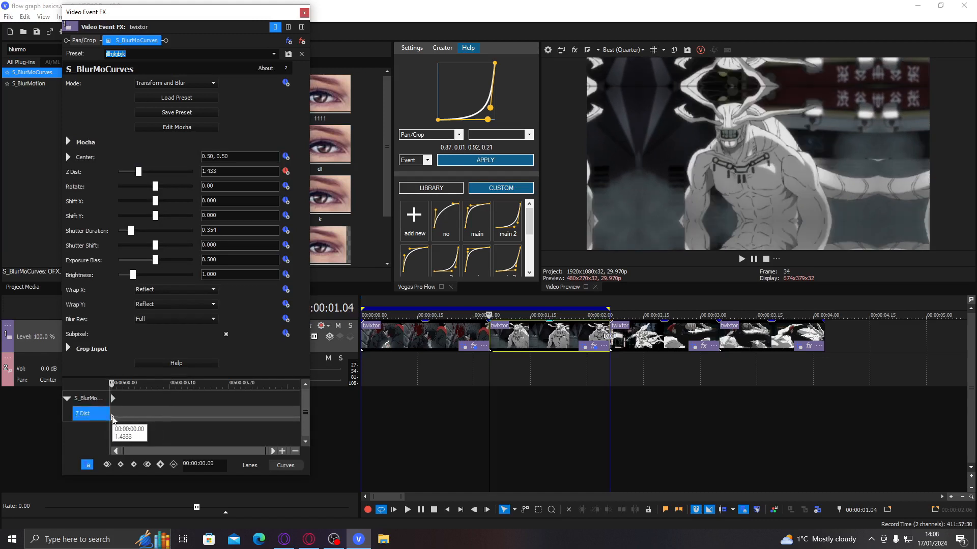
pyautogui.moveTo(113, 418); pyautogui.dragTo(301, 418)
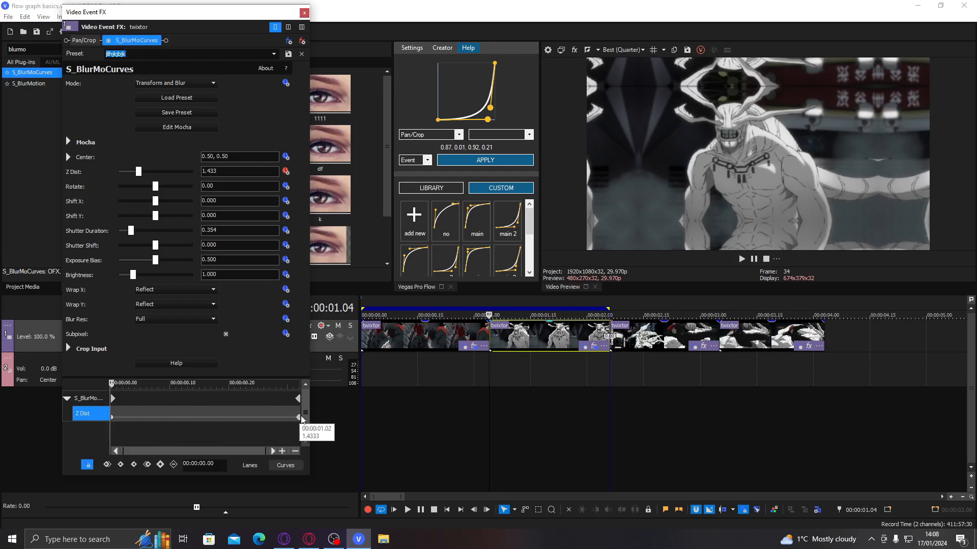
# Step: Add a Z Dist keyframe of 0.86 at 00:00:00.20 in the second clip's S_BlurMoCurves
pyautogui.moveTo(121, 413); pyautogui.dragTo(228, 407)
pyautogui.click(228, 407)
pyautogui.moveTo(234, 173); pyautogui.dragTo(128, 166)
pyautogui.write('.')
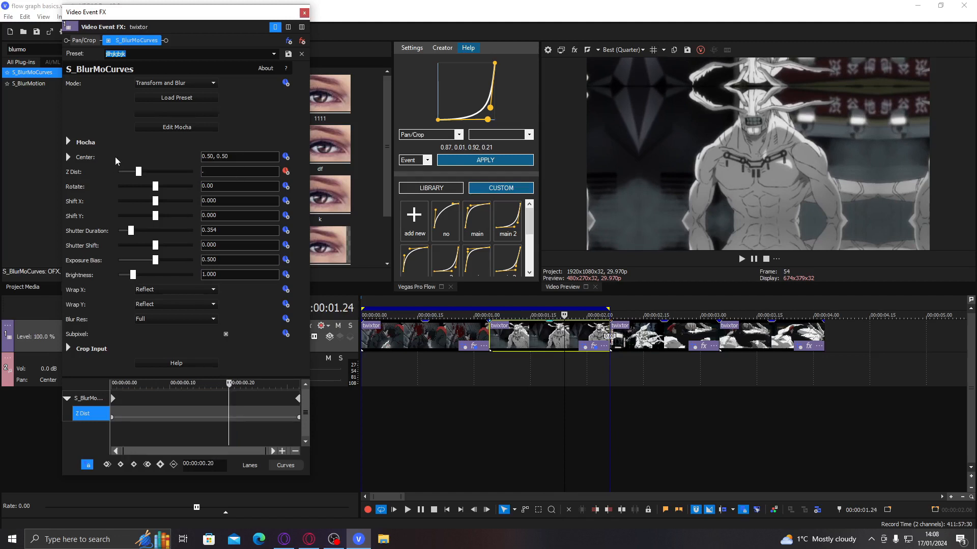
pyautogui.press('Return')
pyautogui.click(222, 171)
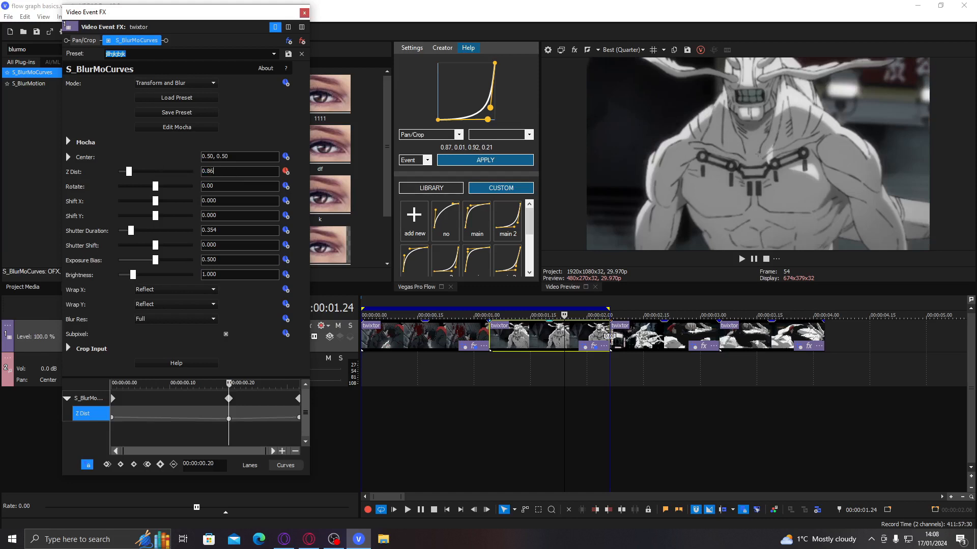
pyautogui.press('Return')
# Step: Scrub through the second clip's zoom and select the clip between its start keyframe and the 00:00:00.20 keyframe
pyautogui.moveTo(203, 416); pyautogui.dragTo(261, 406)
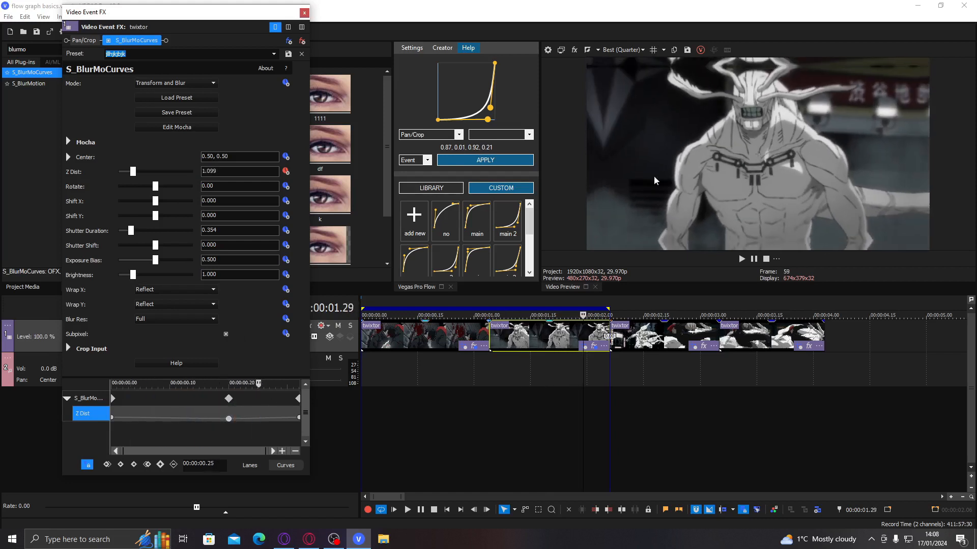
pyautogui.click(228, 419)
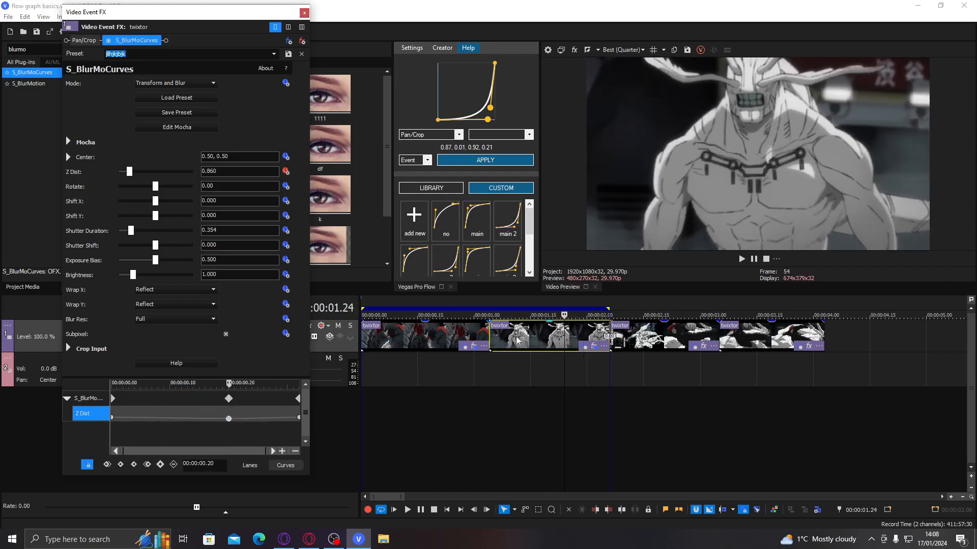
pyautogui.click(513, 329)
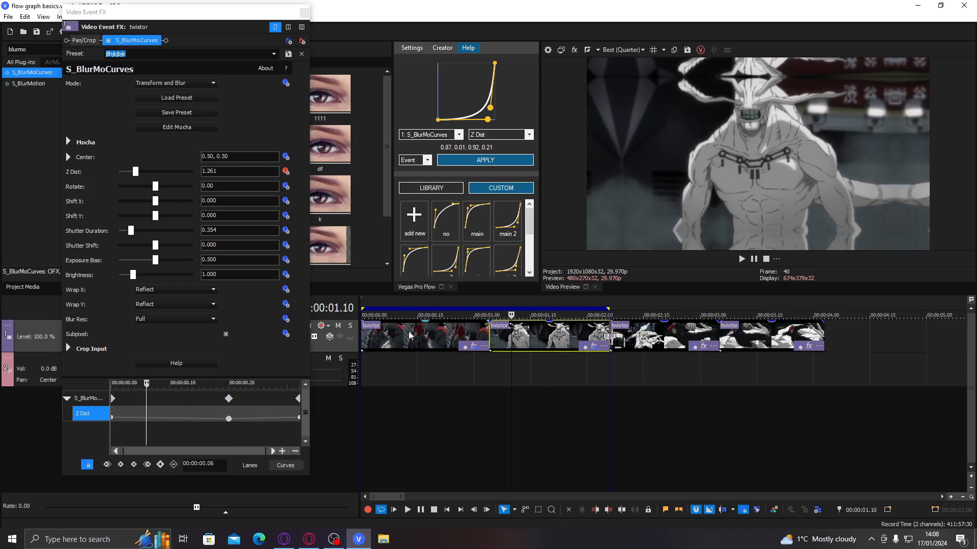
pyautogui.click(478, 224)
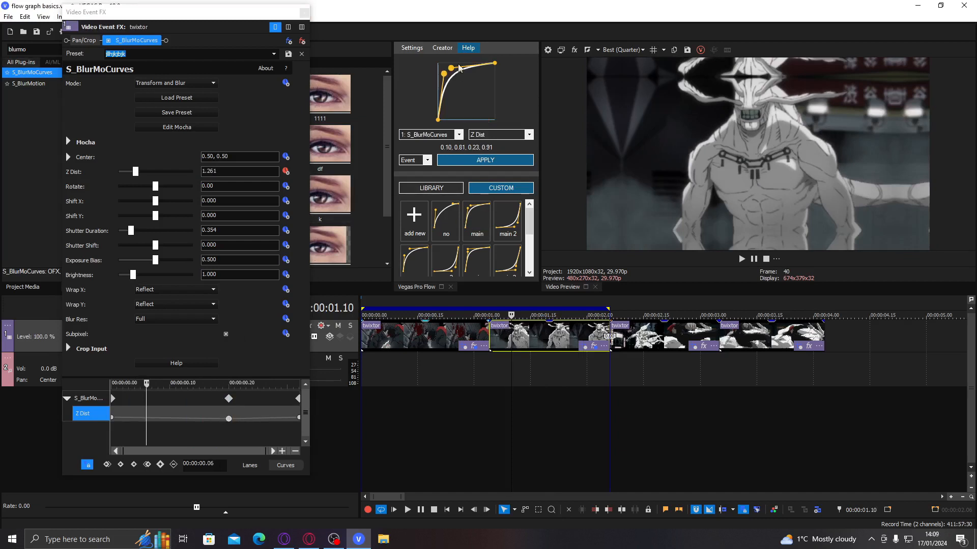
pyautogui.moveTo(452, 69); pyautogui.dragTo(459, 67)
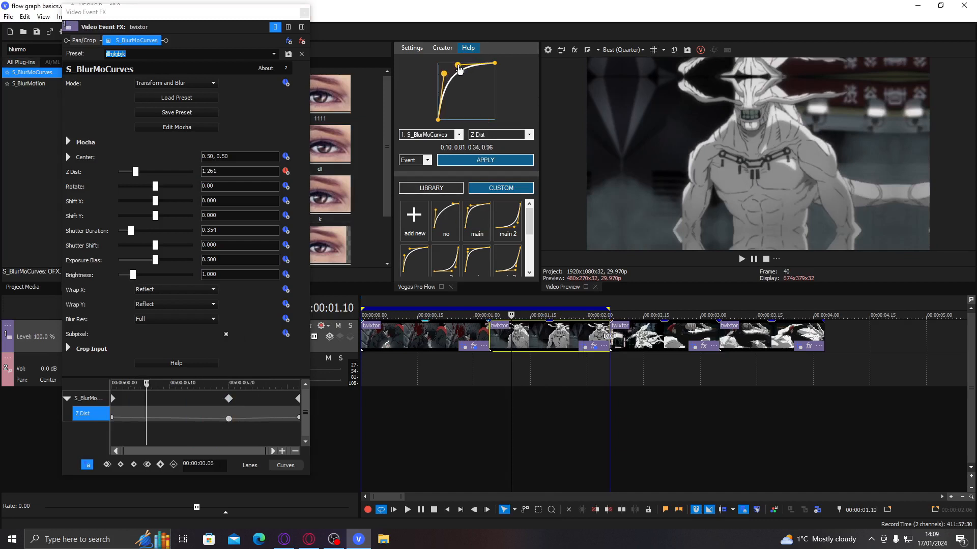
pyautogui.click(414, 219)
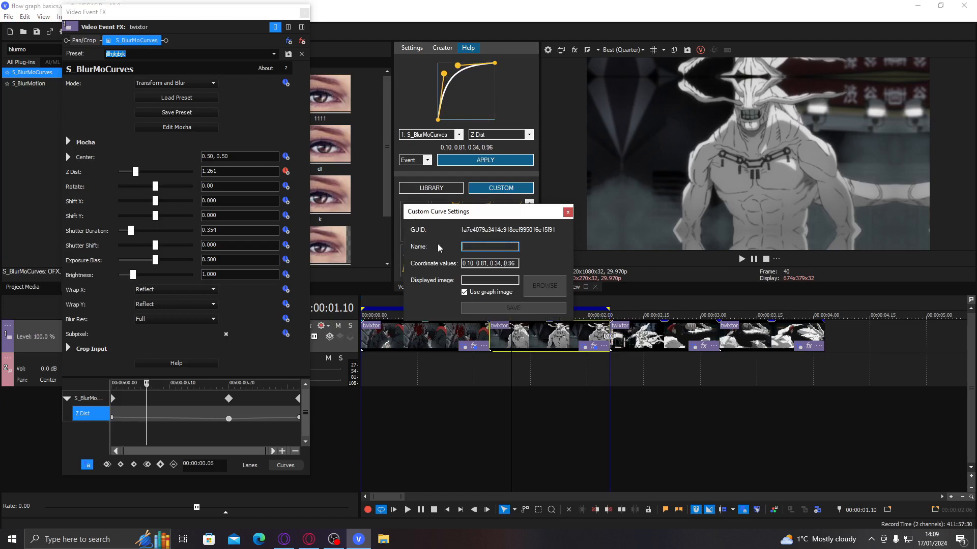
pyautogui.click(568, 211)
# Step: Load the custom gojo curve, shape it to 0.10, 0.79, 0.28, 0.93, and apply it to the second clip's first Z Dist section
pyautogui.scroll(-2, 528, 231)
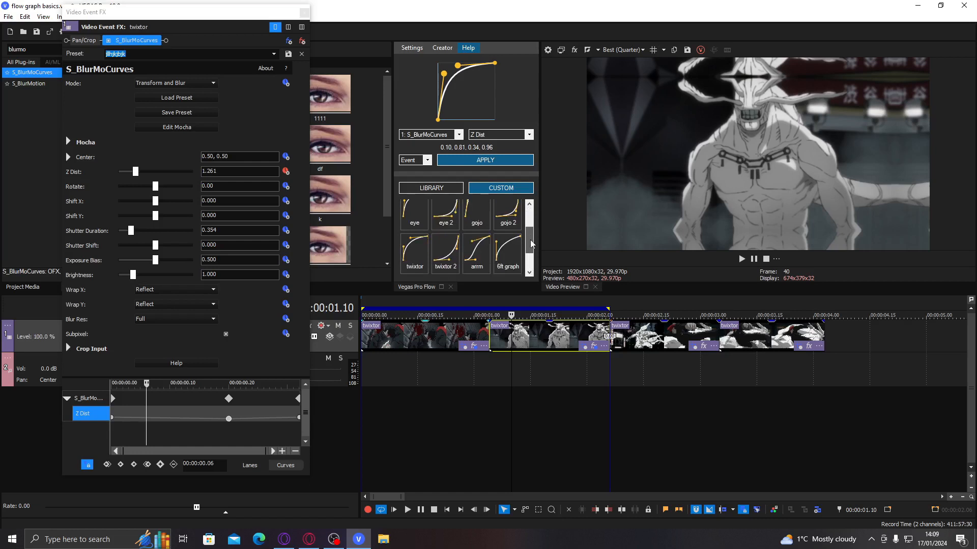
pyautogui.moveTo(529, 238); pyautogui.dragTo(529, 235)
pyautogui.click(472, 235)
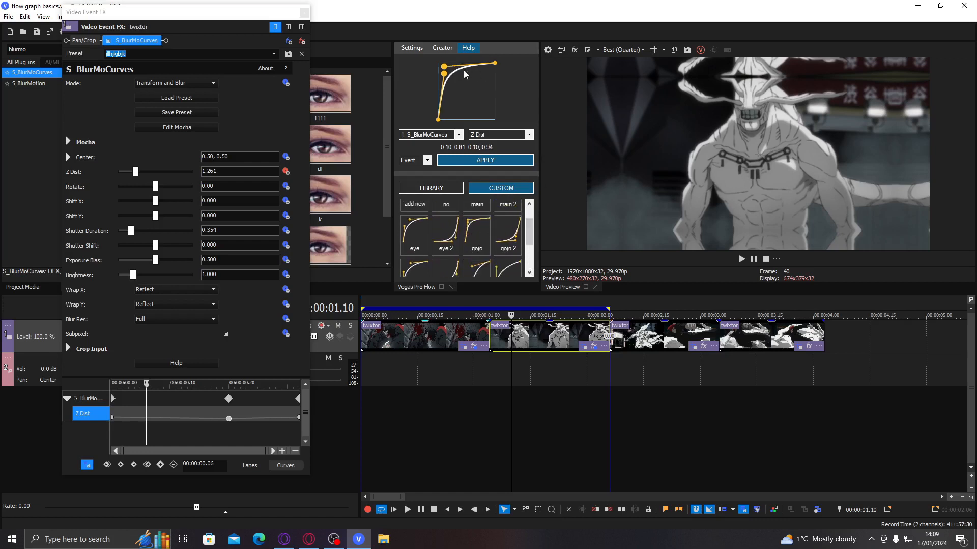
pyautogui.moveTo(444, 71)
pyautogui.mouseDown()
pyautogui.moveTo(454, 71)
pyautogui.moveTo(447, 80)
pyautogui.mouseUp()
pyautogui.click(466, 160)
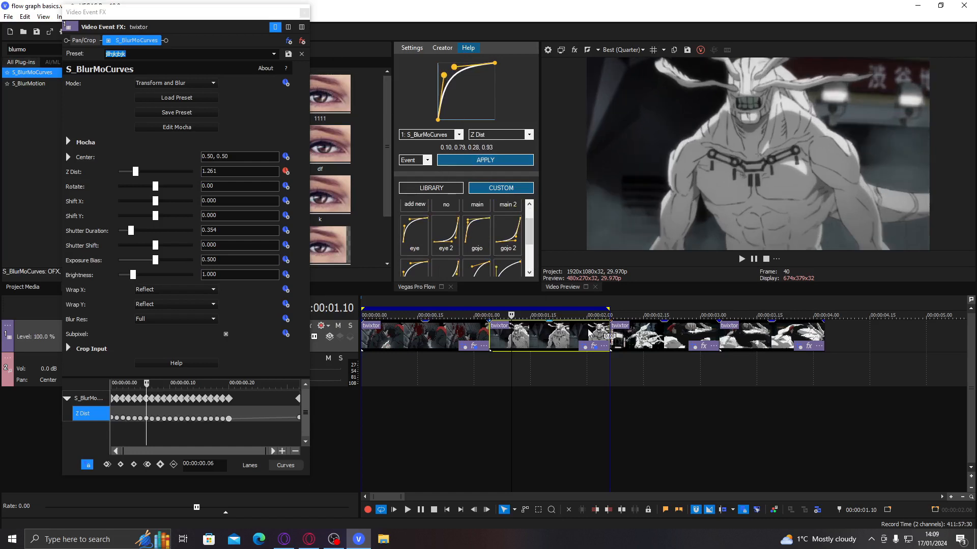
# Step: Load the eye 2 curve, shape it to 0.75, 0.01, 0.89, 0.22, and apply it to the second clip's last Z Dist section
pyautogui.click(593, 330)
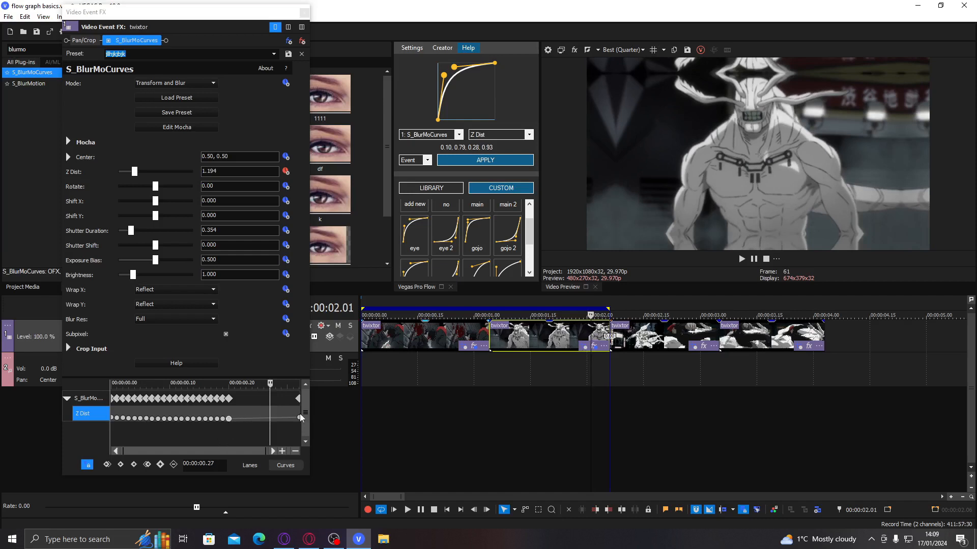
pyautogui.click(436, 243)
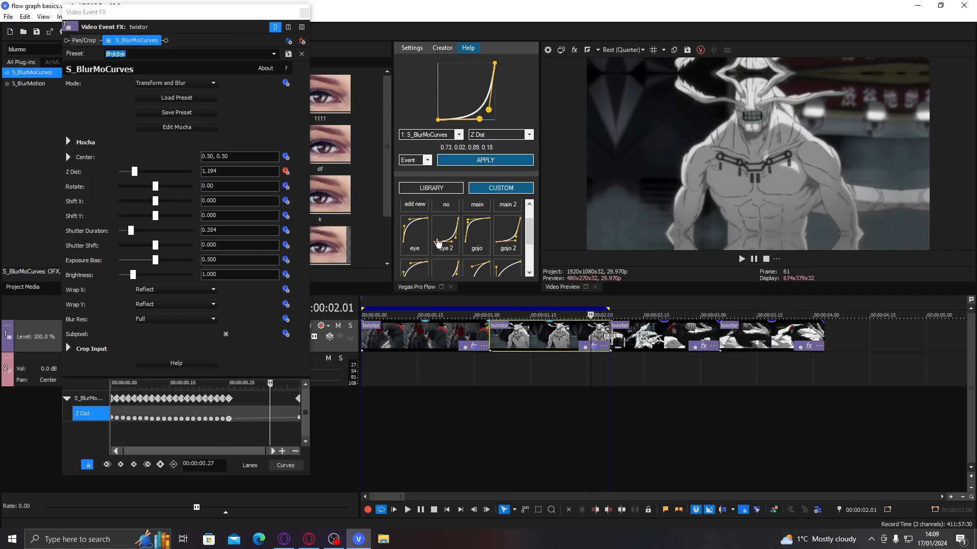
pyautogui.moveTo(479, 120); pyautogui.dragTo(492, 111)
pyautogui.click(445, 134)
pyautogui.click(426, 160)
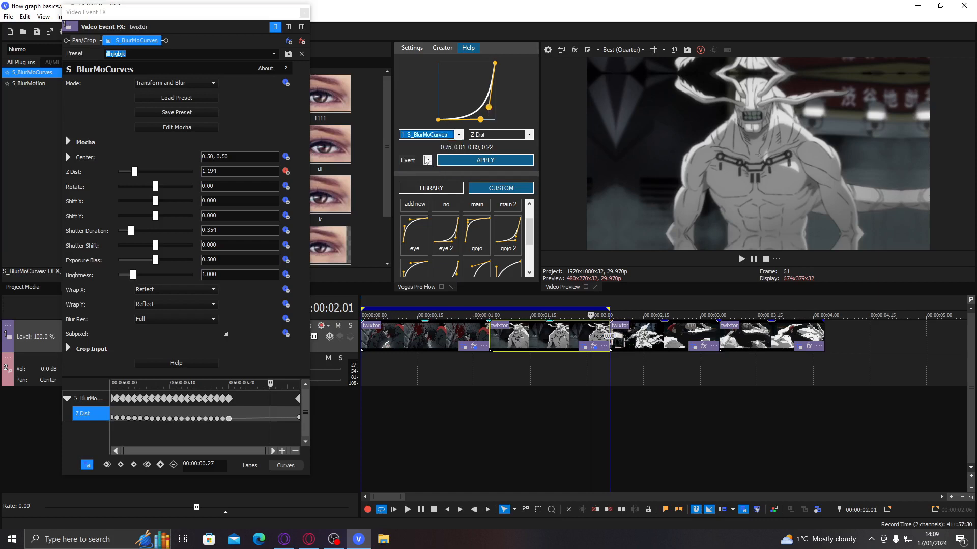
pyautogui.click(137, 45)
pyautogui.click(496, 162)
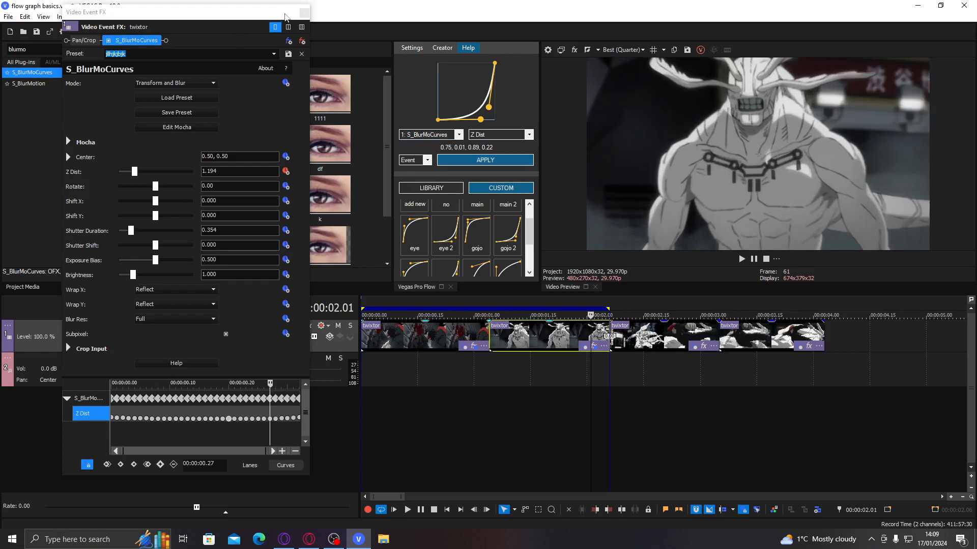
# Step: Close the effect window and play the loop across the first and second clips to review the transition
pyautogui.click(304, 13)
pyautogui.click(481, 336)
pyautogui.press('space')
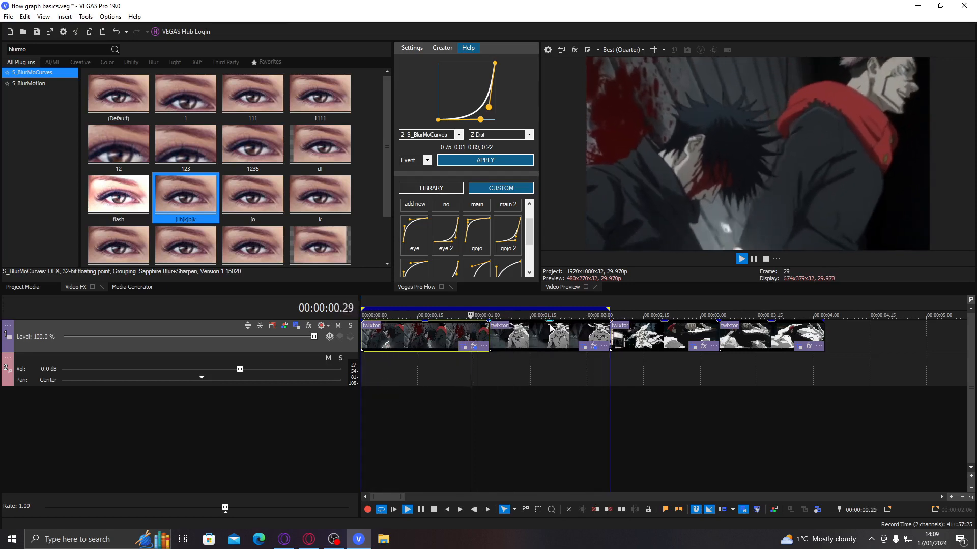
pyautogui.click(529, 334)
pyautogui.press('space')
# Step: Add S_BlurMotion with the (Default)bv preset to the second clip
pyautogui.click(31, 84)
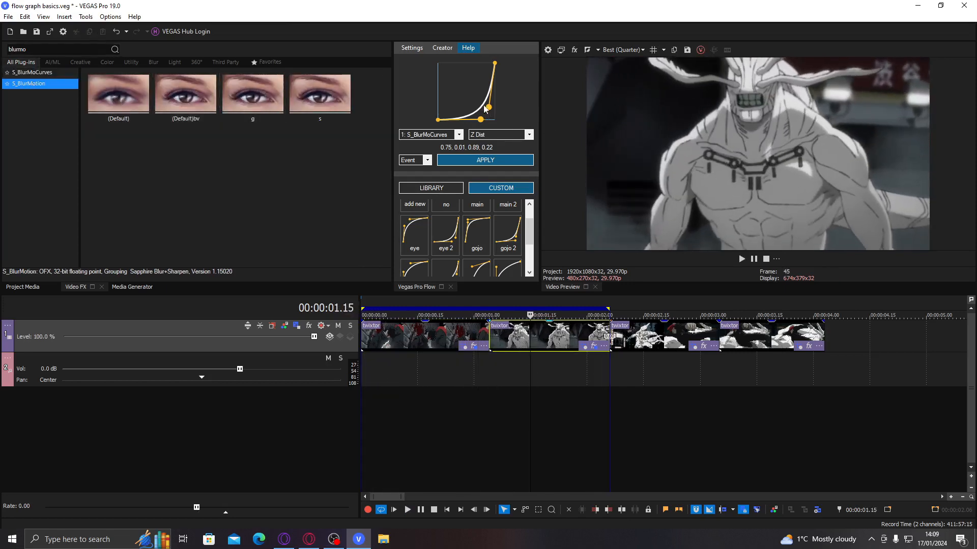
pyautogui.moveTo(480, 120); pyautogui.dragTo(491, 119)
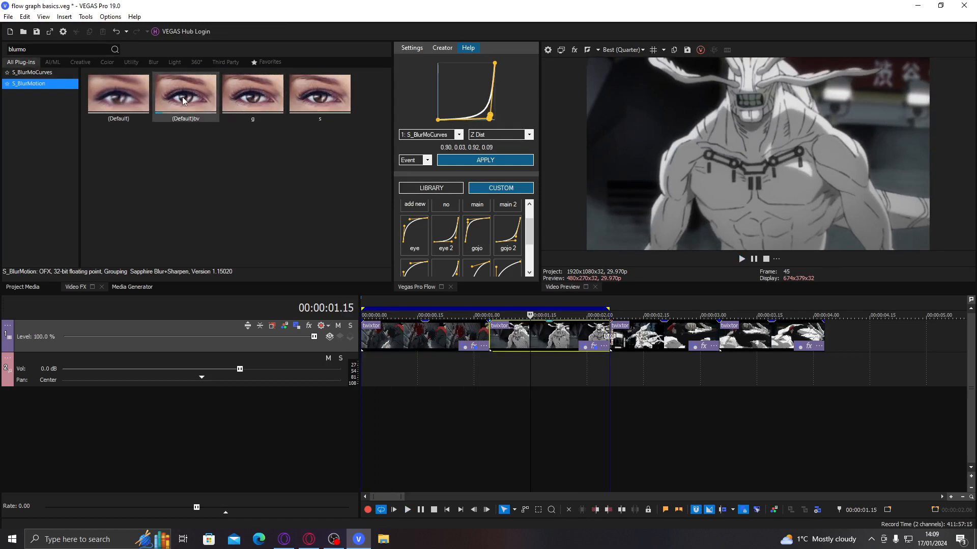
pyautogui.moveTo(162, 93); pyautogui.dragTo(529, 337)
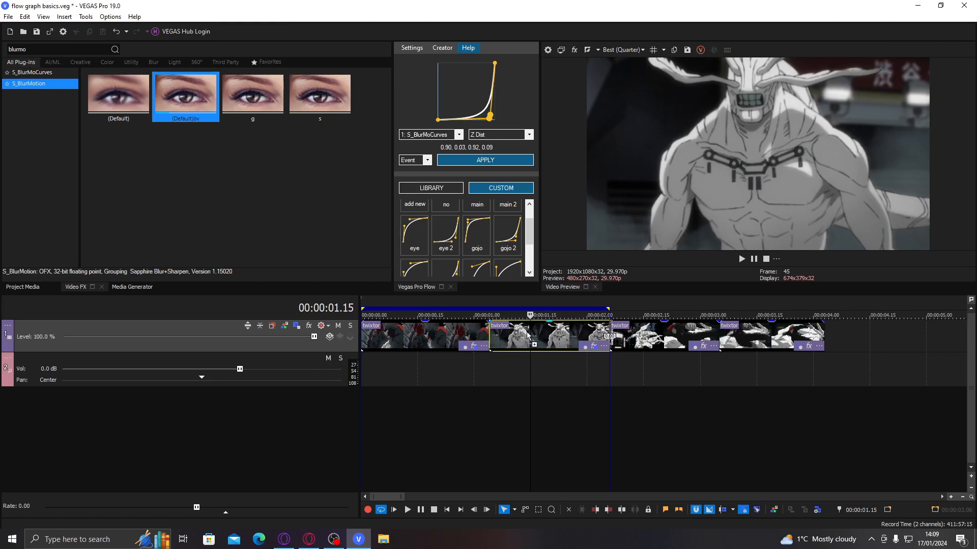
pyautogui.moveTo(529, 337); pyautogui.dragTo(529, 337)
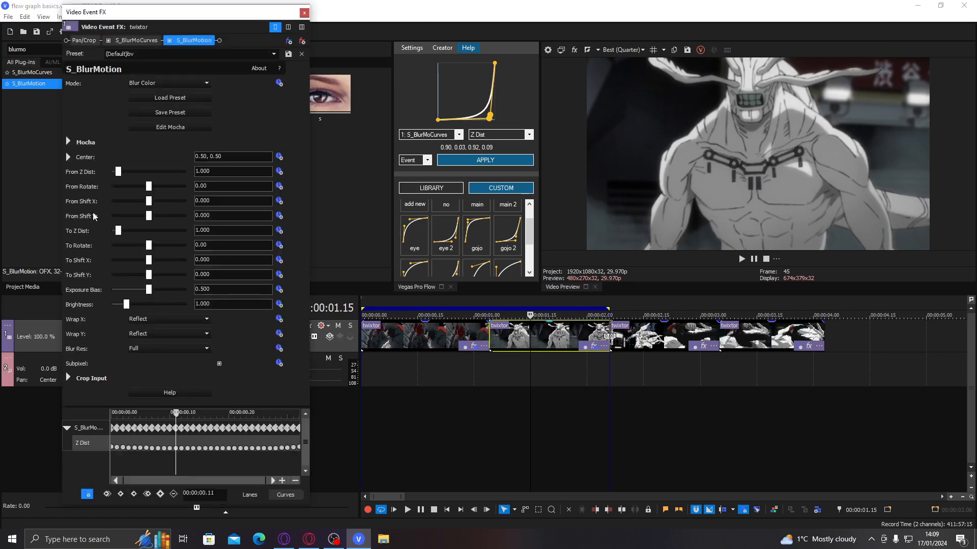
# Step: Load S_BlurMotion's (Default) preset, set To Z Dist to 1.000, and set Wrap X and Wrap Y to Reflect
pyautogui.click(274, 53)
pyautogui.click(221, 62)
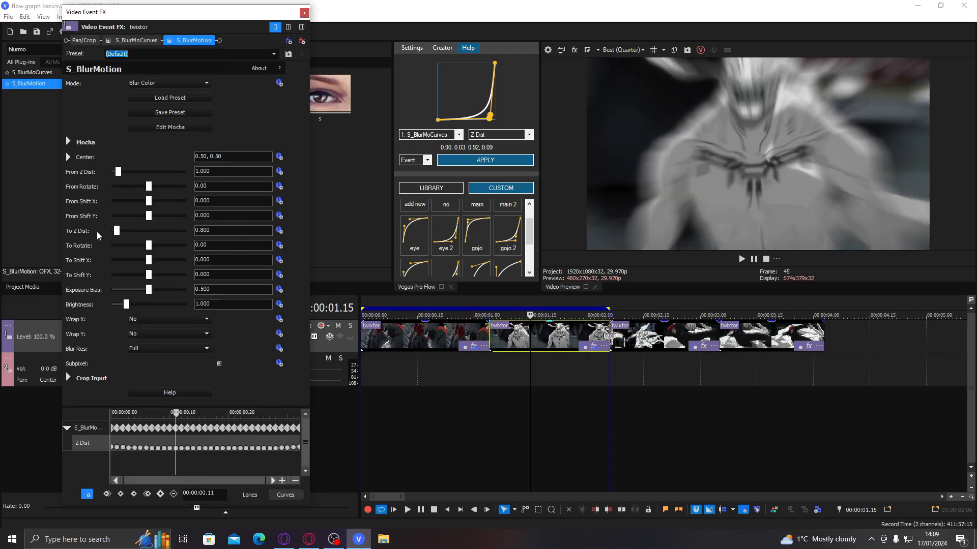
pyautogui.click(199, 230)
pyautogui.doubleClick(117, 230)
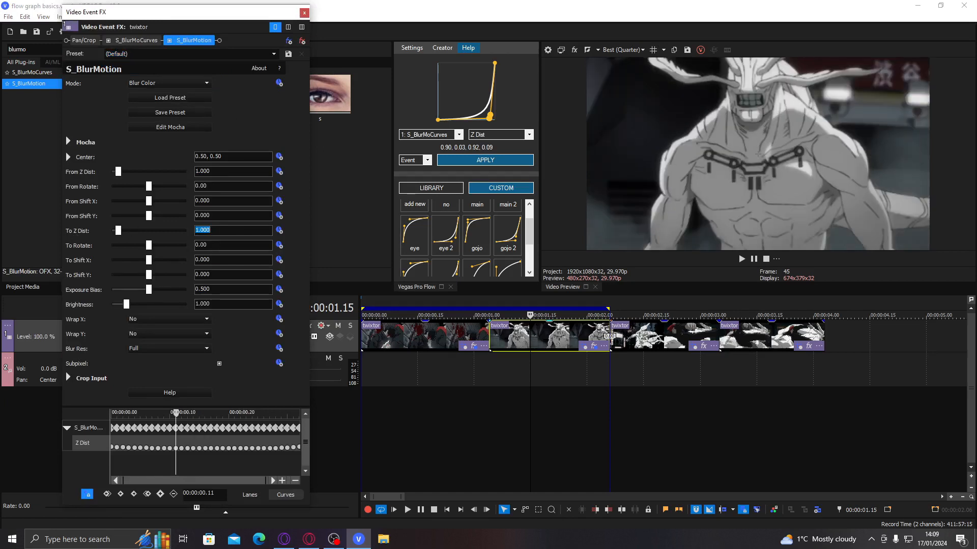
pyautogui.click(158, 335)
pyautogui.click(153, 358)
pyautogui.click(149, 321)
pyautogui.click(158, 342)
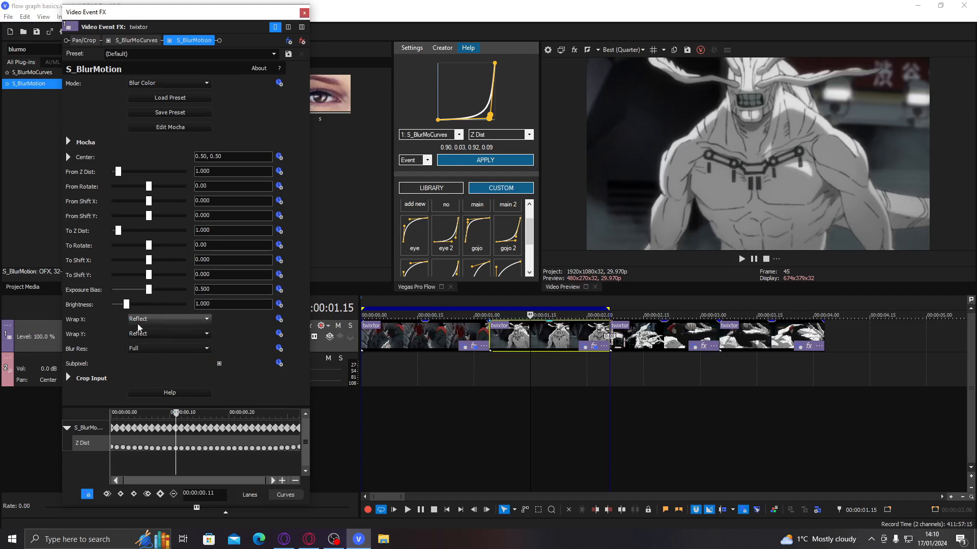
# Step: Load the g preset for S_BlurMotion on the second clip
pyautogui.click(163, 54)
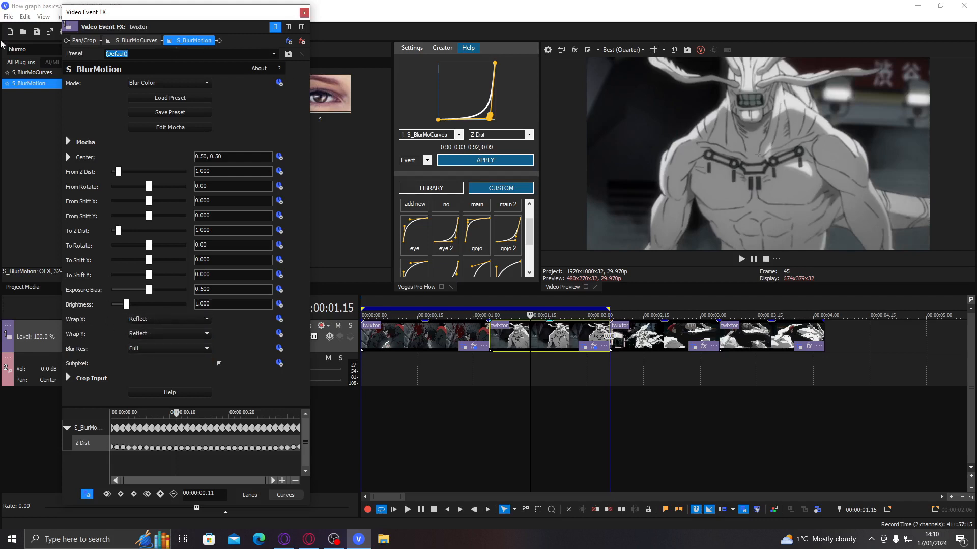
pyautogui.click(274, 54)
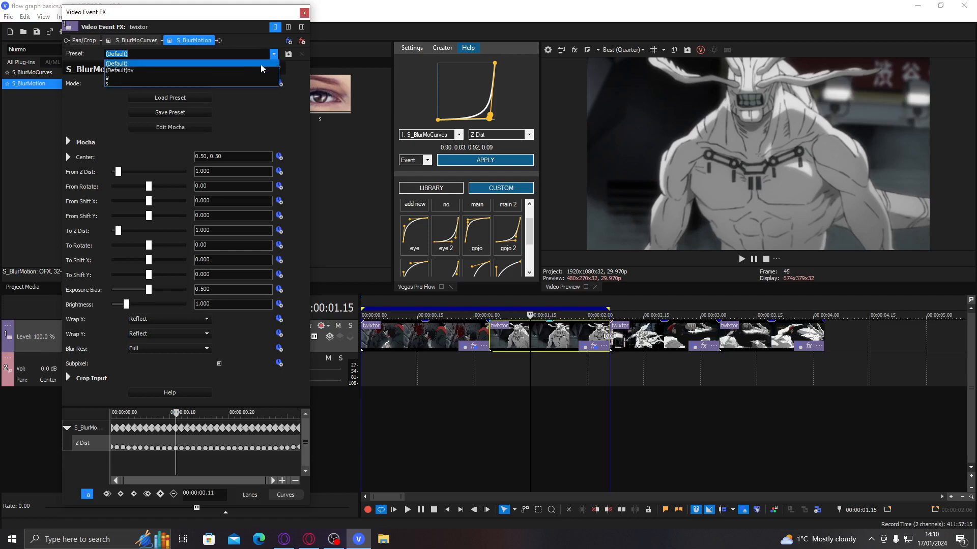
pyautogui.click(194, 76)
# Step: Near the second clip's start, set S_BlurMotion's To Z Dist to about 1.312 and enable its keyframe animation
pyautogui.click(146, 465)
pyautogui.click(134, 462)
pyautogui.click(127, 463)
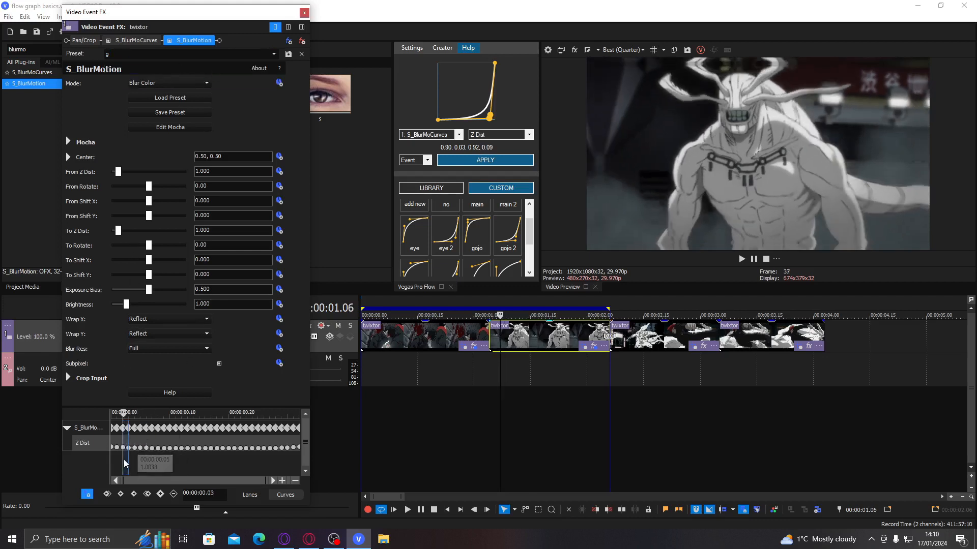
pyautogui.click(117, 463)
pyautogui.moveTo(118, 231); pyautogui.dragTo(119, 232)
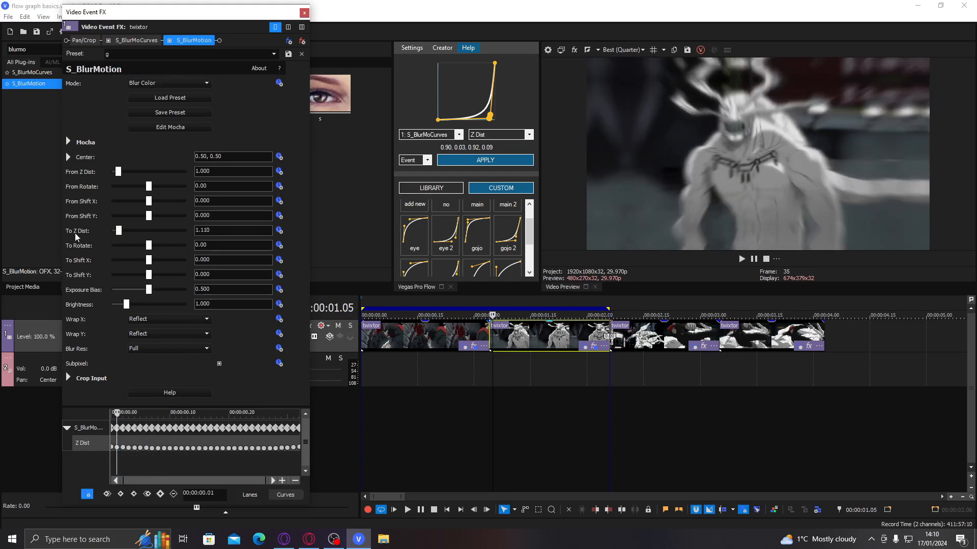
pyautogui.moveTo(121, 231); pyautogui.dragTo(121, 233)
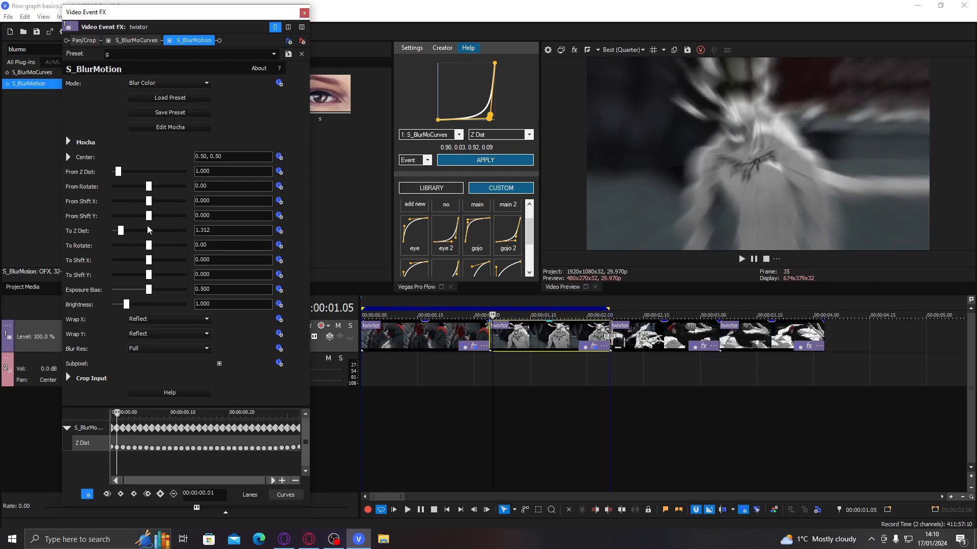
pyautogui.click(279, 230)
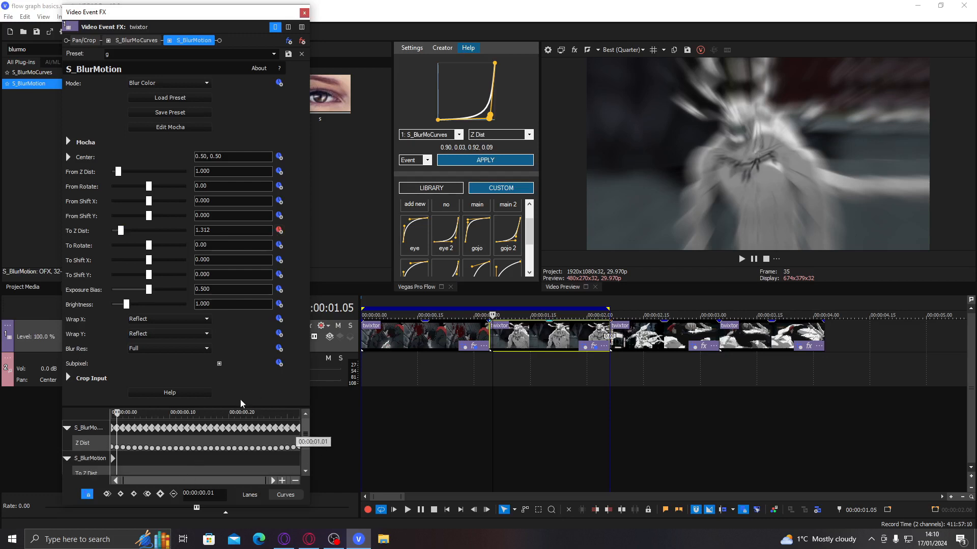
# Step: Enlarge the keyframe area and add a To Z Dist keyframe of 1 at 00:00:00.21 in S_BlurMotion
pyautogui.moveTo(239, 407); pyautogui.dragTo(238, 372)
pyautogui.moveTo(173, 447); pyautogui.dragTo(236, 446)
pyautogui.click(226, 451)
pyautogui.moveTo(215, 228); pyautogui.dragTo(166, 229)
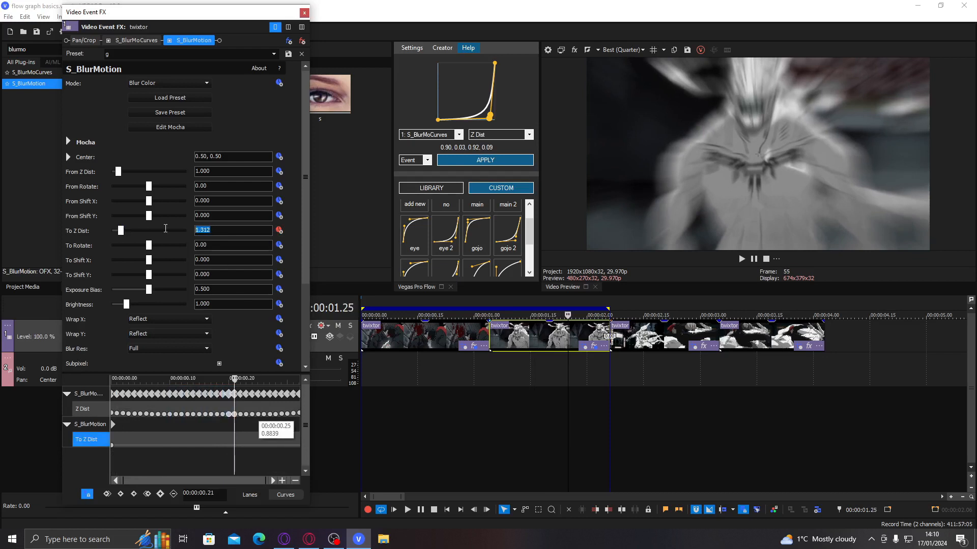
pyautogui.write('1')
pyautogui.press('Return')
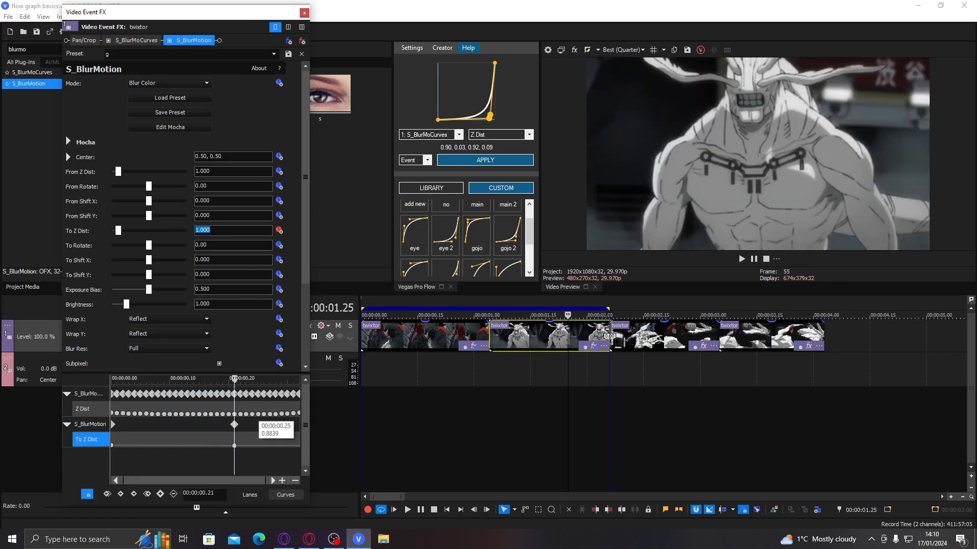
pyautogui.write('0.8')
pyautogui.press('Return')
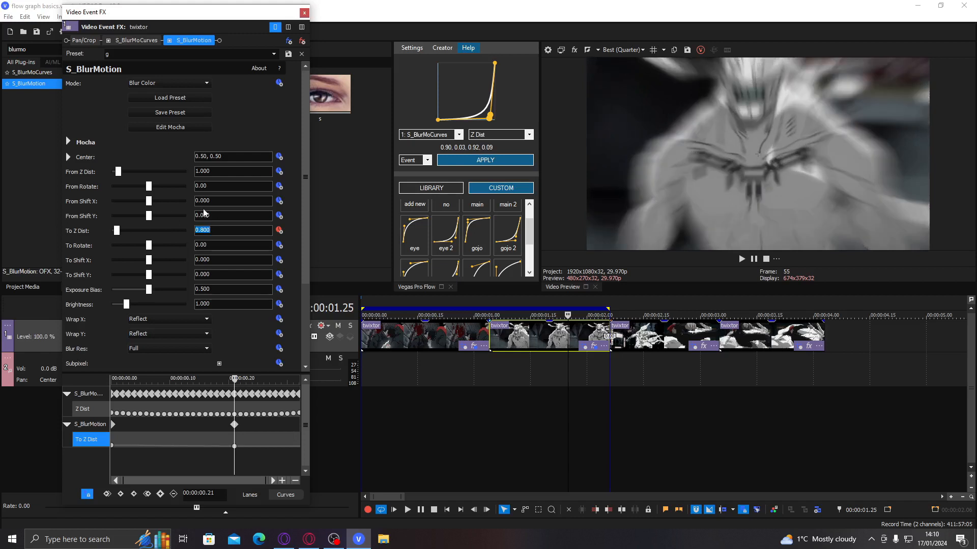
pyautogui.press('Return')
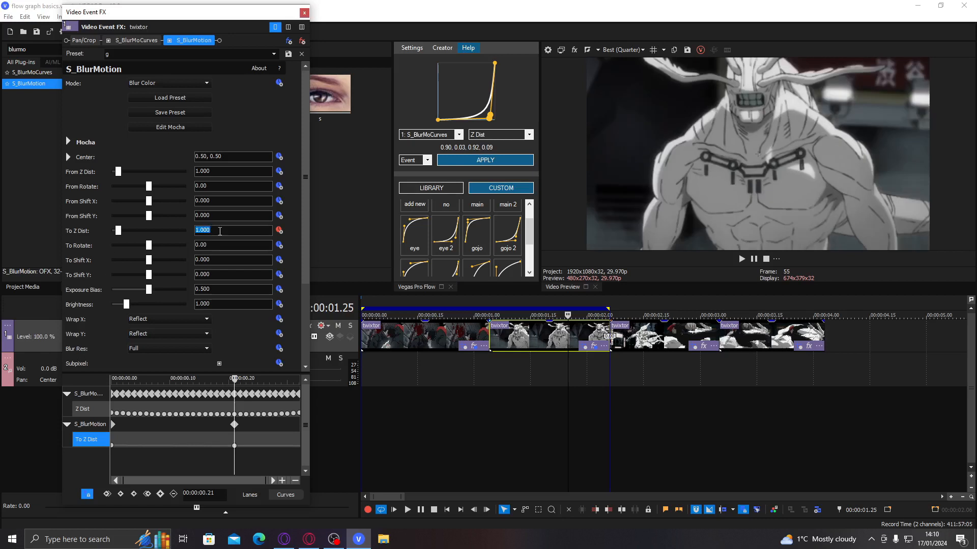
# Step: Duplicate the starting To Z Dist keyframe of S_BlurMotion at the end of the second clip
pyautogui.click(112, 446)
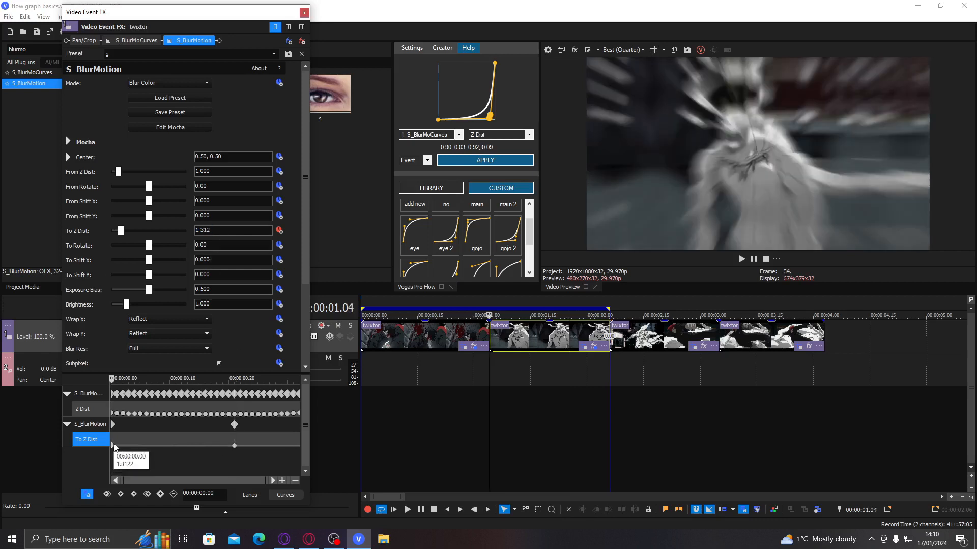
pyautogui.moveTo(112, 446); pyautogui.dragTo(273, 442)
pyautogui.click(205, 428)
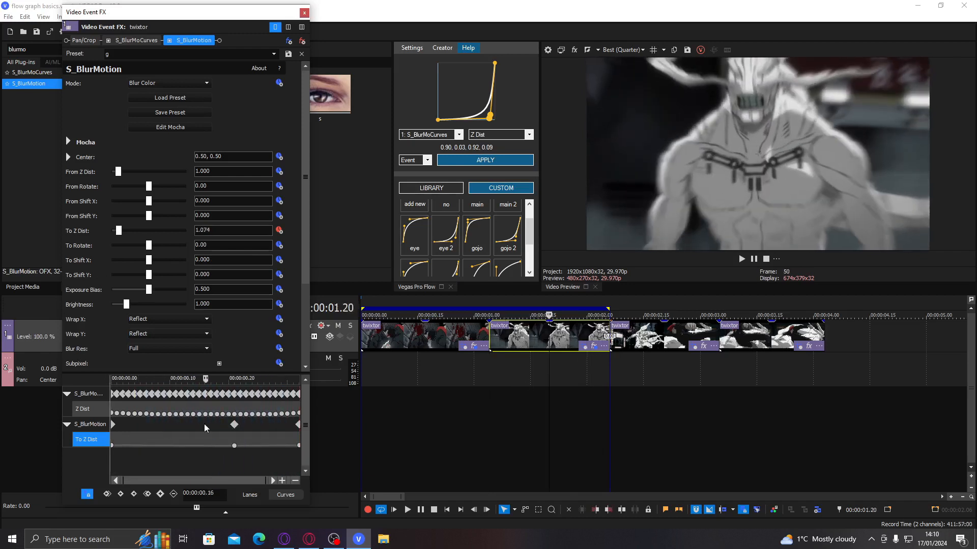
# Step: Load the gojo curve, reshape it to 0.17, 0.72, 0.05, 0.97 and apply it to S_BlurMotion's To Z Dist in the second clip's first section
pyautogui.click(523, 340)
pyautogui.click(478, 239)
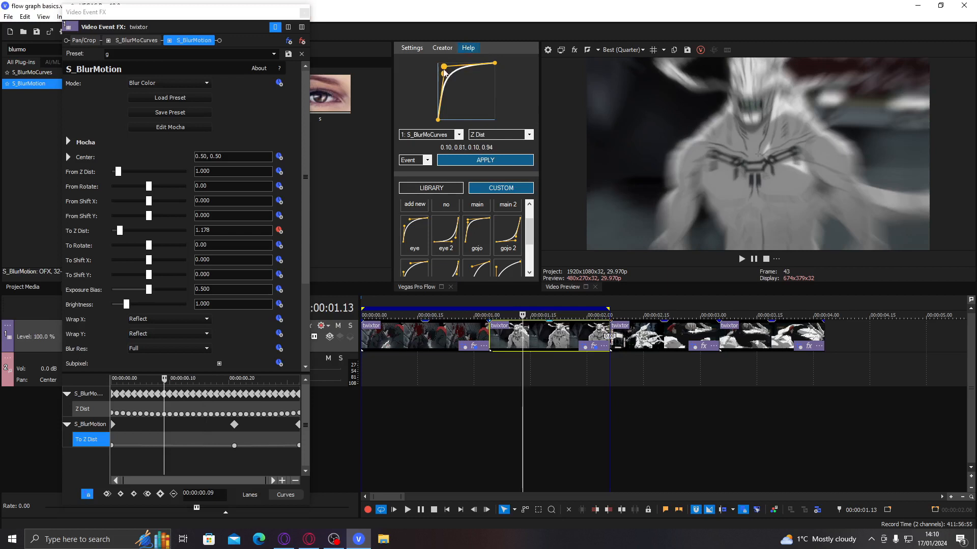
pyautogui.moveTo(445, 71); pyautogui.dragTo(441, 97)
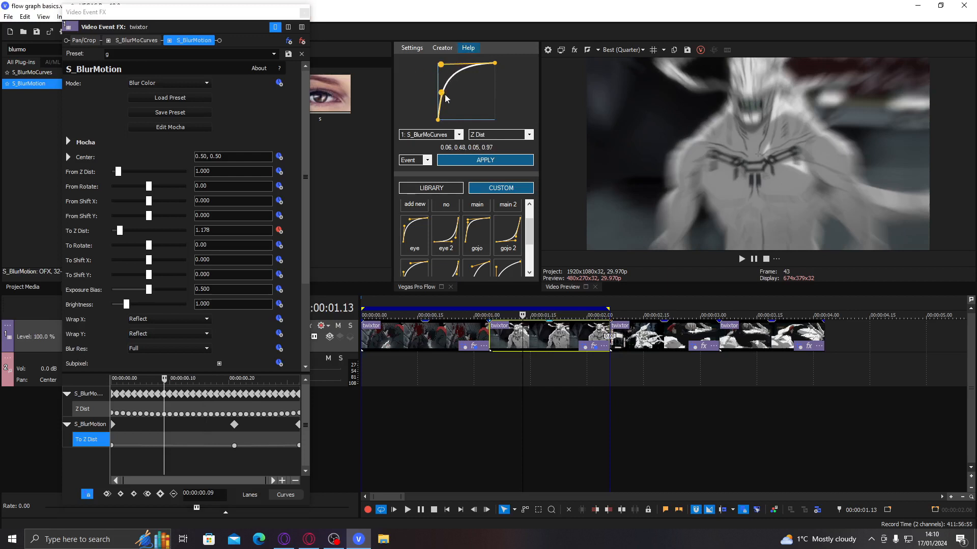
pyautogui.moveTo(442, 96); pyautogui.dragTo(451, 84)
pyautogui.click(459, 134)
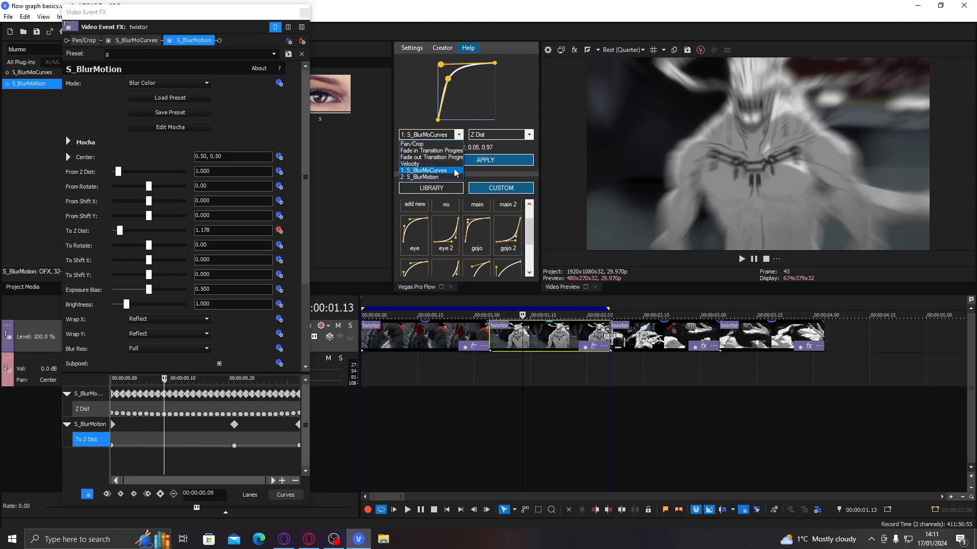
pyautogui.click(449, 177)
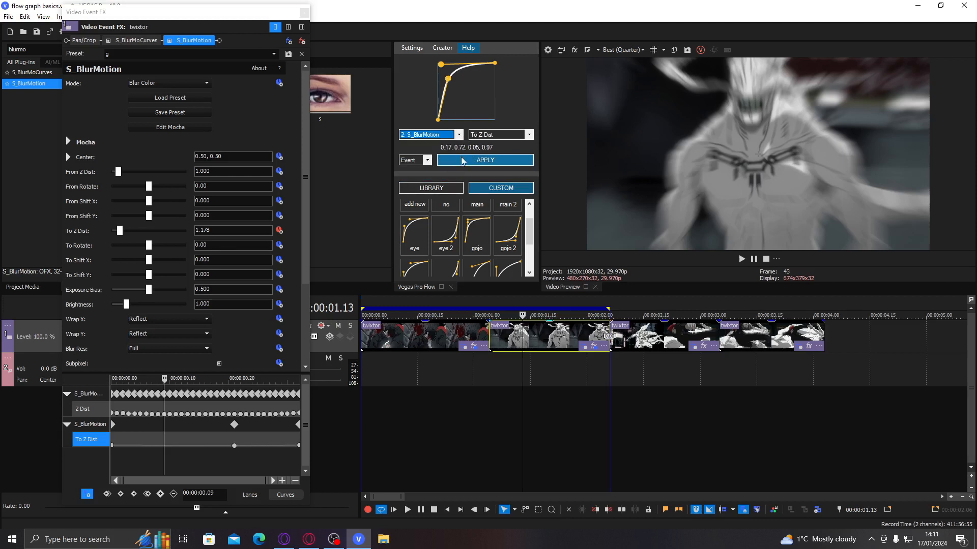
pyautogui.click(462, 160)
pyautogui.moveTo(165, 460)
pyautogui.mouseDown()
pyautogui.moveTo(111, 457)
pyautogui.moveTo(187, 455)
pyautogui.moveTo(87, 450)
pyautogui.moveTo(183, 458)
pyautogui.moveTo(148, 460)
pyautogui.moveTo(170, 460)
pyautogui.mouseUp()
# Step: Near the second clip's end, load the eye 2 curve, reshape it to 0.95, -0.01, 0.95, 0.31 and apply it to S_BlurMotion's To Z Dist
pyautogui.click(598, 333)
pyautogui.click(441, 231)
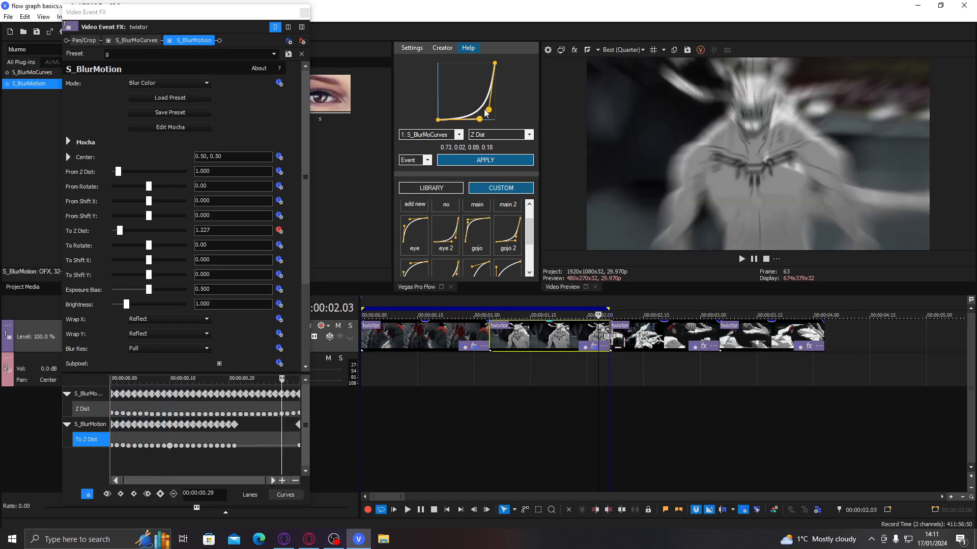
pyautogui.moveTo(478, 121); pyautogui.dragTo(491, 102)
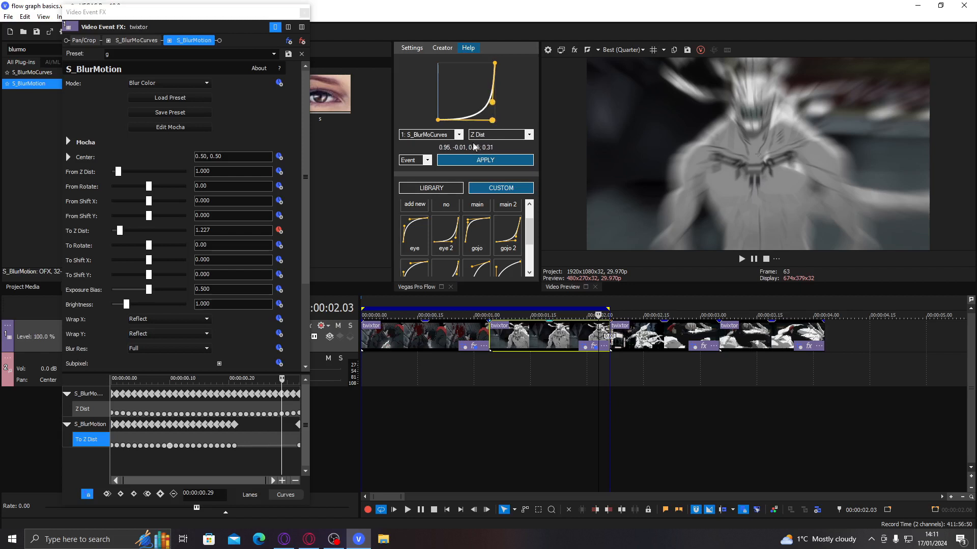
pyautogui.click(459, 135)
pyautogui.click(440, 177)
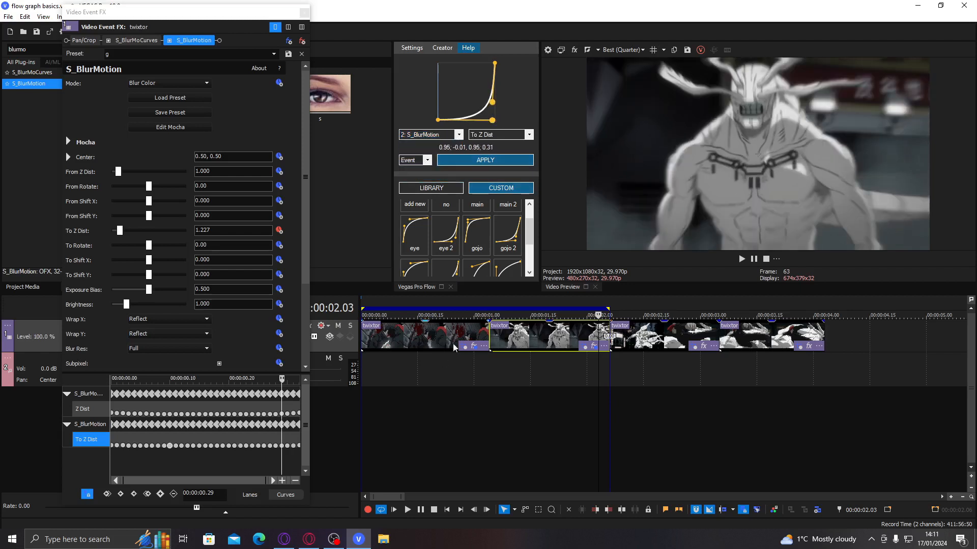
# Step: Play back the transition from the first clip into the second with the effect settings closed
pyautogui.click(459, 334)
pyautogui.press('space')
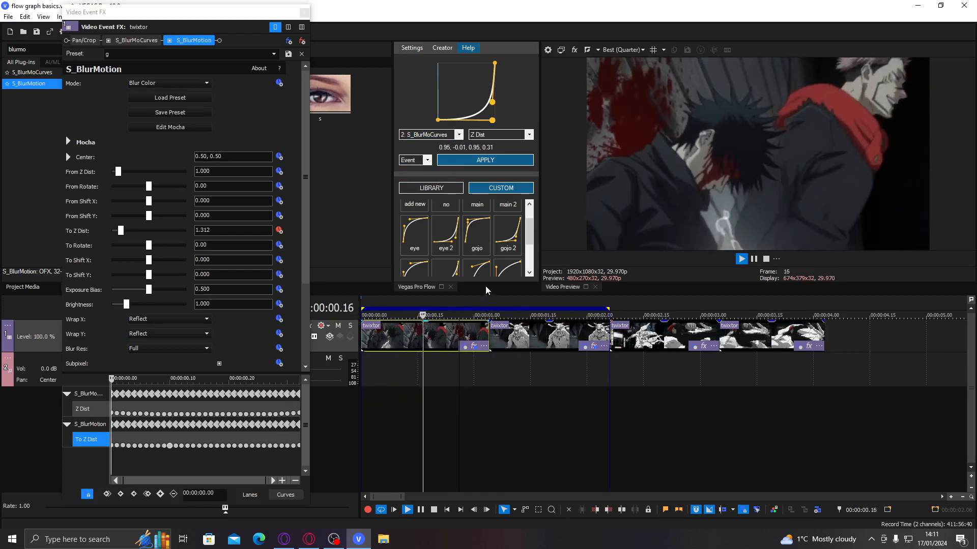
pyautogui.press('space')
pyautogui.click(304, 13)
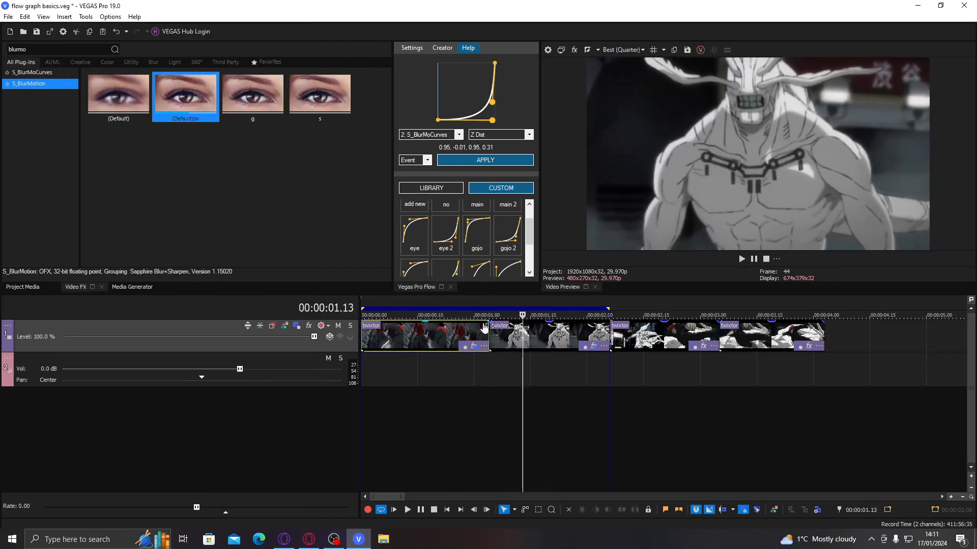
pyautogui.press('space')
pyautogui.click(471, 336)
pyautogui.press('space')
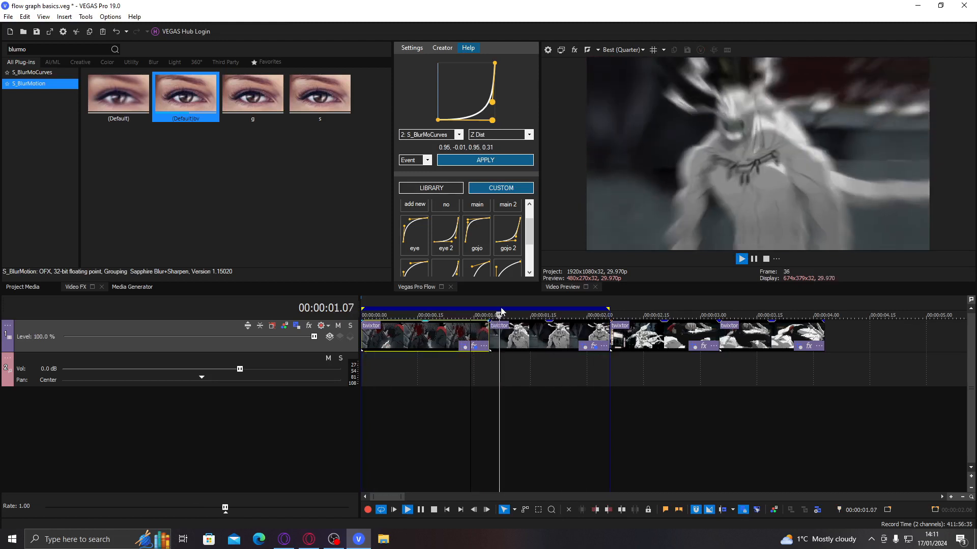
pyautogui.press('space')
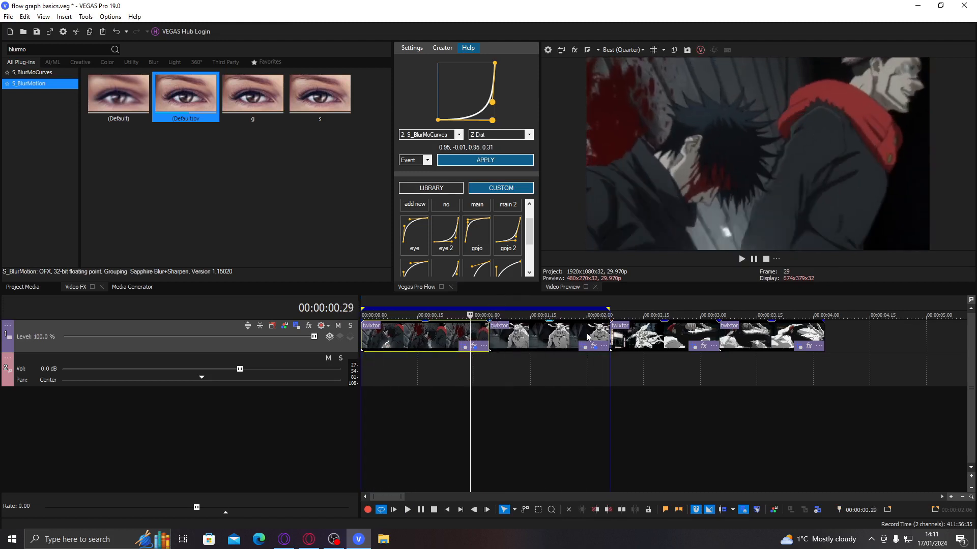
# Step: Extend the loop region to the end of the fourth clip and select the third clip
pyautogui.click(586, 336)
pyautogui.click(644, 337)
pyautogui.moveTo(608, 309); pyautogui.dragTo(817, 315)
pyautogui.click(584, 341)
pyautogui.click(632, 336)
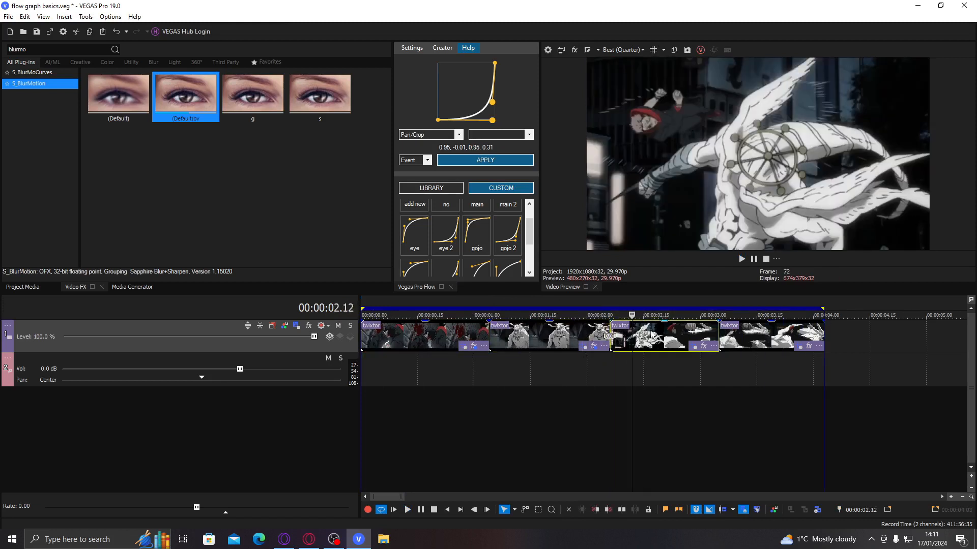
# Step: Add an S_BlurMoCurves preset to the third clip and move the playhead to 00:00:02.20
pyautogui.click(650, 337)
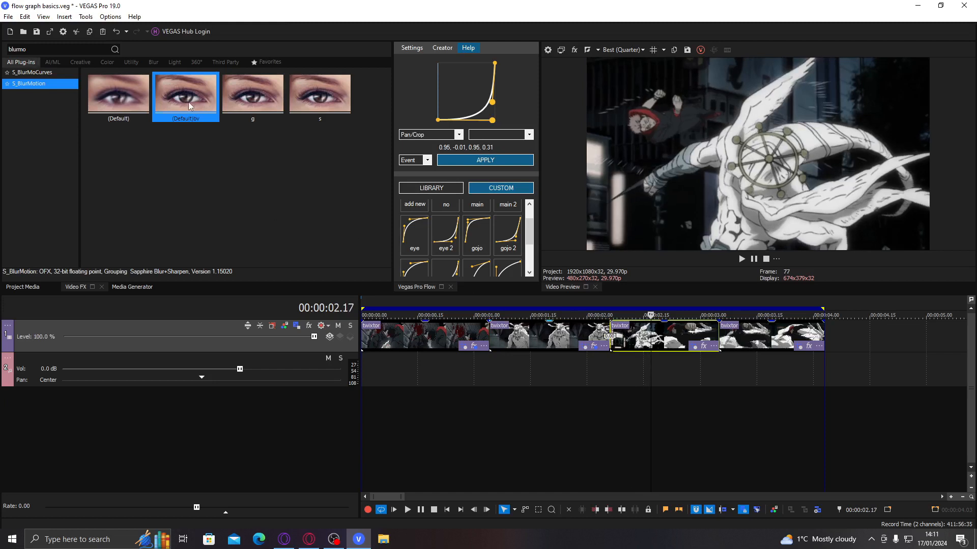
pyautogui.click(56, 74)
pyautogui.moveTo(204, 202); pyautogui.dragTo(634, 337)
pyautogui.click(663, 338)
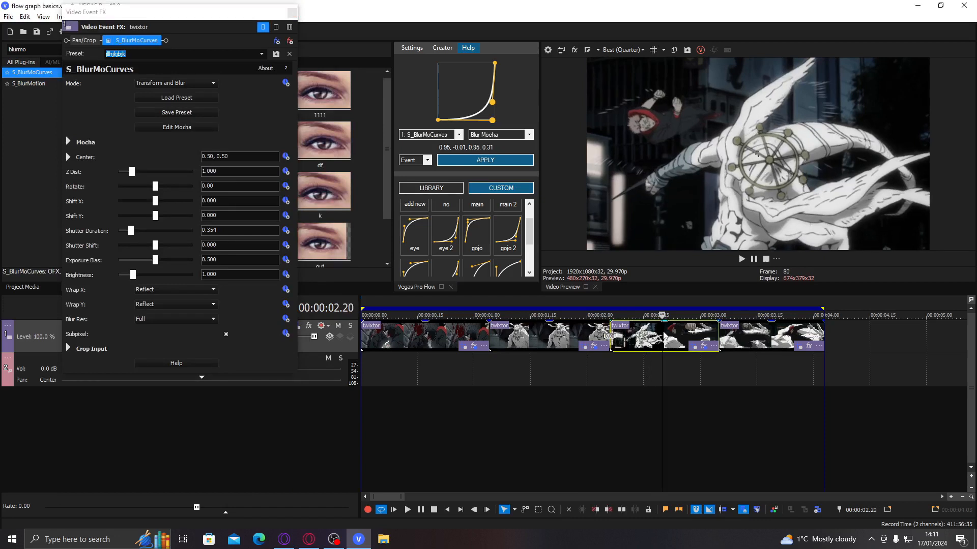
# Step: Set S_BlurMoCurves' Z Dist to 0.3 on the third clip and enable its keyframe animation
pyautogui.moveTo(131, 172); pyautogui.dragTo(124, 172)
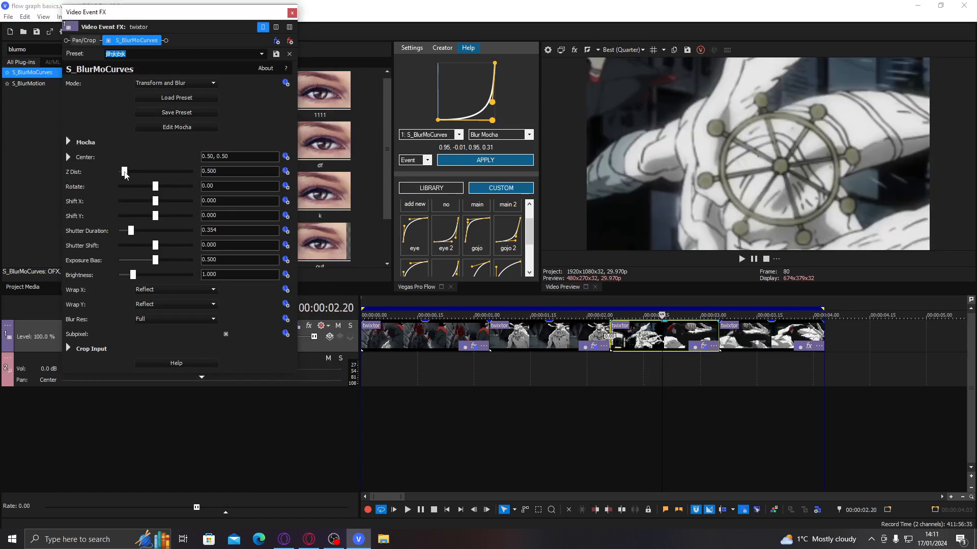
pyautogui.moveTo(124, 172); pyautogui.dragTo(121, 172)
pyautogui.click(285, 172)
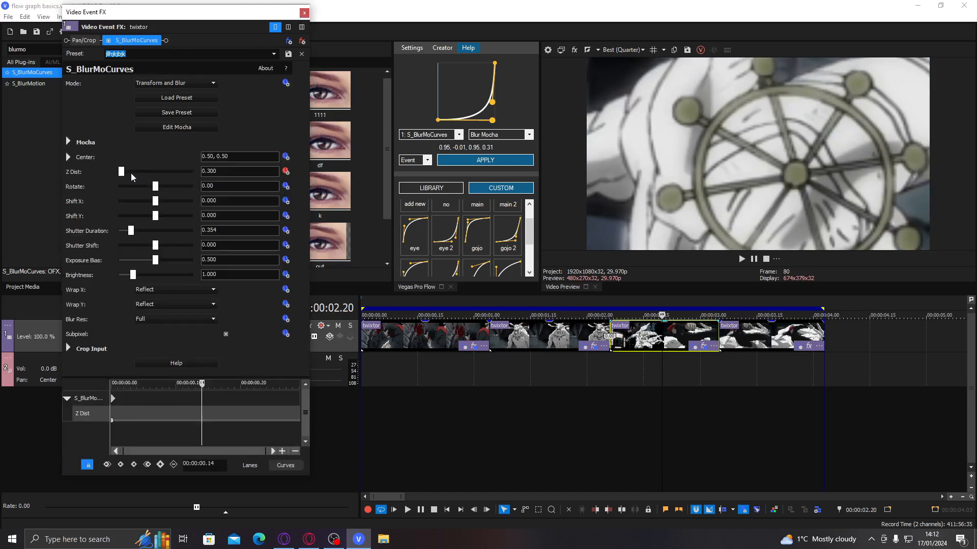
# Step: Add a Z Dist keyframe of 1 at 00:00:00.14 in the third clip's S_BlurMoCurves and scrub through the zoom
pyautogui.click(130, 173)
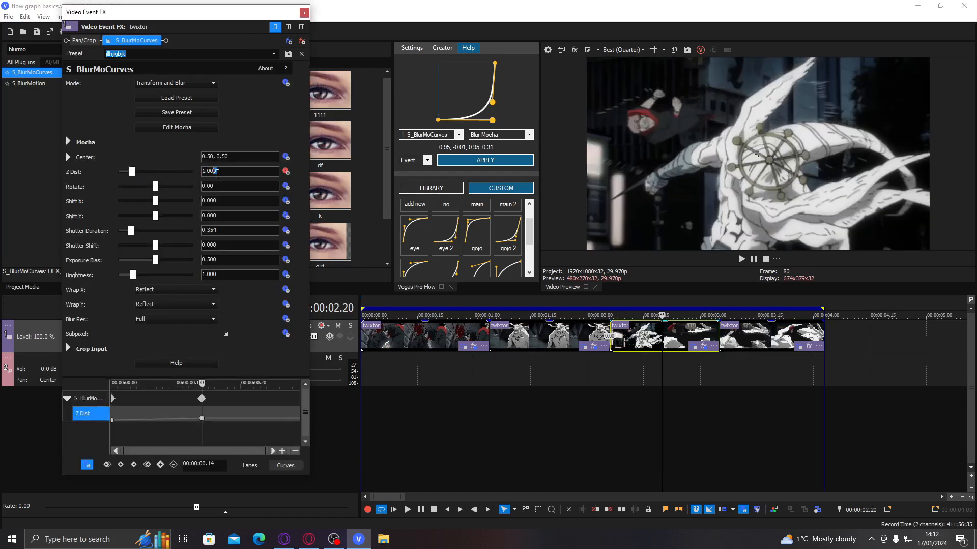
pyautogui.moveTo(201, 416)
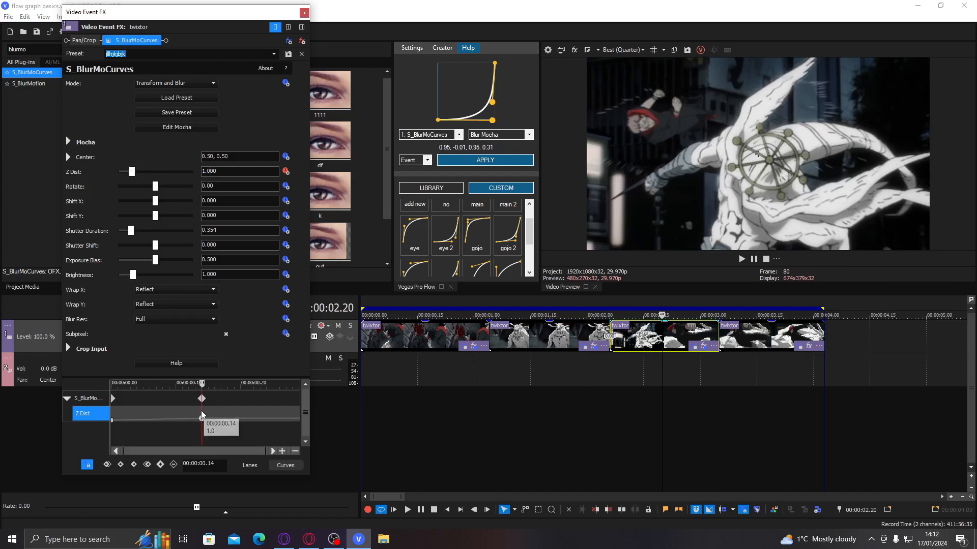
pyautogui.moveTo(184, 419); pyautogui.dragTo(127, 418)
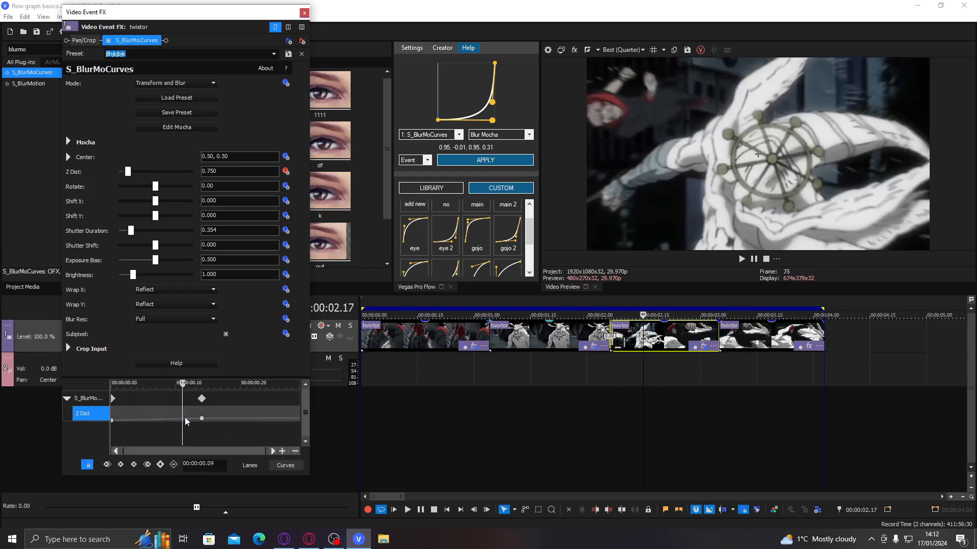
pyautogui.moveTo(187, 417); pyautogui.dragTo(238, 416)
pyautogui.click(248, 417)
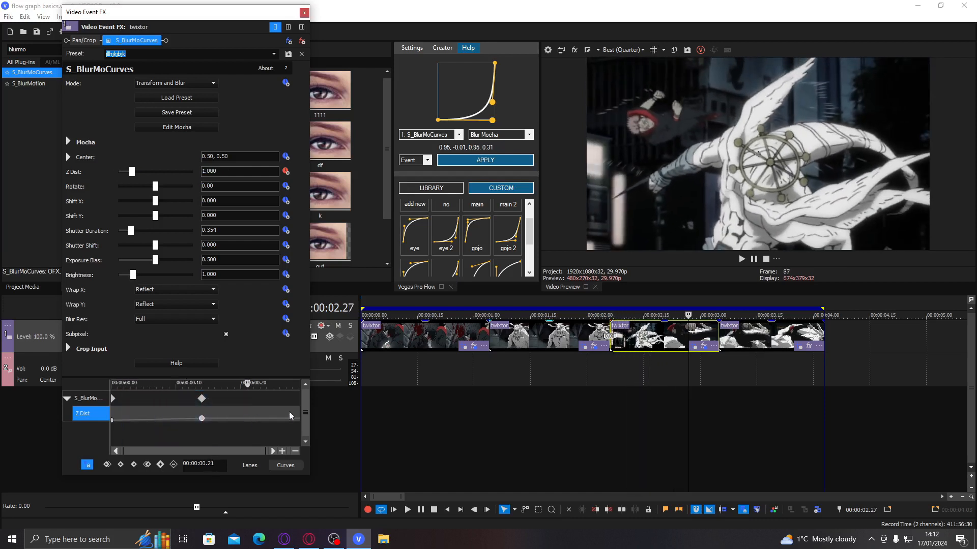
# Step: Move the third clip's second Z Dist keyframe slightly earlier to shorten the zoom
pyautogui.moveTo(247, 435); pyautogui.dragTo(190, 421)
pyautogui.click(155, 420)
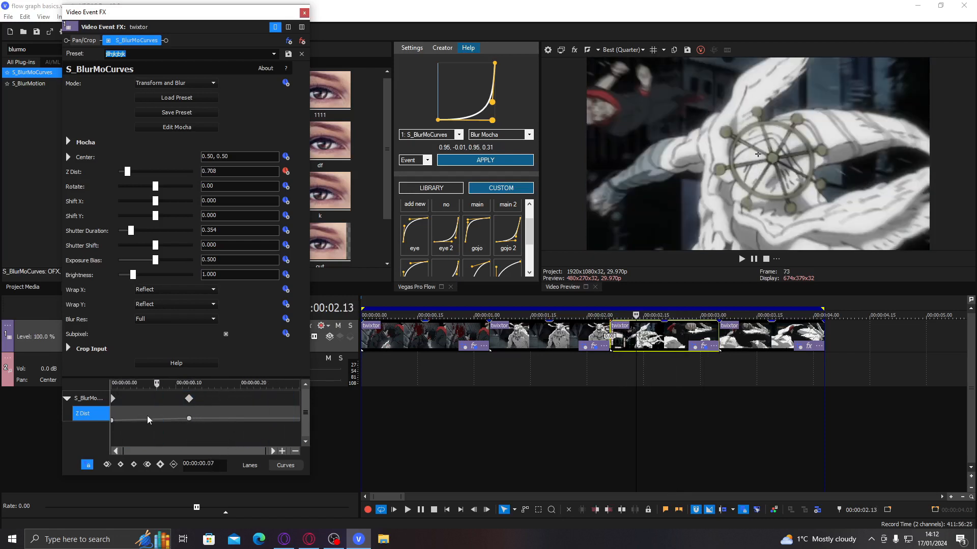
pyautogui.click(149, 421)
pyautogui.moveTo(190, 421); pyautogui.dragTo(191, 421)
pyautogui.click(132, 417)
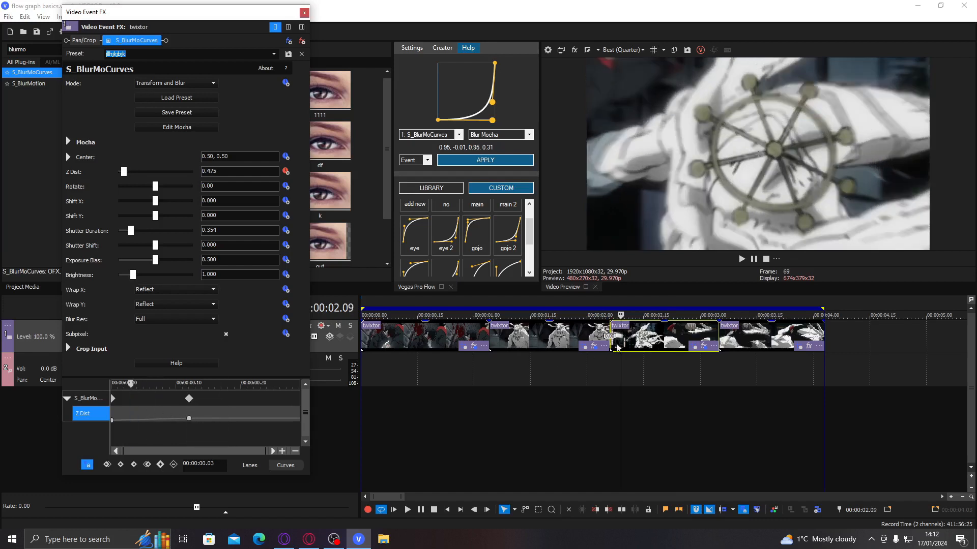
# Step: Load the gojo curve, reshape it to 0.05, 0.74, 0.28, 0.93 and apply it to the third clip's S_BlurMoCurves Z Dist
pyautogui.click(627, 333)
pyautogui.click(474, 236)
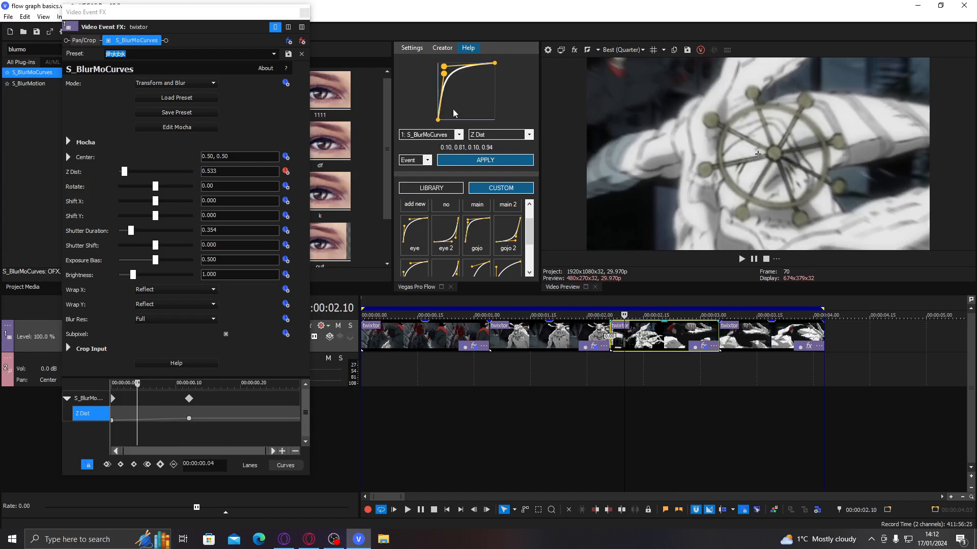
pyautogui.moveTo(443, 66)
pyautogui.mouseDown()
pyautogui.moveTo(442, 80)
pyautogui.moveTo(454, 69)
pyautogui.mouseUp()
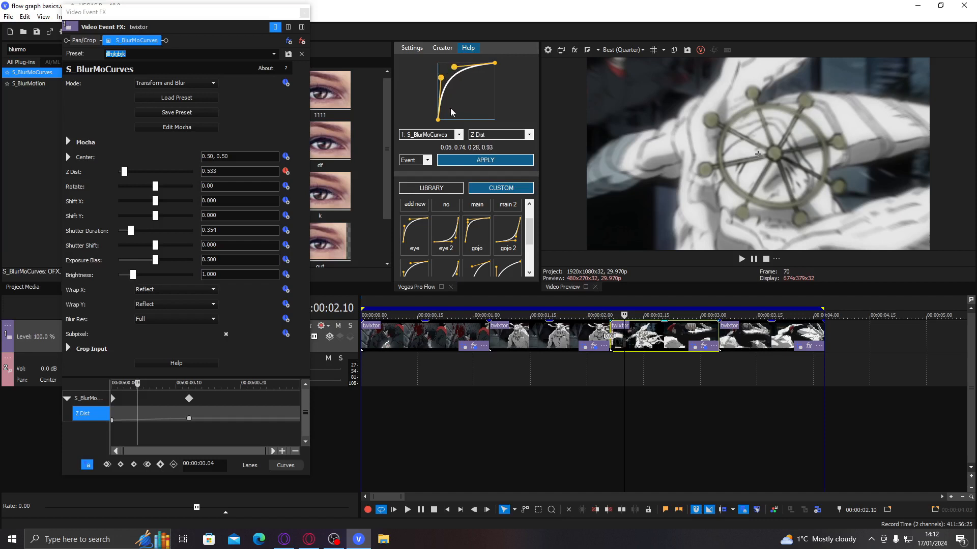
pyautogui.click(465, 160)
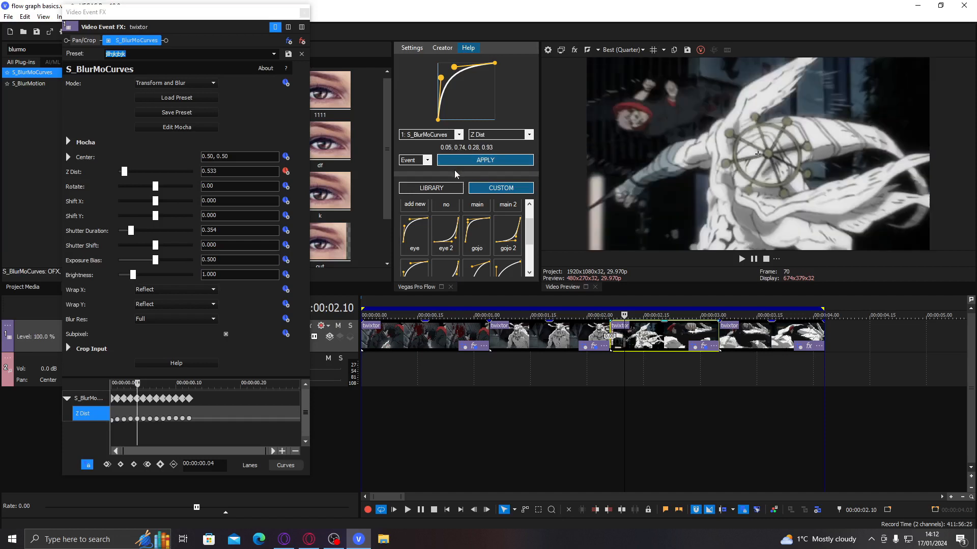
# Step: Add a second S_BlurMoCurves to the third clip, enable keyframe animation for its Z Dist and enlarge the keyframe area
pyautogui.click(305, 13)
pyautogui.doubleClick(197, 196)
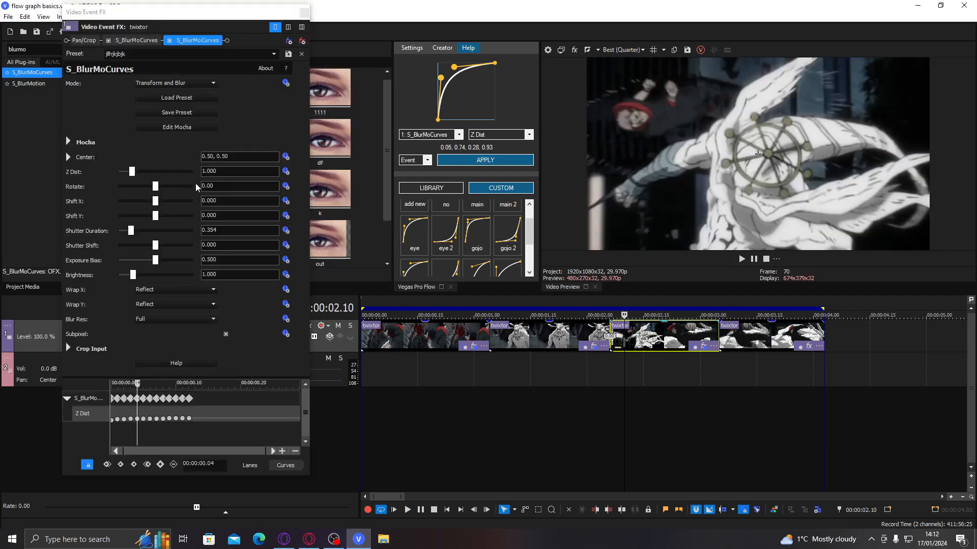
pyautogui.click(286, 172)
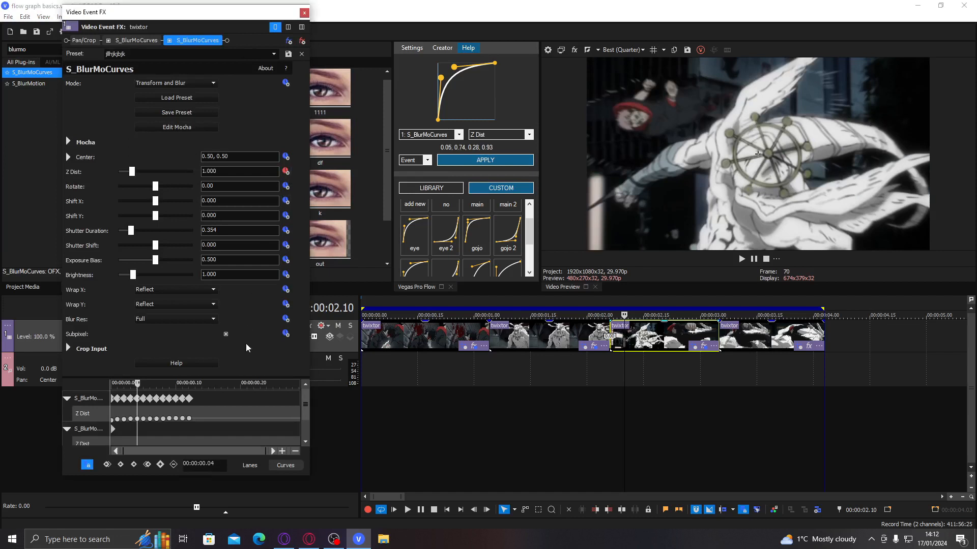
pyautogui.moveTo(251, 378); pyautogui.dragTo(250, 322)
# Step: Move the second S_BlurMoCurves' starting Z Dist keyframe a few frames into the third clip and place a timeline marker at 00:00:02.19
pyautogui.moveTo(113, 395); pyautogui.dragTo(158, 397)
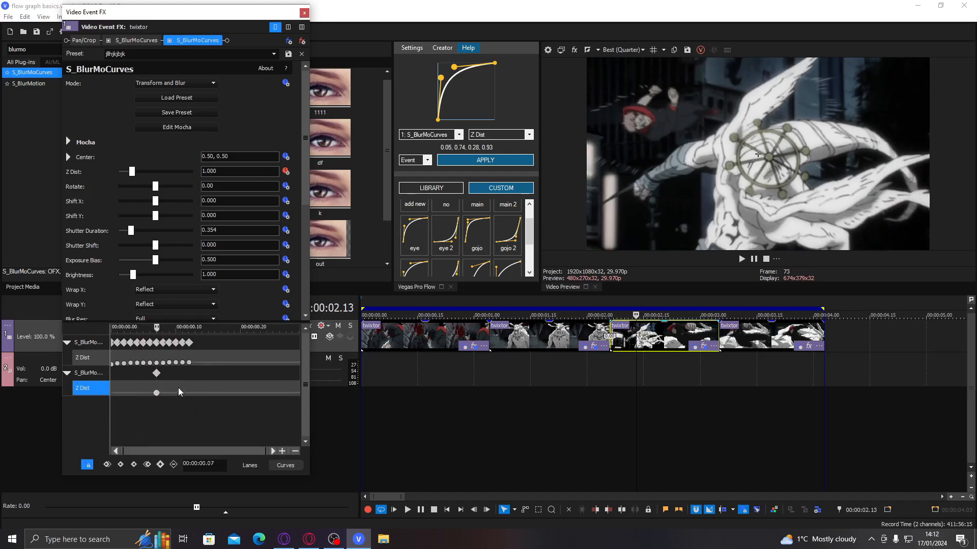
pyautogui.moveTo(157, 393)
pyautogui.mouseDown()
pyautogui.moveTo(184, 393)
pyautogui.moveTo(156, 392)
pyautogui.mouseUp()
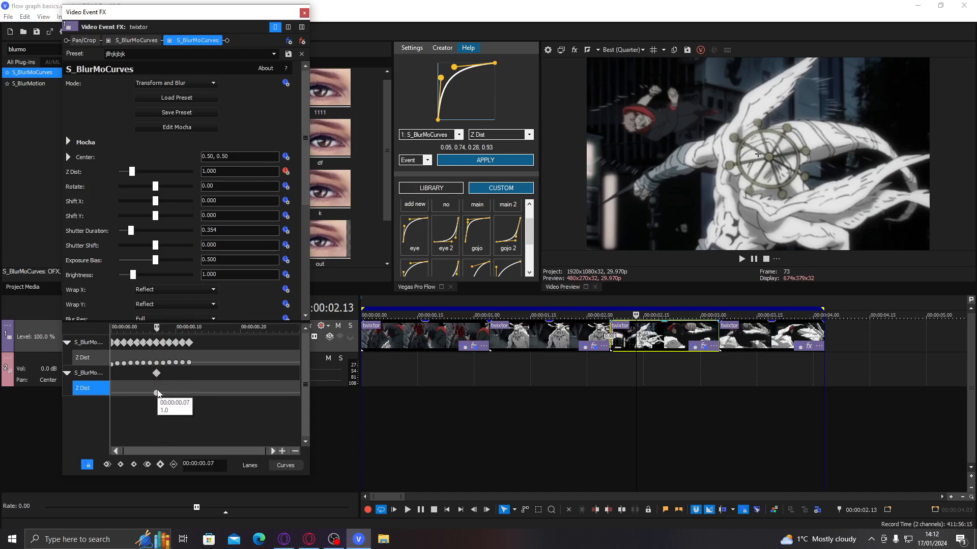
pyautogui.click(659, 338)
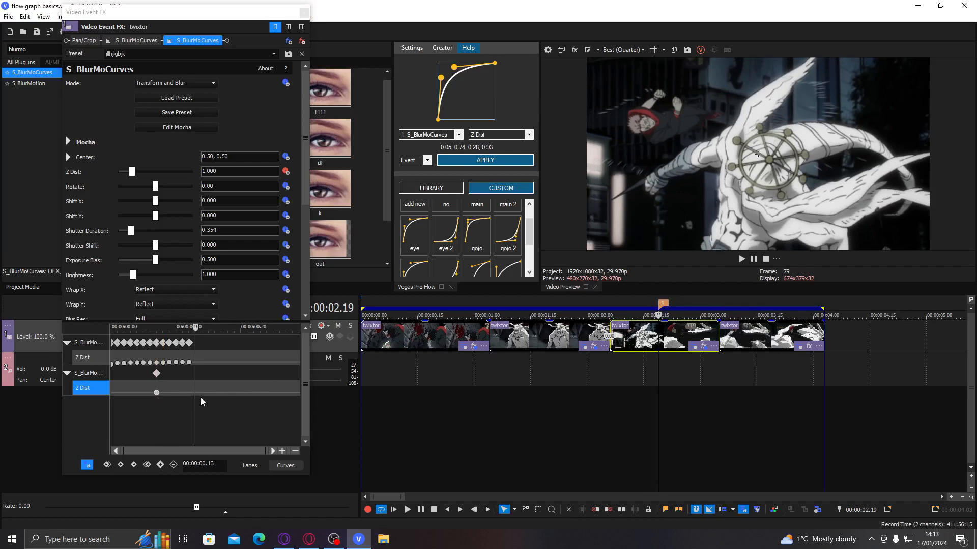
pyautogui.moveTo(157, 393)
pyautogui.mouseDown()
pyautogui.moveTo(197, 393)
pyautogui.moveTo(150, 393)
pyautogui.mouseUp()
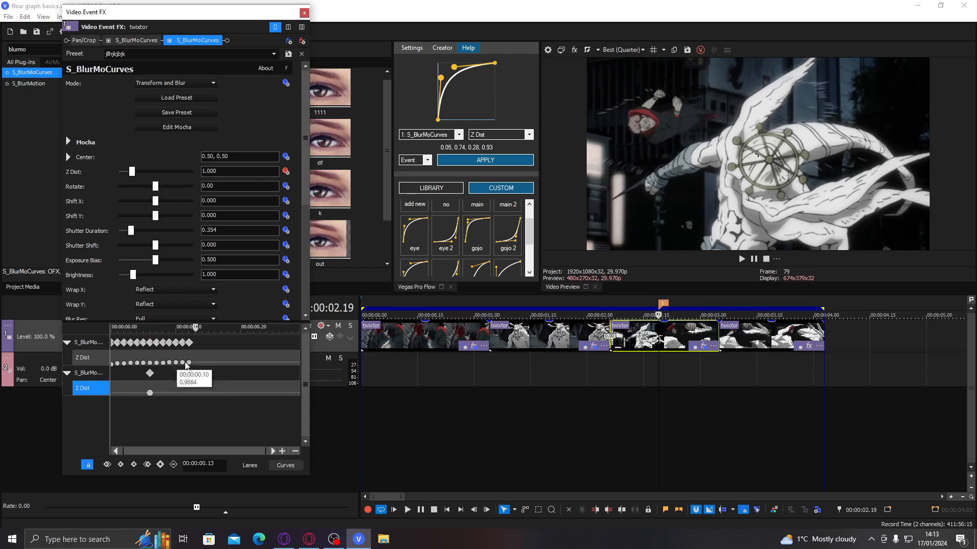
# Step: In the second S_BlurMoCurves, add a Z Dist keyframe of 0.8 around 00:00:00.22 and one of 1.4 at the third clip's end
pyautogui.moveTo(196, 394); pyautogui.dragTo(255, 391)
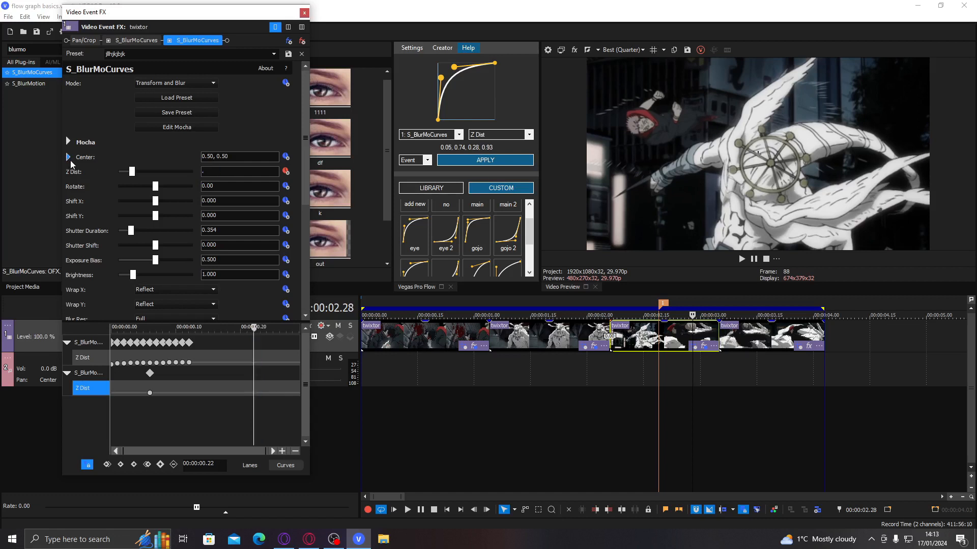
pyautogui.press('Return')
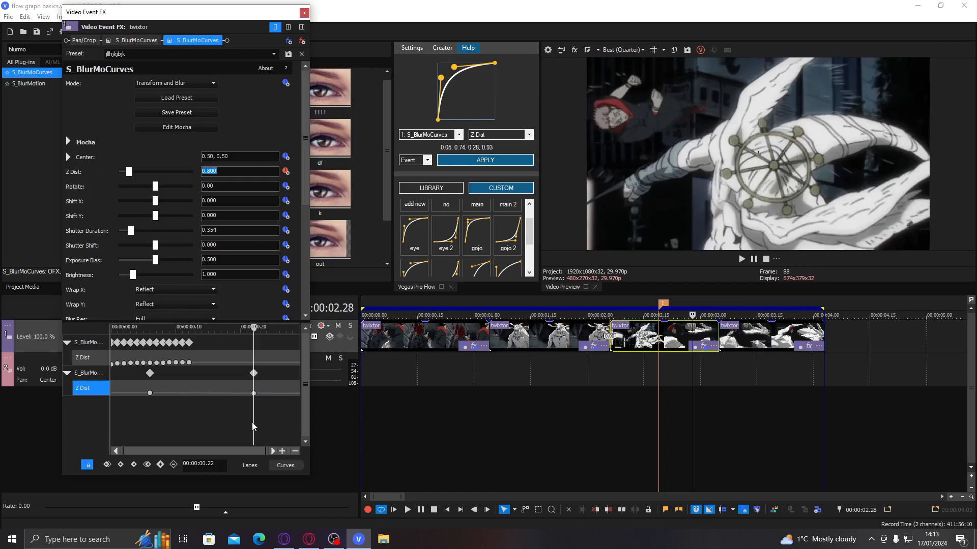
pyautogui.moveTo(249, 392); pyautogui.dragTo(300, 391)
pyautogui.moveTo(129, 172); pyautogui.dragTo(139, 173)
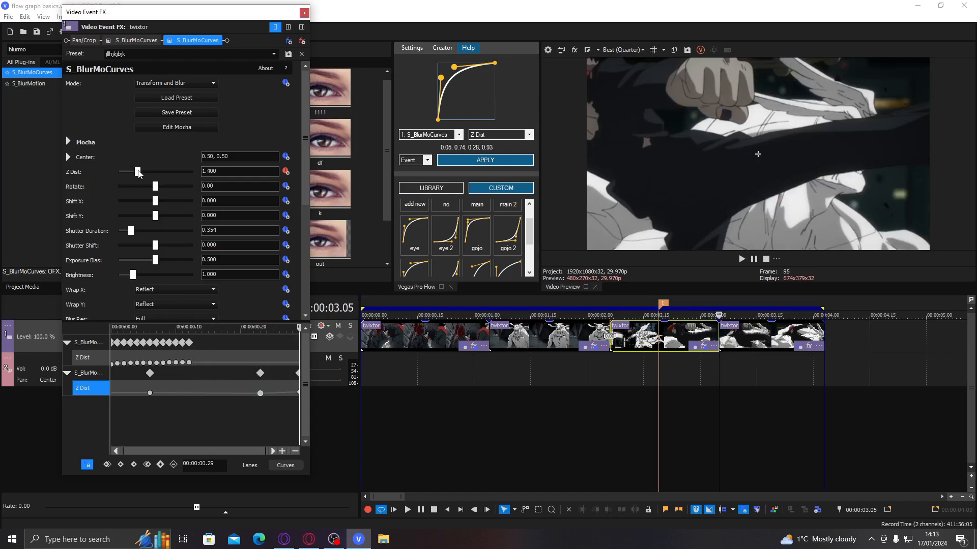
pyautogui.moveTo(260, 412); pyautogui.dragTo(294, 410)
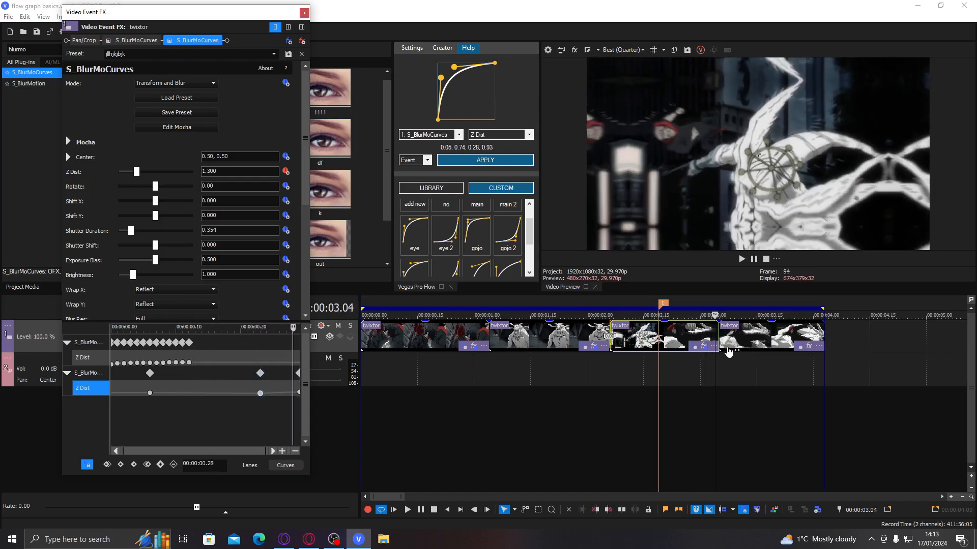
# Step: Reshape the curve to 0.77, 0.00, 0.24, 0.96 and apply it between the first two Z Dist keyframes of the third clip's second S_BlurMoCurves
pyautogui.click(669, 340)
pyautogui.moveTo(441, 78); pyautogui.dragTo(479, 120)
pyautogui.moveTo(454, 67); pyautogui.dragTo(450, 64)
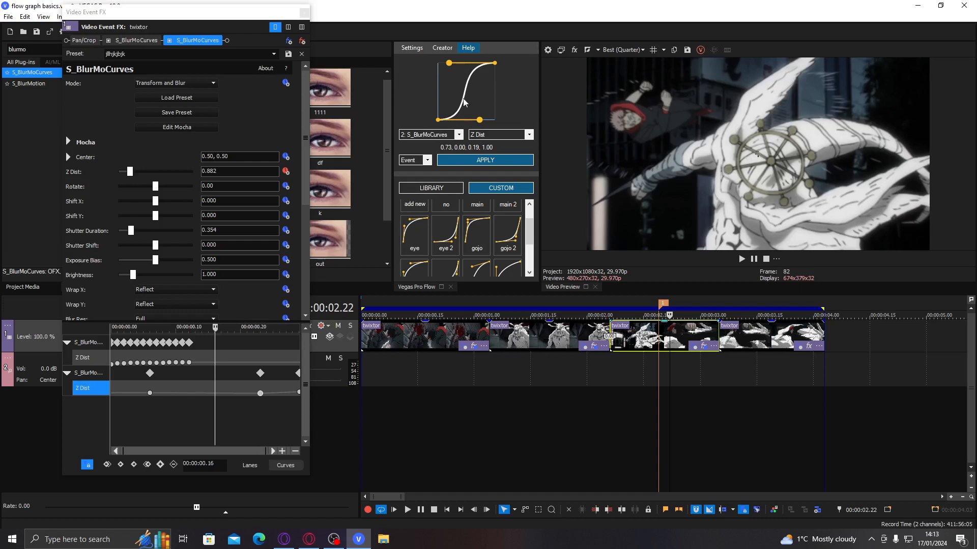
pyautogui.click(663, 305)
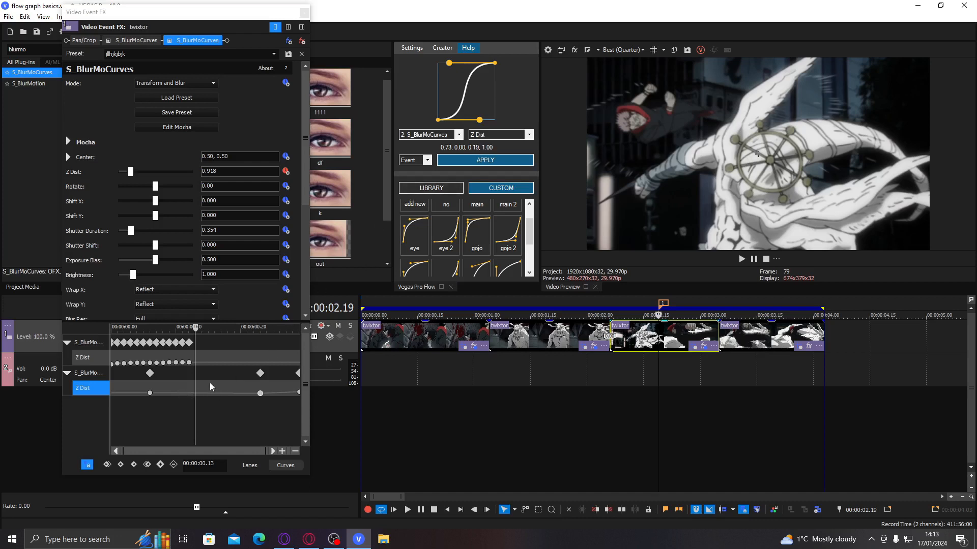
pyautogui.moveTo(449, 64); pyautogui.dragTo(448, 66)
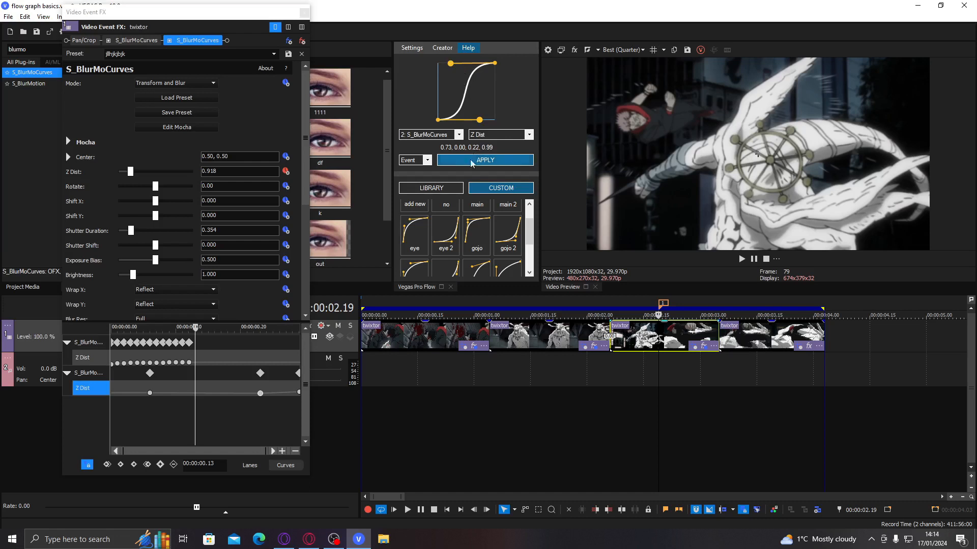
pyautogui.moveTo(479, 120); pyautogui.dragTo(490, 119)
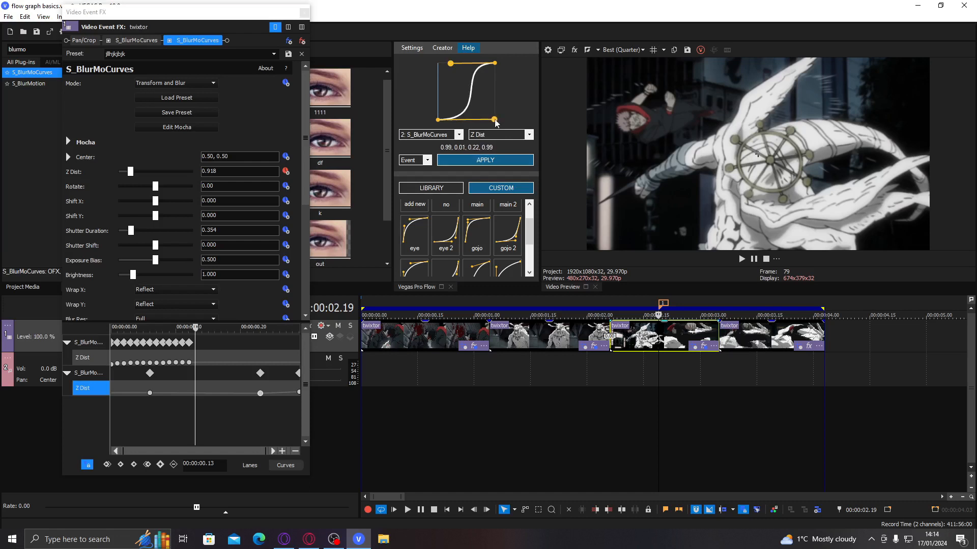
pyautogui.moveTo(450, 70); pyautogui.dragTo(451, 70)
pyautogui.moveTo(494, 120); pyautogui.dragTo(482, 122)
pyautogui.click(458, 134)
pyautogui.click(430, 148)
pyautogui.click(473, 160)
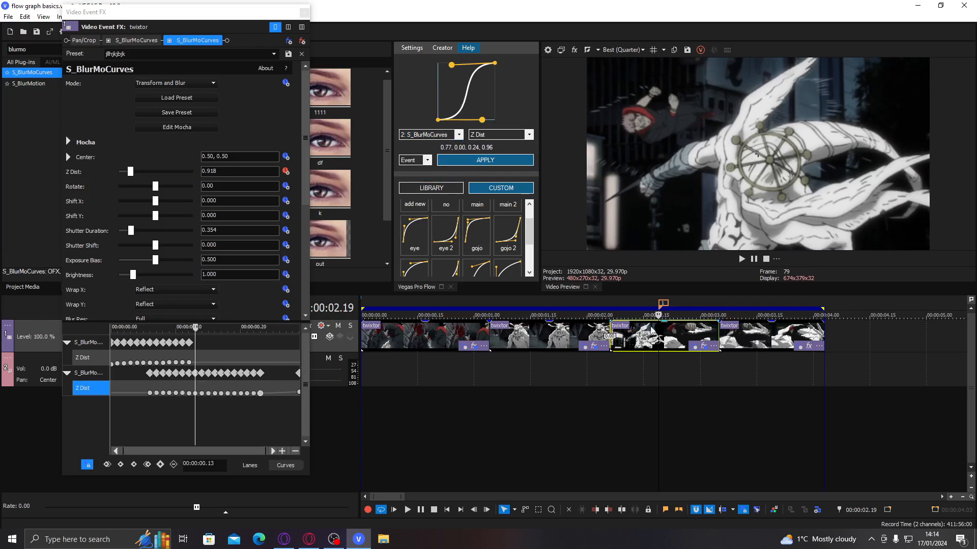
# Step: Load the eye 2 curve and apply it between the last two Z Dist keyframes of the third clip's second S_BlurMoCurves
pyautogui.click(602, 335)
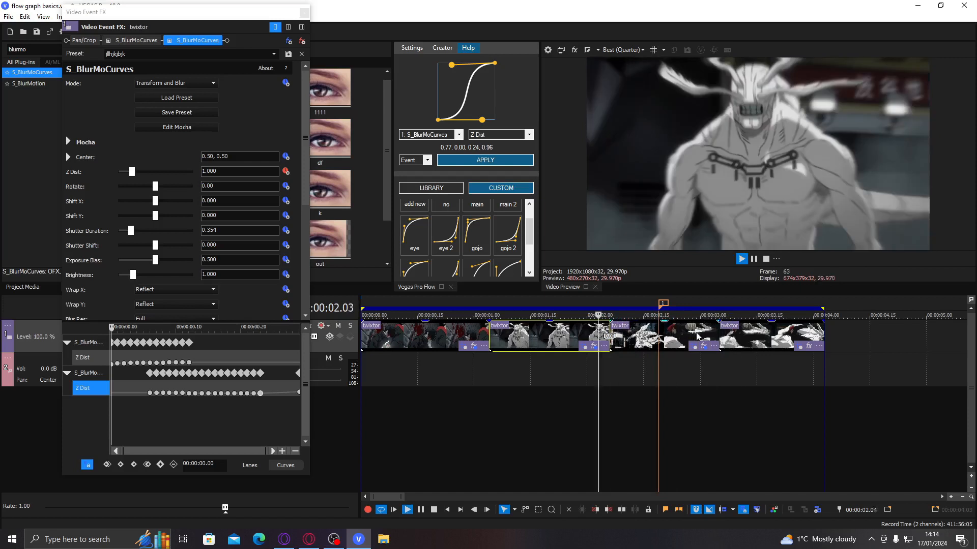
pyautogui.click(712, 329)
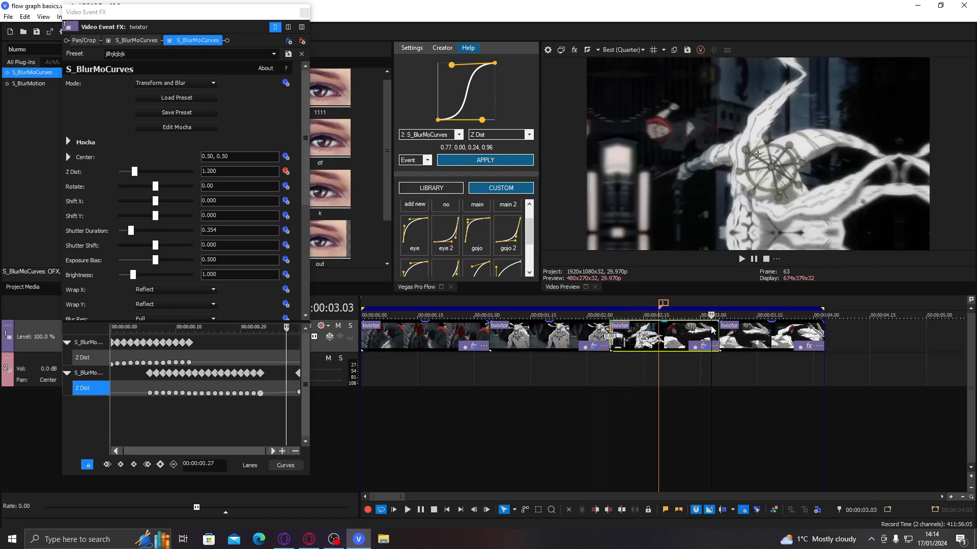
pyautogui.click(440, 243)
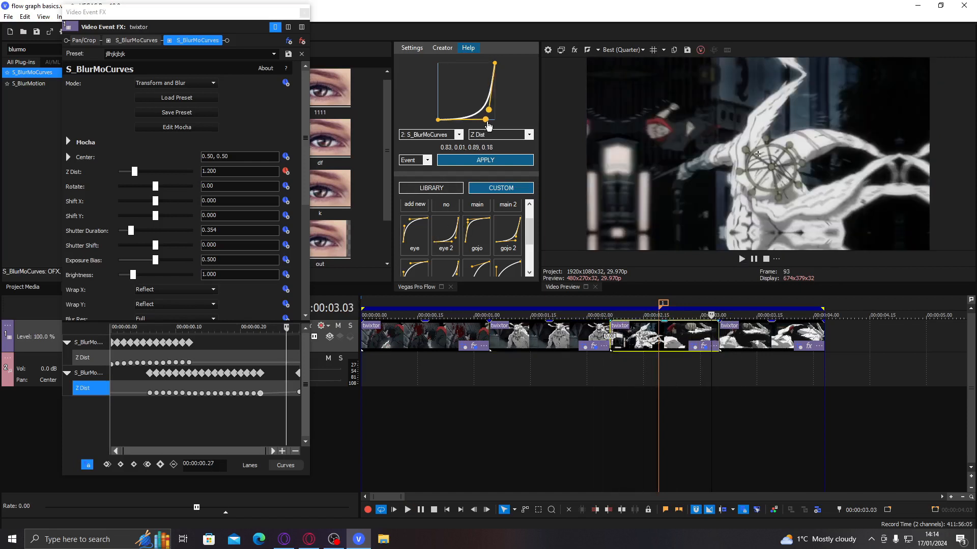
pyautogui.click(491, 163)
# Step: Play back the transition into the third clip and loop the clip to review the eased zooms
pyautogui.click(601, 331)
pyautogui.press('space')
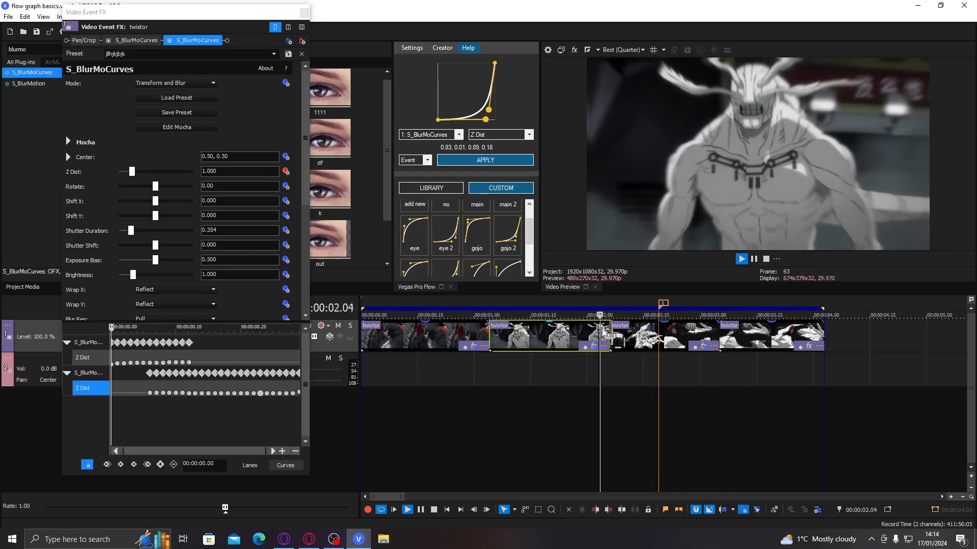
pyautogui.press('space')
pyautogui.press('space')
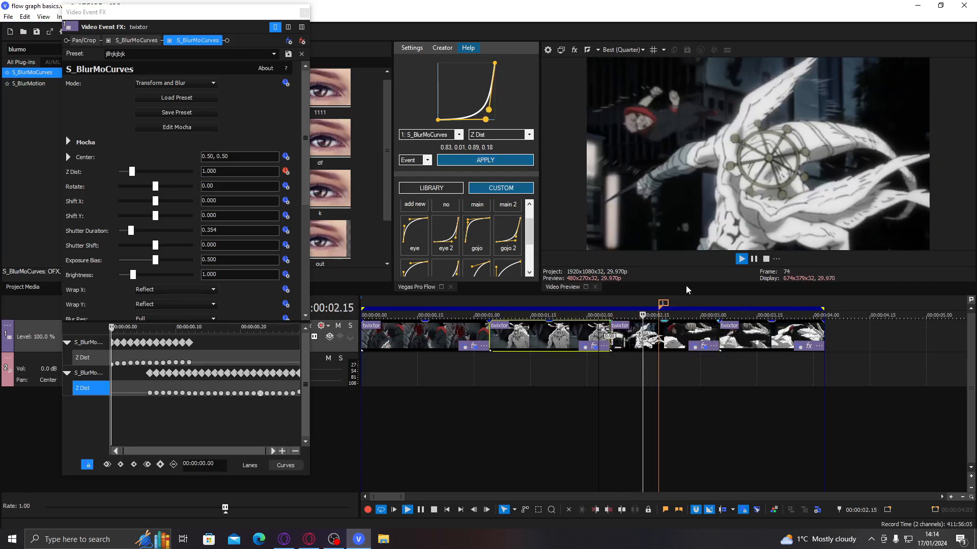
pyautogui.press('space')
pyautogui.press('space')
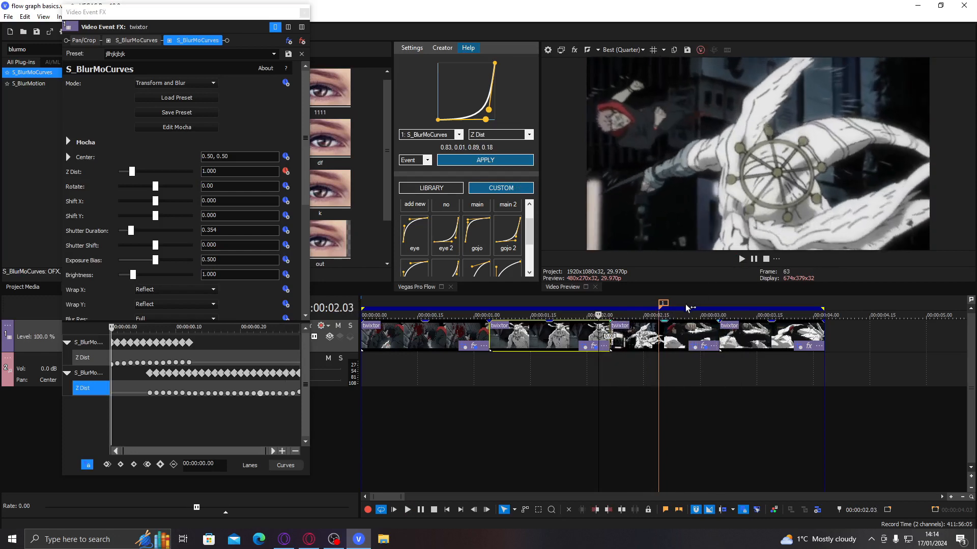
pyautogui.doubleClick(661, 330)
pyautogui.press('space')
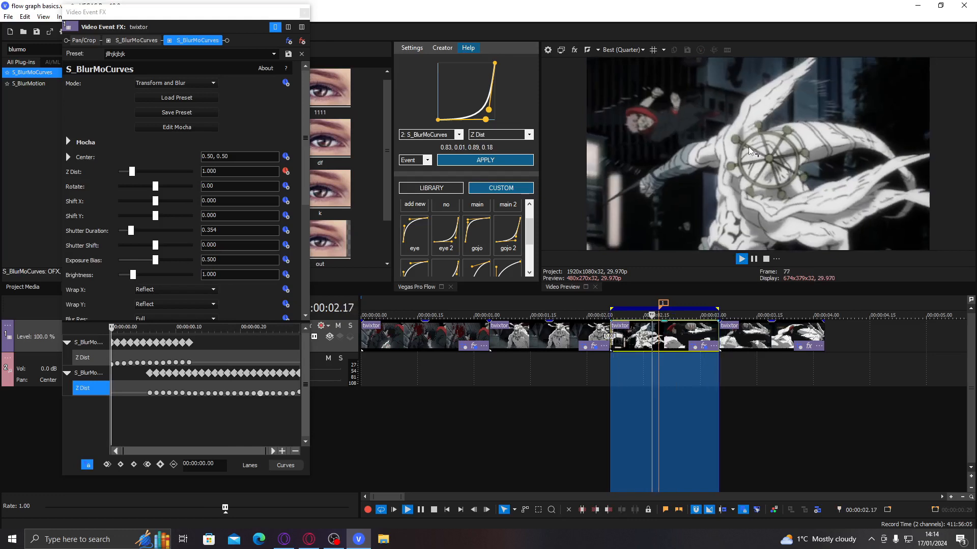
pyautogui.press('space')
# Step: Step frame by frame backwards from the third clip's end and replay it to examine the zoom timing
pyautogui.click(705, 332)
pyautogui.click(709, 332)
pyautogui.click(713, 330)
pyautogui.click(717, 325)
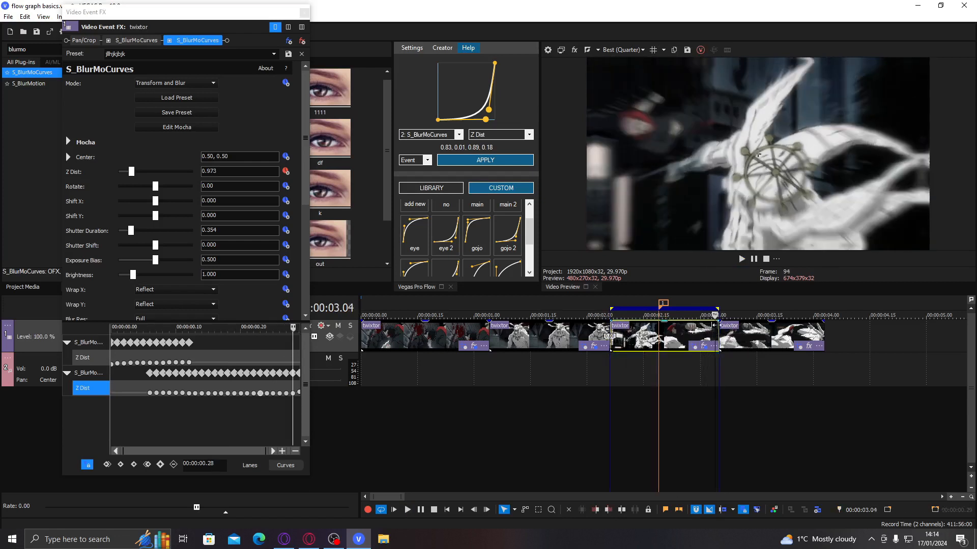
pyautogui.press('Left')
pyautogui.press('Left')
pyautogui.press('Left')
pyautogui.press('Left')
pyautogui.press('Left')
pyautogui.press('Left')
pyautogui.press('Left')
pyautogui.press('Left')
pyautogui.press('Left')
pyautogui.press('Left')
pyautogui.press('Left')
pyautogui.press('Left')
pyautogui.press('Left')
pyautogui.press('Left')
pyautogui.press('Left')
pyautogui.press('Left')
pyautogui.press('Left')
pyautogui.press('Left')
pyautogui.press('Left')
pyautogui.press('Left')
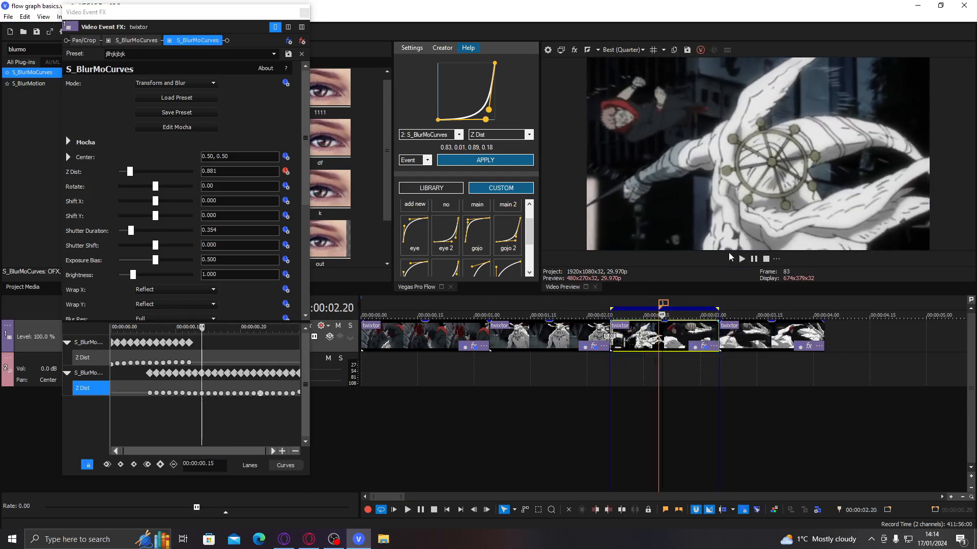
pyautogui.press('space')
pyautogui.press('space')
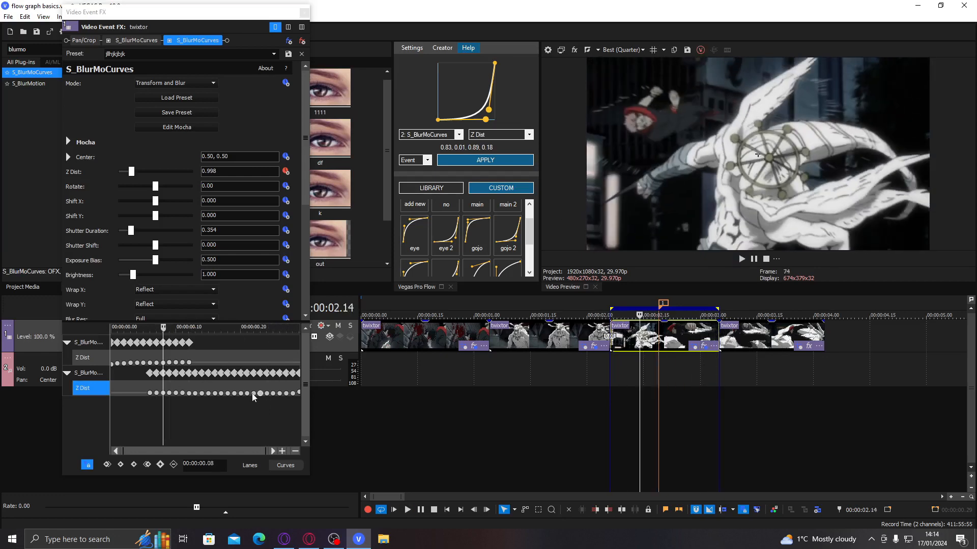
# Step: Delete the in-between Z Dist keyframes from 00:00:00.07 to 00:00:00.22 in the second S_BlurMoCurves
pyautogui.click(253, 395)
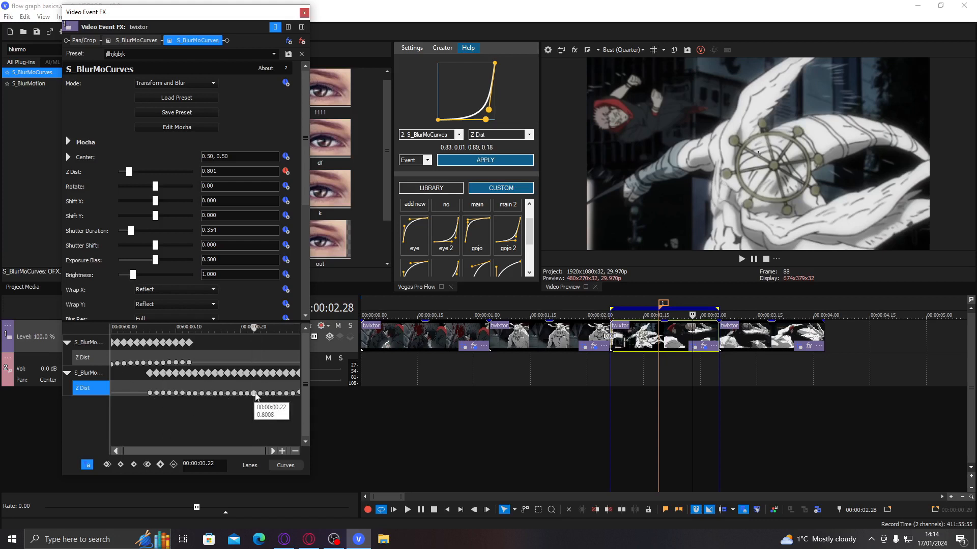
pyautogui.keyDown('shift'); pyautogui.click(157, 393); pyautogui.keyUp('shift')
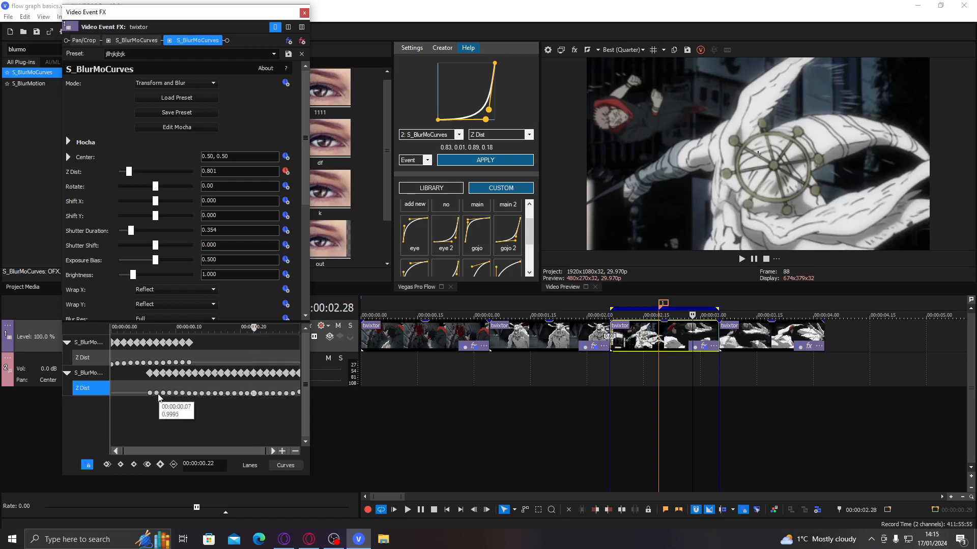
pyautogui.press('Delete')
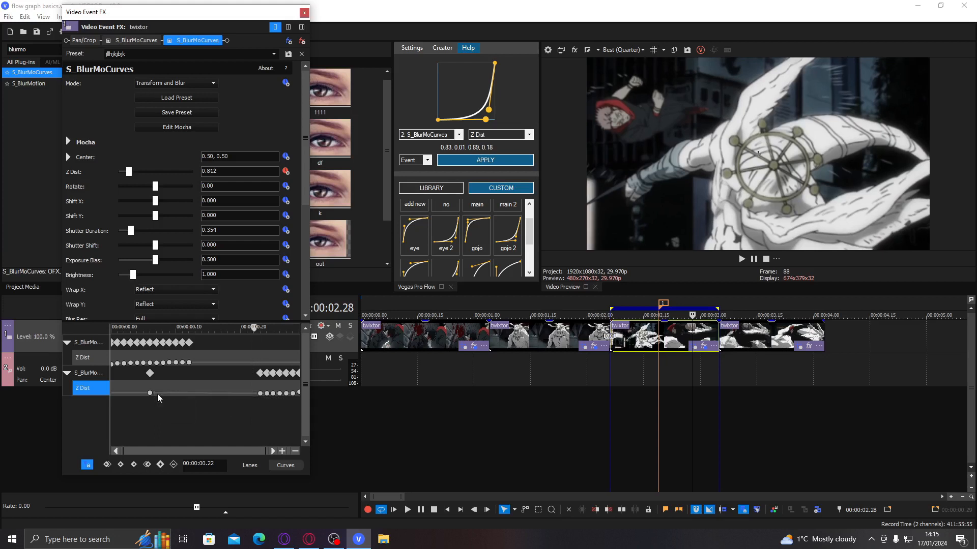
# Step: Move the second S_BlurMoCurves' starting Z Dist keyframe to 00:00:00.11 and the timeline marker to 00:00:02.17
pyautogui.moveTo(202, 391)
pyautogui.mouseDown()
pyautogui.moveTo(163, 386)
pyautogui.moveTo(231, 383)
pyautogui.moveTo(160, 393)
pyautogui.moveTo(182, 392)
pyautogui.moveTo(175, 395)
pyautogui.moveTo(109, 390)
pyautogui.moveTo(209, 390)
pyautogui.mouseUp()
pyautogui.click(198, 382)
pyautogui.click(212, 394)
pyautogui.moveTo(666, 307); pyautogui.dragTo(656, 305)
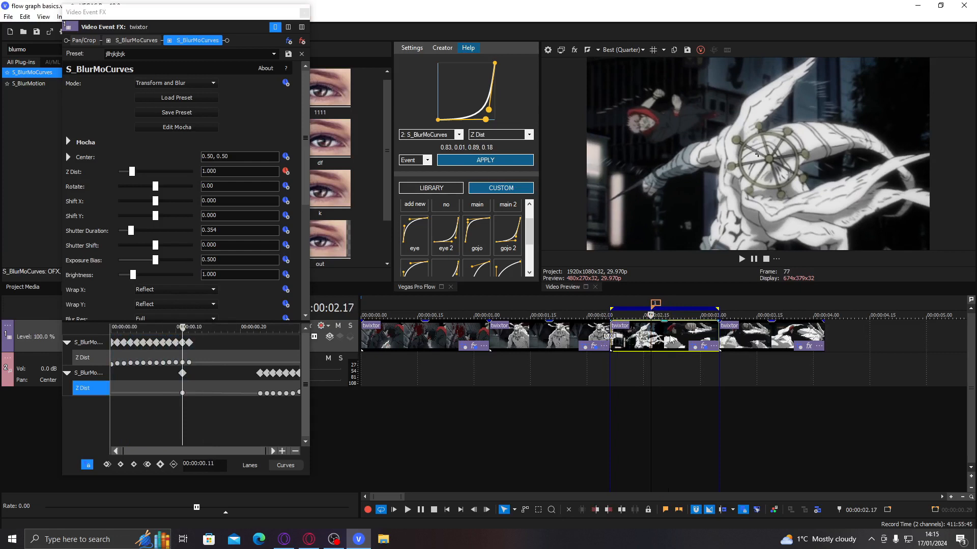
# Step: Load the eye curve, reshape it to 0.05, 0.68, 0.54, 0.95 and apply it after the second S_BlurMoCurves' starting Z Dist keyframe
pyautogui.click(672, 340)
pyautogui.click(453, 238)
pyautogui.click(414, 238)
pyautogui.moveTo(452, 67); pyautogui.dragTo(470, 70)
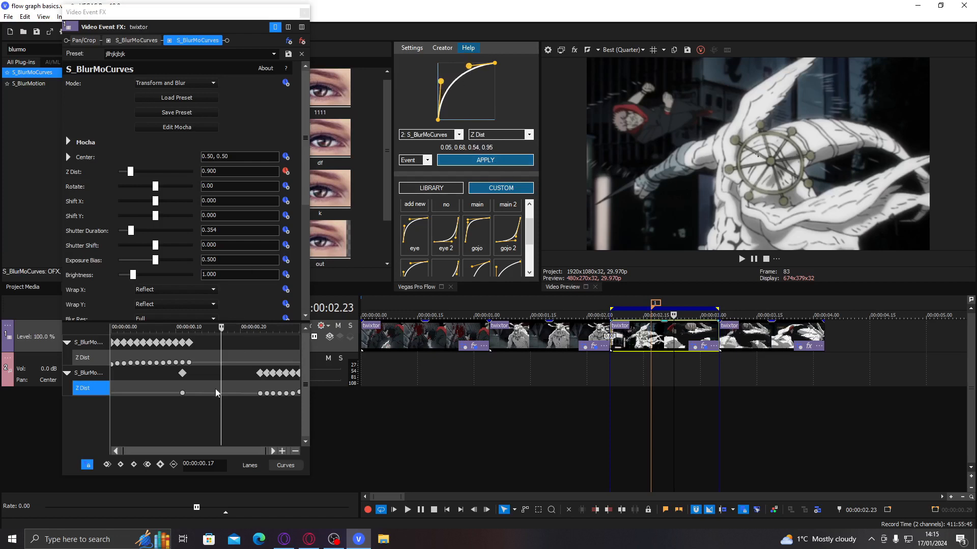
pyautogui.moveTo(216, 391)
pyautogui.mouseDown()
pyautogui.moveTo(205, 395)
pyautogui.moveTo(220, 392)
pyautogui.mouseUp()
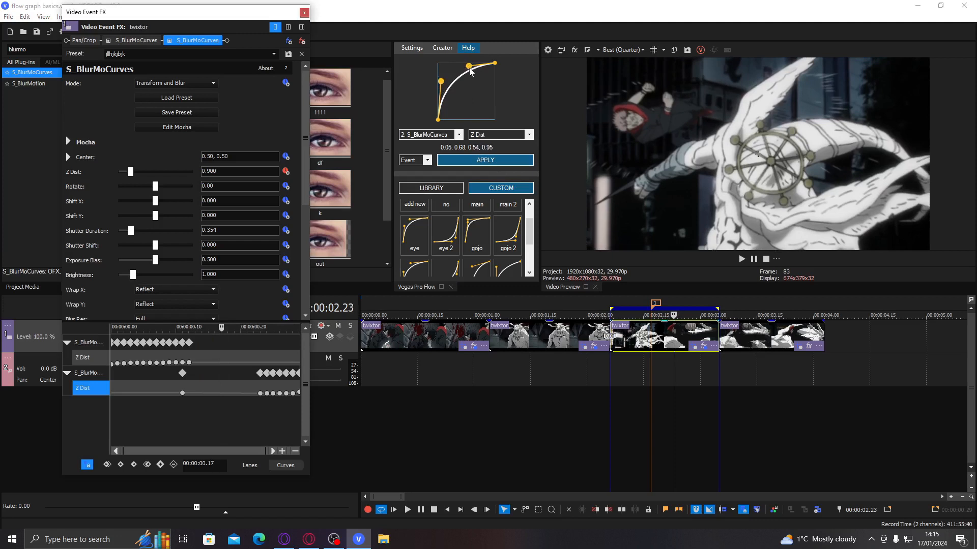
pyautogui.click(182, 394)
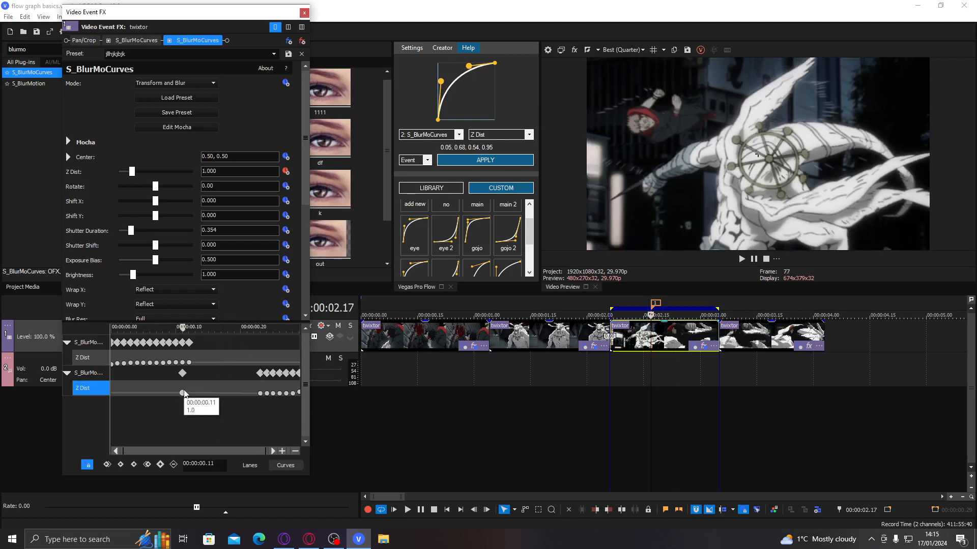
pyautogui.click(260, 393)
pyautogui.click(209, 392)
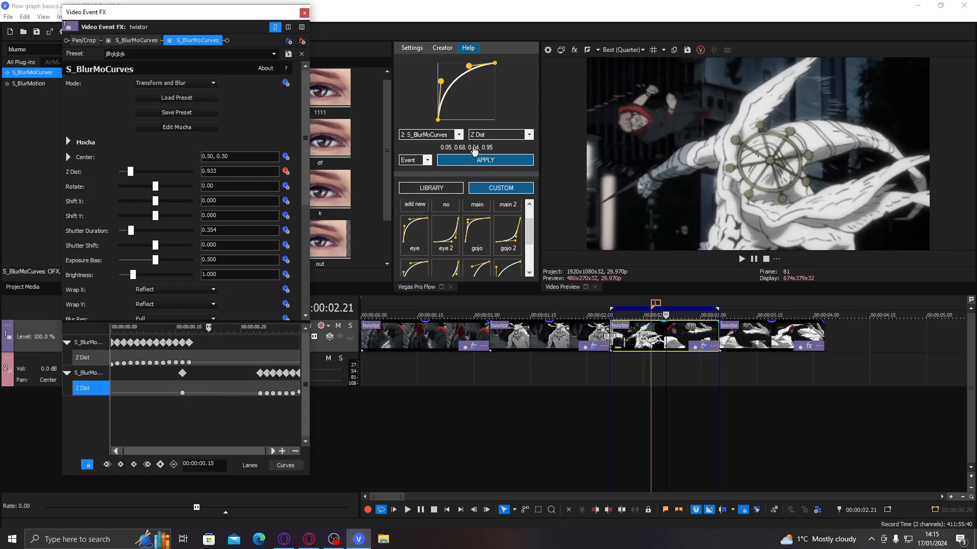
pyautogui.click(485, 160)
# Step: Loop playback over the third clip to review its zooms, and close the event effects window
pyautogui.doubleClick(649, 331)
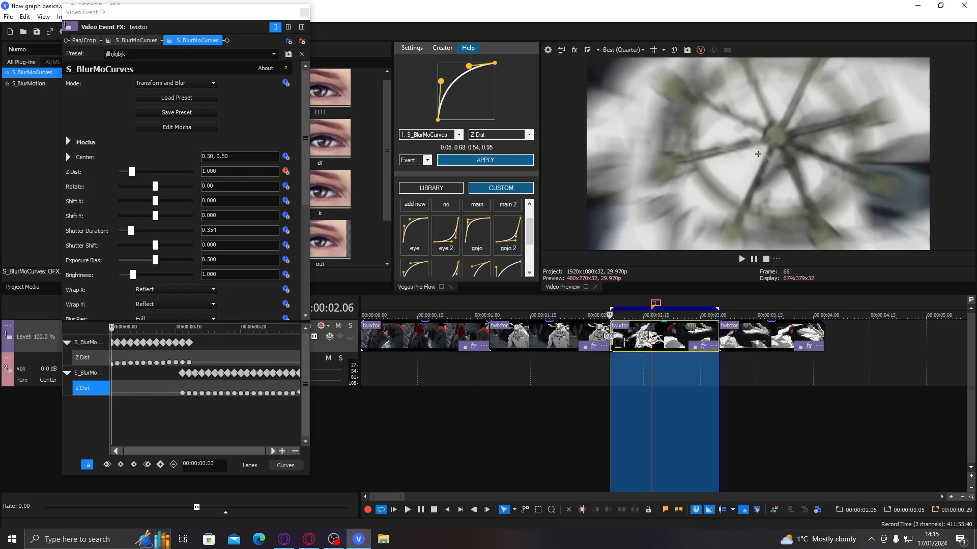
pyautogui.press('space')
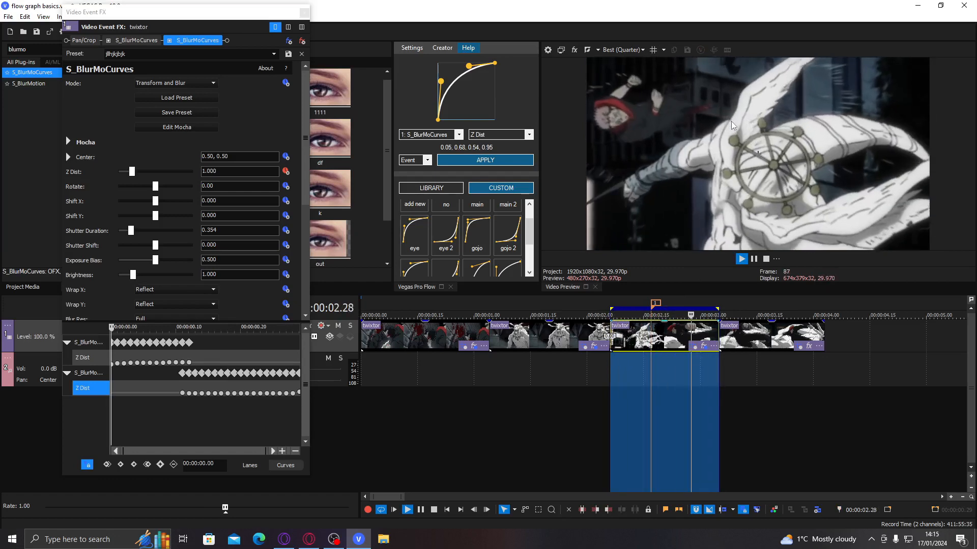
pyautogui.press('space')
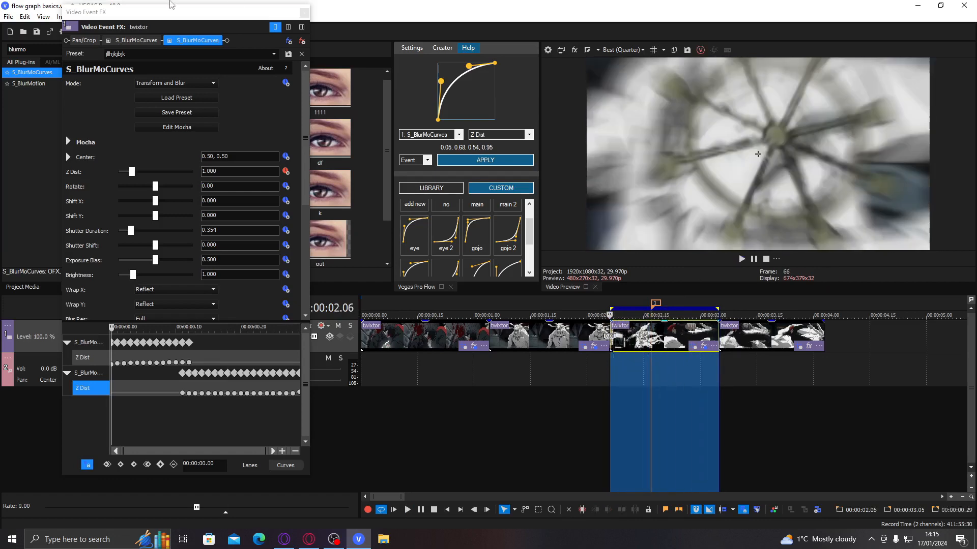
pyautogui.click(303, 13)
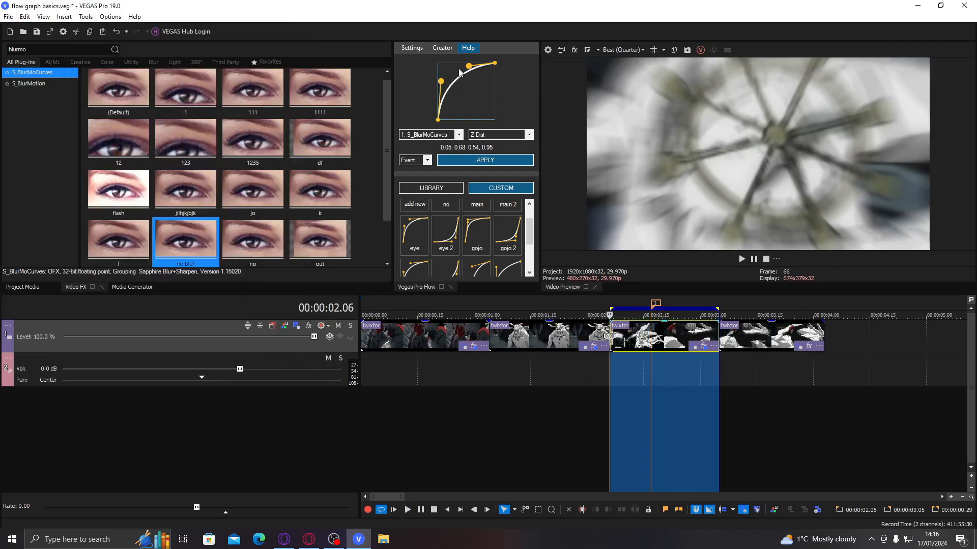
# Step: Try an S-shaped flow curve, and reshape it to an ease-out of 0.01, 0.57, 0.56, 0.96
pyautogui.moveTo(441, 82); pyautogui.dragTo(473, 120)
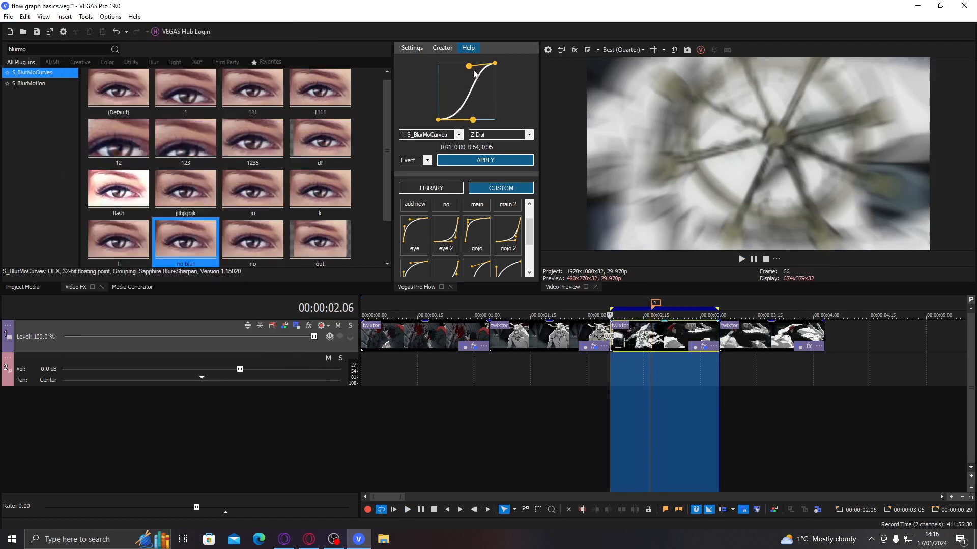
pyautogui.moveTo(469, 68); pyautogui.dragTo(453, 67)
pyautogui.moveTo(472, 121); pyautogui.dragTo(477, 69)
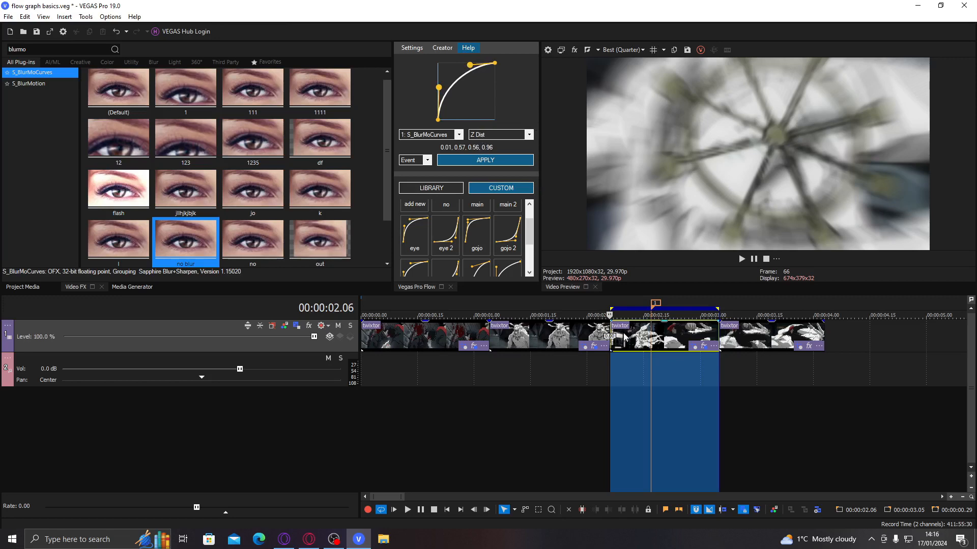
# Step: Set the loop region to the fourth clip and play back from the third clip into it to review the transition
pyautogui.click(652, 340)
pyautogui.press('space')
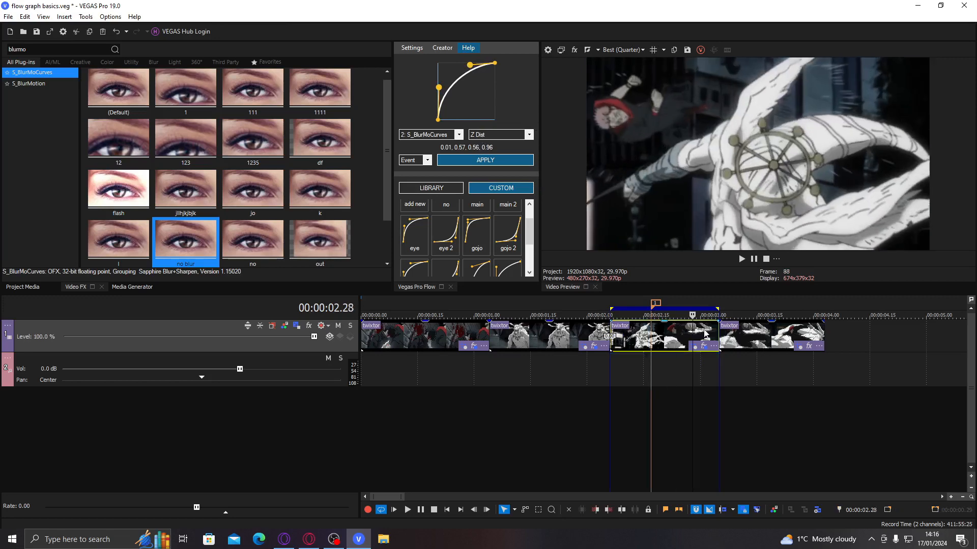
pyautogui.scroll(-3, 662, 333)
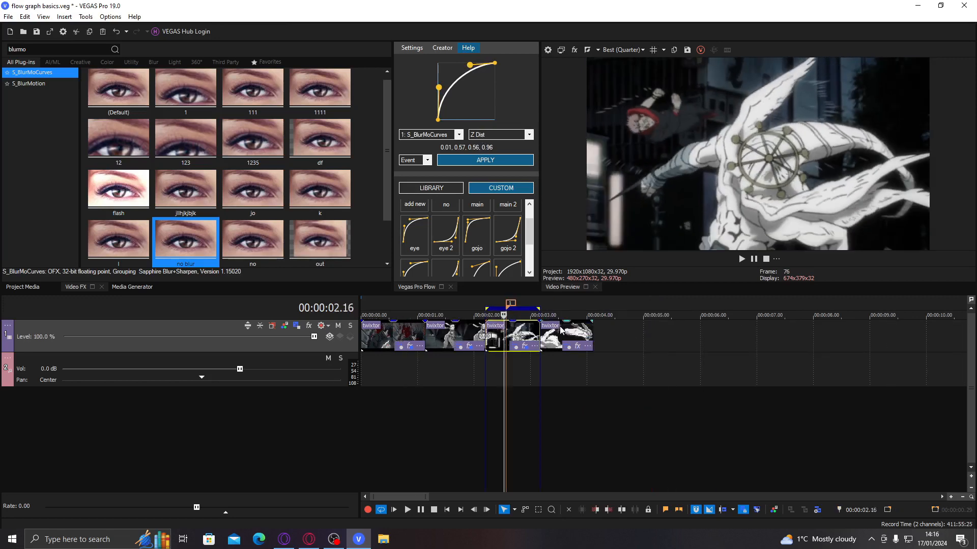
pyautogui.click(560, 331)
pyautogui.doubleClick(553, 333)
pyautogui.click(527, 333)
pyautogui.press('space')
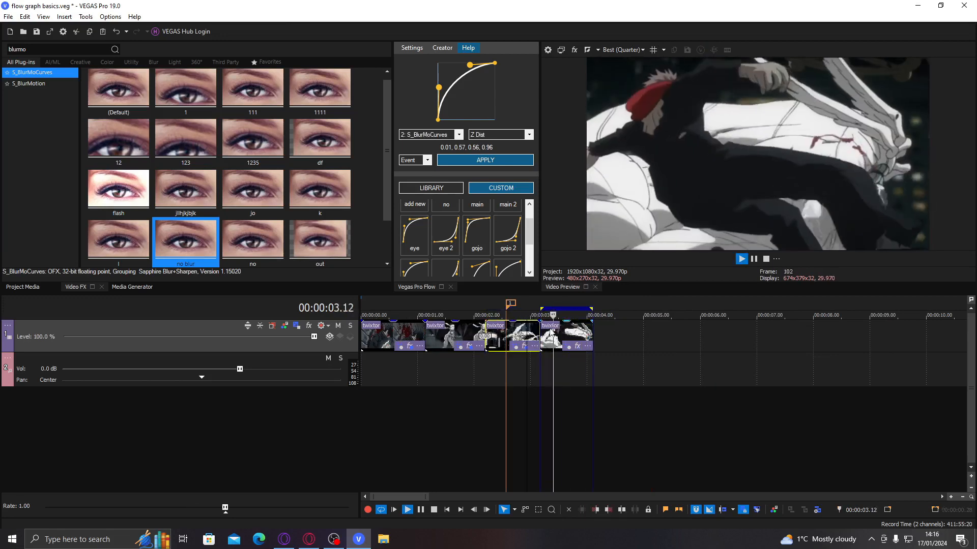
pyautogui.click(551, 332)
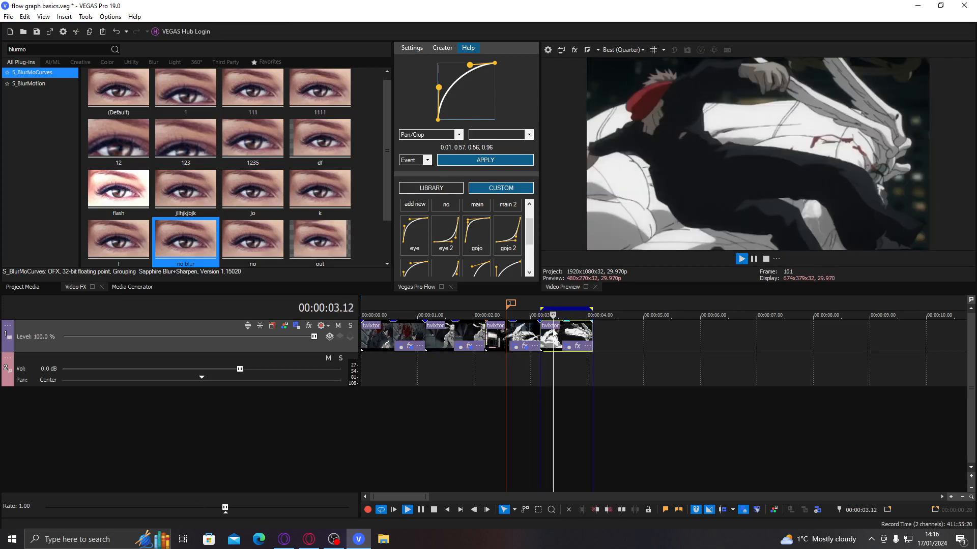
pyautogui.click(524, 333)
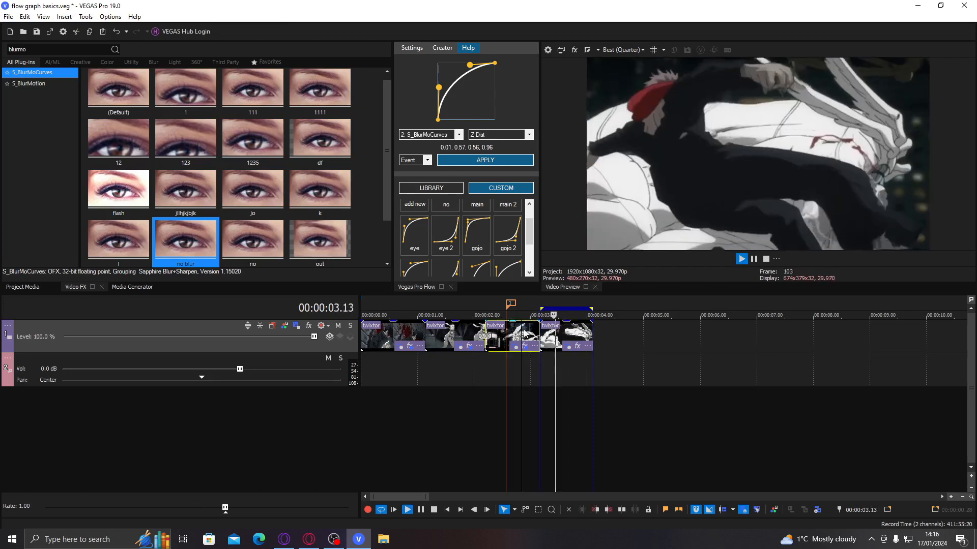
pyautogui.press('space')
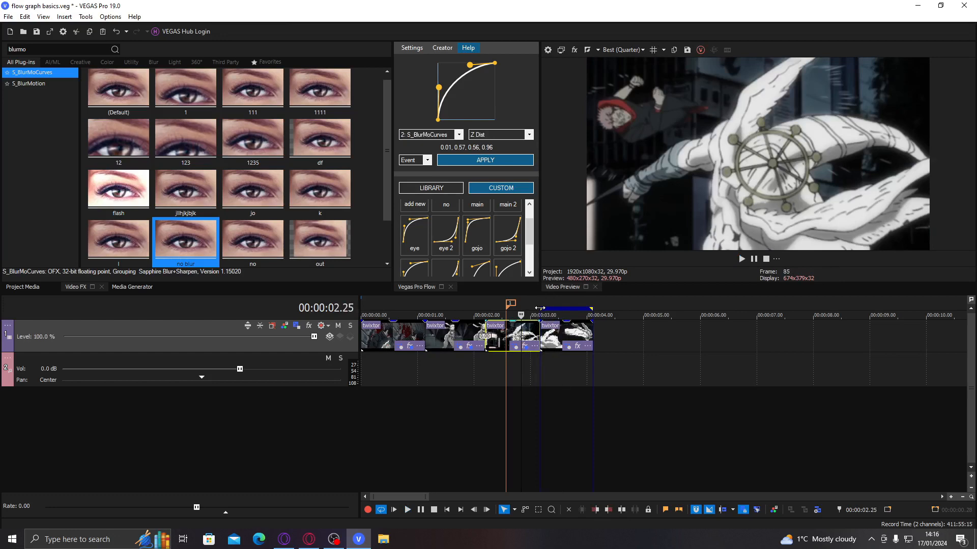
# Step: Extend the loop region back to the third clip's start and play back around that clip's end to review the transition
pyautogui.click(534, 332)
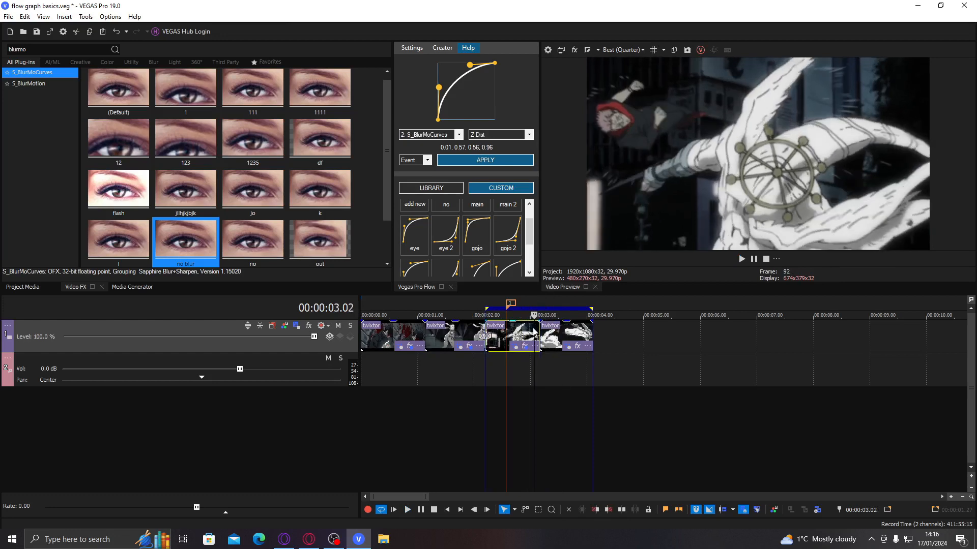
pyautogui.press('space')
pyautogui.press('space')
pyautogui.click(526, 336)
pyautogui.scroll(3, 526, 336)
# Step: Open the third clip's event effects and delete the second S_BlurMoCurves' Z Dist keyframes after 00:00:00.23
pyautogui.click(675, 349)
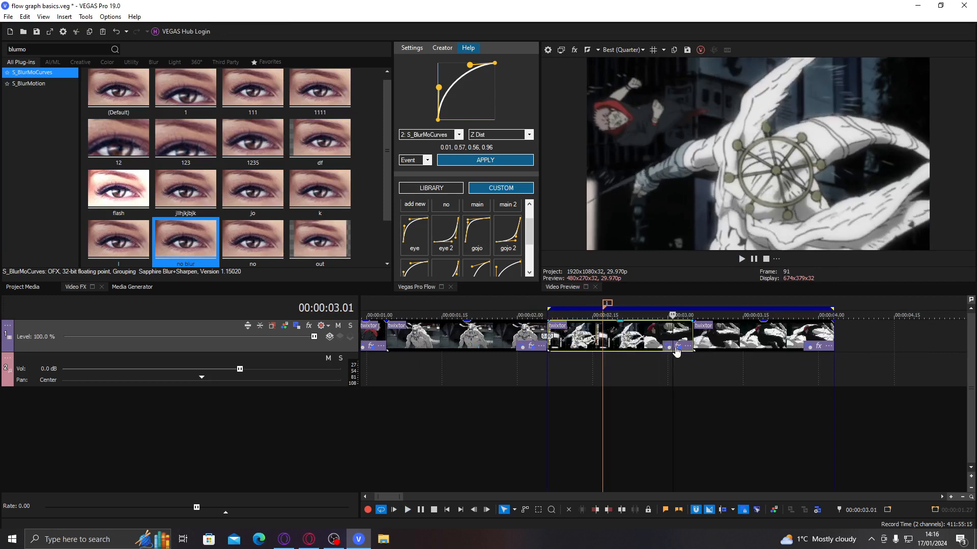
pyautogui.moveTo(267, 377); pyautogui.dragTo(266, 280)
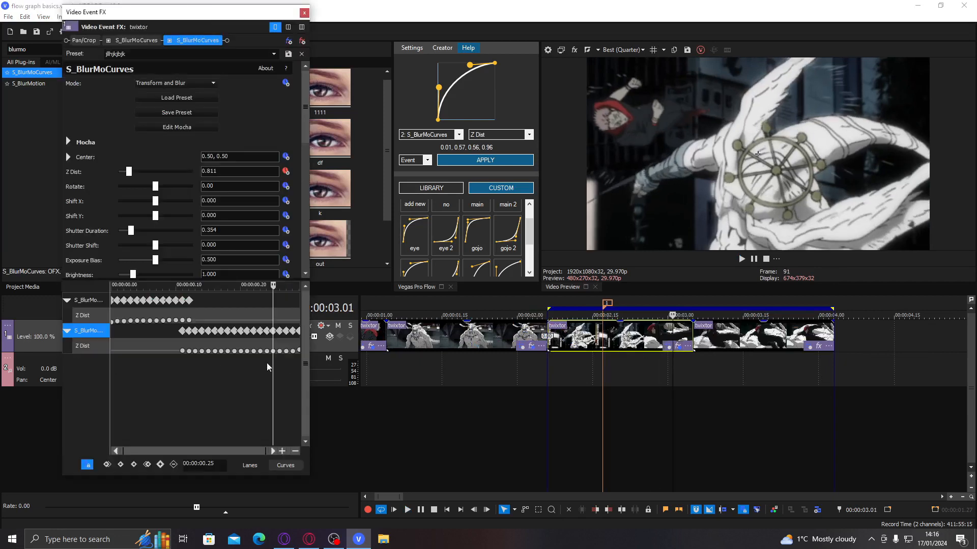
pyautogui.click(267, 351)
pyautogui.click(274, 351)
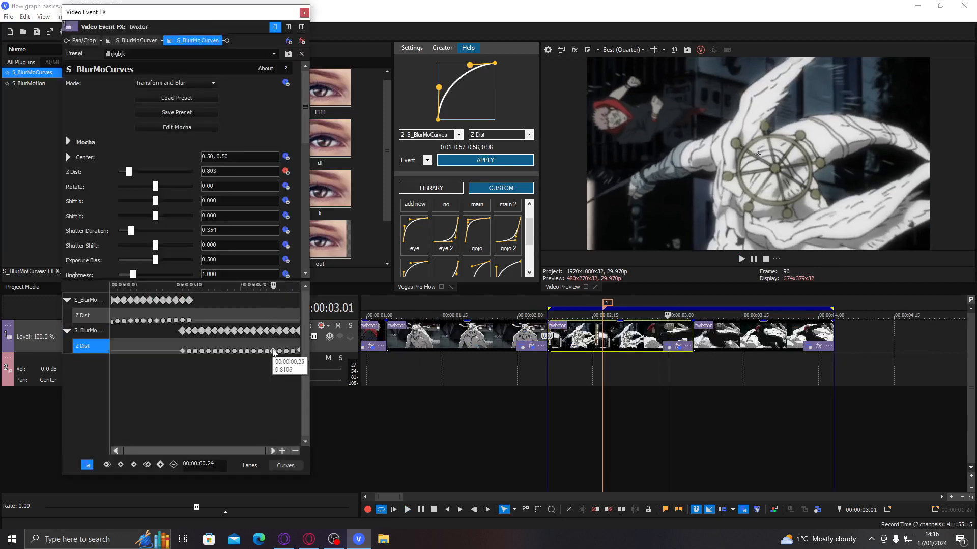
pyautogui.click(261, 352)
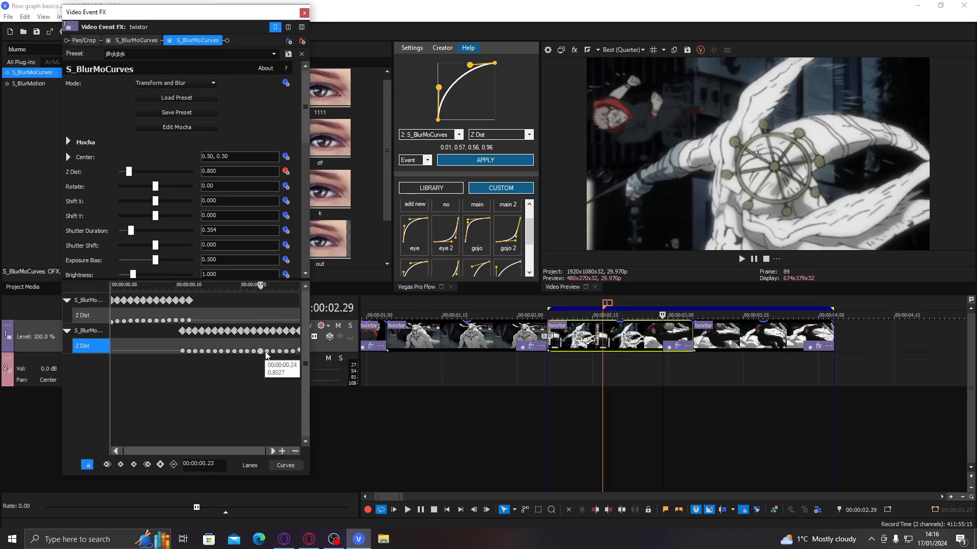
pyautogui.click(267, 351)
pyautogui.press('Delete')
pyautogui.moveTo(247, 377)
pyautogui.mouseDown()
pyautogui.moveTo(150, 373)
pyautogui.moveTo(235, 372)
pyautogui.mouseUp()
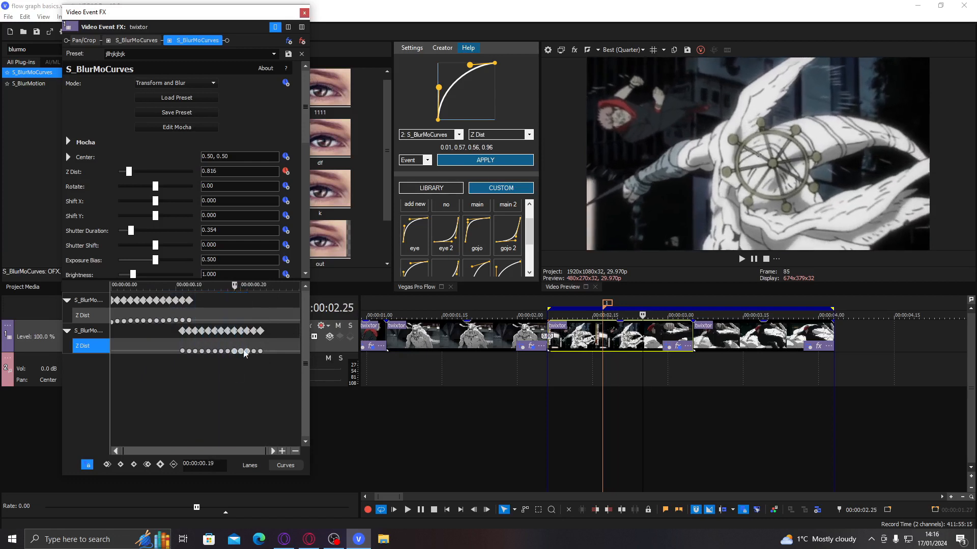
# Step: Enable Rotate keyframing on the second S_BlurMoCurves effect and position its starting keyframe at 00:00:00.20
pyautogui.click(288, 186)
pyautogui.moveTo(114, 366); pyautogui.dragTo(242, 366)
pyautogui.click(241, 363)
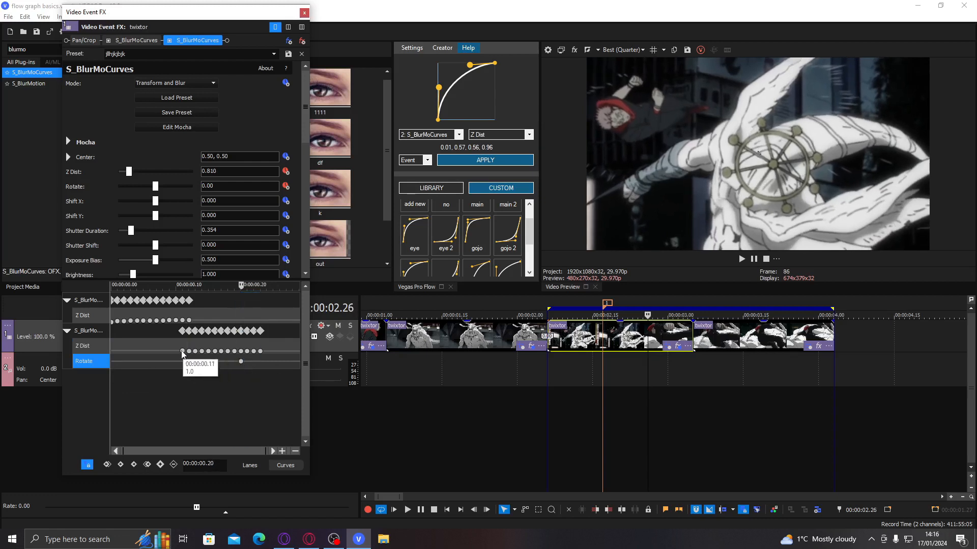
pyautogui.moveTo(241, 361); pyautogui.dragTo(228, 363)
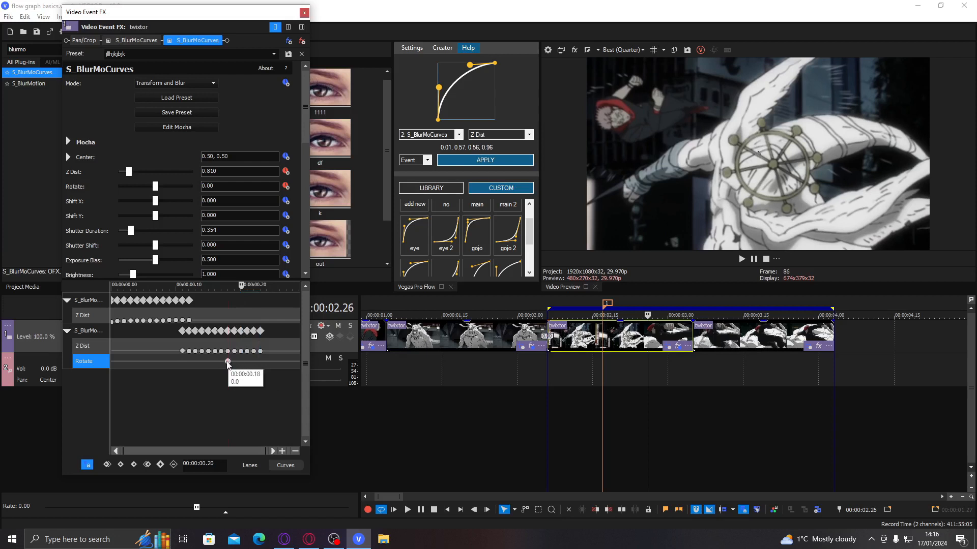
pyautogui.moveTo(227, 363); pyautogui.dragTo(292, 349)
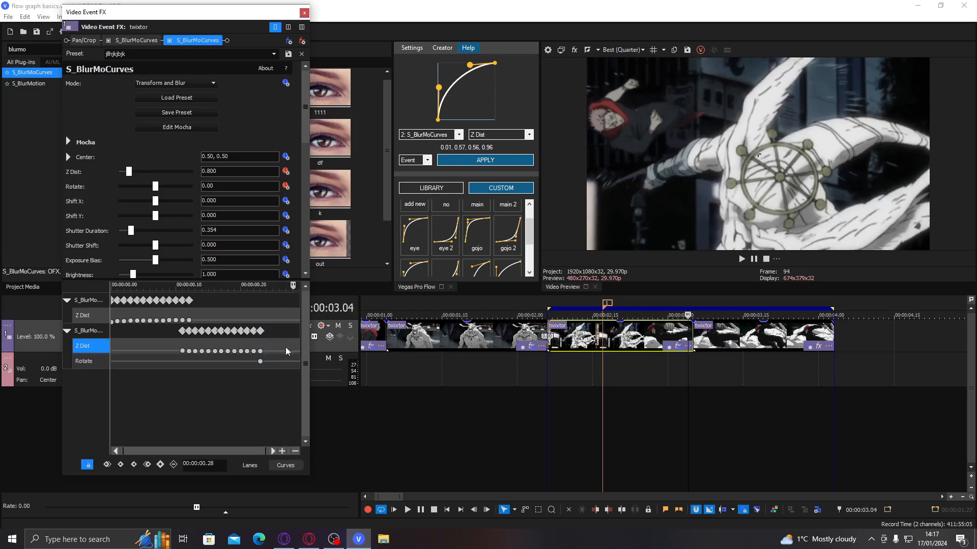
pyautogui.click(261, 359)
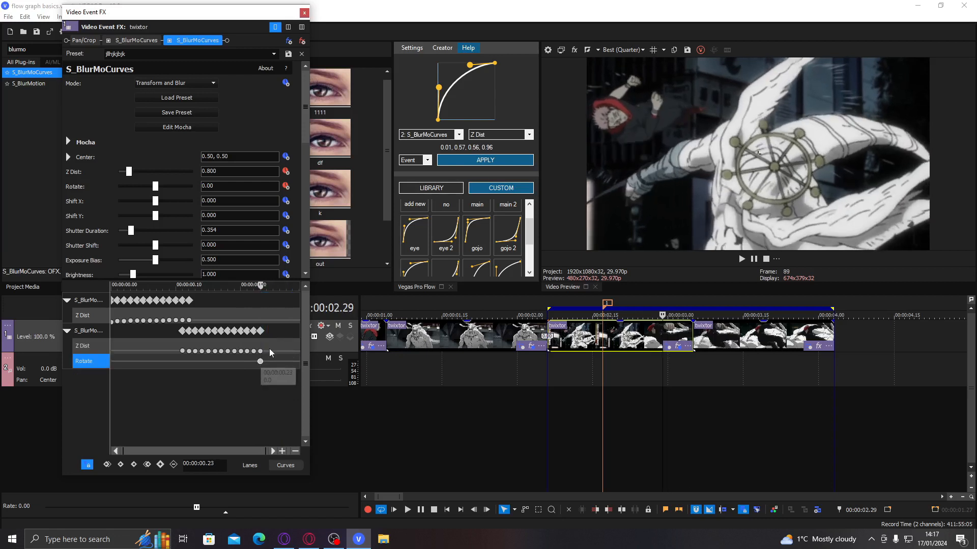
# Step: Add a second Rotate keyframe with a value of 90.61 and move it to the clip's end at 00:00:00.29
pyautogui.moveTo(270, 350)
pyautogui.mouseDown()
pyautogui.moveTo(298, 346)
pyautogui.moveTo(241, 362)
pyautogui.moveTo(287, 358)
pyautogui.mouseUp()
pyautogui.moveTo(156, 187); pyautogui.dragTo(163, 189)
pyautogui.moveTo(163, 188); pyautogui.dragTo(158, 190)
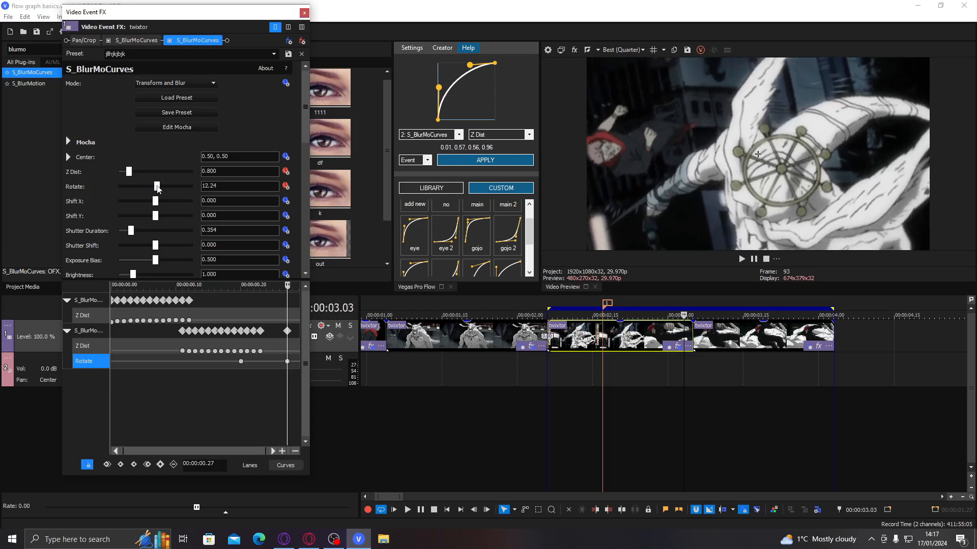
pyautogui.moveTo(158, 188); pyautogui.dragTo(166, 190)
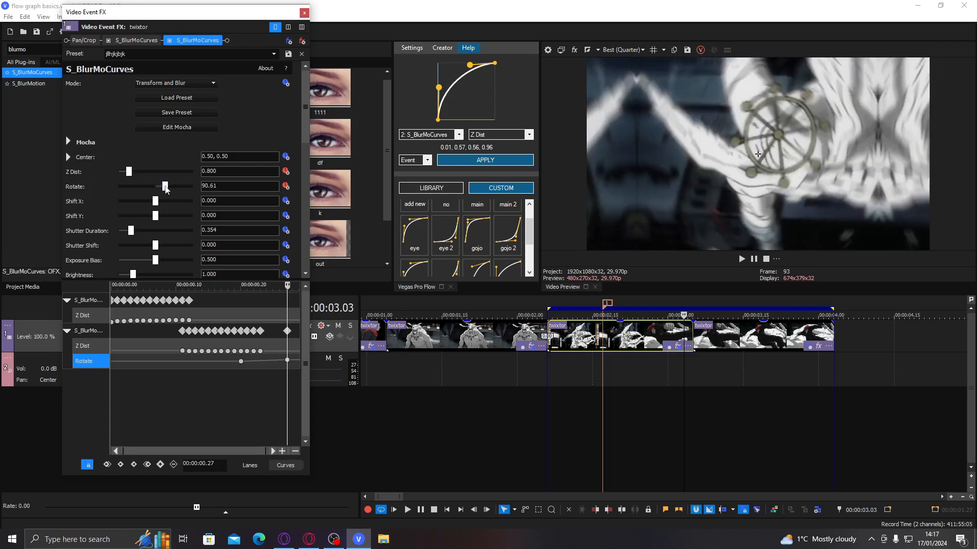
pyautogui.moveTo(285, 361); pyautogui.dragTo(299, 361)
# Step: Load the custom "eye 2" curve, adjust its handles to 0.68, 0.01, 0.95, 0.39 and apply it to the clip's Rotate parameter
pyautogui.click(684, 336)
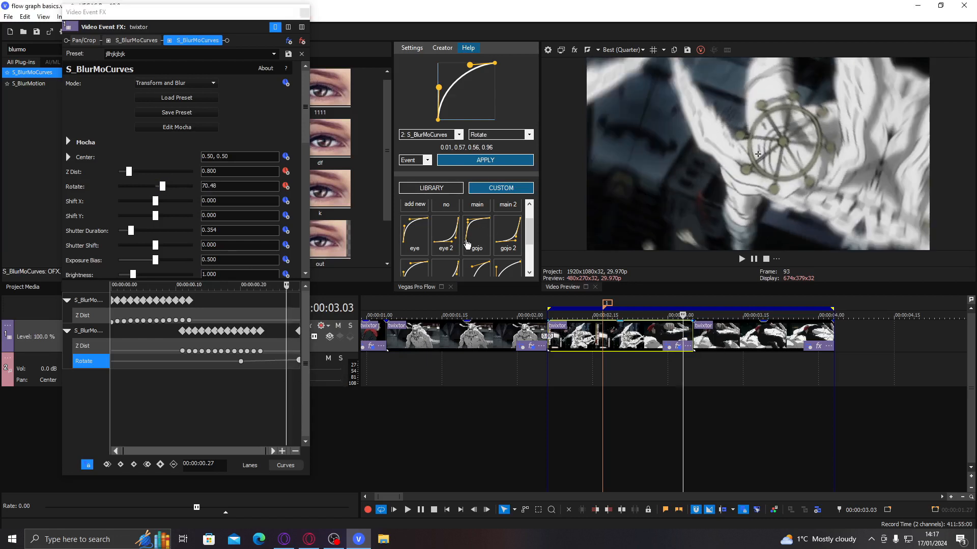
pyautogui.click(445, 240)
pyautogui.moveTo(489, 112); pyautogui.dragTo(491, 104)
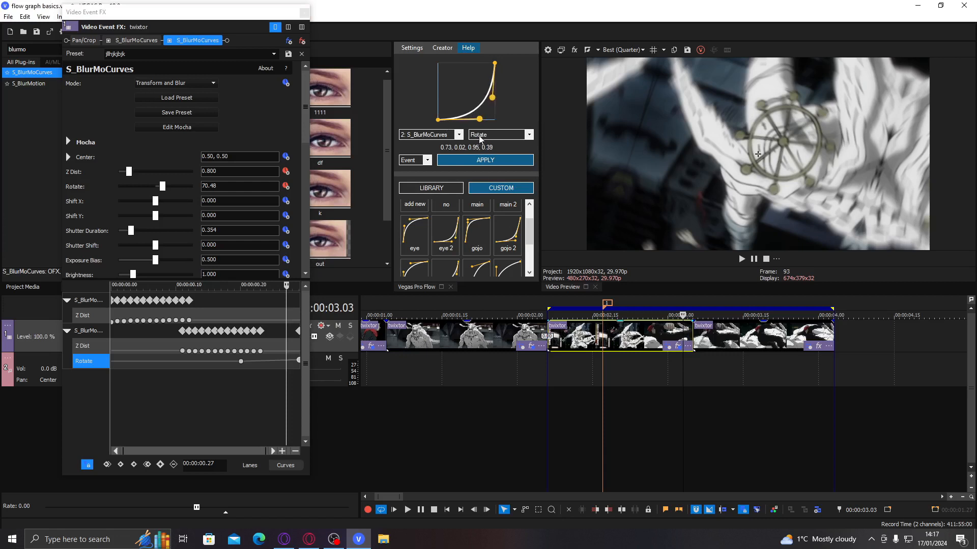
pyautogui.moveTo(481, 121); pyautogui.dragTo(479, 124)
pyautogui.click(466, 160)
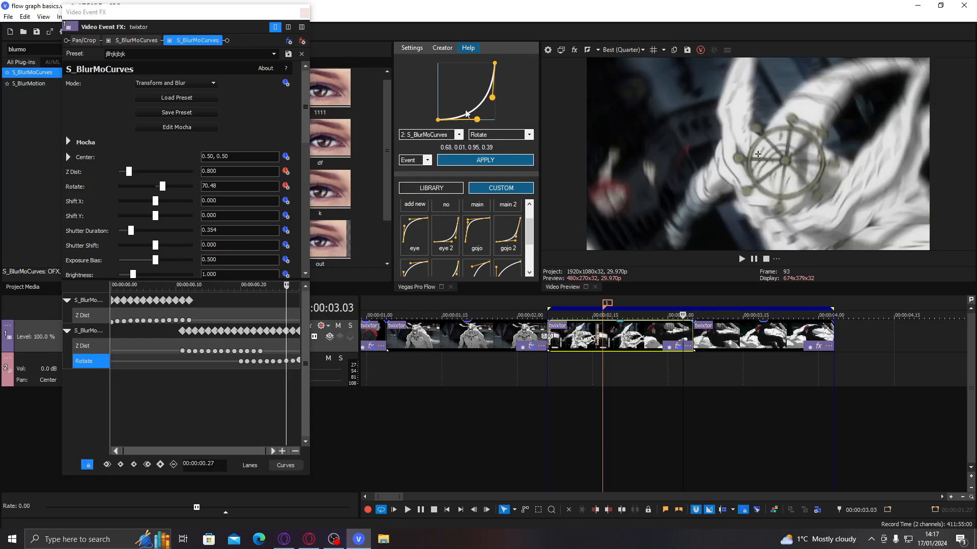
pyautogui.click(516, 135)
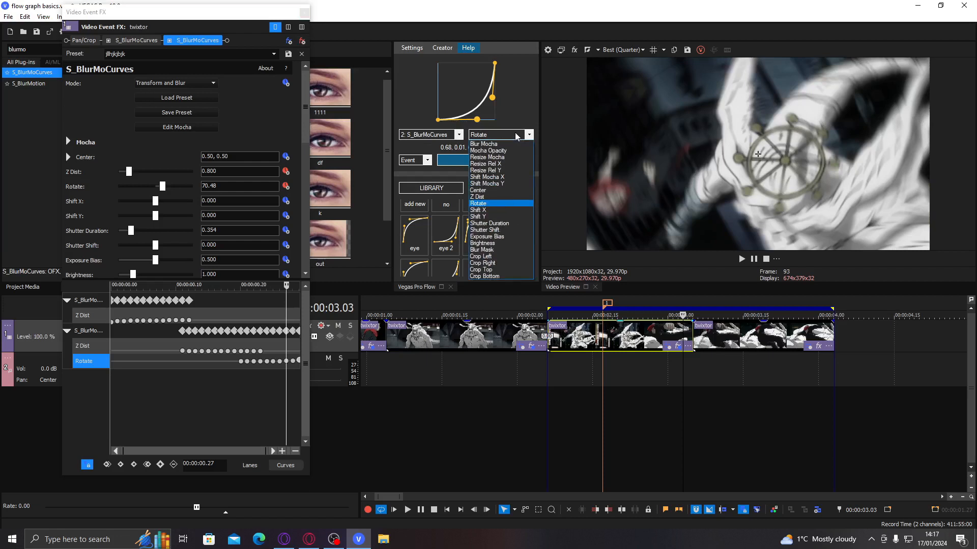
pyautogui.click(524, 134)
pyautogui.click(497, 137)
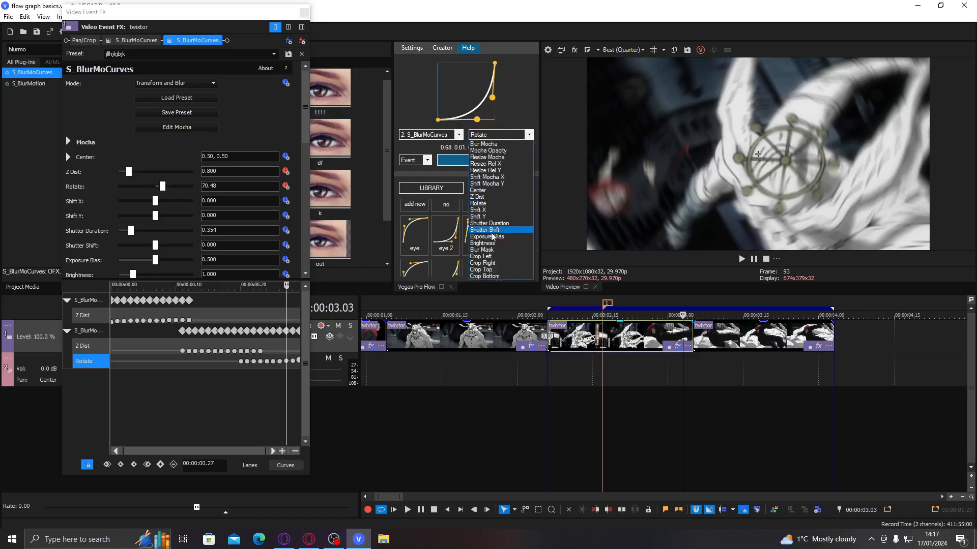
pyautogui.click(480, 184)
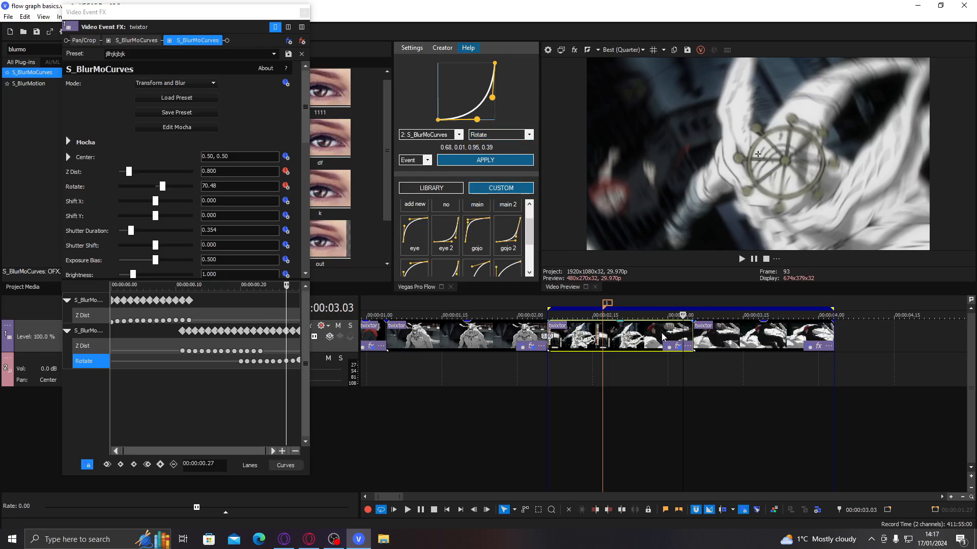
# Step: Play back the end of the clip to check the eased rotation
pyautogui.click(663, 331)
pyautogui.press('space')
pyautogui.press('space')
pyautogui.press('space')
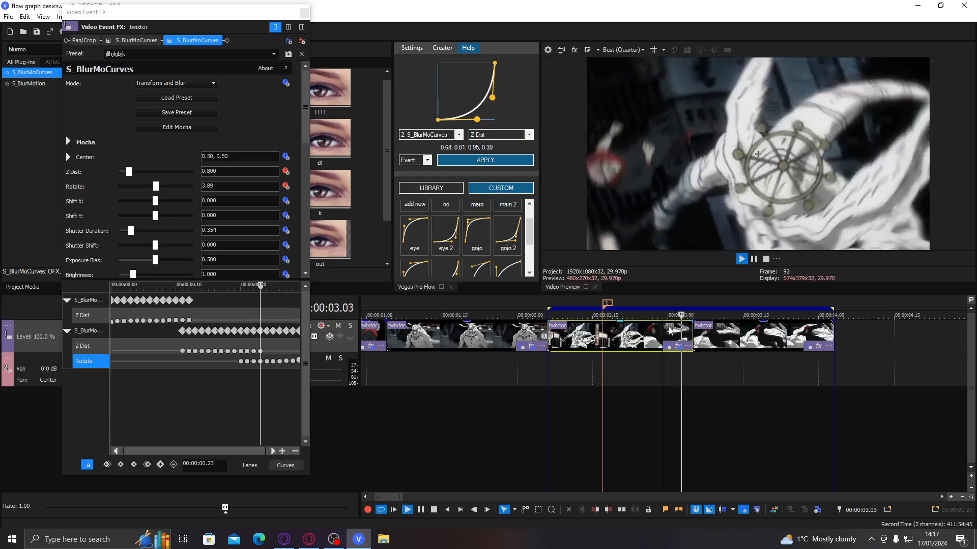
pyautogui.press('space')
# Step: Close the clip's effect window and add the S_BlurMoCurves "no blur" preset to the following clip
pyautogui.click(688, 330)
pyautogui.press('Right')
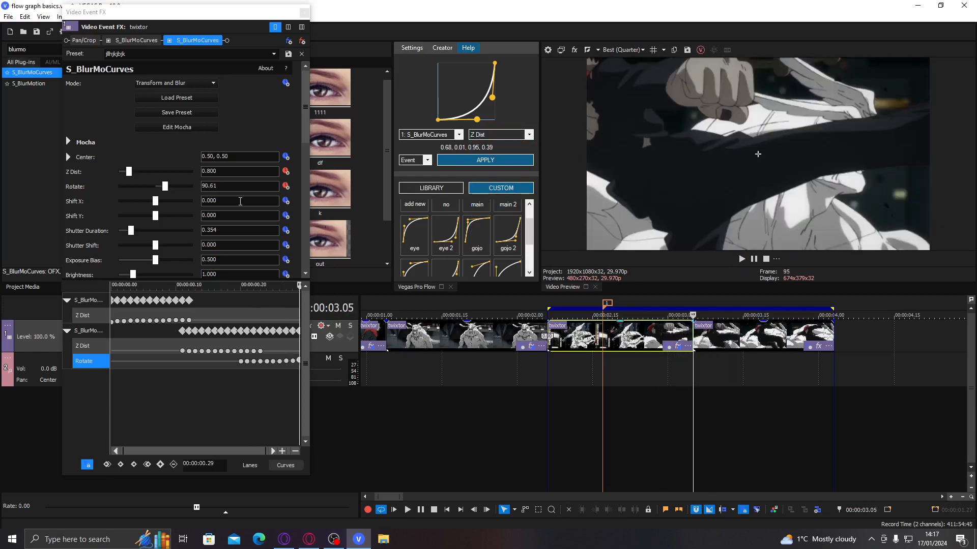
pyautogui.click(304, 12)
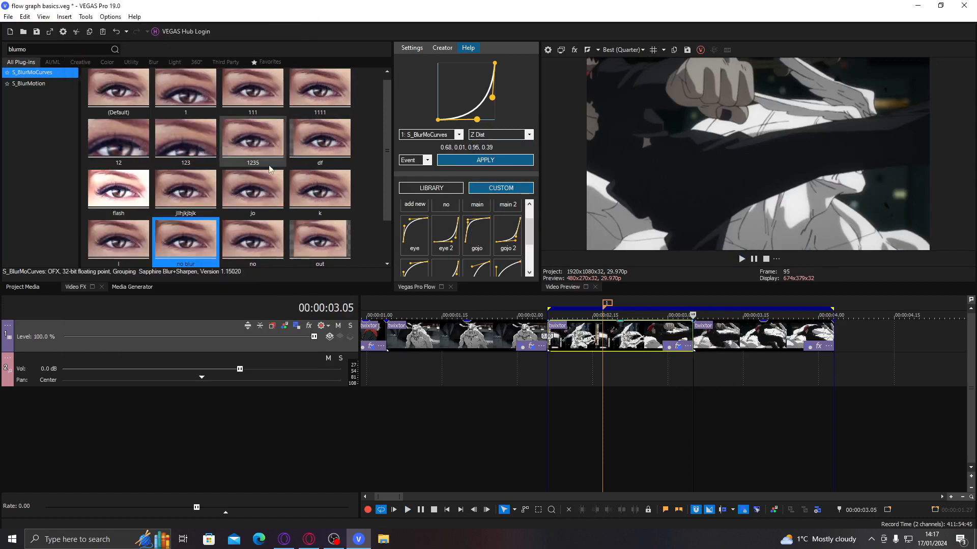
pyautogui.moveTo(709, 333); pyautogui.dragTo(709, 333)
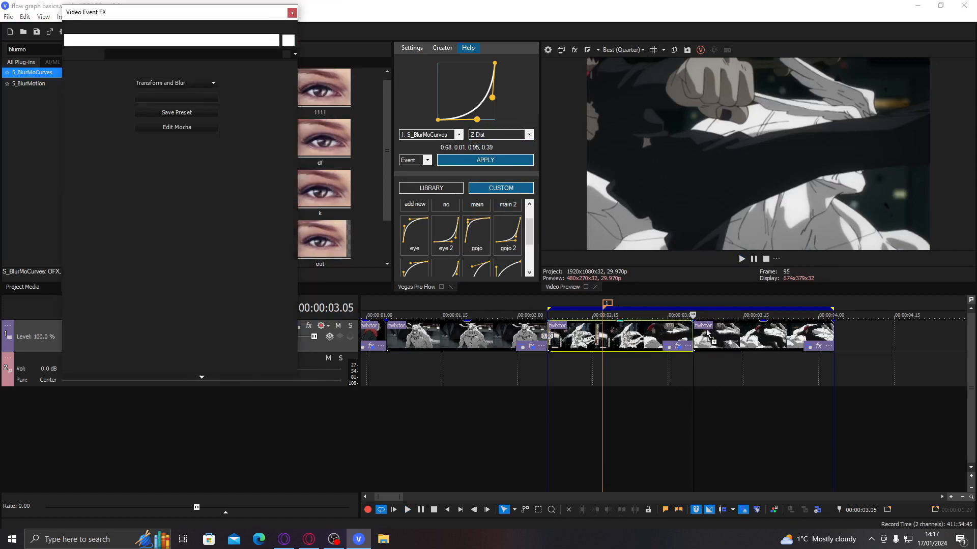
# Step: Set Rotate to -85.71 at the start of the last clip and enable keyframing for Rotate and Shift X
pyautogui.moveTo(161, 191); pyautogui.dragTo(148, 189)
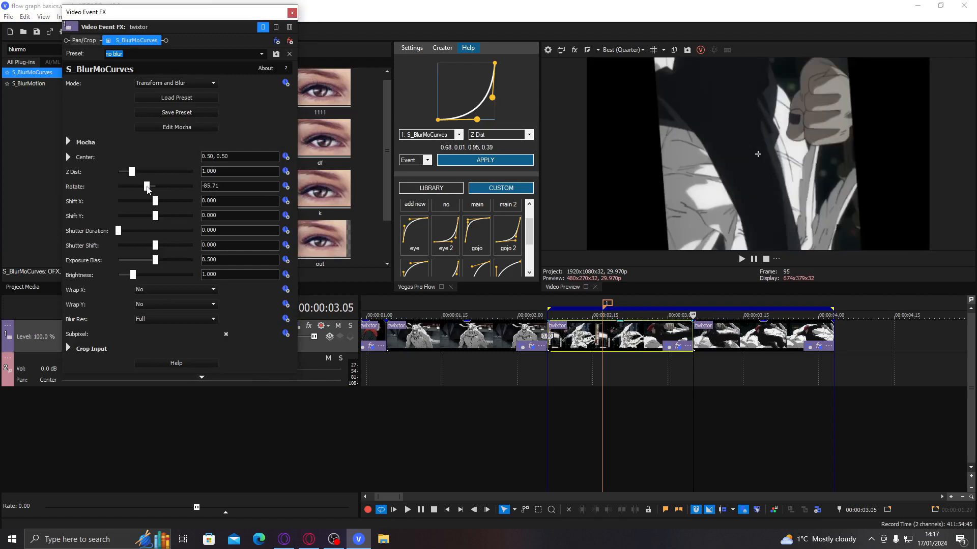
pyautogui.click(286, 186)
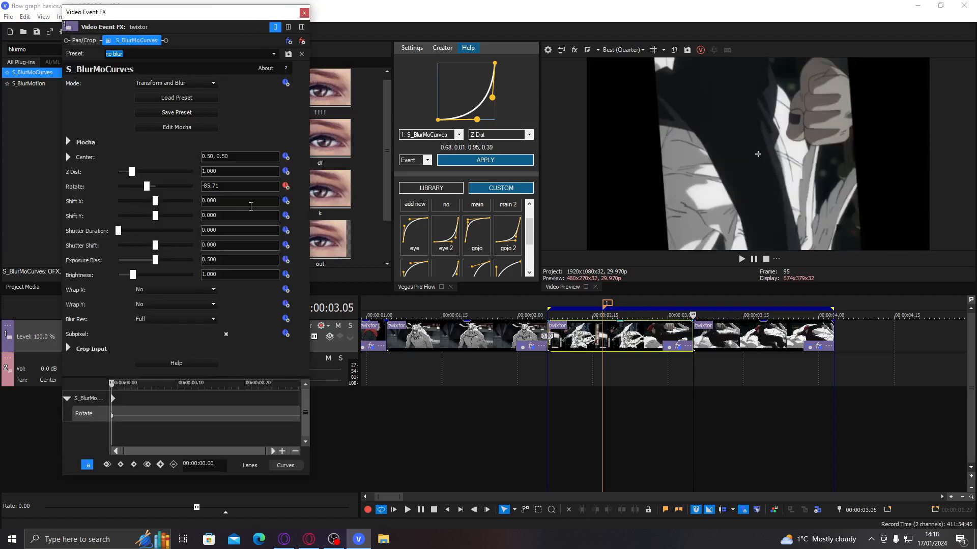
pyautogui.click(285, 201)
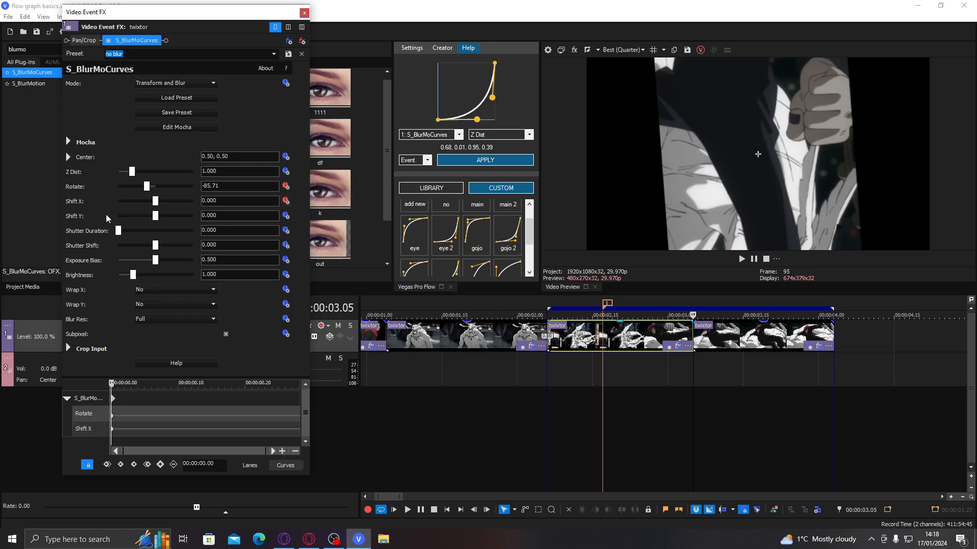
pyautogui.click(123, 415)
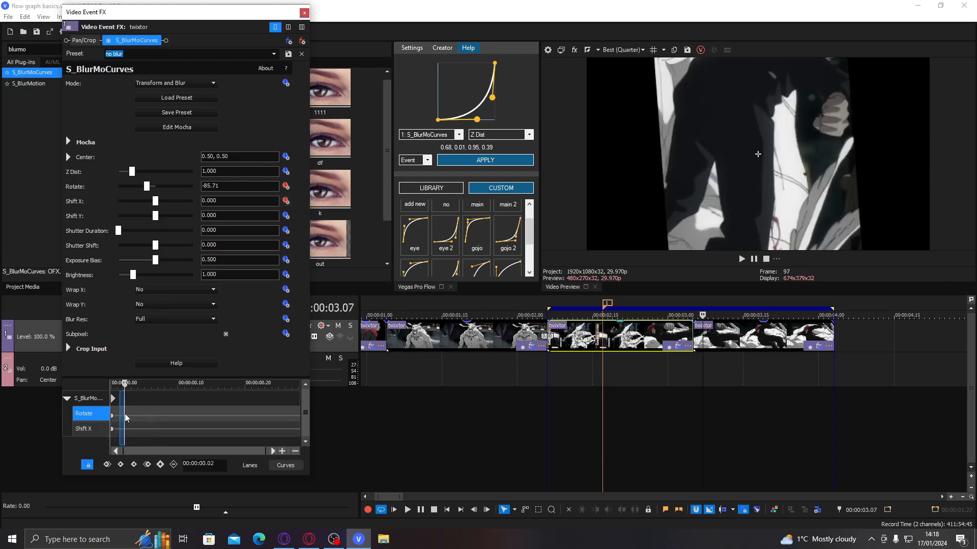
pyautogui.click(132, 413)
# Step: Set both Wrap Y and Wrap X to Reflect for the last clip's S_BlurMoCurves effect
pyautogui.click(170, 306)
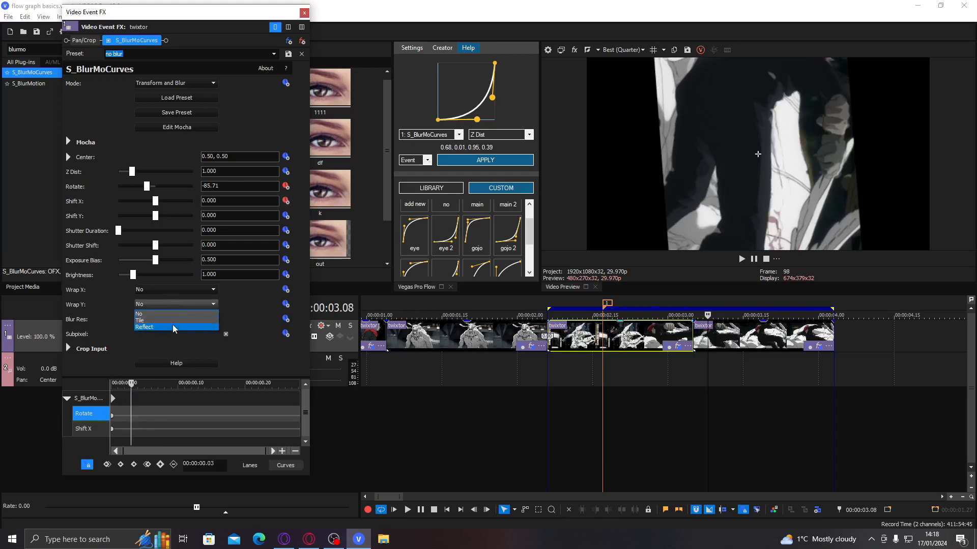
pyautogui.click(173, 325)
pyautogui.click(173, 290)
pyautogui.click(172, 311)
# Step: Add a Rotate keyframe with a value of 0.00 at 00:00:00.17 in the last clip
pyautogui.moveTo(145, 414); pyautogui.dragTo(222, 409)
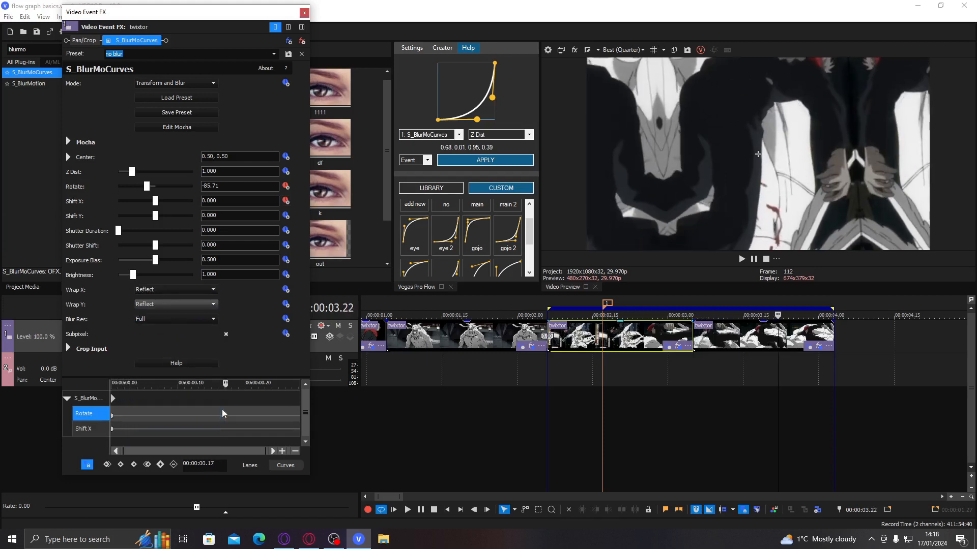
pyautogui.click(155, 187)
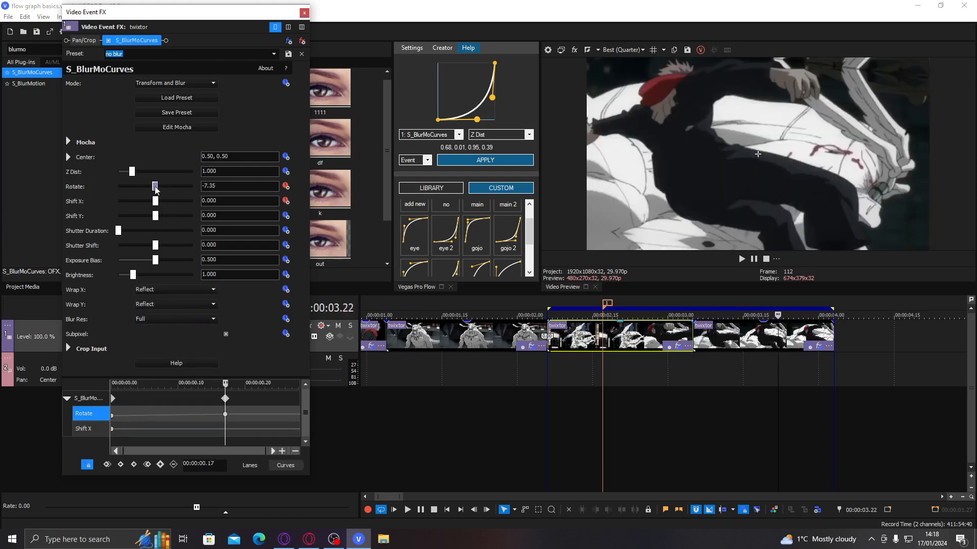
pyautogui.click(225, 415)
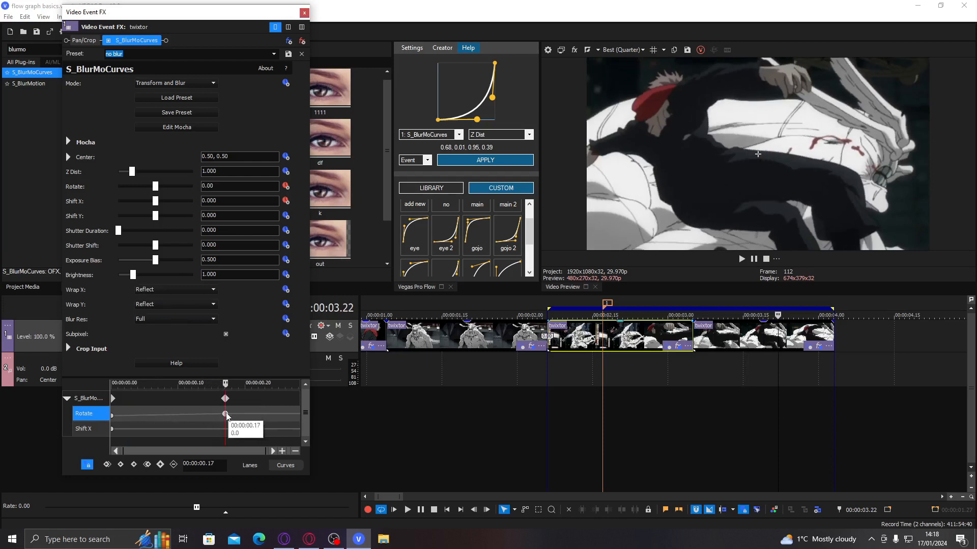
pyautogui.moveTo(225, 415); pyautogui.dragTo(232, 416)
pyautogui.click(232, 416)
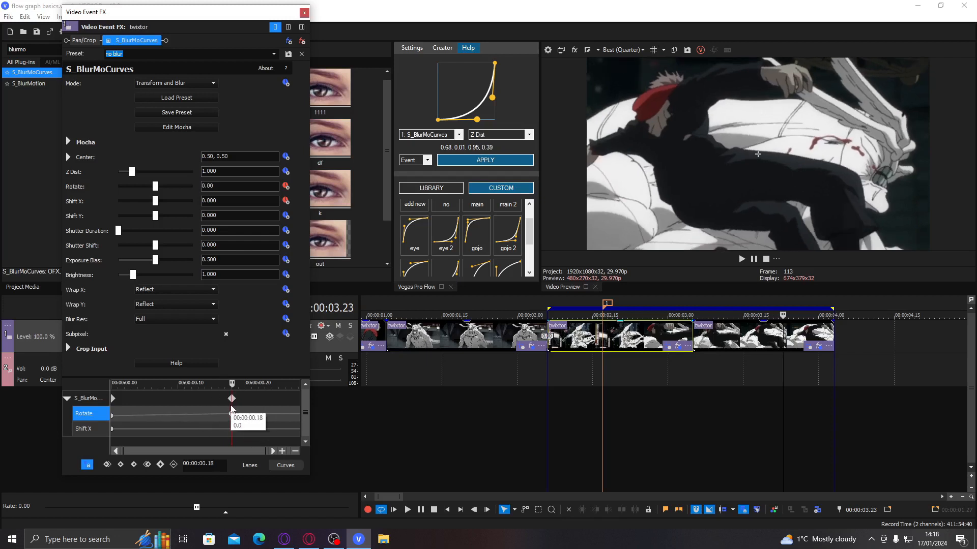
pyautogui.moveTo(234, 405); pyautogui.dragTo(179, 416)
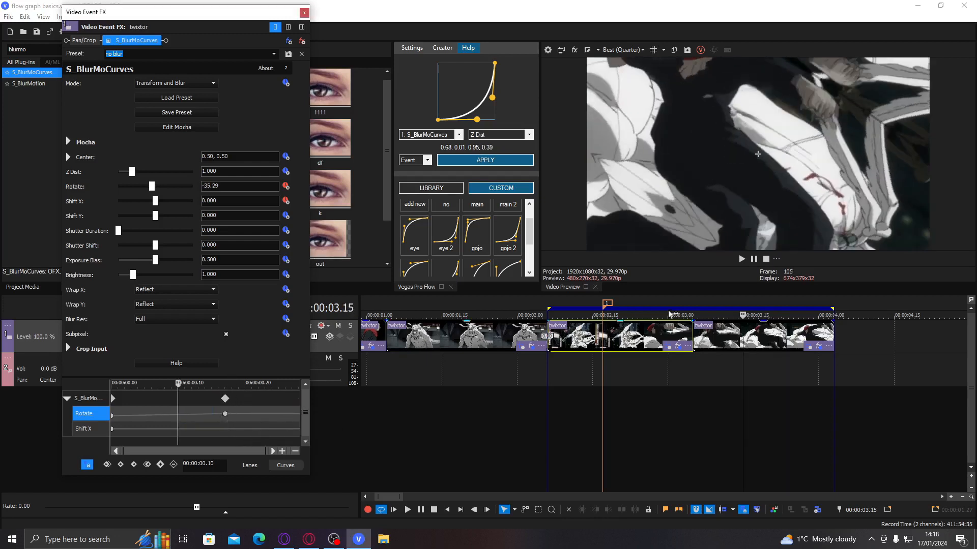
# Step: Shape an ease-out curve with handles 0.06, 0.78, 0.17, 0.93 and apply it to the last clip's Rotate parameter
pyautogui.click(729, 334)
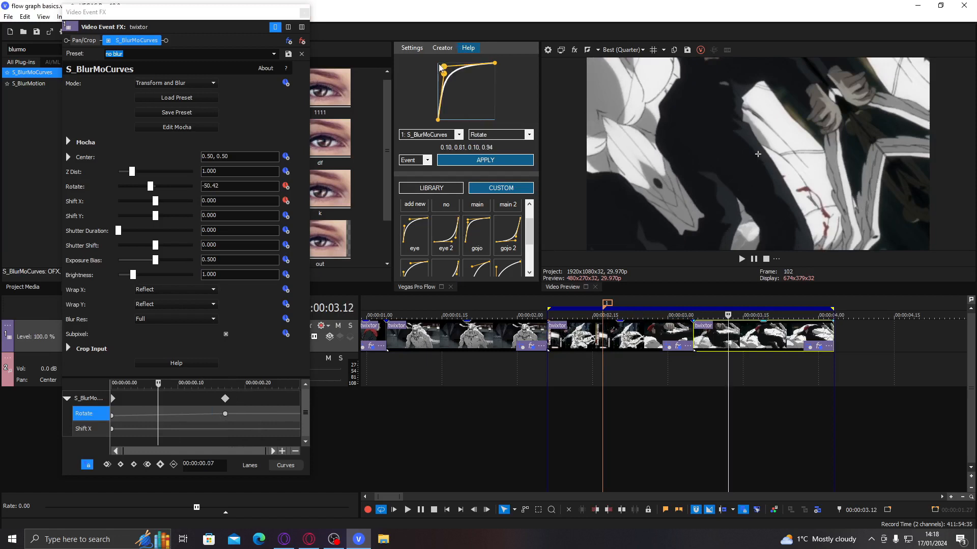
pyautogui.moveTo(444, 74)
pyautogui.mouseDown()
pyautogui.moveTo(443, 84)
pyautogui.moveTo(458, 69)
pyautogui.mouseUp()
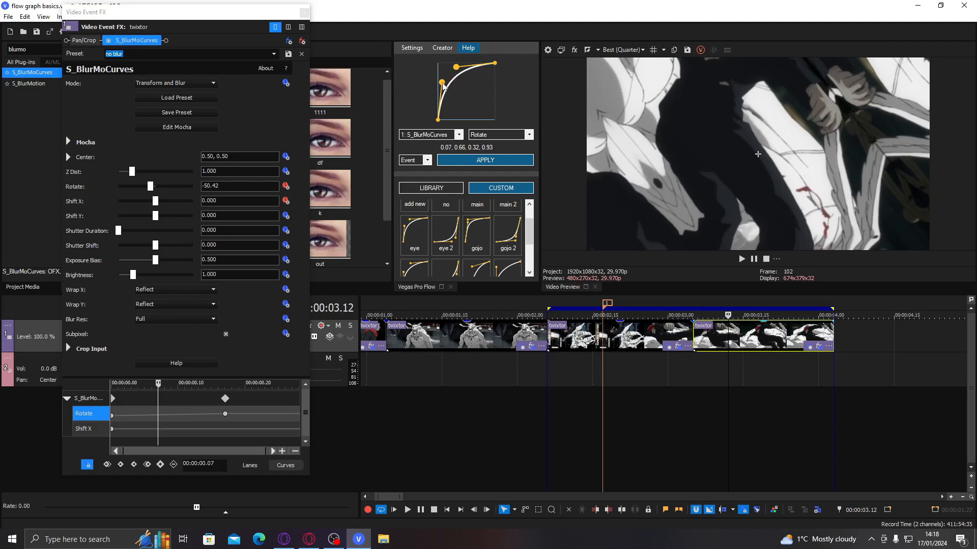
pyautogui.moveTo(446, 87)
pyautogui.mouseDown()
pyautogui.moveTo(457, 67)
pyautogui.moveTo(448, 71)
pyautogui.mouseUp()
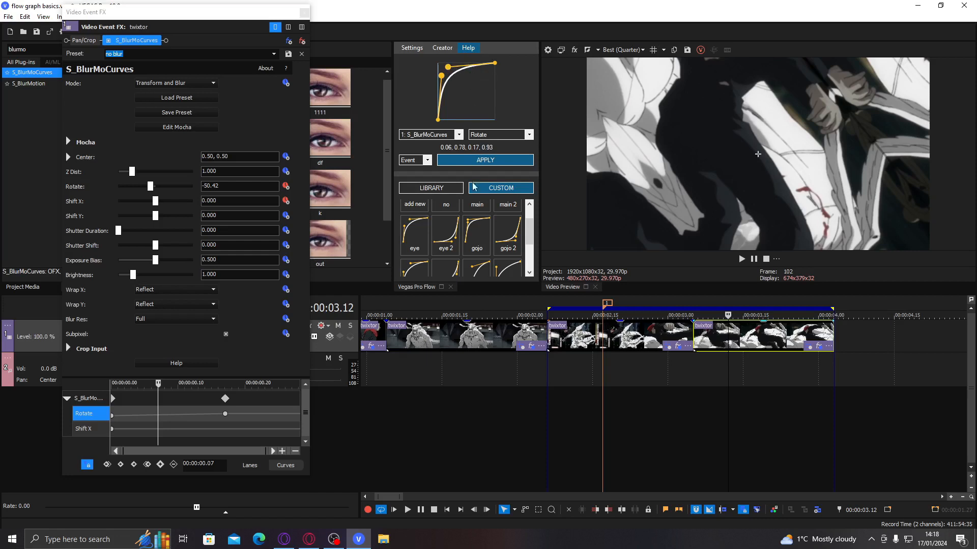
pyautogui.click(484, 162)
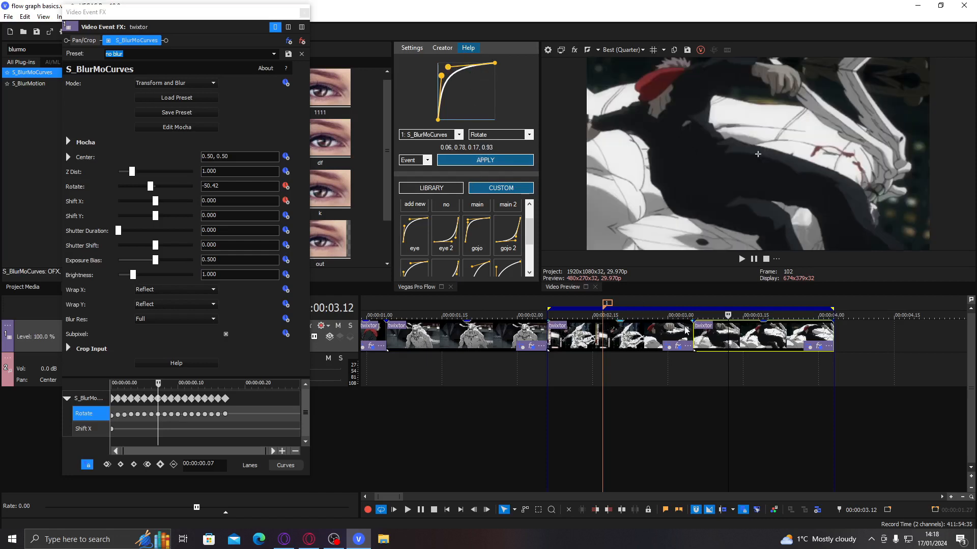
# Step: Play back the last two clips to check the rotation transition across their cut
pyautogui.click(685, 330)
pyautogui.press('space')
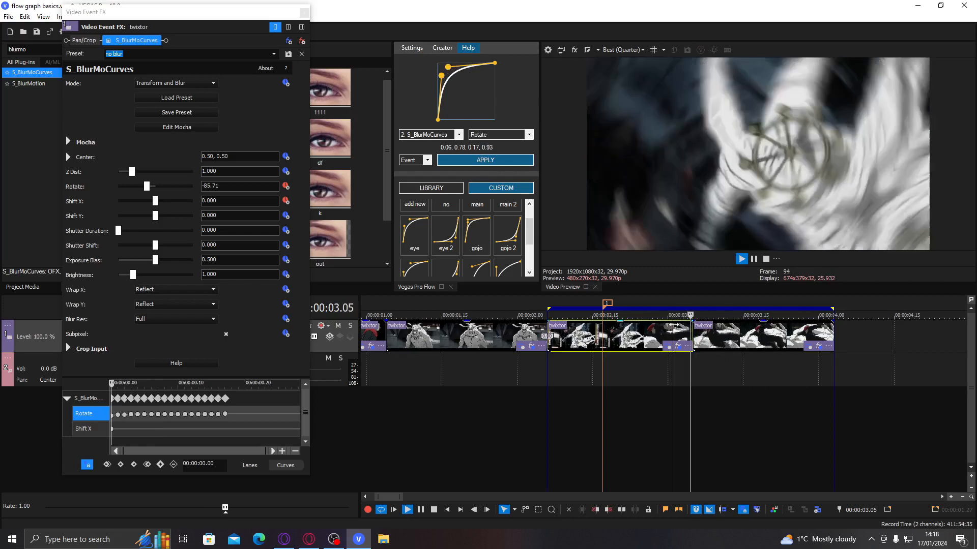
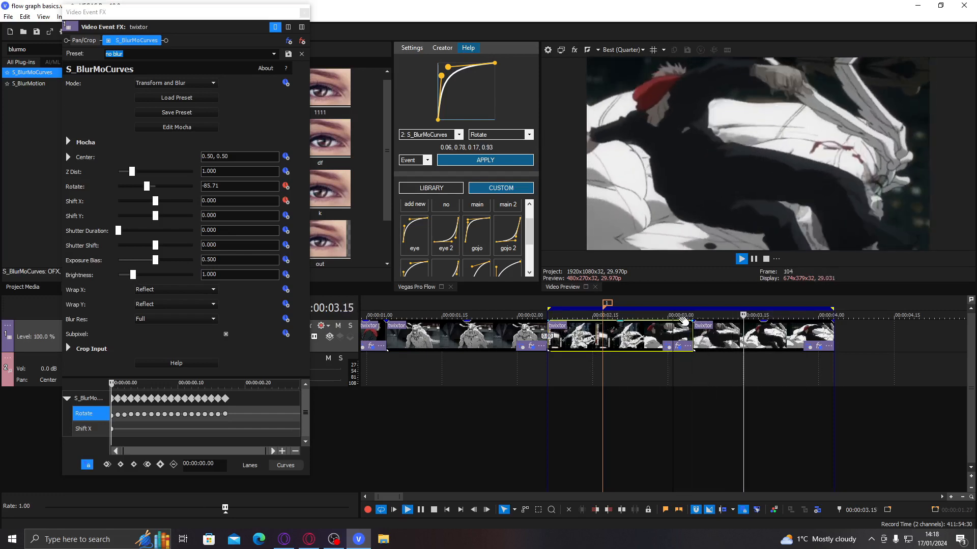
pyautogui.press('space')
pyautogui.press('space')
pyautogui.press('space')
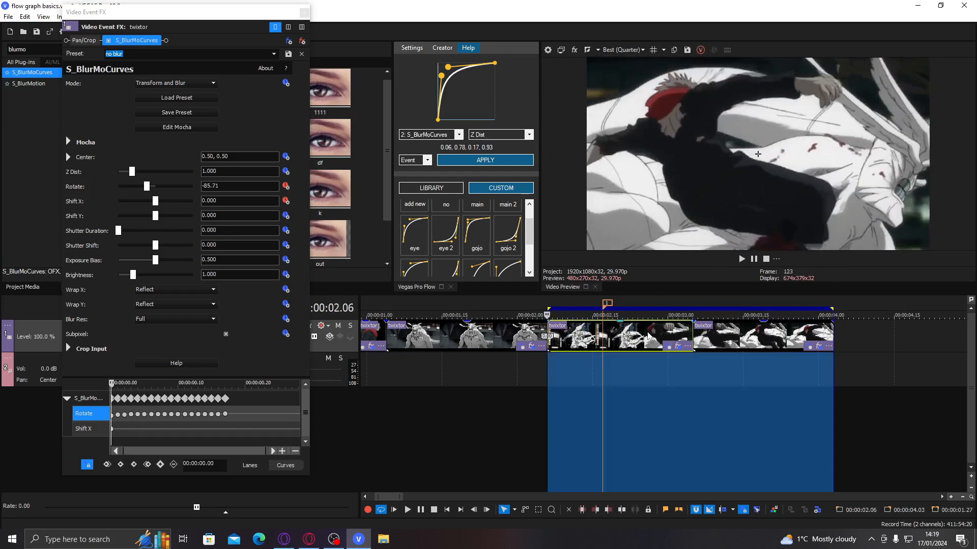
pyautogui.press('space')
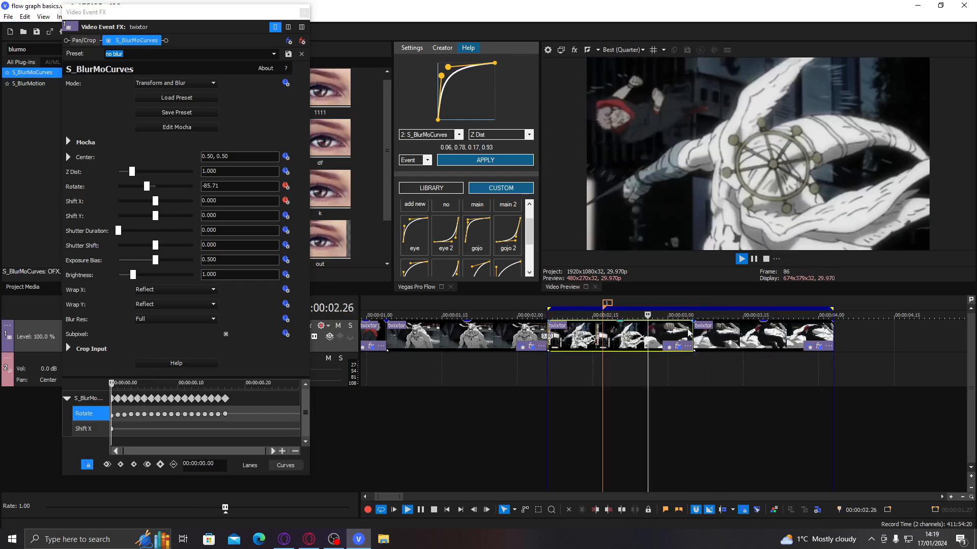
pyautogui.press('space')
pyautogui.click(743, 333)
pyautogui.click(758, 333)
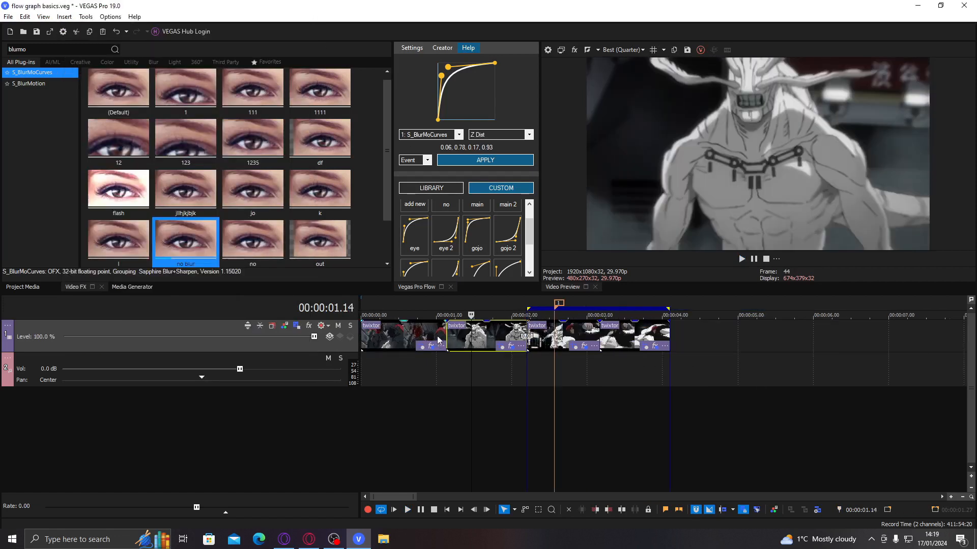
# Step: Paste a copy of the first clip at the end of the track and remove all its S_BlurMoCurves effects
pyautogui.click(406, 336)
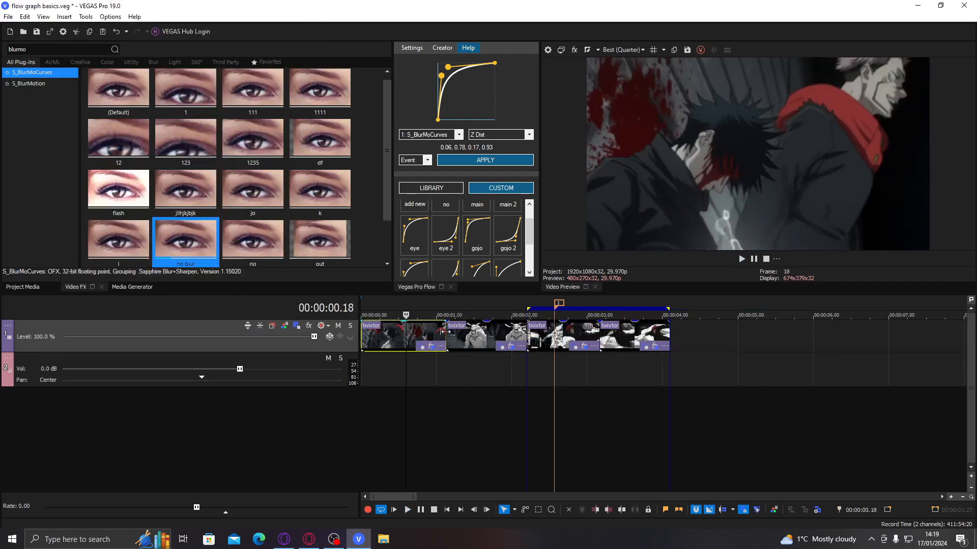
pyautogui.click(671, 331)
pyautogui.hotkey('ctrl', 'v')
pyautogui.click(710, 335)
pyautogui.click(739, 347)
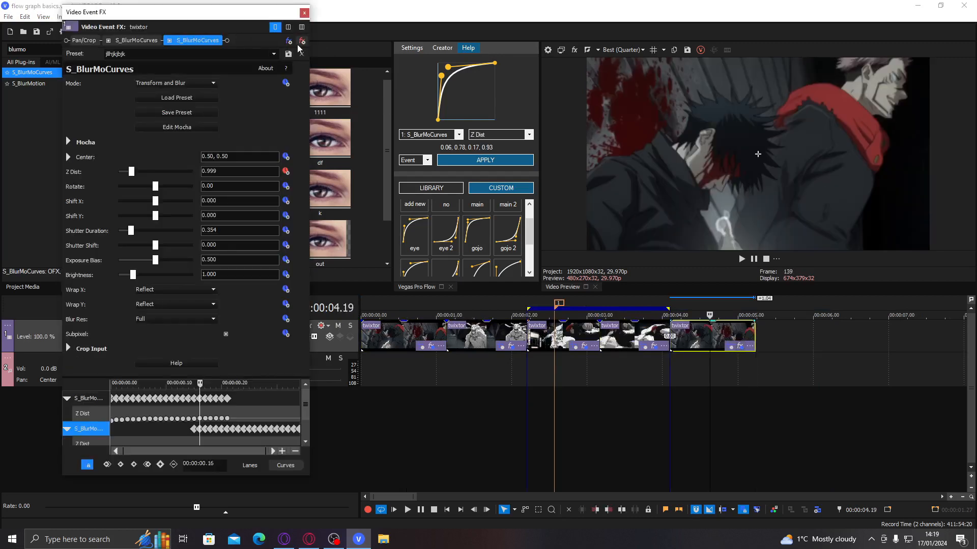
pyautogui.click(302, 42)
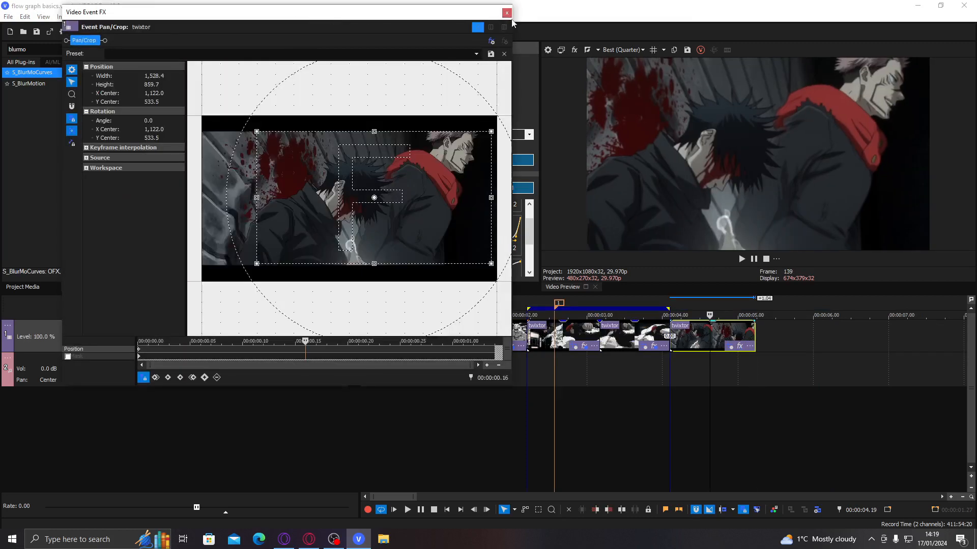
pyautogui.click(506, 11)
# Step: Move the Shift X keyframe of the fourth clip's S_BlurMoCurves effect to 00:00:00.16
pyautogui.click(643, 335)
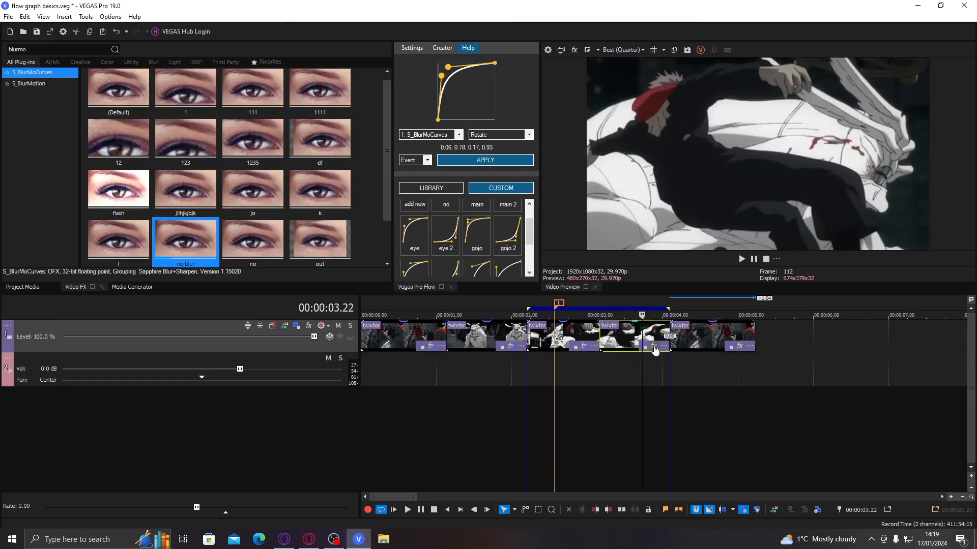
pyautogui.click(654, 347)
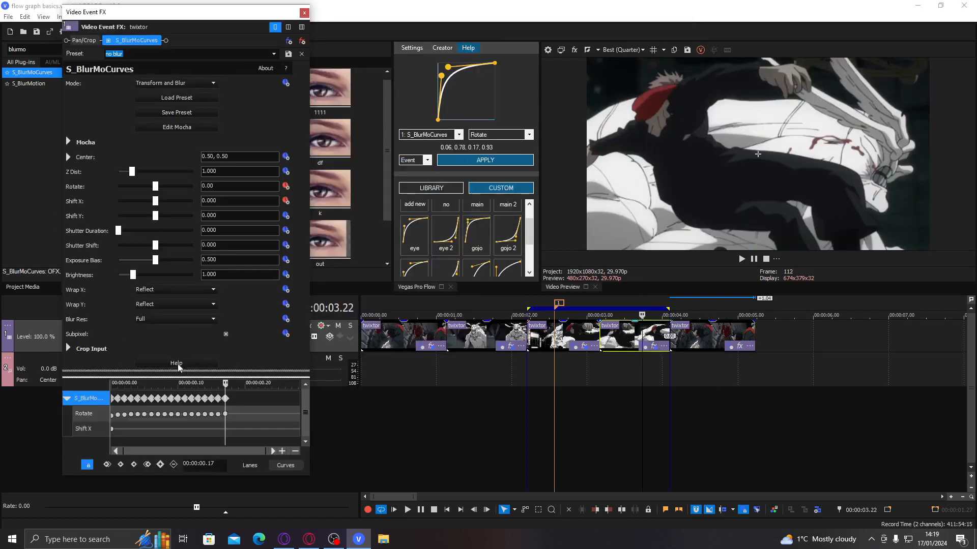
pyautogui.moveTo(175, 378); pyautogui.dragTo(175, 329)
pyautogui.doubleClick(137, 380)
pyautogui.moveTo(145, 382); pyautogui.dragTo(191, 379)
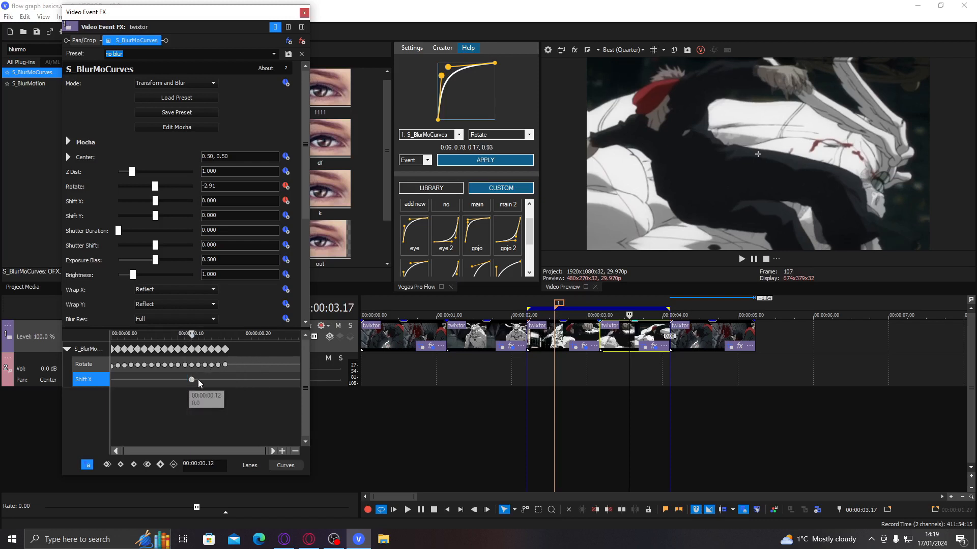
pyautogui.moveTo(192, 380); pyautogui.dragTo(219, 380)
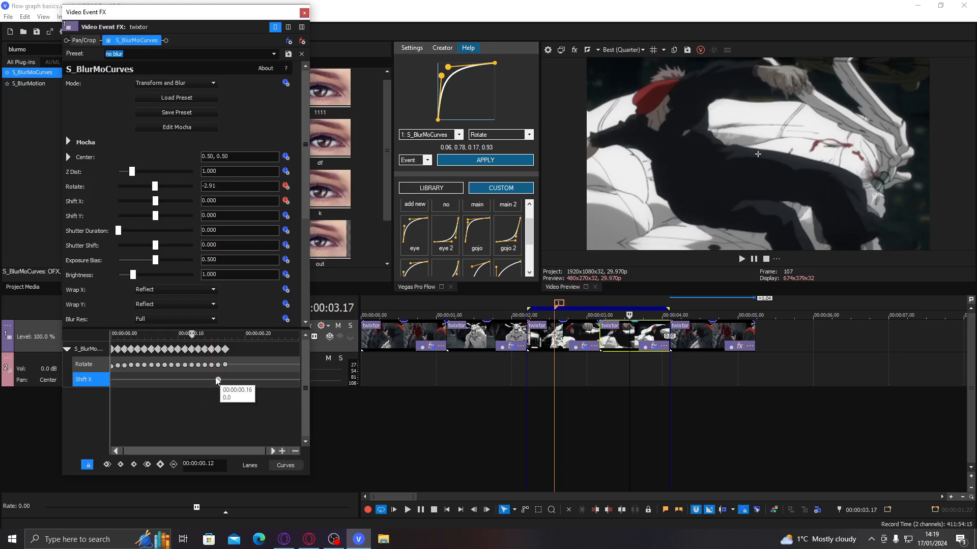
pyautogui.click(218, 381)
pyautogui.click(286, 172)
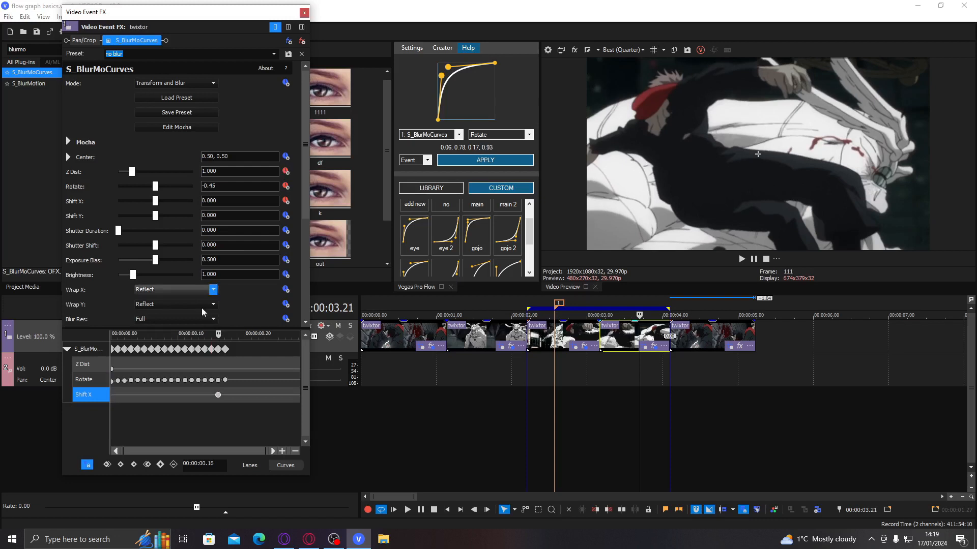
pyautogui.moveTo(112, 369); pyautogui.dragTo(299, 364)
pyautogui.moveTo(131, 171); pyautogui.dragTo(140, 171)
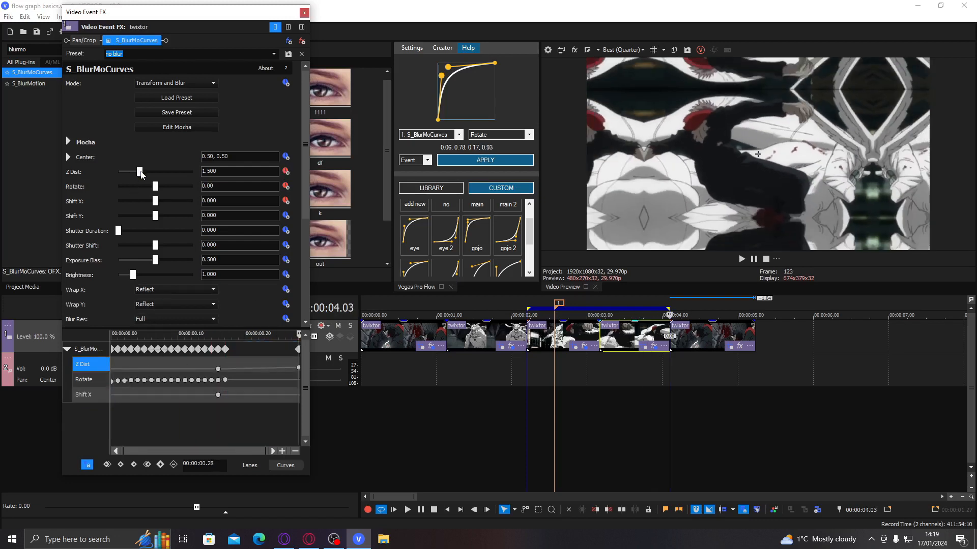
pyautogui.click(218, 369)
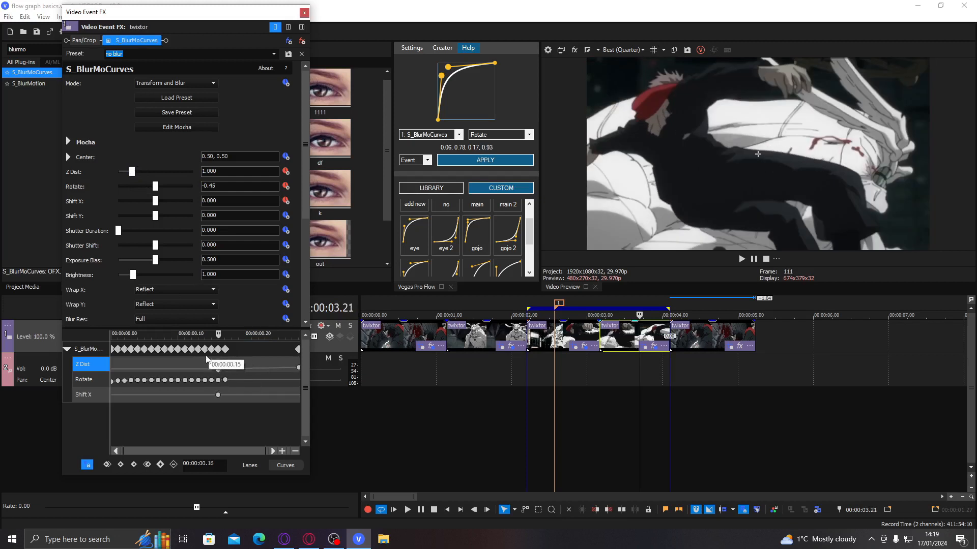
pyautogui.click(219, 395)
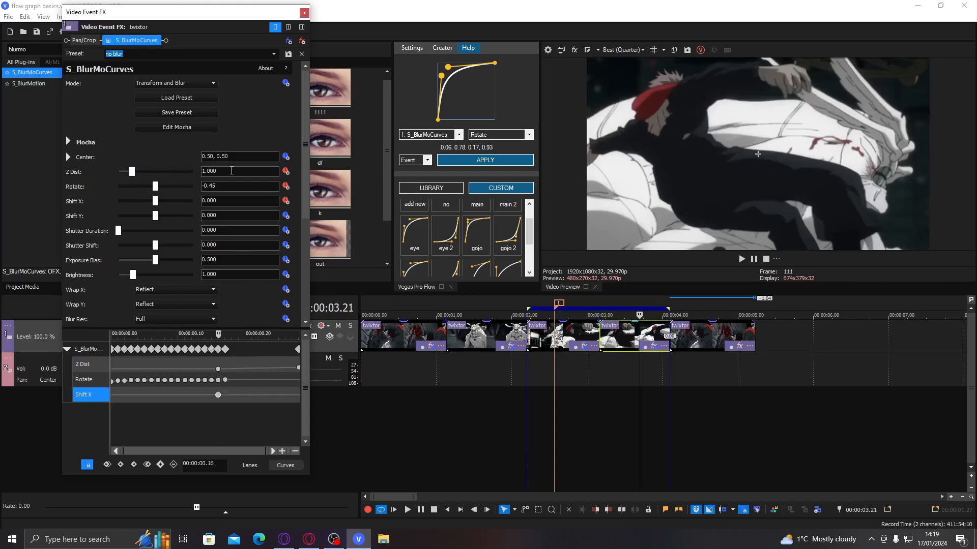
pyautogui.click(285, 172)
# Step: Add a second Shift X keyframe with a value of -0.750 and place it at 00:00:00.28 in the fourth clip
pyautogui.moveTo(240, 376); pyautogui.dragTo(274, 371)
pyautogui.moveTo(158, 203); pyautogui.dragTo(118, 202)
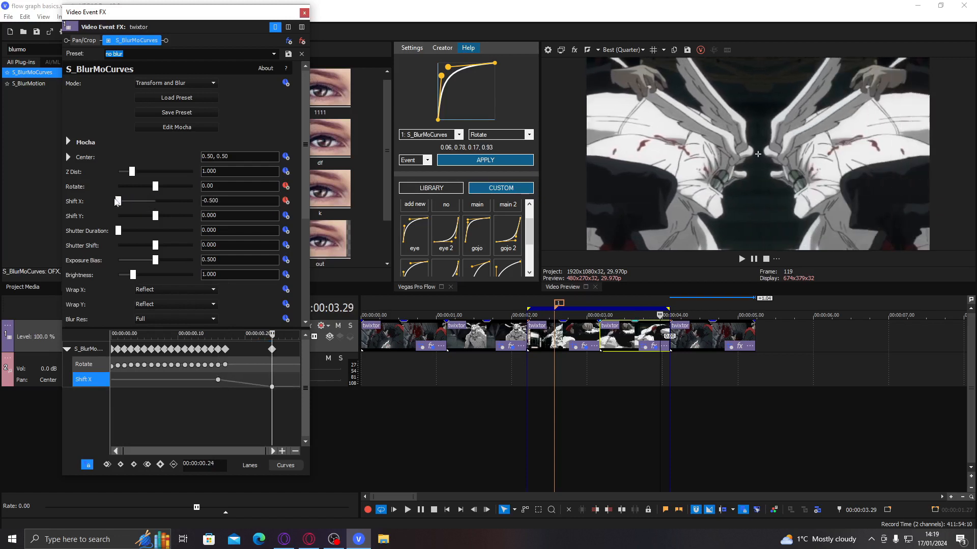
pyautogui.moveTo(241, 391)
pyautogui.mouseDown()
pyautogui.moveTo(233, 393)
pyautogui.moveTo(243, 392)
pyautogui.mouseUp()
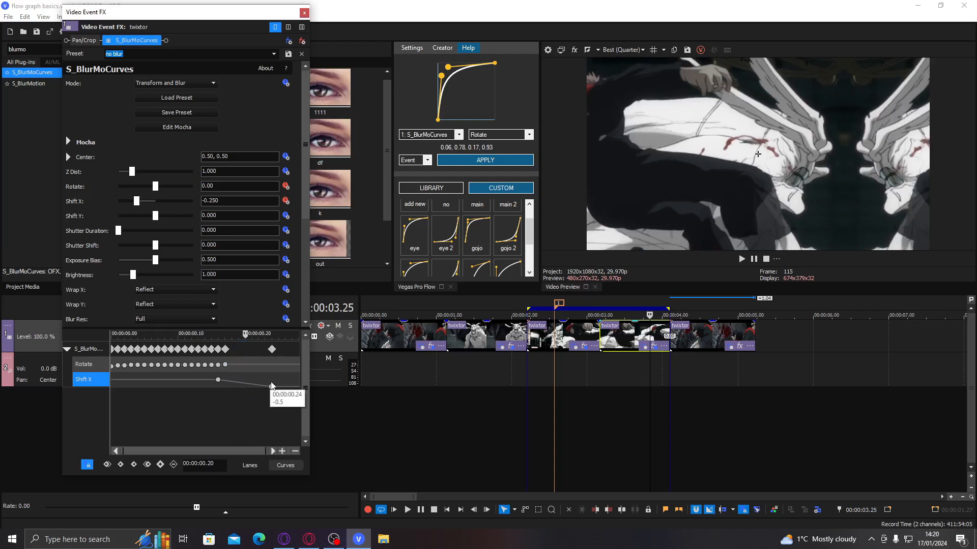
pyautogui.click(272, 387)
pyautogui.click(228, 200)
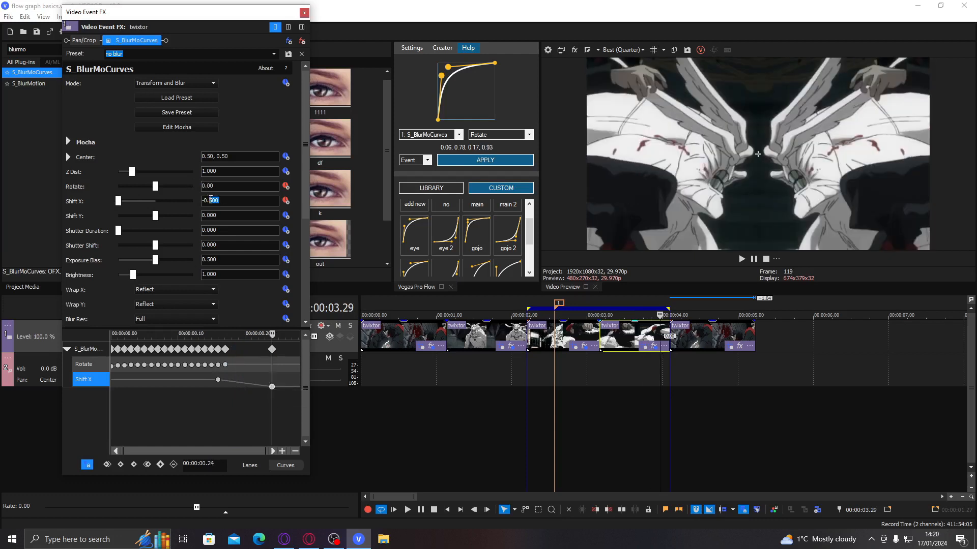
pyautogui.press('Return')
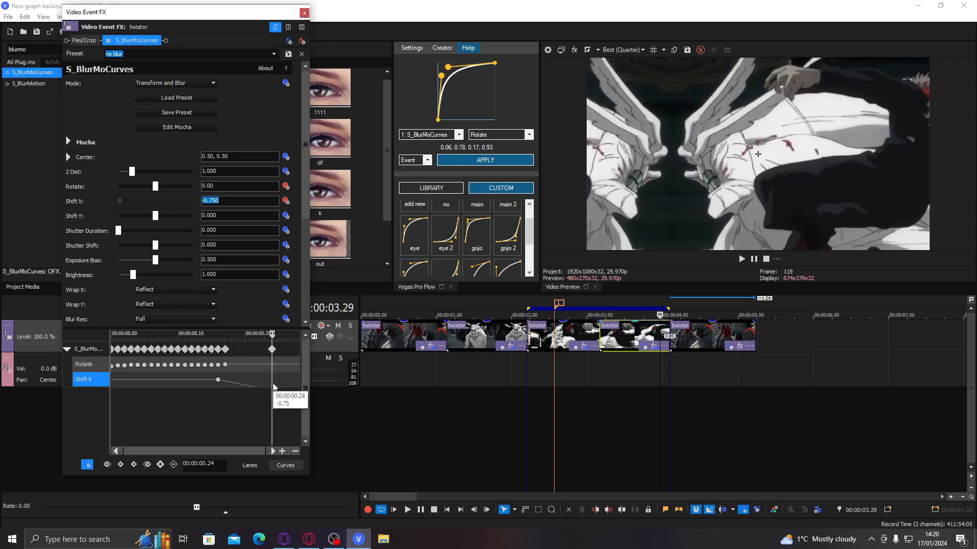
pyautogui.click(273, 350)
pyautogui.moveTo(270, 353); pyautogui.dragTo(297, 351)
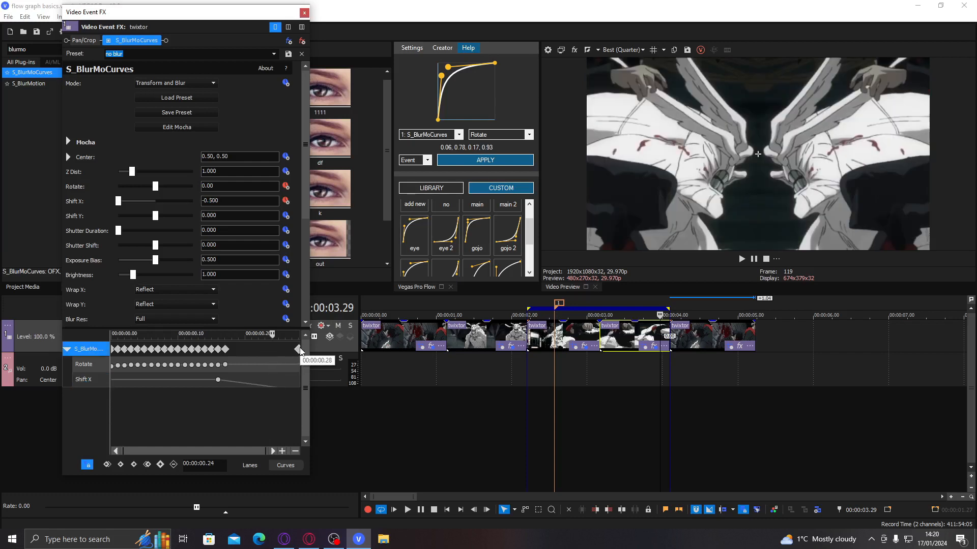
# Step: Shape an ease-in curve with handles 0.78, 0.00, 0.88, 0.22 from the eye 2 preset and apply it to the fourth clip's Shift X
pyautogui.click(656, 334)
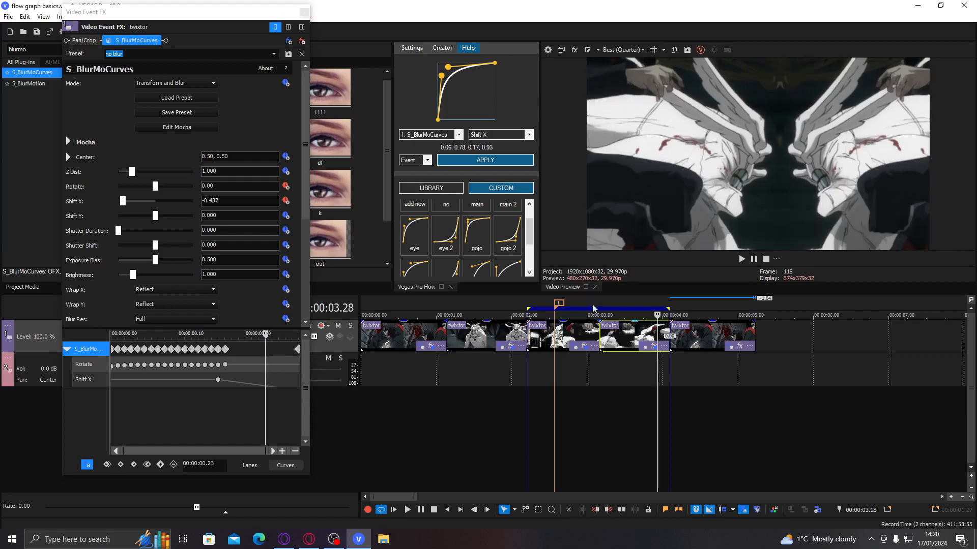
pyautogui.click(455, 242)
pyautogui.moveTo(484, 121); pyautogui.dragTo(494, 80)
pyautogui.moveTo(485, 123); pyautogui.dragTo(468, 124)
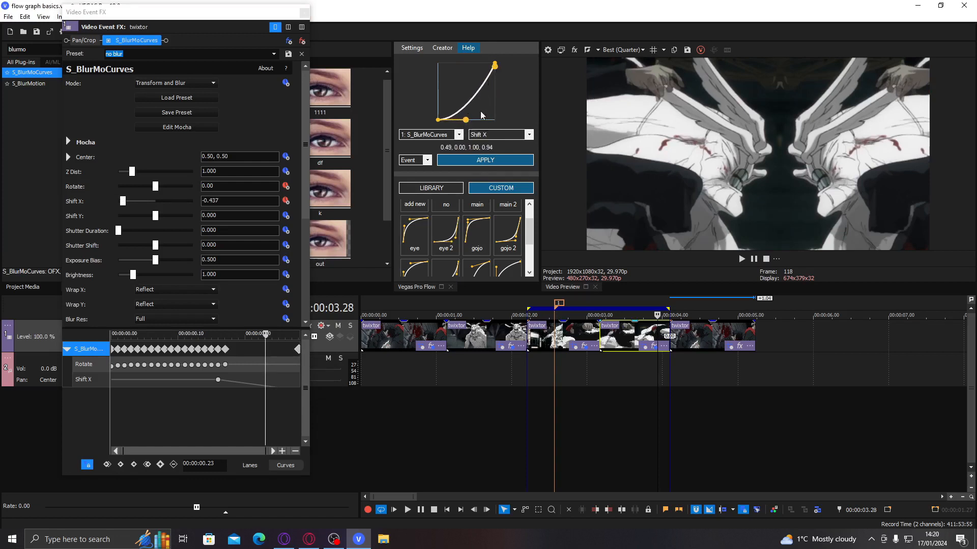
pyautogui.moveTo(469, 125); pyautogui.dragTo(484, 126)
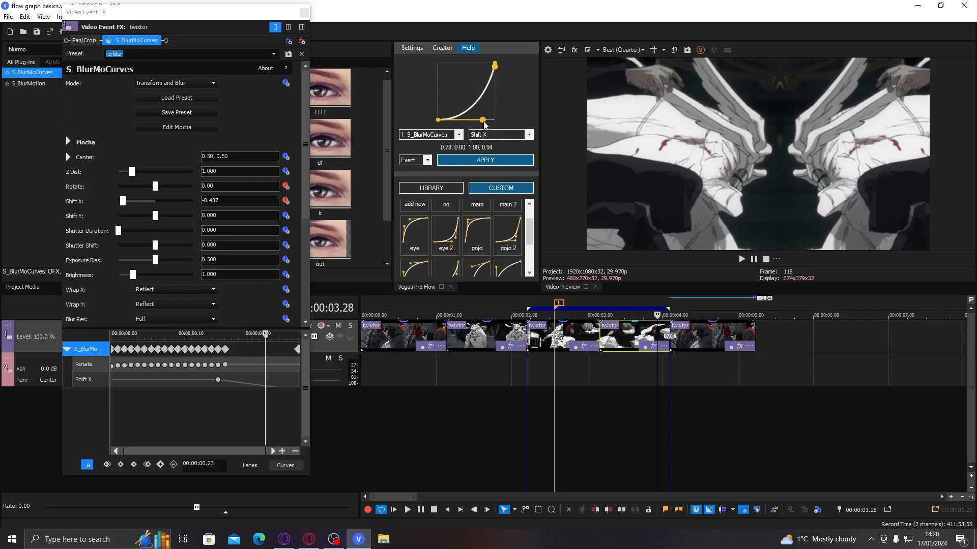
pyautogui.moveTo(493, 70); pyautogui.dragTo(488, 113)
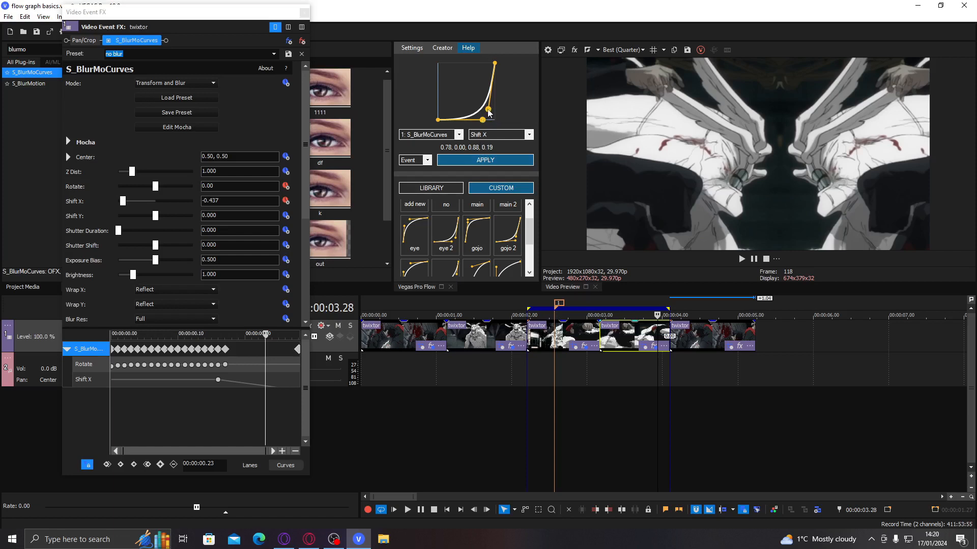
pyautogui.moveTo(488, 110); pyautogui.dragTo(488, 107)
pyautogui.click(491, 161)
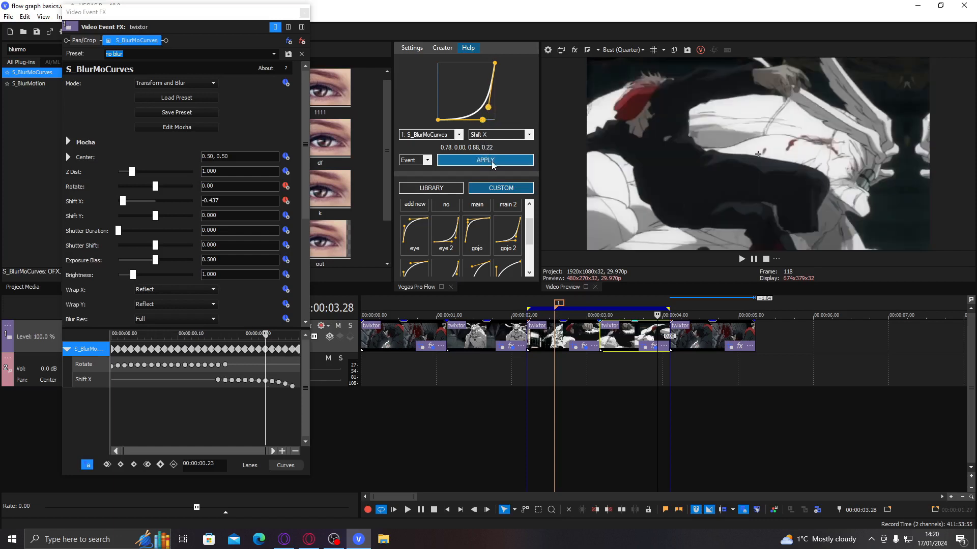
# Step: Extend the loop region to the end of the last clip and review the fourth clip's S_BlurMoCurves settings
pyautogui.click(304, 13)
pyautogui.moveTo(665, 308); pyautogui.dragTo(749, 315)
pyautogui.click(652, 347)
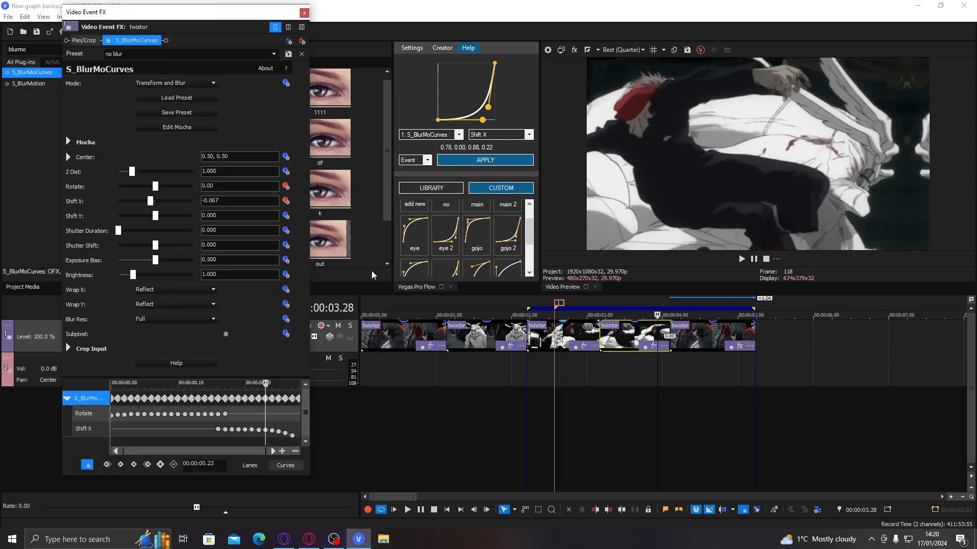
pyautogui.click(304, 12)
# Step: Apply the S_BlurMoCurves preset between flash and jo to the last clip
pyautogui.moveTo(191, 241); pyautogui.dragTo(579, 290)
pyautogui.moveTo(297, 216); pyautogui.dragTo(277, 207)
pyautogui.moveTo(201, 198); pyautogui.dragTo(284, 228)
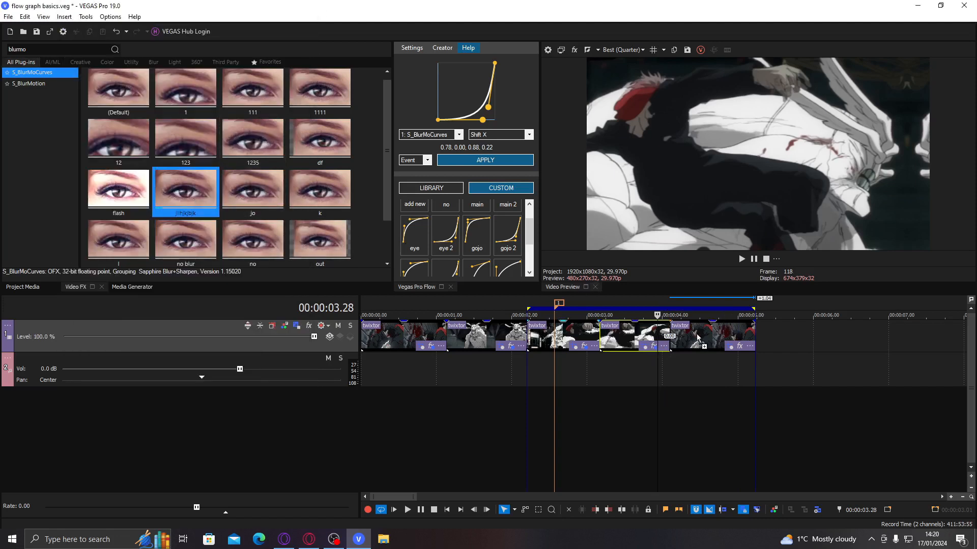
pyautogui.moveTo(698, 339); pyautogui.dragTo(698, 338)
# Step: Animate the last clip's Shift X from 0.500 at its start to 0.000 just past 00:00:00.20
pyautogui.moveTo(159, 206); pyautogui.dragTo(220, 214)
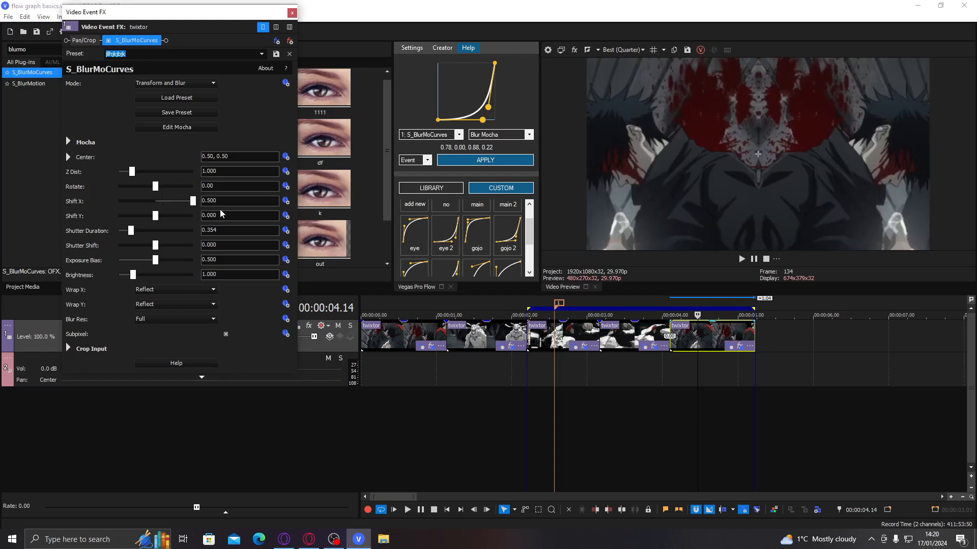
pyautogui.click(285, 201)
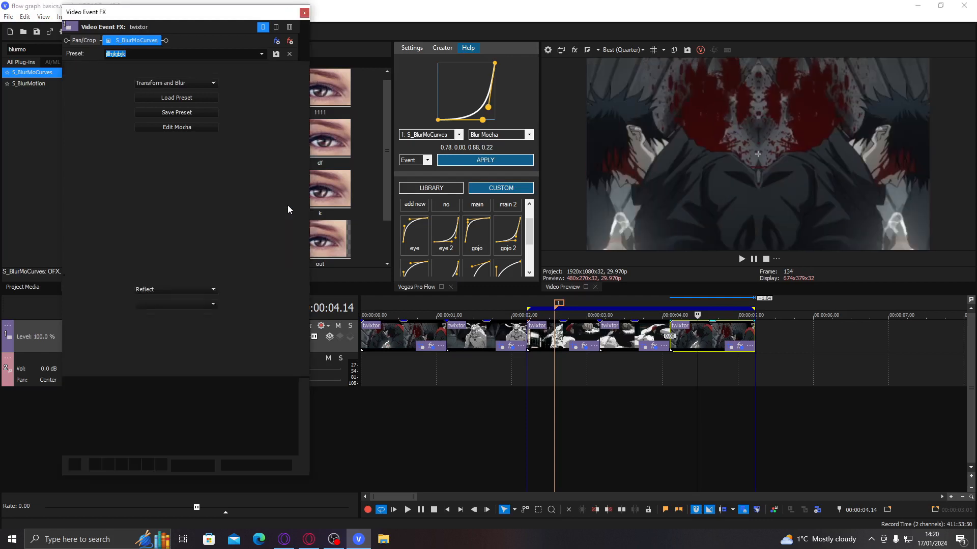
pyautogui.click(721, 337)
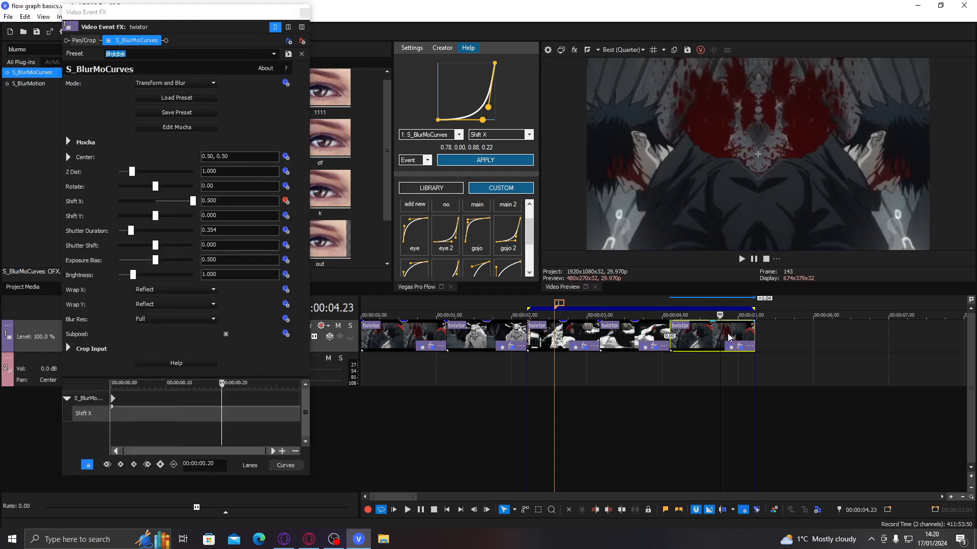
pyautogui.doubleClick(151, 205)
pyautogui.moveTo(222, 416); pyautogui.dragTo(234, 416)
# Step: Shape an ease-out curve with handles 0.10, 0.81, 0.30, 0.93 from the gojo preset and apply it to the last clip's Shift X
pyautogui.click(693, 333)
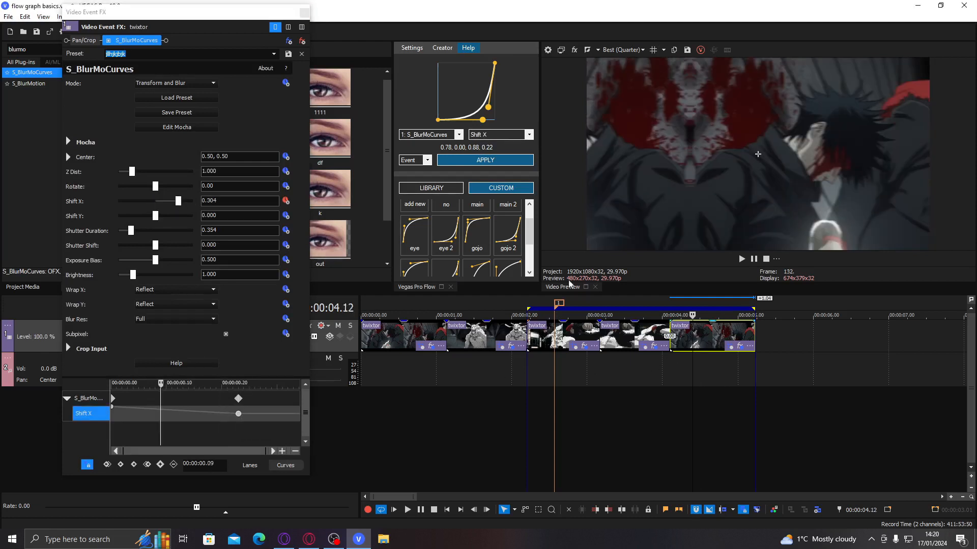
pyautogui.click(469, 241)
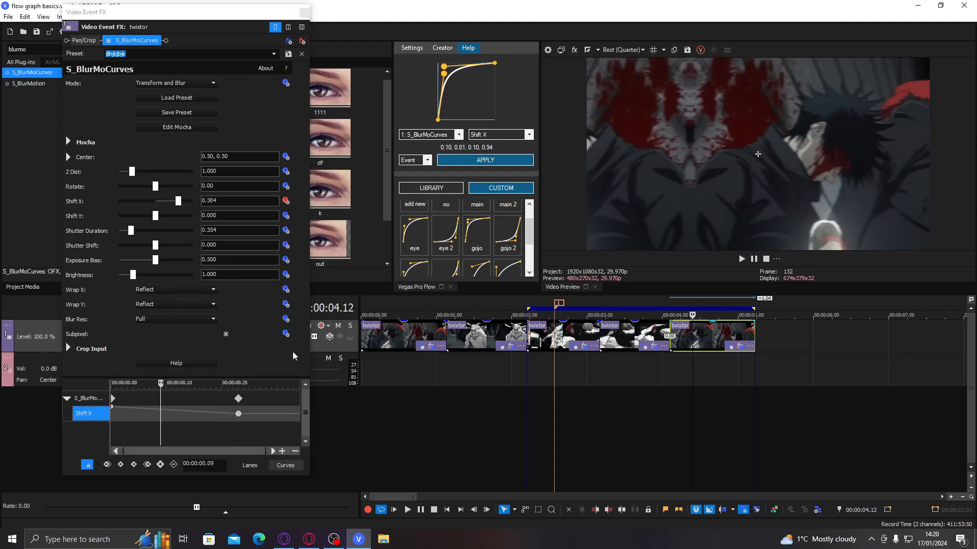
pyautogui.moveTo(159, 391); pyautogui.dragTo(167, 390)
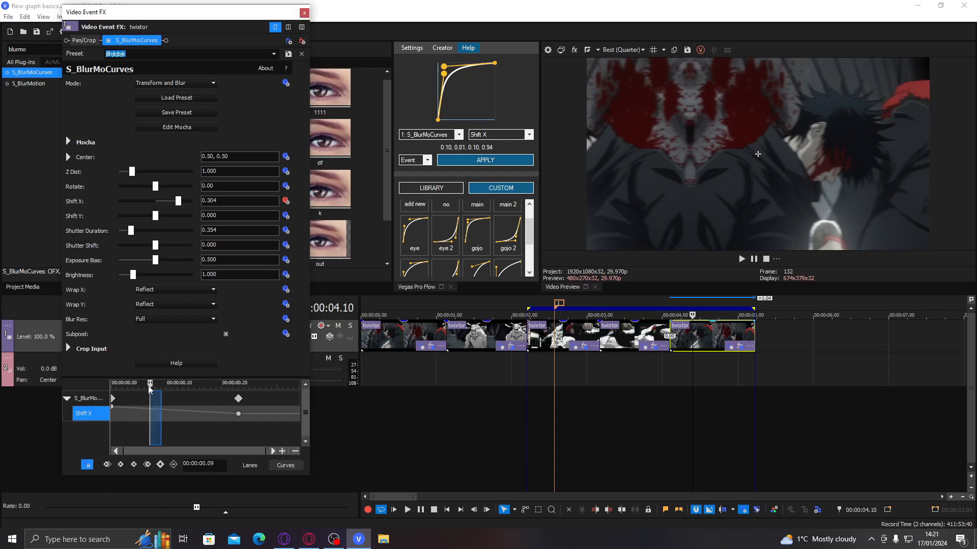
pyautogui.moveTo(445, 66); pyautogui.dragTo(448, 71)
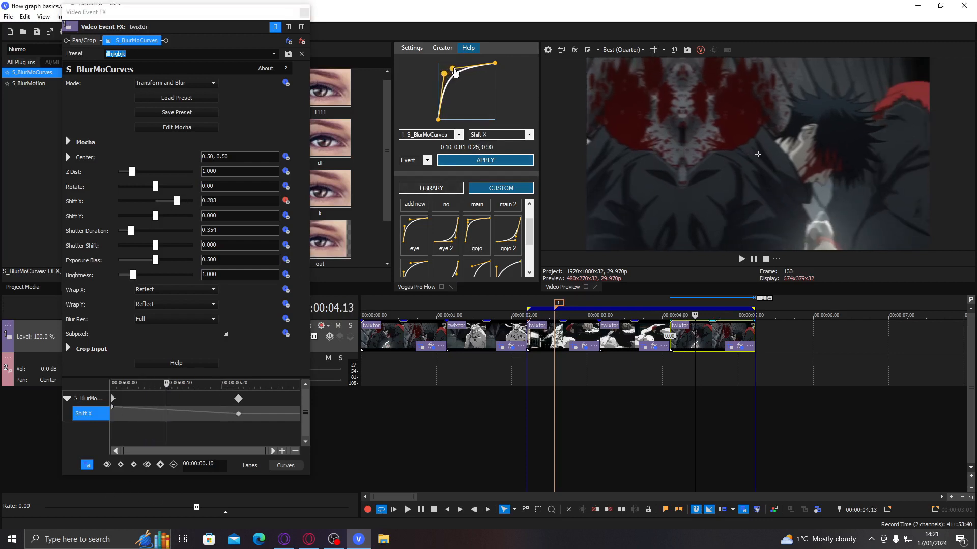
pyautogui.click(485, 159)
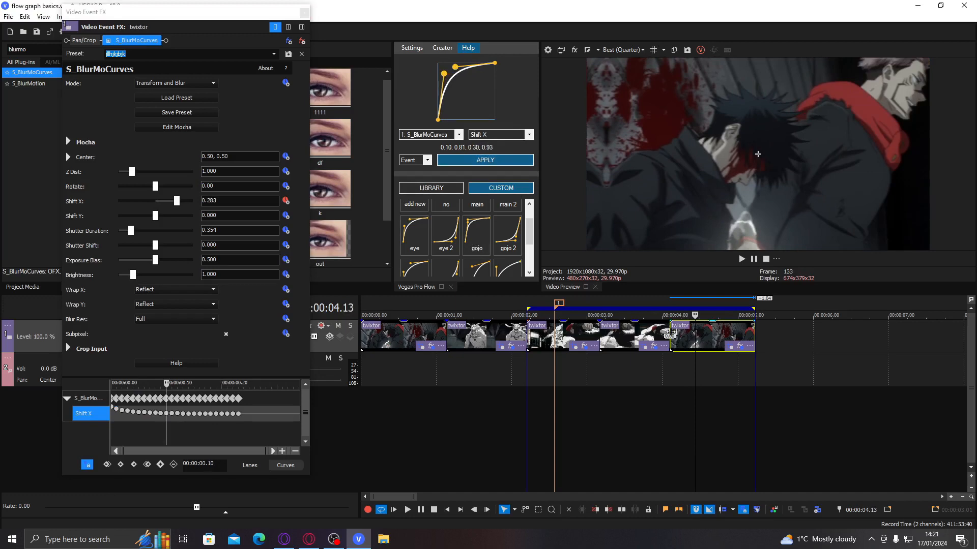
# Step: Play back the final clips repeatedly to check the horizontal shift transition across the last cut
pyautogui.click(642, 338)
pyautogui.press('space')
pyautogui.press('space')
pyautogui.press('space')
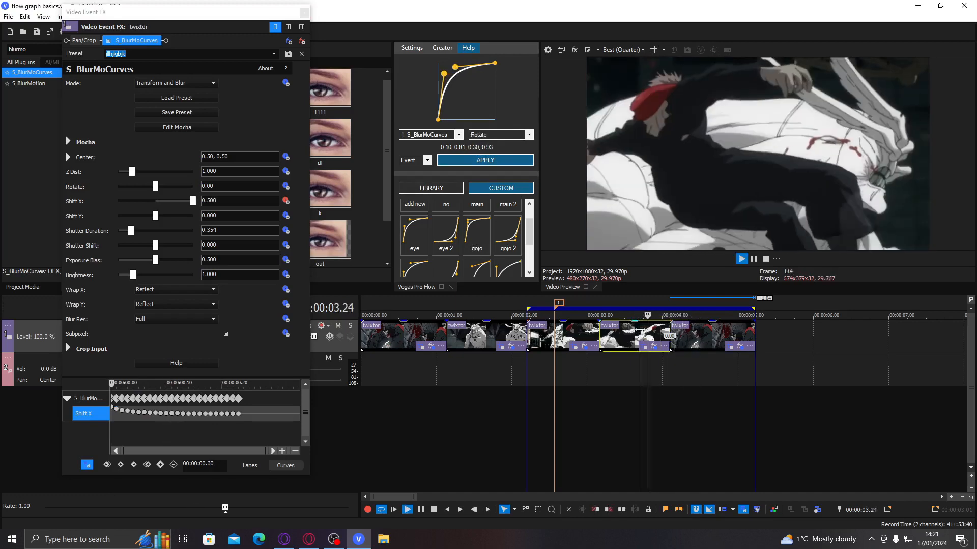
pyautogui.press('space')
pyautogui.press('space')
pyautogui.press('space')
pyautogui.press('space')
pyautogui.press('space')
pyautogui.hotkey('shift', 'space')
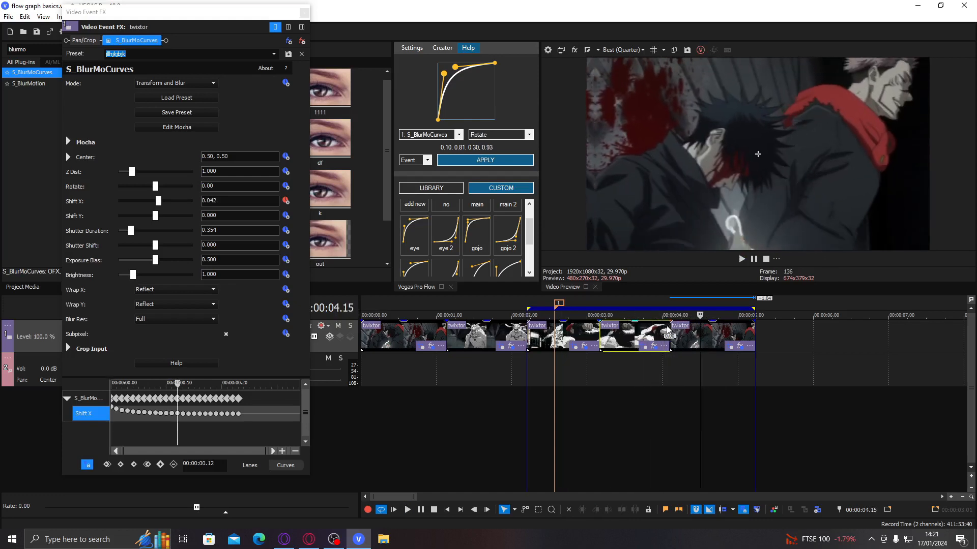
pyautogui.click(629, 331)
pyautogui.press('space')
pyautogui.press('space')
pyautogui.press('space')
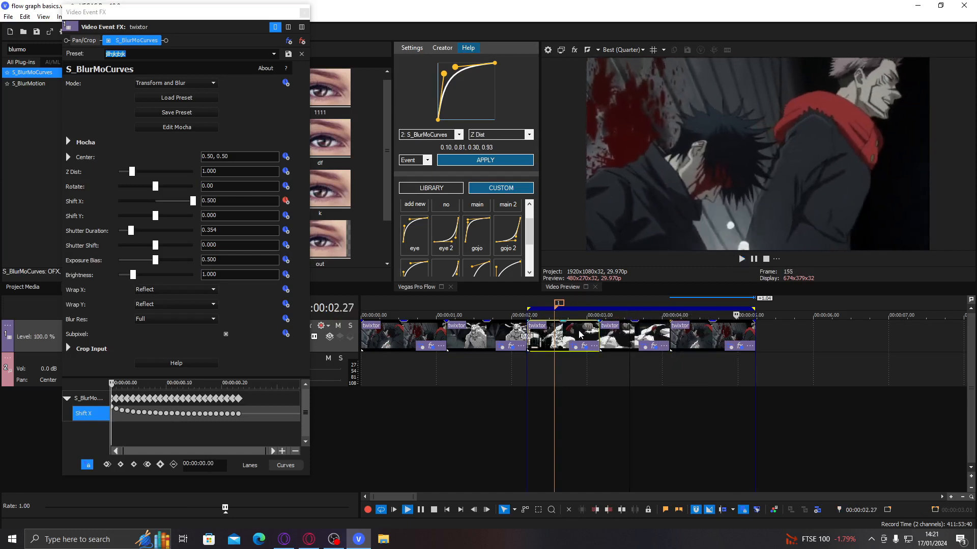
pyautogui.click(592, 332)
pyautogui.press('space')
pyautogui.click(648, 334)
pyautogui.press('space')
pyautogui.press('space')
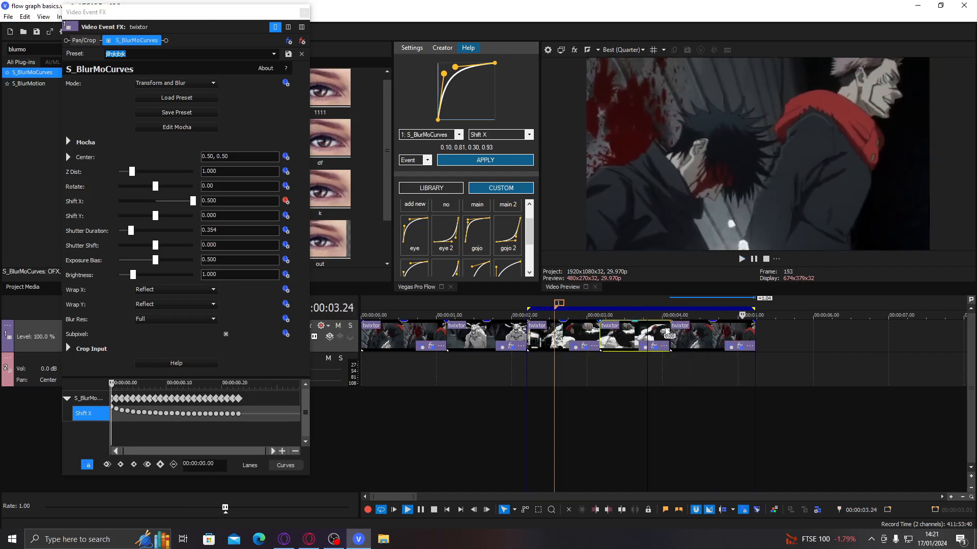
# Step: Trim the last clip's end to the end of the loop region at 00:00:05.07
pyautogui.press('space')
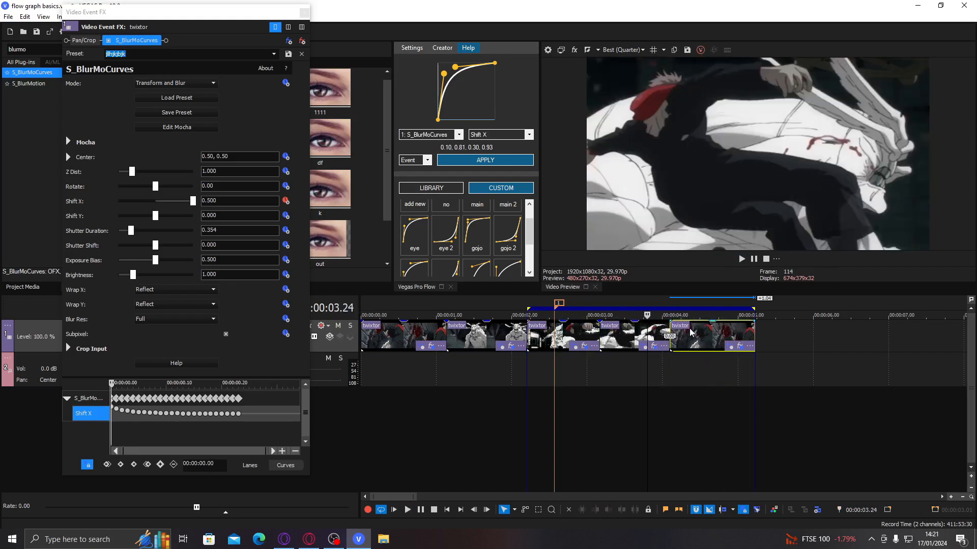
pyautogui.rightClick(689, 333)
pyautogui.click(708, 205)
pyautogui.moveTo(671, 332); pyautogui.dragTo(755, 328)
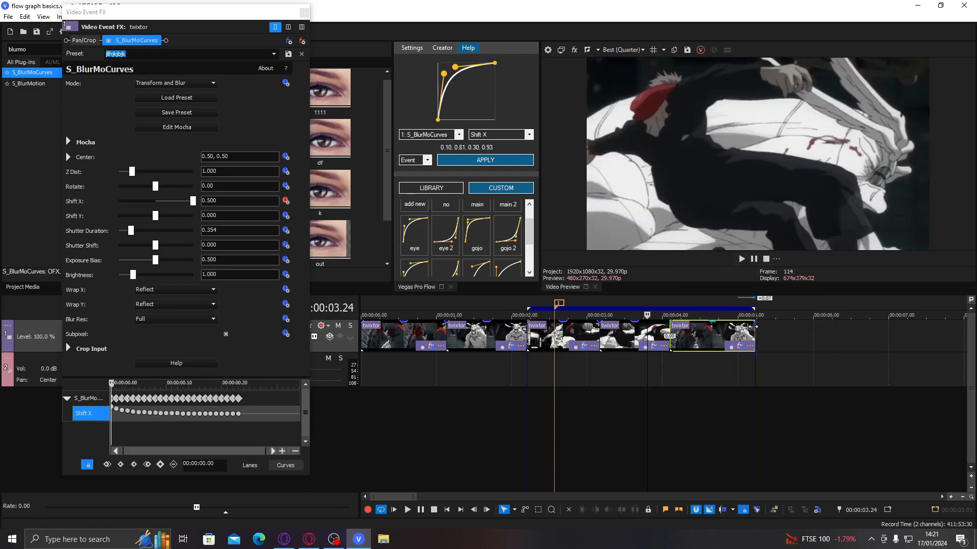
pyautogui.rightClick(717, 333)
pyautogui.click(765, 217)
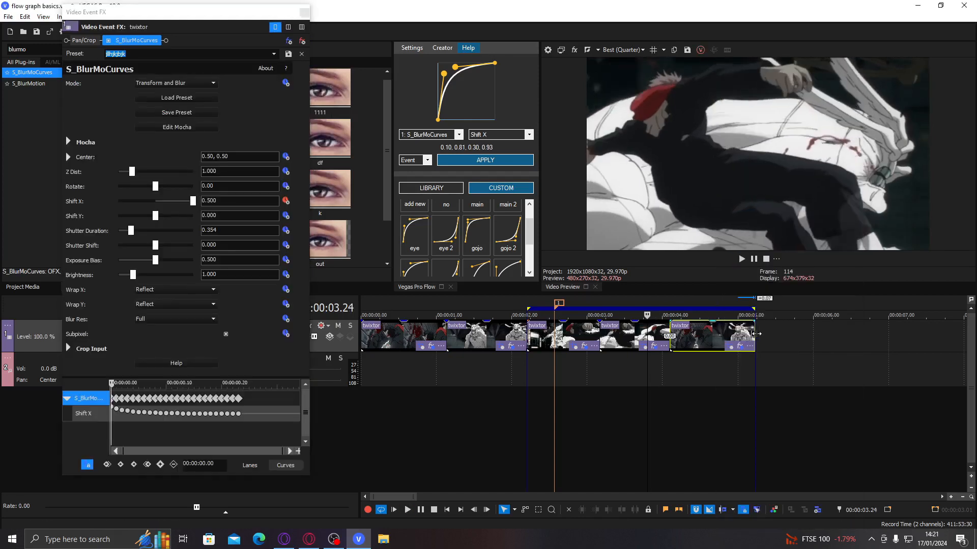
# Step: Play back the final clips repeatedly to check the shift direction across the last cut
pyautogui.press('space')
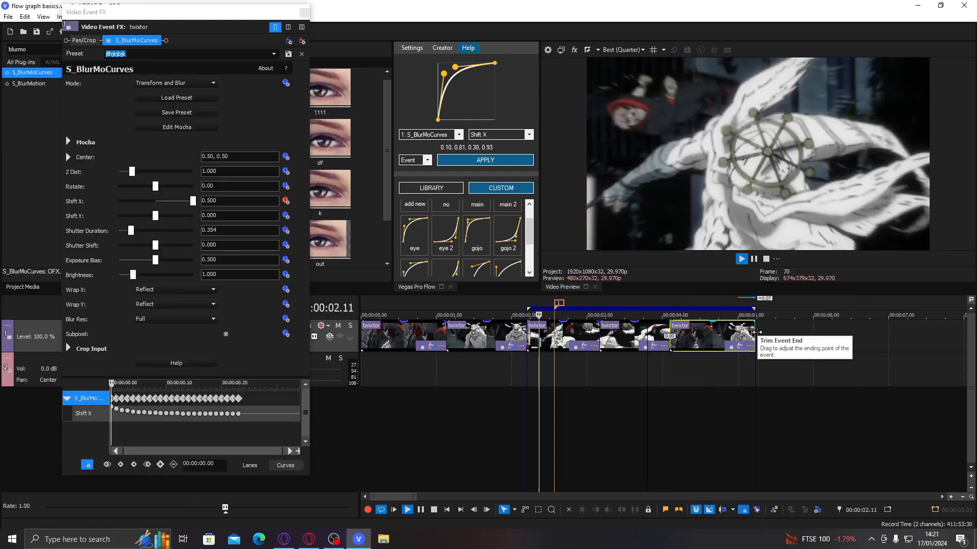
pyautogui.press('space')
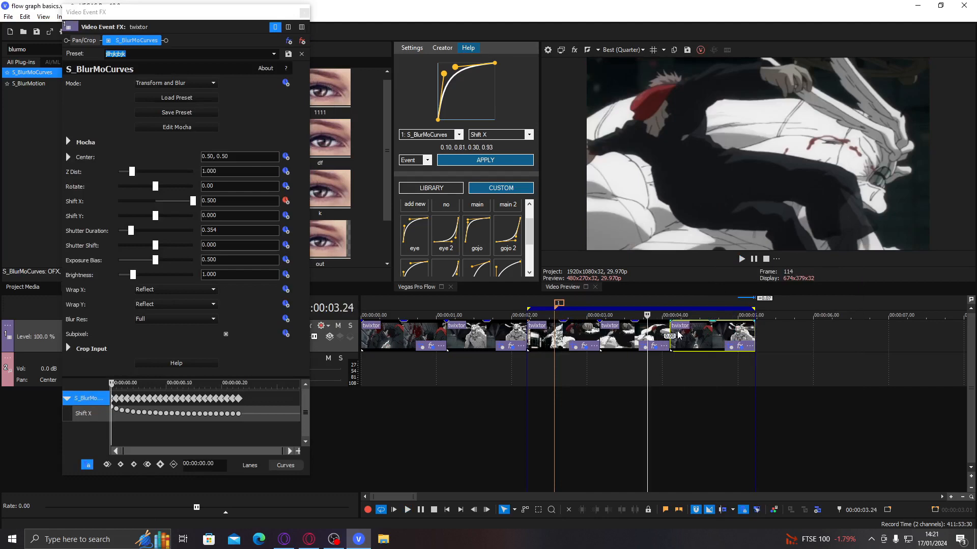
pyautogui.press('space')
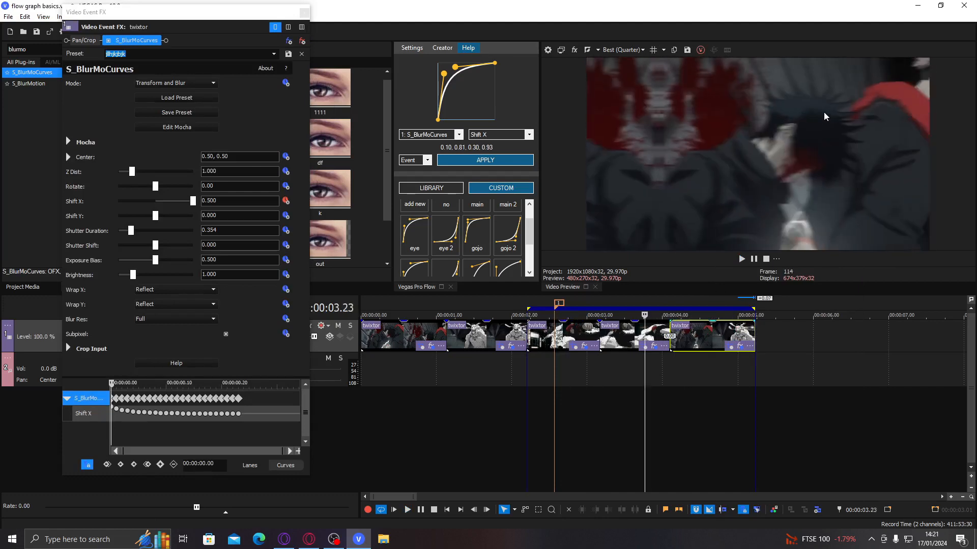
pyautogui.press('space')
pyautogui.press('space')
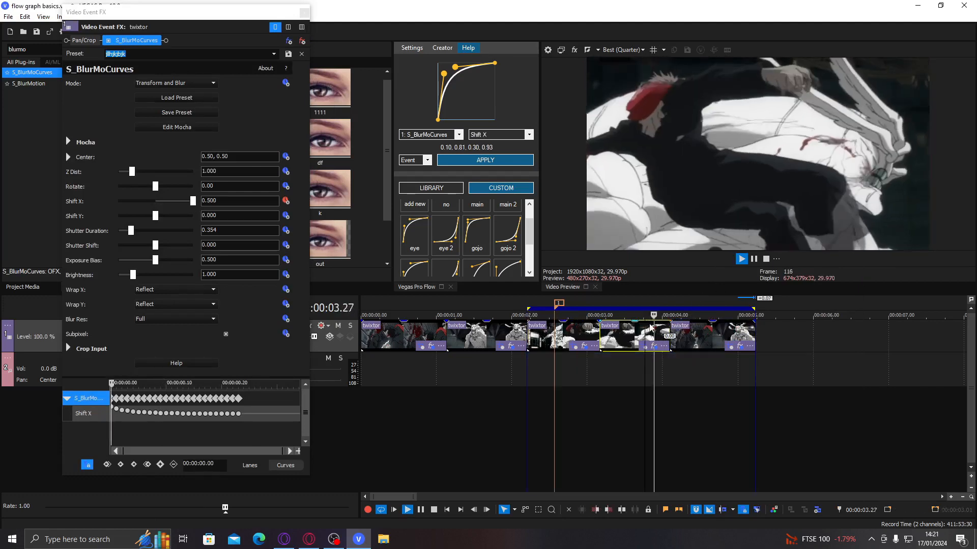
pyautogui.press('space')
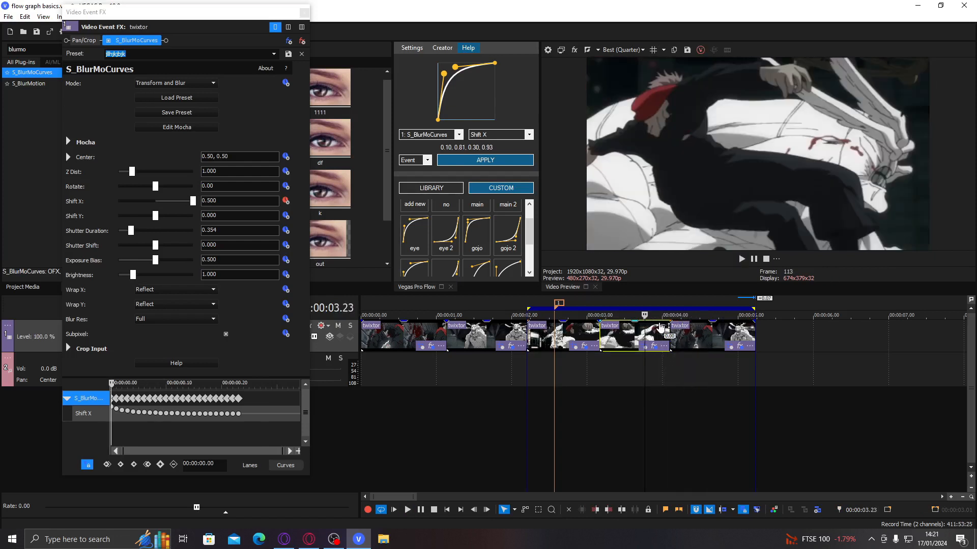
pyautogui.click(657, 331)
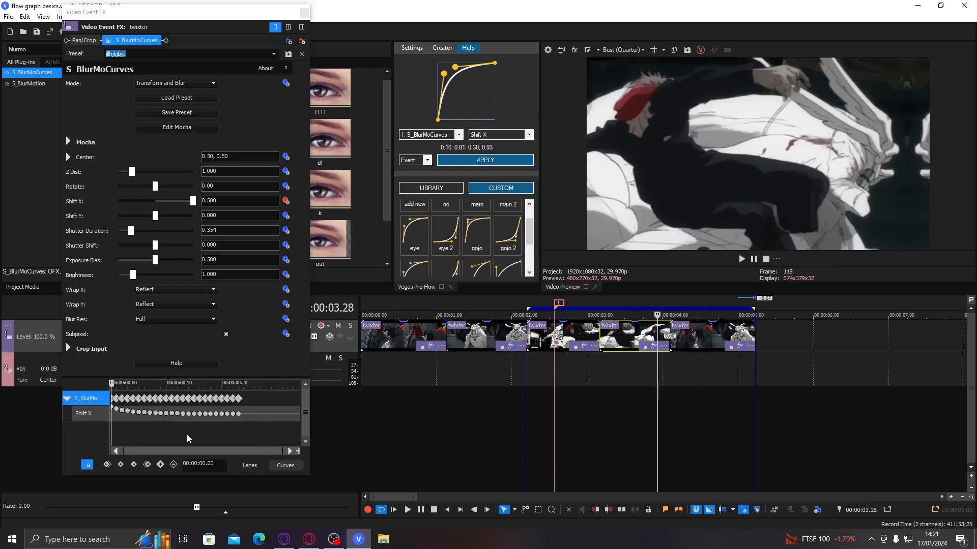
pyautogui.press('space')
pyautogui.press('space')
# Step: Set the second-to-last clip's Shift X to 0.750 at its end, 00:00:00.28
pyautogui.click(654, 348)
pyautogui.moveTo(272, 440); pyautogui.dragTo(302, 442)
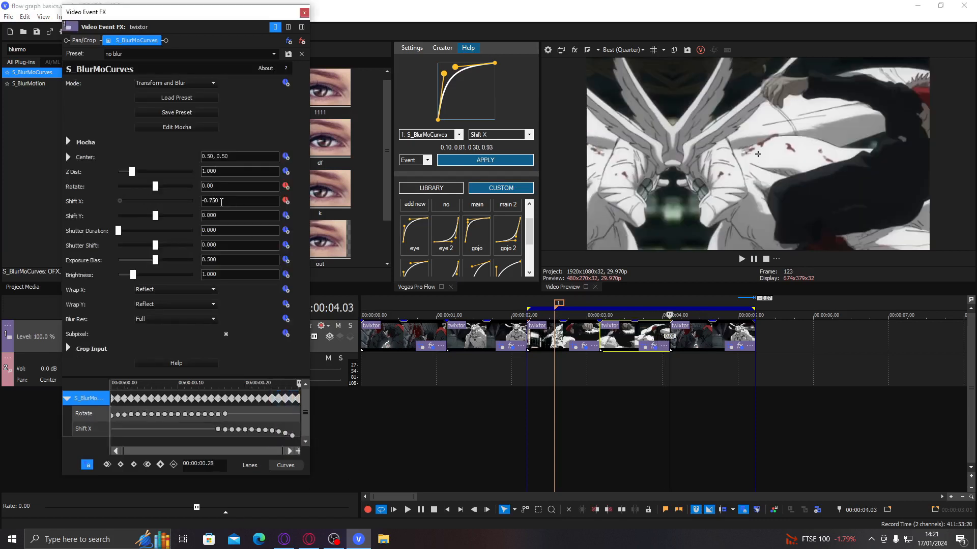
pyautogui.click(204, 200)
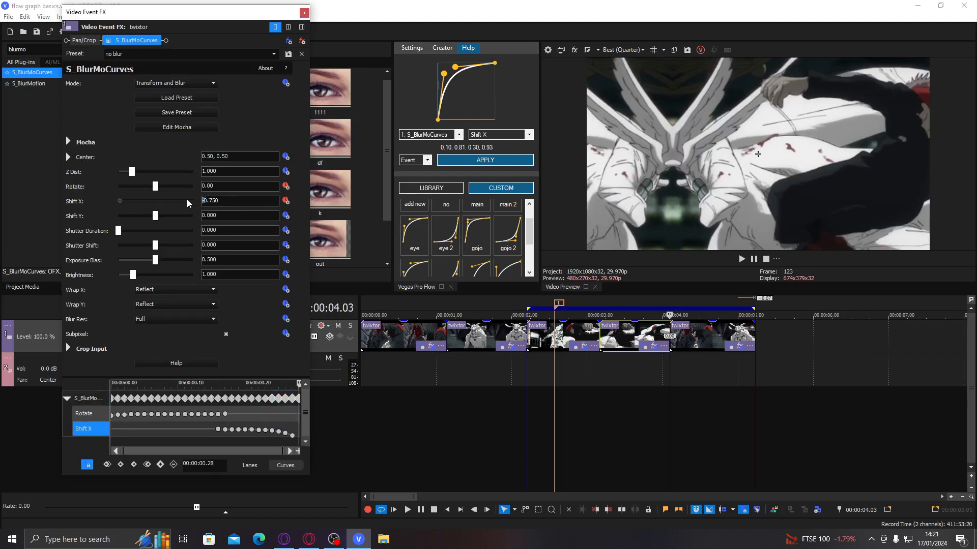
pyautogui.press('BackSpace')
pyautogui.press('Return')
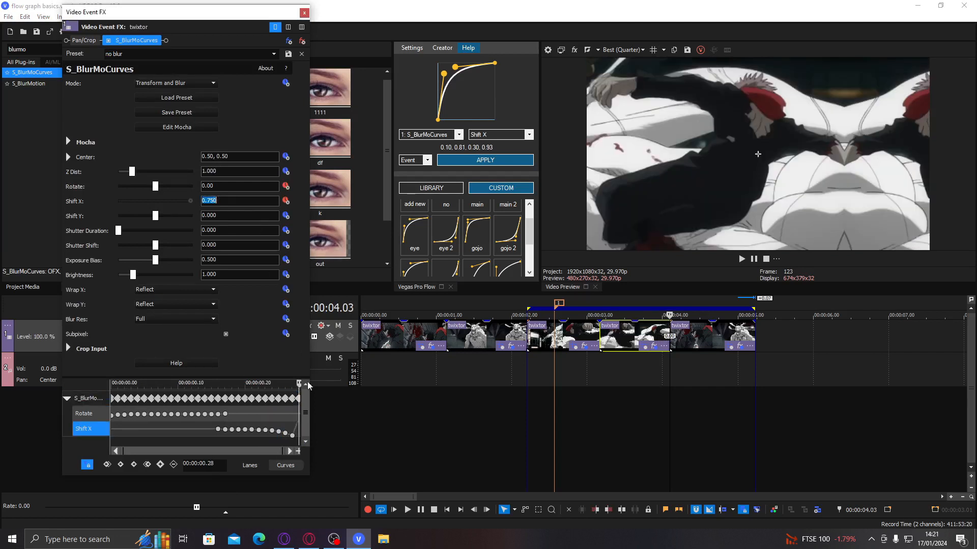
# Step: Delete the second-to-last clip's in-between Shift X keyframes and apply the eye 2 curve (0.73, 0.02, 0.89, 0.18) to Shift X
pyautogui.click(292, 436)
pyautogui.moveTo(292, 435); pyautogui.dragTo(227, 433)
pyautogui.click(662, 331)
pyautogui.click(440, 235)
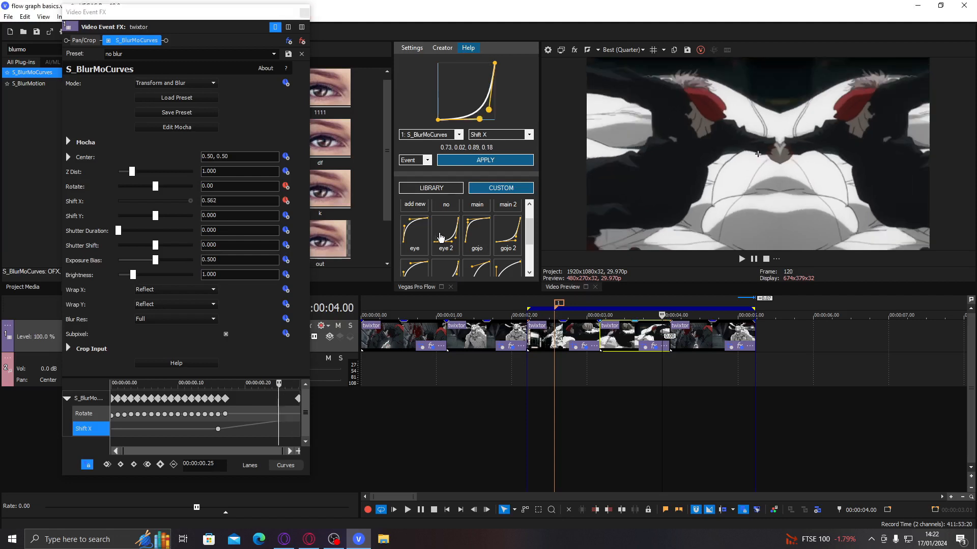
pyautogui.click(455, 161)
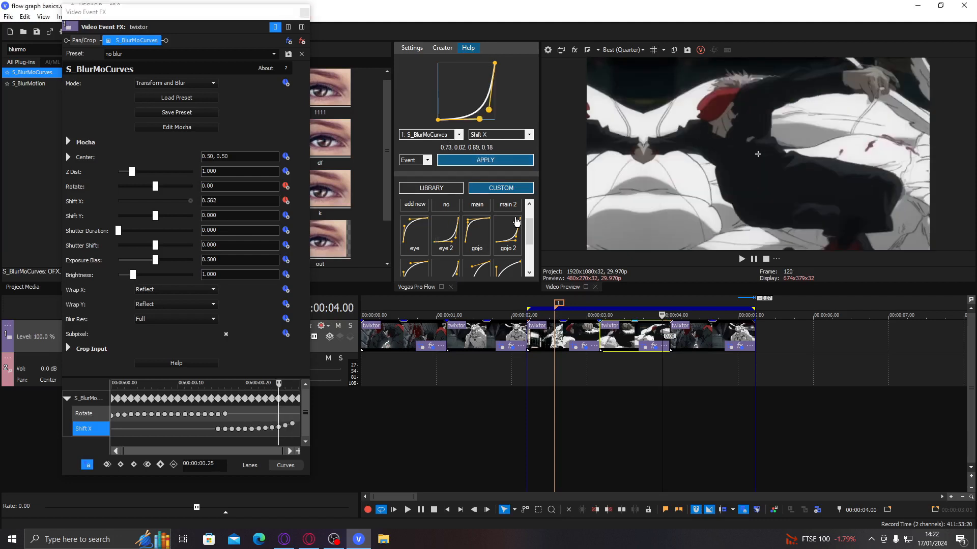
# Step: Step frame by frame and play through the last cut to compare the shift directions of both clips
pyautogui.click(652, 333)
pyautogui.press('Right')
pyautogui.press('Right')
pyautogui.press('Right')
pyautogui.press('Right')
pyautogui.press('Right')
pyautogui.press('Right')
pyautogui.press('Right')
pyautogui.press('Right')
pyautogui.press('Right')
pyautogui.press('Right')
pyautogui.press('Right')
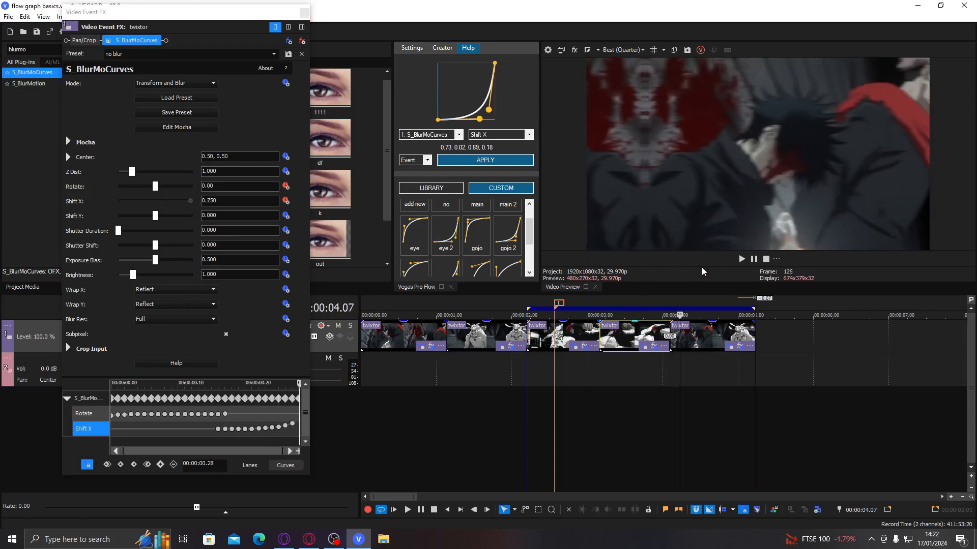
pyautogui.press('space')
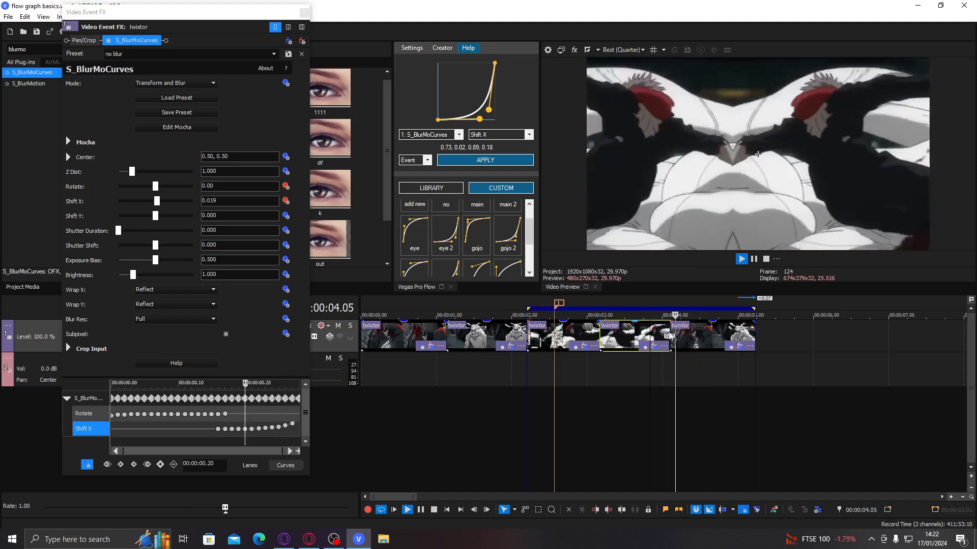
pyautogui.press('space')
# Step: Set the last clip's starting Shift X to -0.500 and delete its in-between Shift X keyframes
pyautogui.click(739, 348)
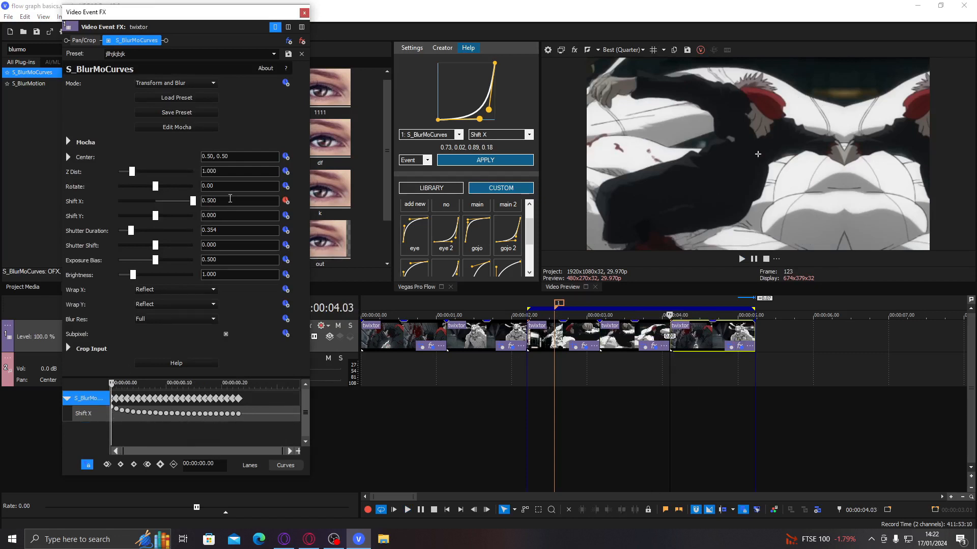
pyautogui.click(213, 200)
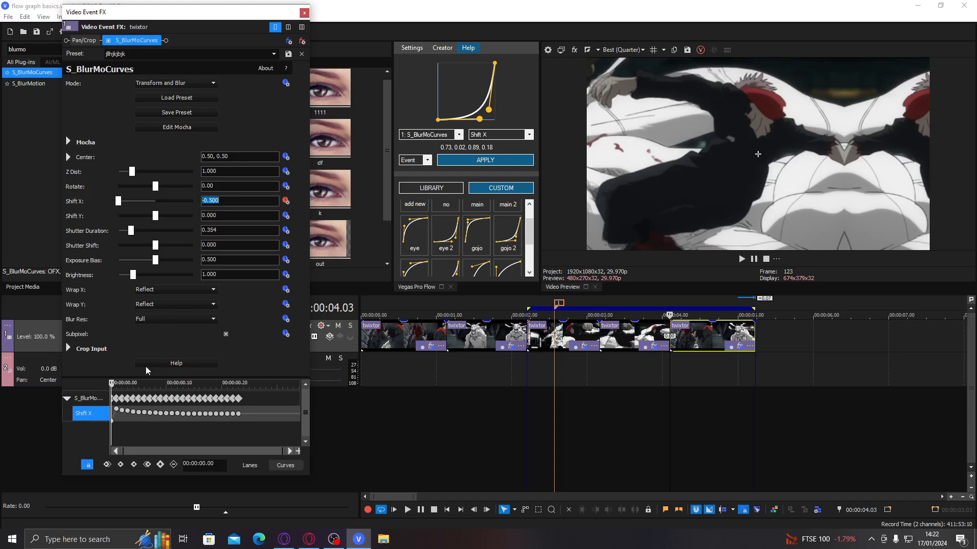
pyautogui.click(117, 409)
pyautogui.keyDown('shift'); pyautogui.click(233, 414); pyautogui.keyUp('shift')
pyautogui.press('Delete')
# Step: Apply the gojo ease-out curve (0.10, 0.81, 0.10, 0.94) to the last clip's Shift X
pyautogui.click(680, 333)
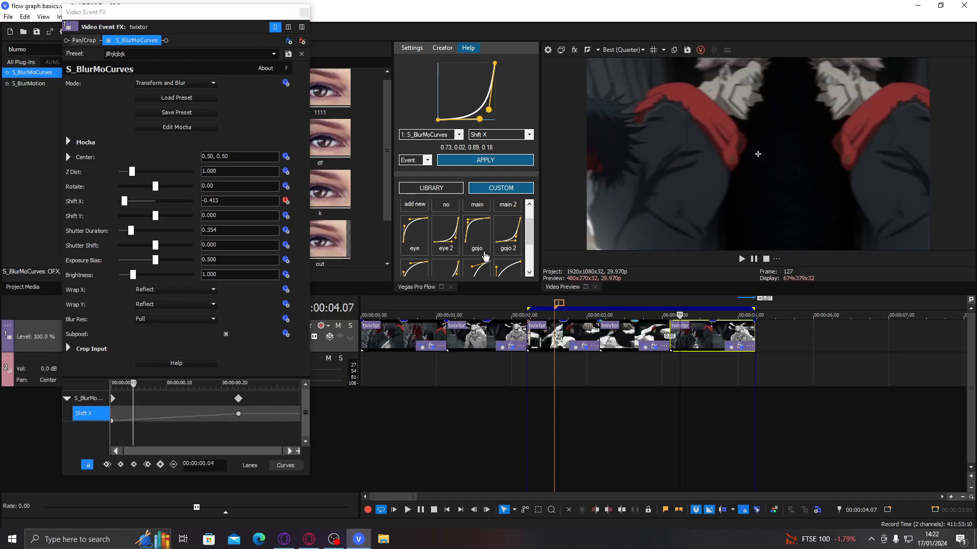
pyautogui.click(472, 247)
pyautogui.click(478, 162)
# Step: Review the Shift X keyframes of the second-to-last and last clips, then close the effect settings
pyautogui.click(657, 346)
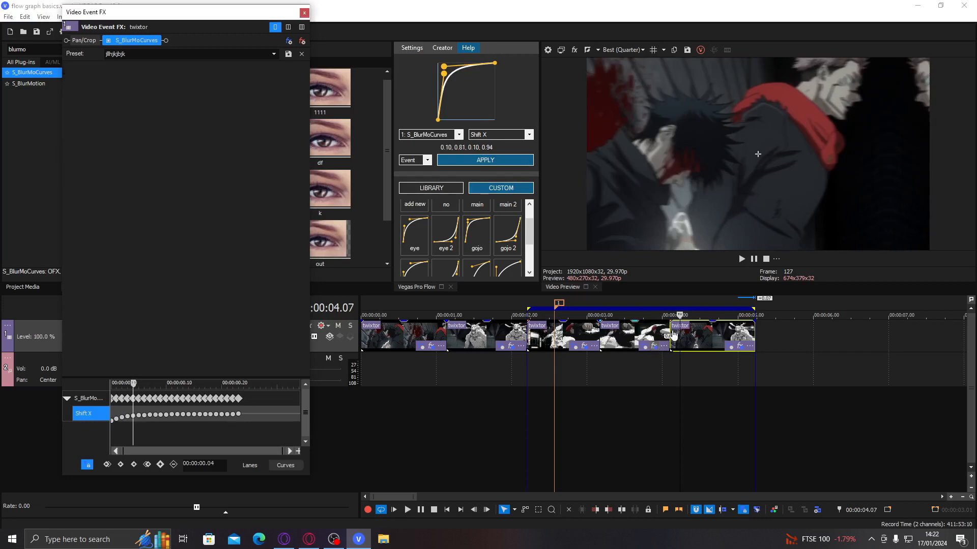
pyautogui.moveTo(264, 440); pyautogui.dragTo(312, 434)
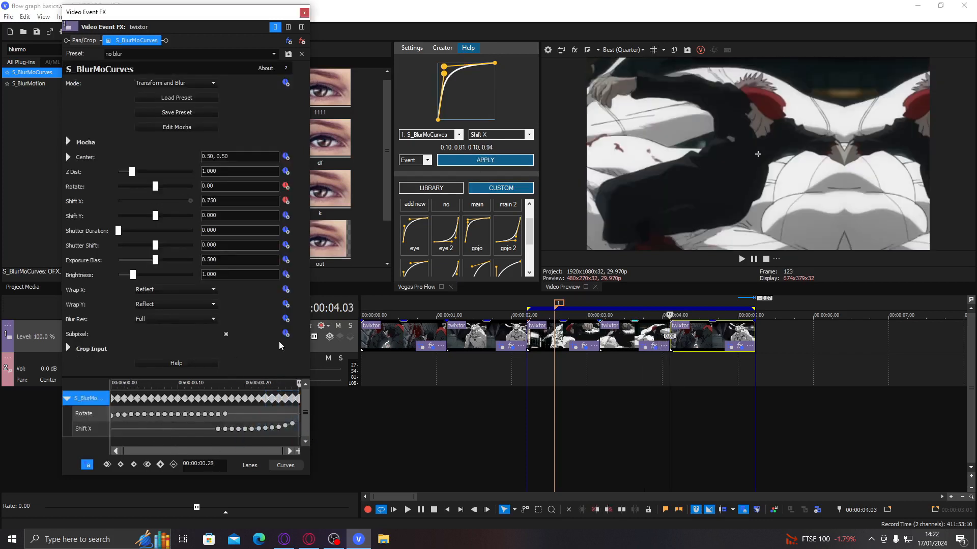
pyautogui.click(740, 348)
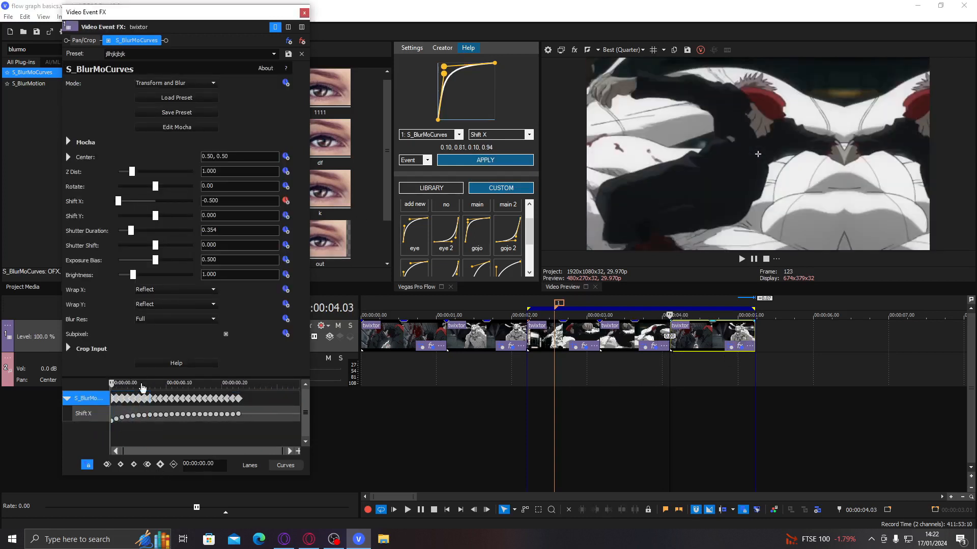
pyautogui.moveTo(135, 435); pyautogui.dragTo(233, 435)
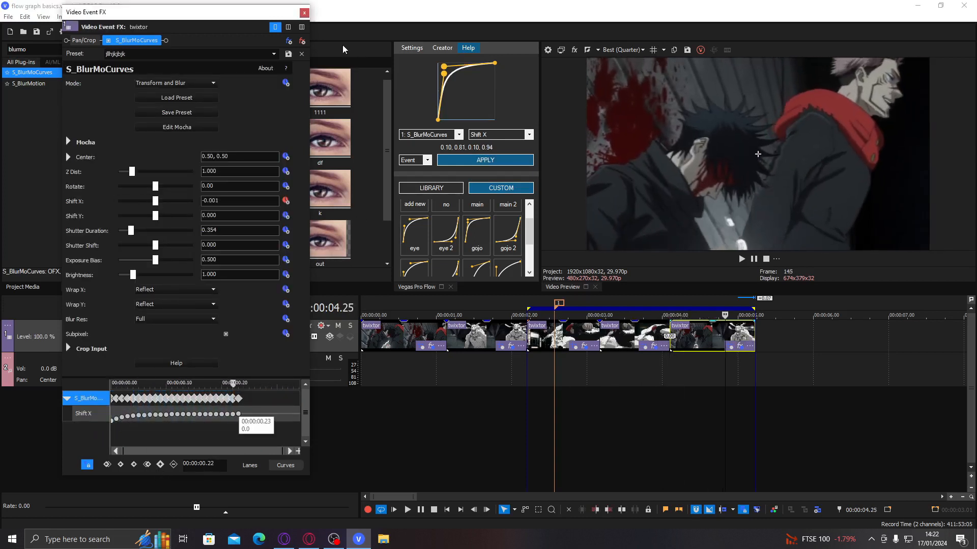
pyautogui.click(304, 12)
# Step: Play back the last cut repeatedly to check the reversed horizontal shift transition
pyautogui.click(653, 331)
pyautogui.press('space')
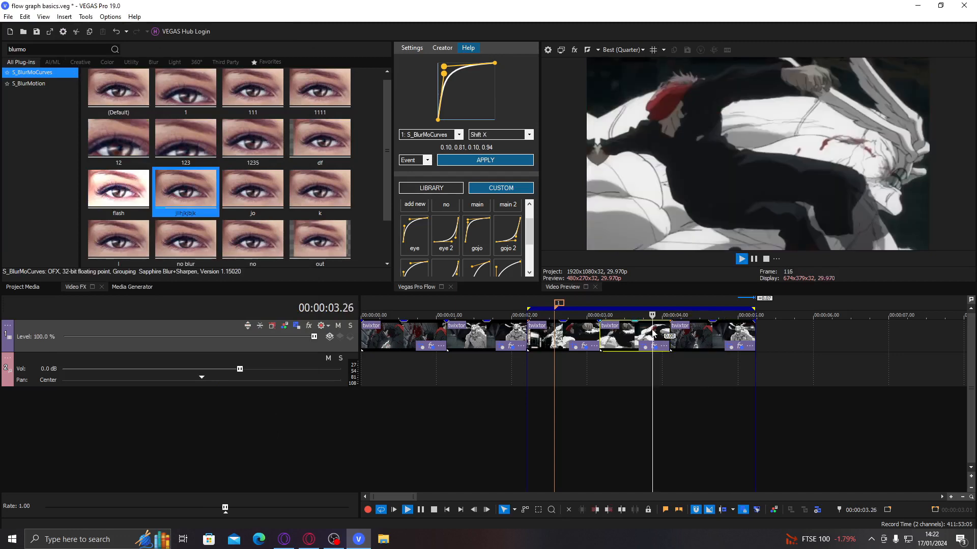
pyautogui.press('space')
pyautogui.press('space')
pyautogui.press('space')
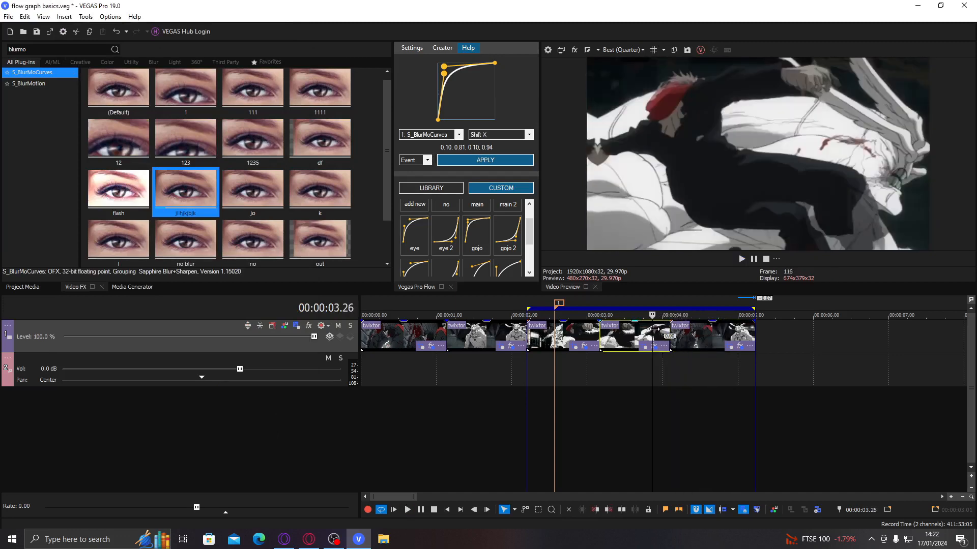
pyautogui.press('space')
pyautogui.press('space')
# Step: Animate the last clip's Shift Y from 0.000 just past mid-clip to -0.500 at its end, 00:00:01.04
pyautogui.click(710, 332)
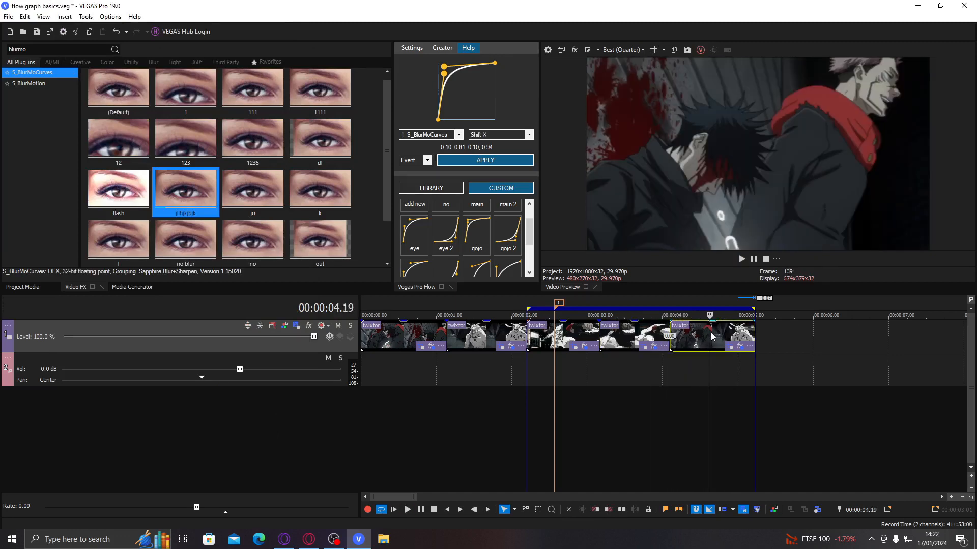
pyautogui.click(733, 337)
pyautogui.click(741, 346)
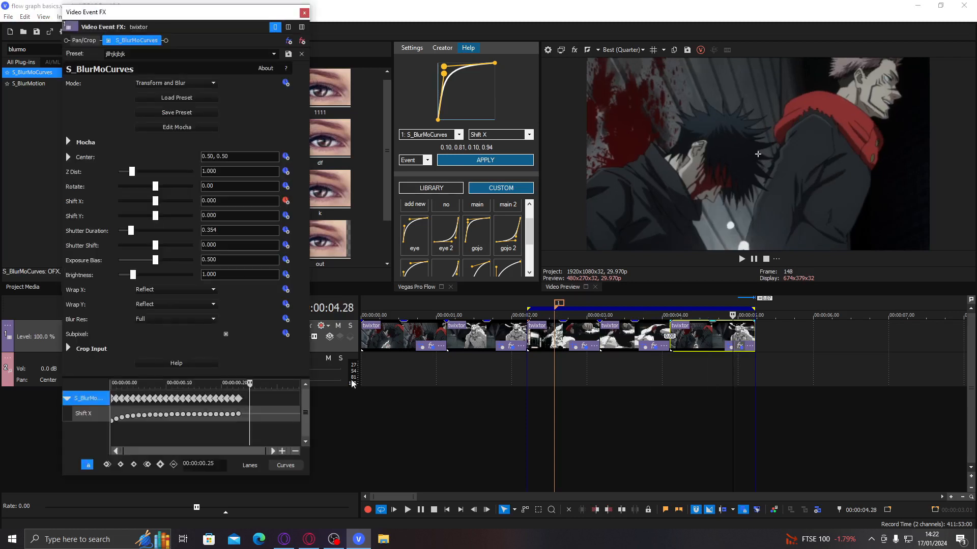
pyautogui.click(286, 216)
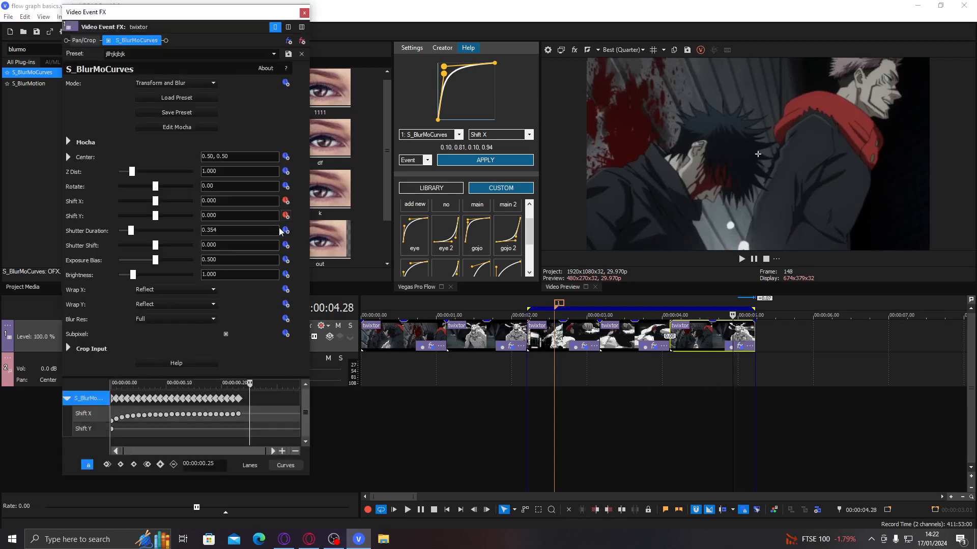
pyautogui.moveTo(112, 429); pyautogui.dragTo(309, 410)
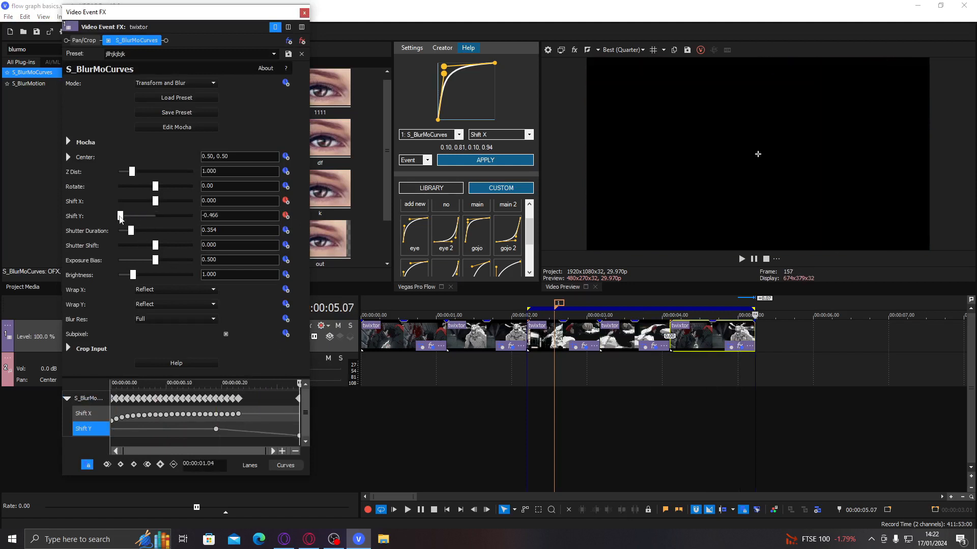
pyautogui.moveTo(299, 436); pyautogui.dragTo(288, 436)
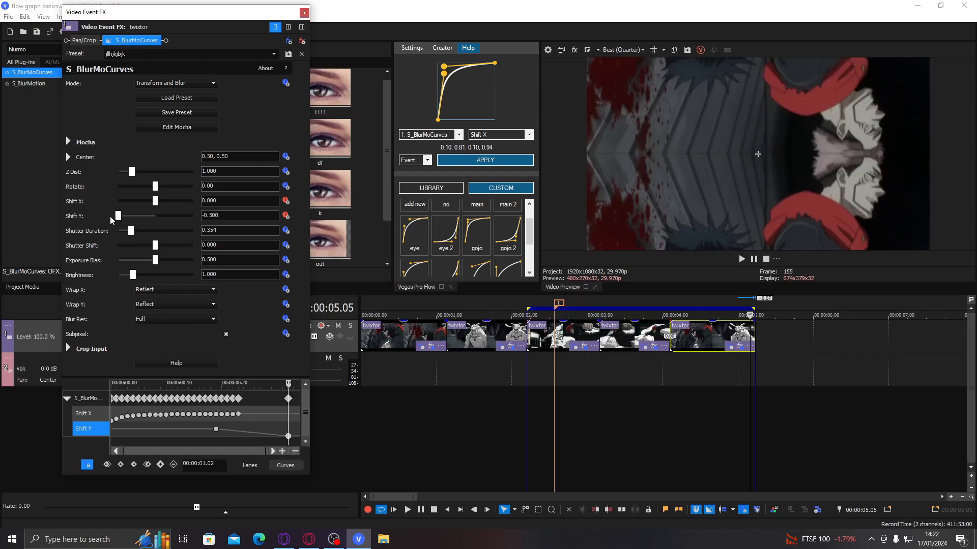
pyautogui.moveTo(110, 216)
pyautogui.mouseDown()
pyautogui.moveTo(208, 234)
pyautogui.moveTo(115, 228)
pyautogui.mouseUp()
pyautogui.moveTo(289, 436); pyautogui.dragTo(351, 413)
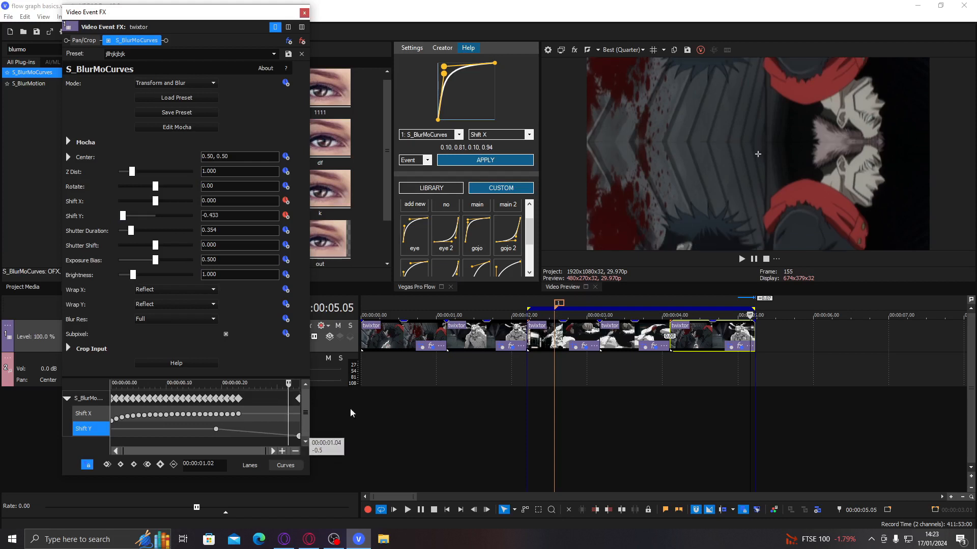
# Step: Paste a copy of the second-to-last clip after the last clip at 00:00:05.07
pyautogui.click(739, 339)
pyautogui.click(635, 339)
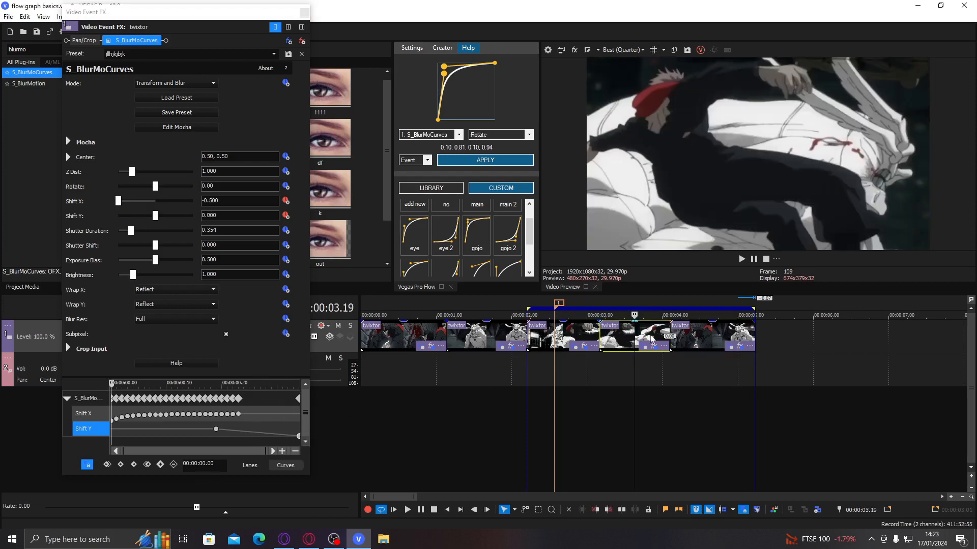
pyautogui.click(757, 333)
pyautogui.hotkey('ctrl', 'v')
pyautogui.click(759, 339)
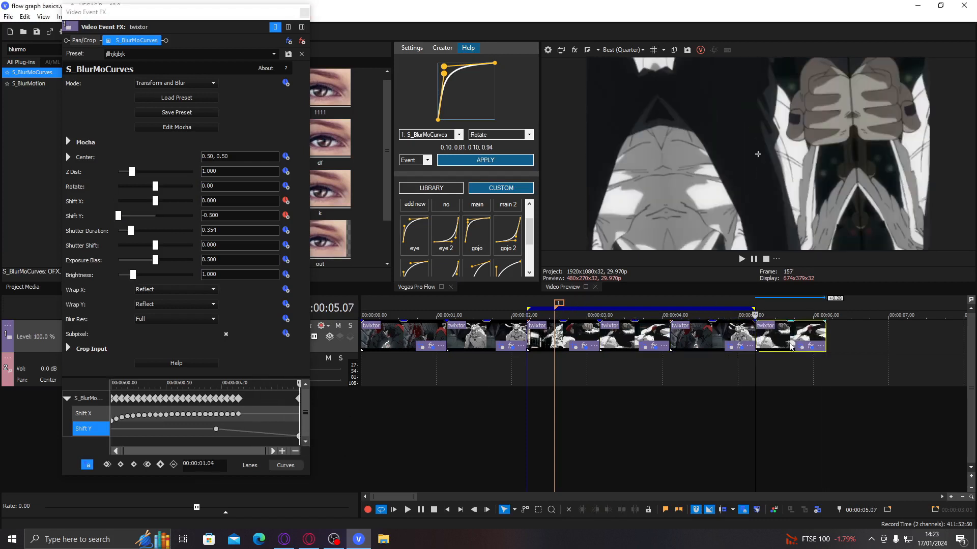
# Step: Remove the Rotate and Shift X animation from the pasted clip's S_BlurMoCurves effect
pyautogui.click(812, 347)
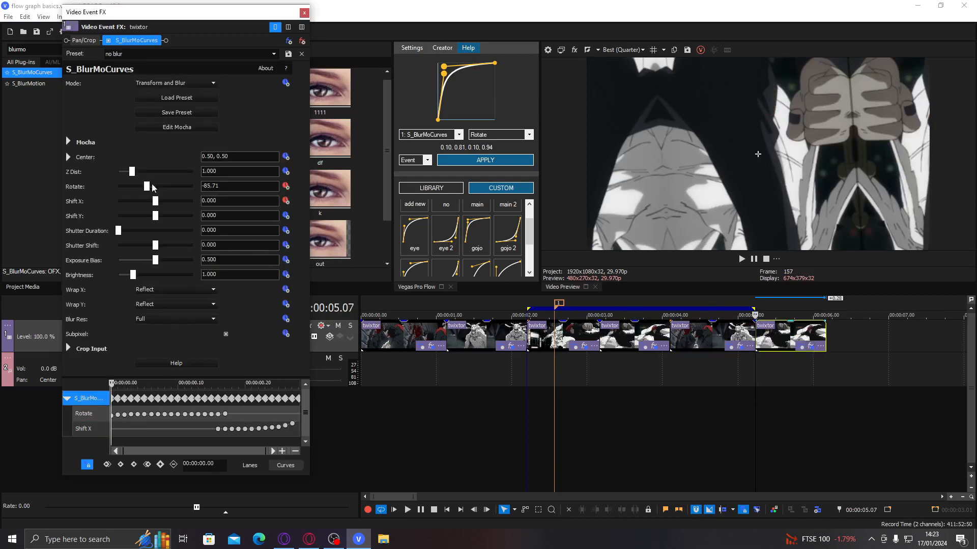
pyautogui.doubleClick(152, 188)
pyautogui.click(288, 189)
pyautogui.click(286, 201)
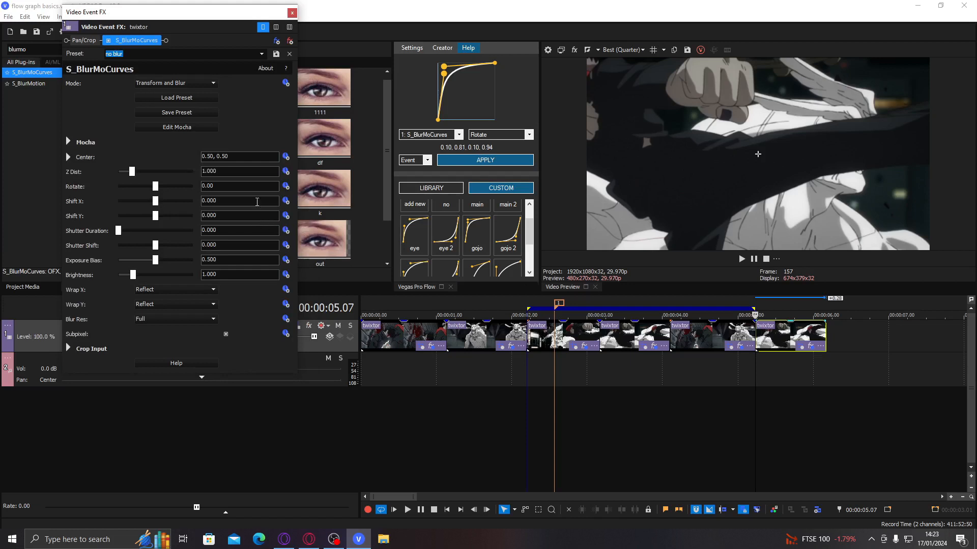
# Step: Animate the pasted last clip's Shift Y from 0.500 at its start to its default at 00:00:00.18
pyautogui.click(740, 348)
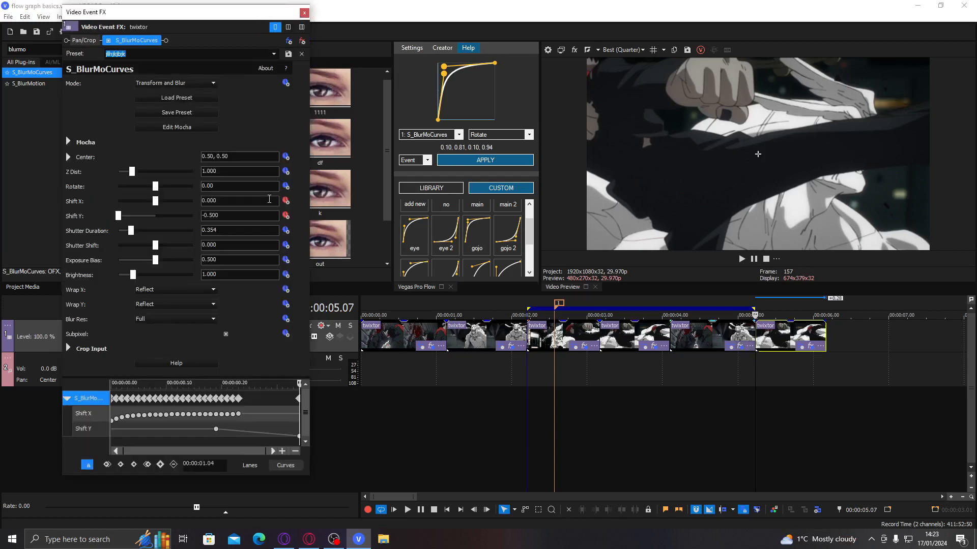
pyautogui.click(810, 346)
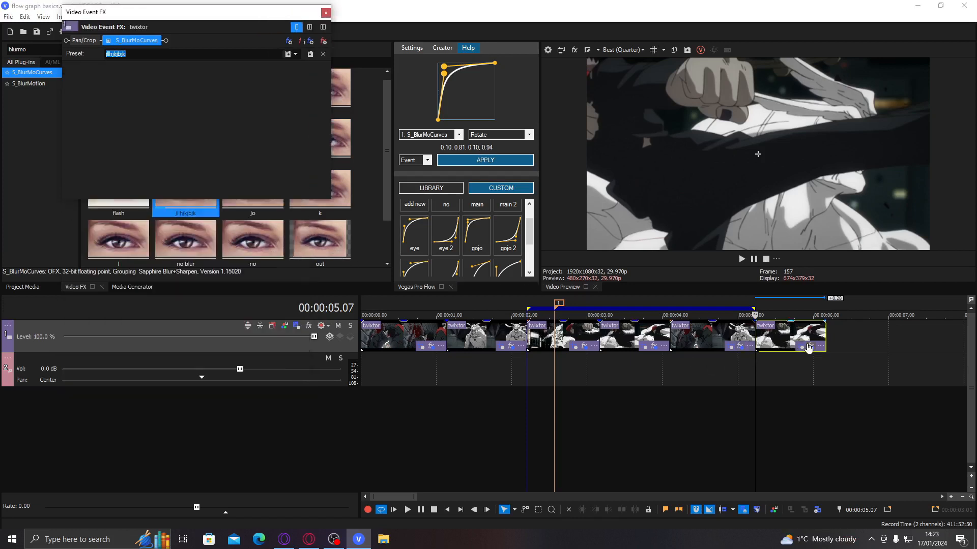
pyautogui.moveTo(156, 215); pyautogui.dragTo(204, 224)
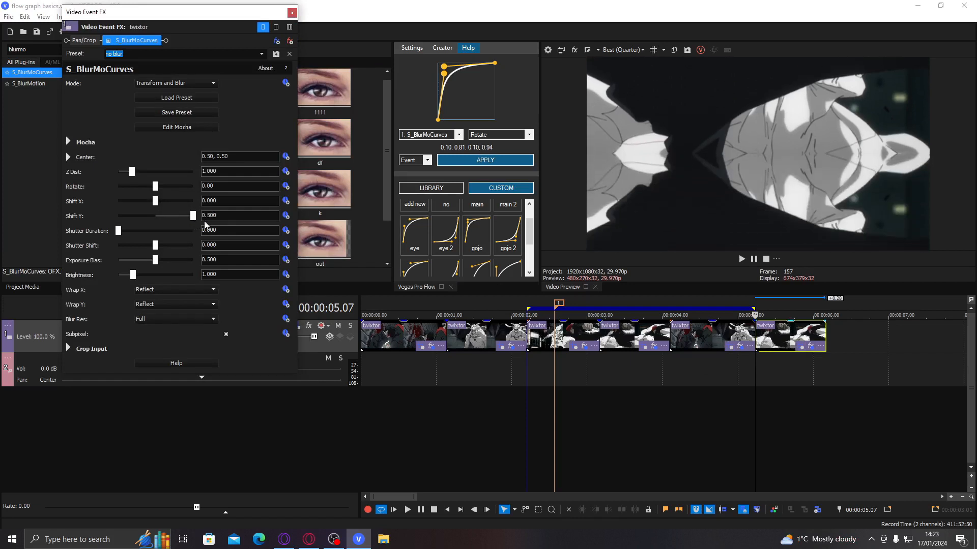
pyautogui.click(285, 216)
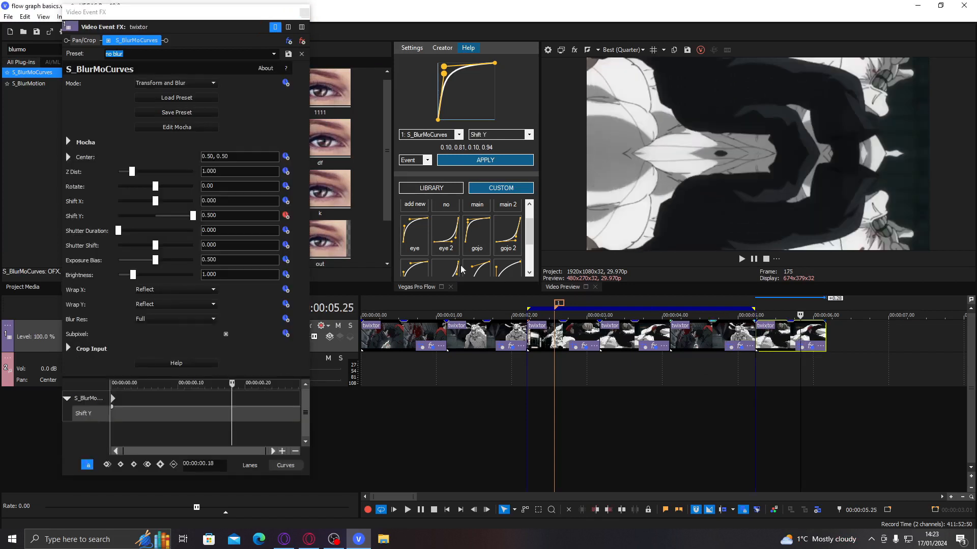
pyautogui.doubleClick(163, 216)
# Step: Apply the eye 2 curve to the second-to-last clip's Shift Y and the 0.10, 0.81, 0.10, 0.94 curve to the last clip's Shift Y
pyautogui.click(741, 347)
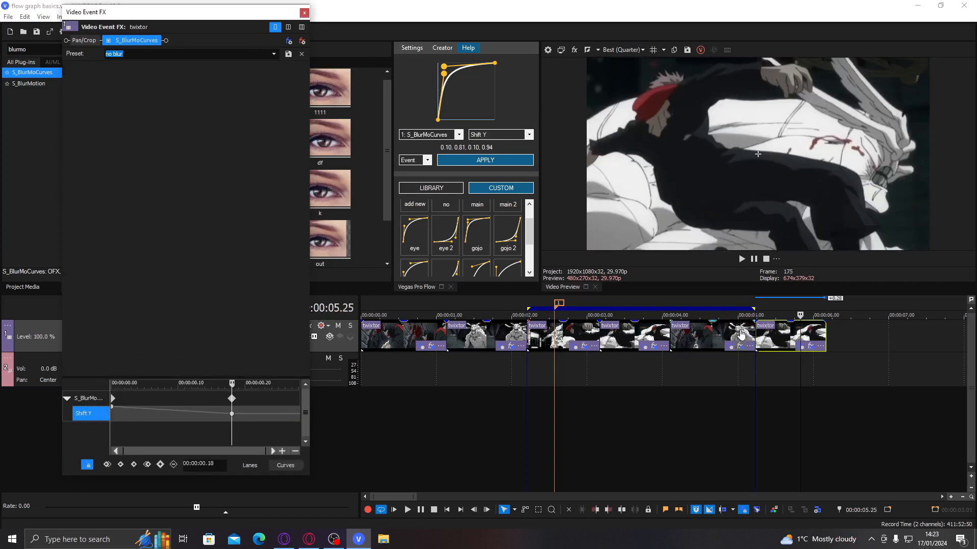
pyautogui.click(453, 243)
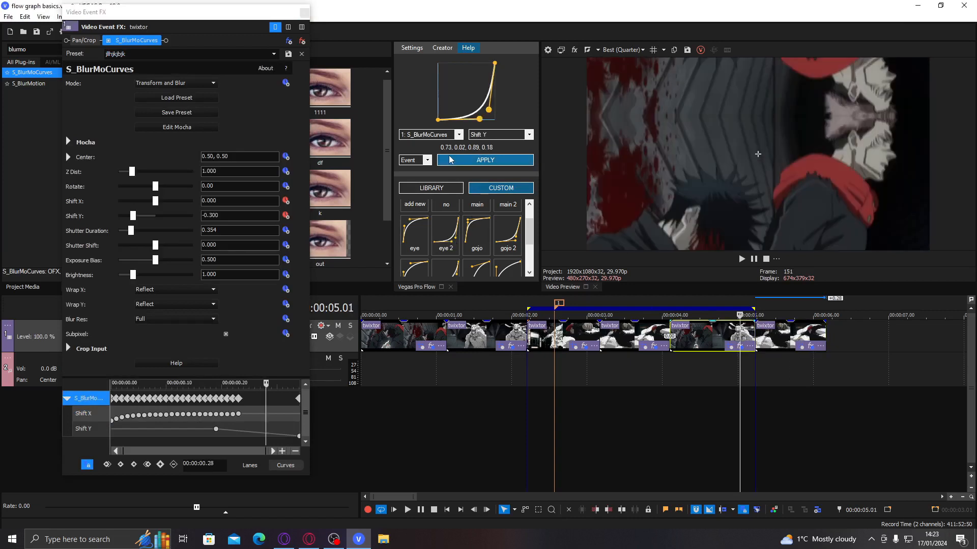
pyautogui.click(485, 160)
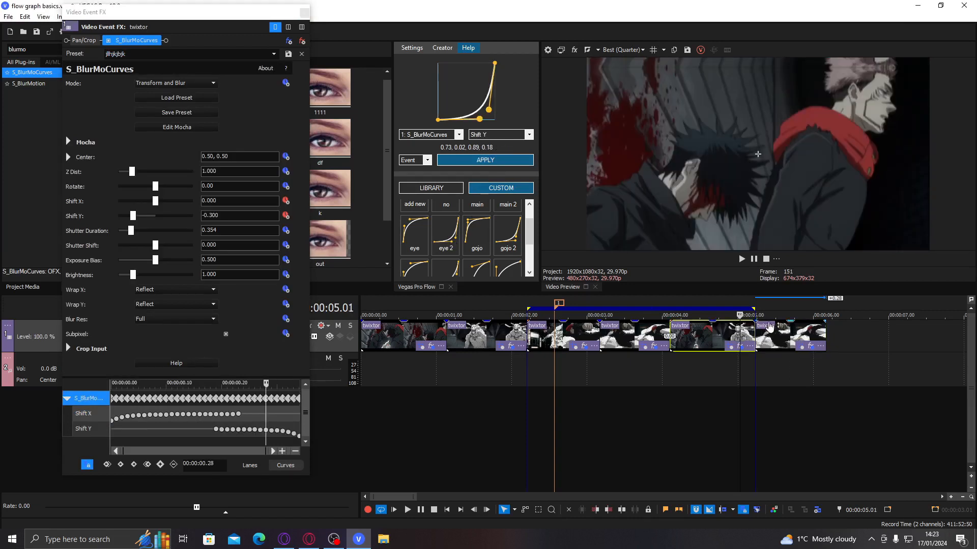
pyautogui.click(766, 338)
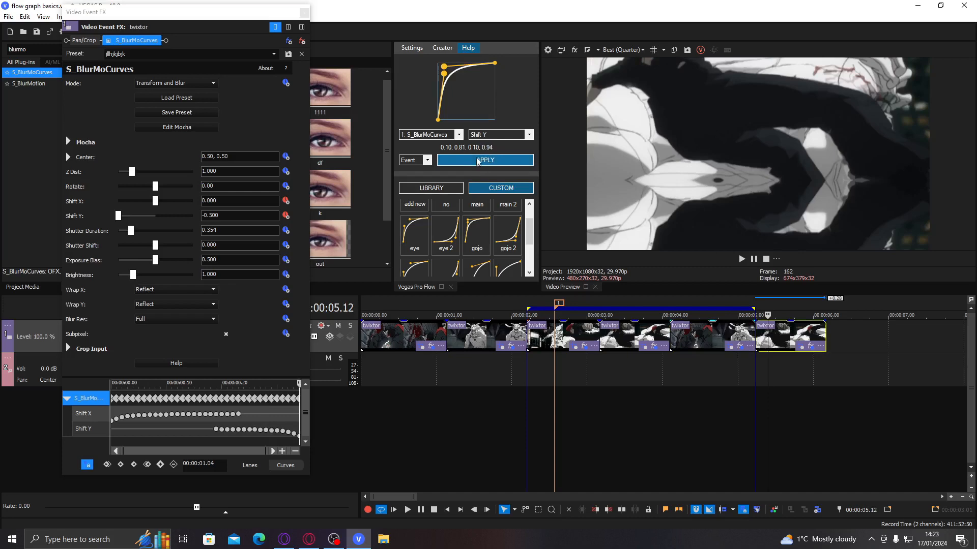
# Step: Play back the last cut to check the vertical shift transition
pyautogui.click(718, 330)
pyautogui.press('space')
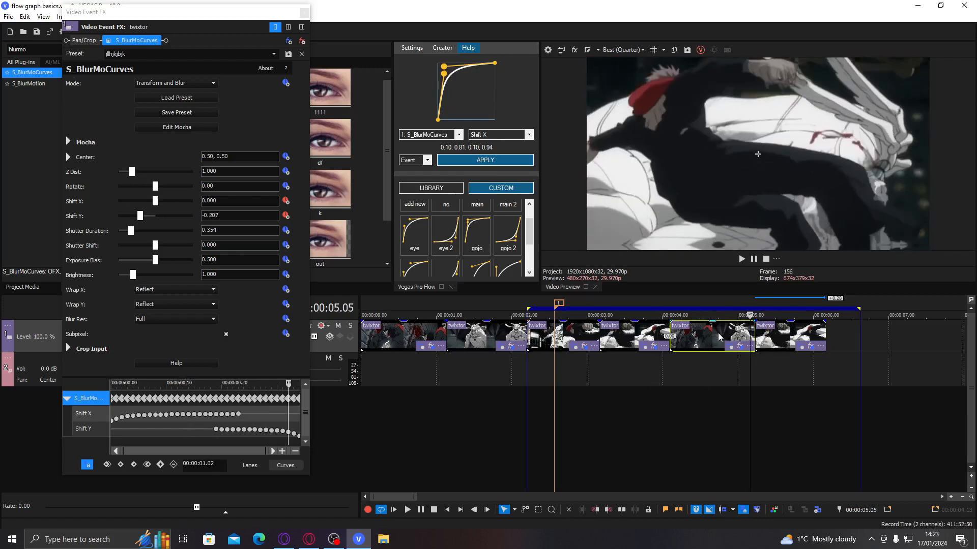
pyautogui.click(728, 333)
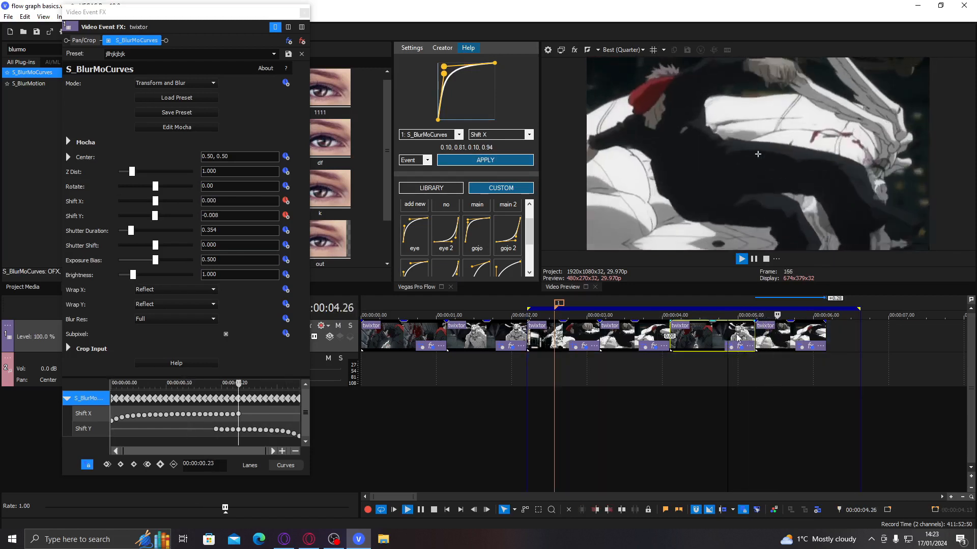
pyautogui.press('space')
# Step: Trim the second-to-last clip's end by two frames and move the last clip against it to close the gap
pyautogui.moveTo(751, 331); pyautogui.dragTo(749, 331)
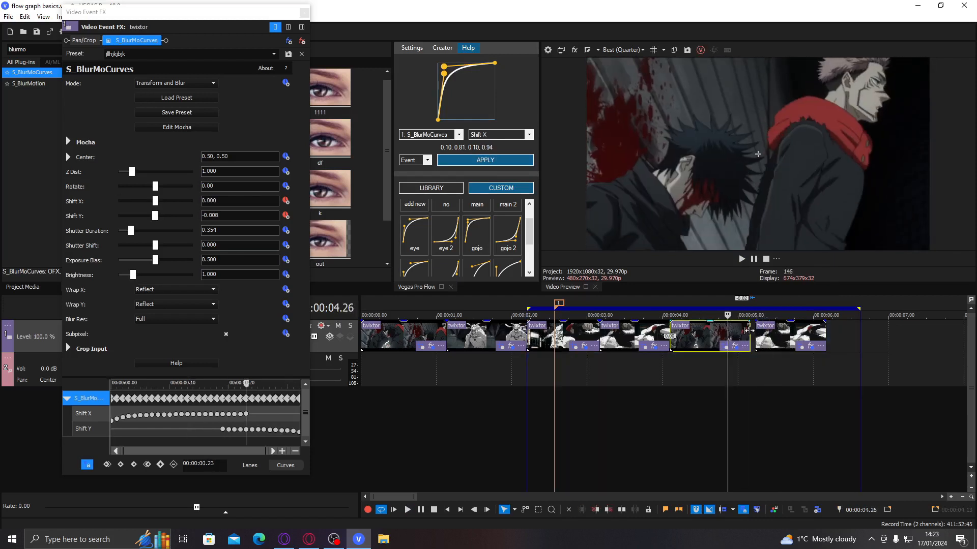
pyautogui.moveTo(763, 336); pyautogui.dragTo(758, 336)
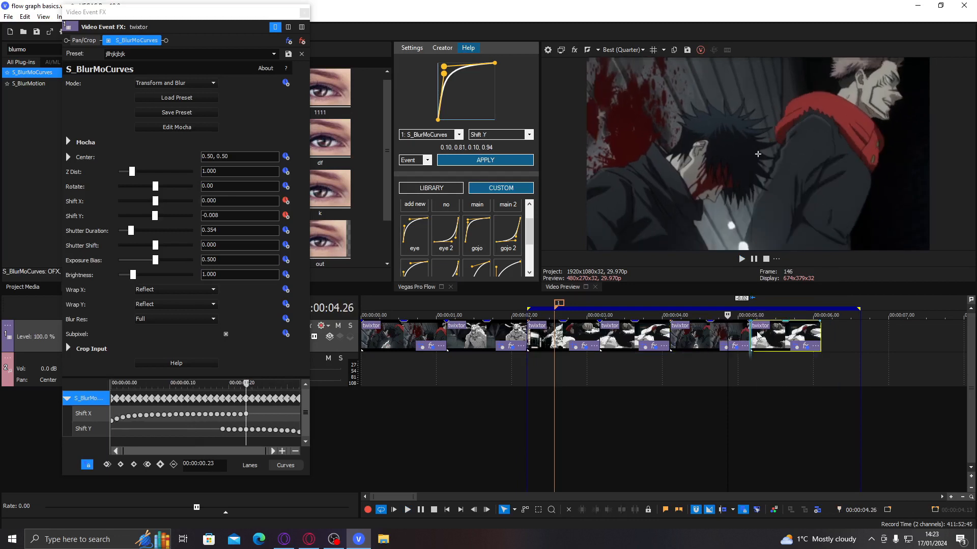
pyautogui.press('space')
pyautogui.press('space')
pyautogui.press('space')
pyautogui.press('space')
# Step: Shorten the loop region to the last clip's end and play back the trimmed cut repeatedly
pyautogui.moveTo(859, 310); pyautogui.dragTo(817, 308)
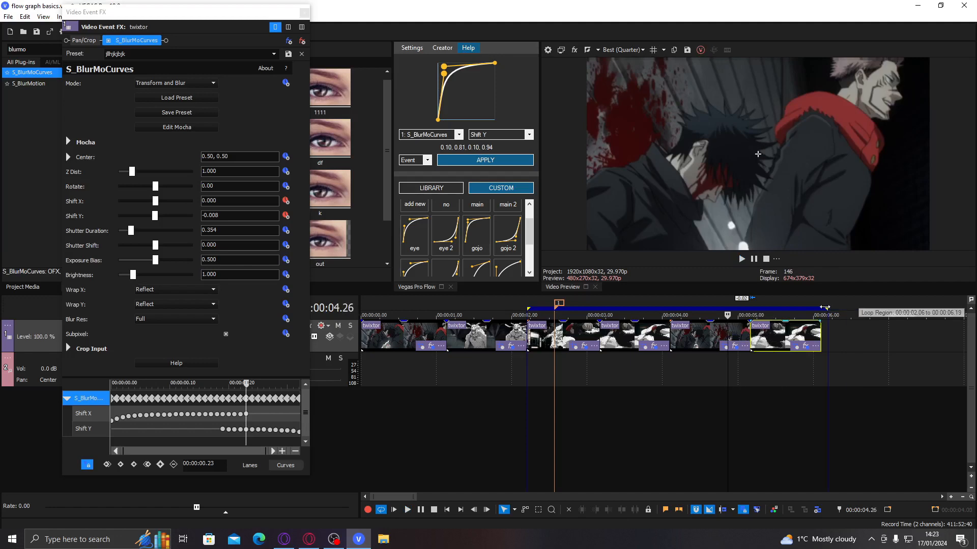
pyautogui.press('space')
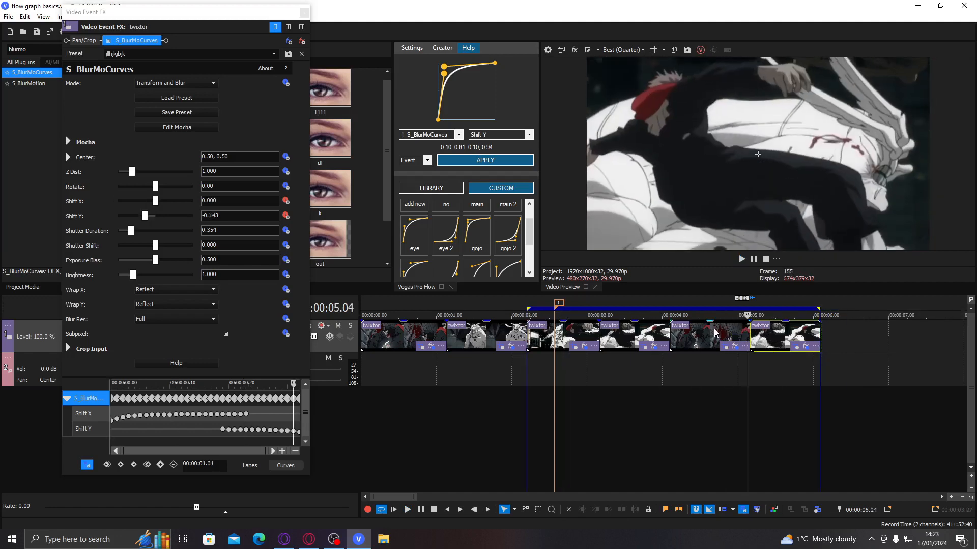
pyautogui.click(715, 333)
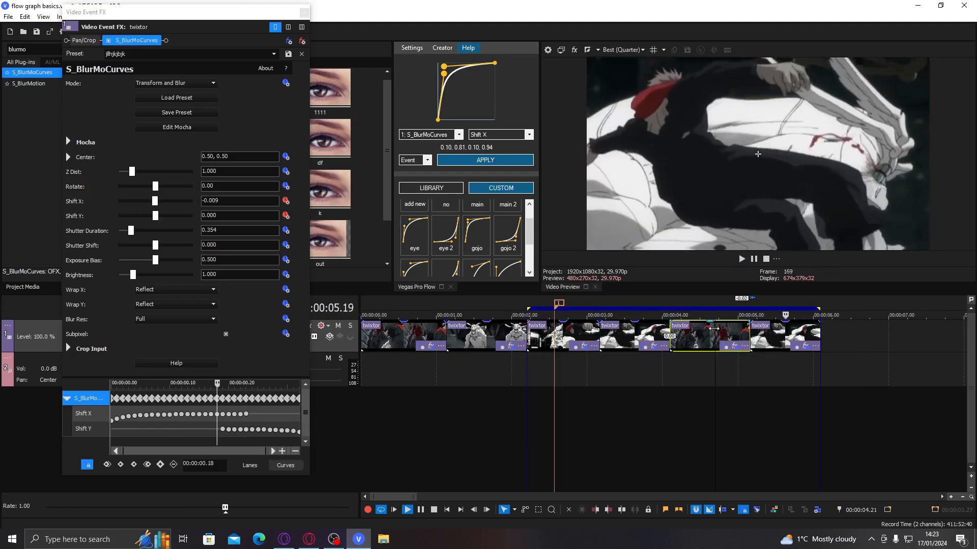
pyautogui.press('space')
pyautogui.click(735, 329)
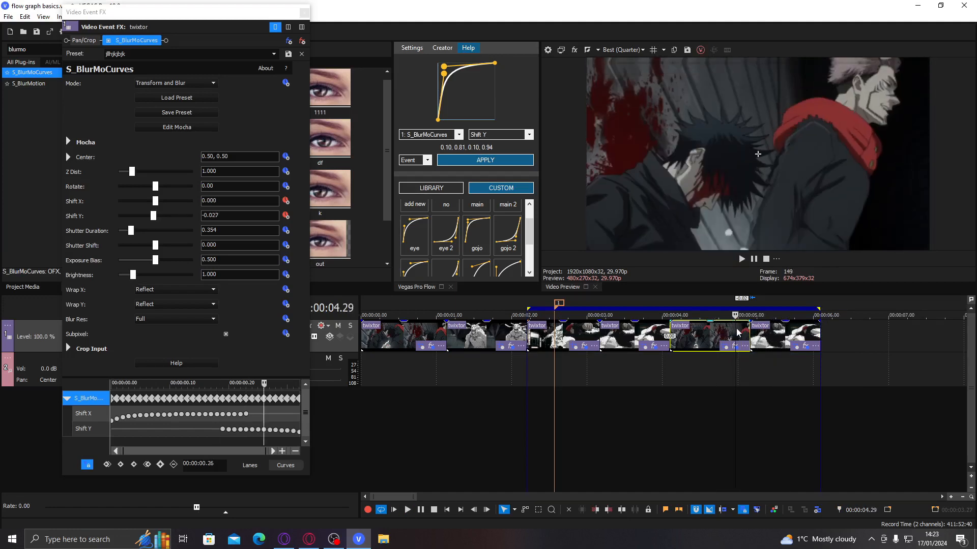
pyautogui.press('space')
pyautogui.press('space')
pyautogui.press('space')
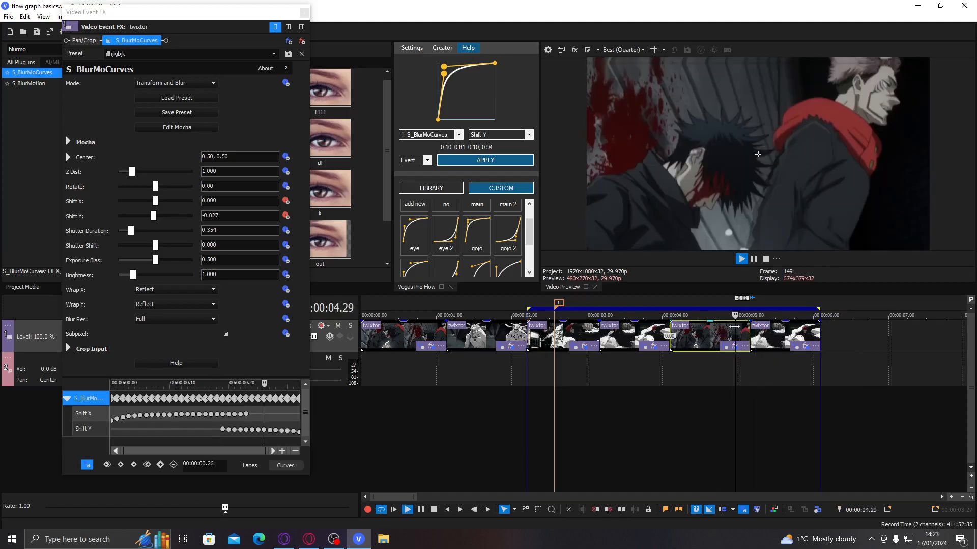
pyautogui.press('space')
pyautogui.press('space')
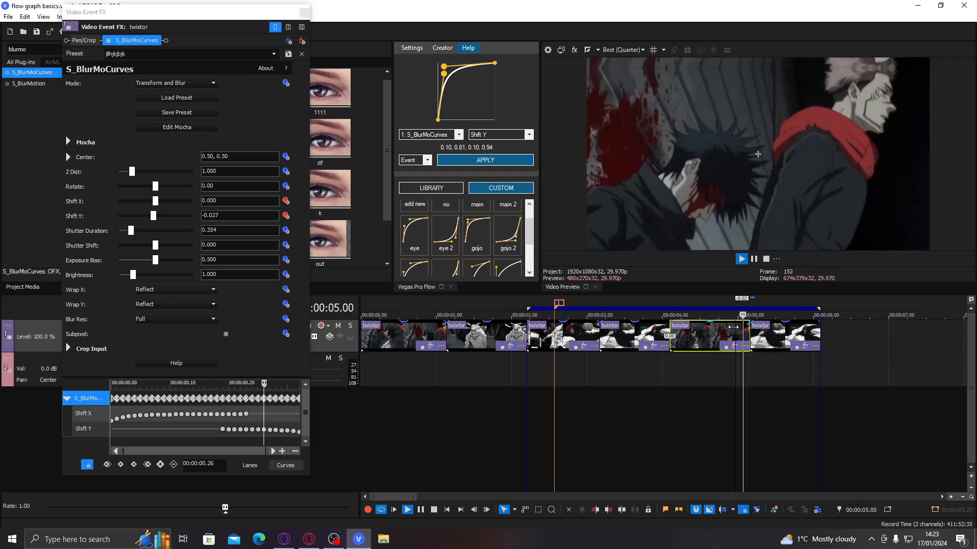
pyautogui.press('space')
# Step: Copy the second-to-last clip, delete it from the sequence, and paste the copy into the empty track area after the last clip
pyautogui.click(304, 13)
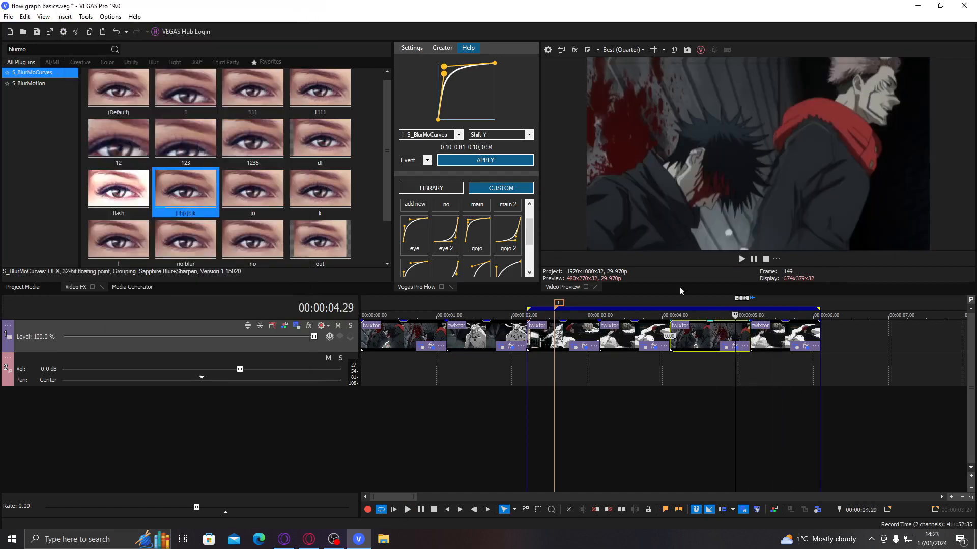
pyautogui.click(700, 338)
pyautogui.rightClick(699, 335)
pyautogui.click(715, 205)
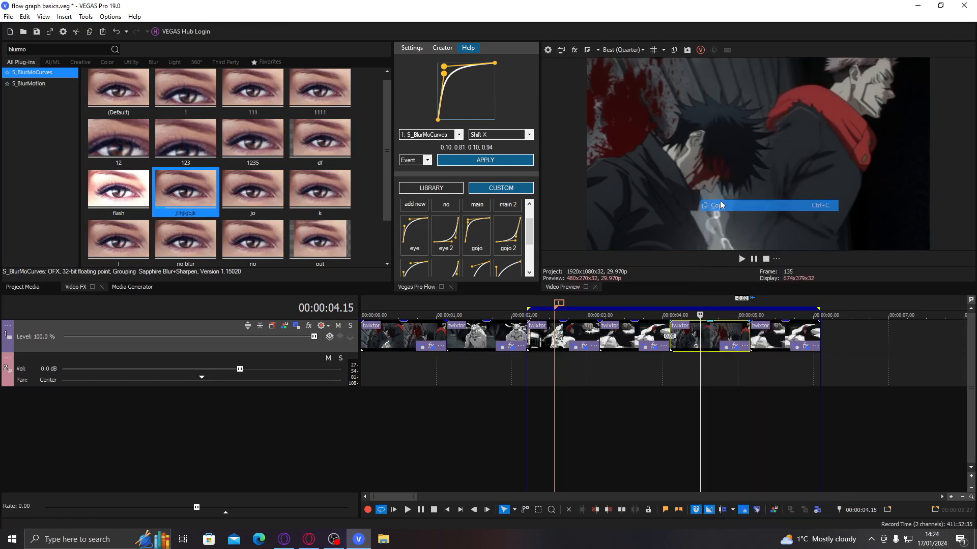
pyautogui.press('Delete')
pyautogui.click(481, 336)
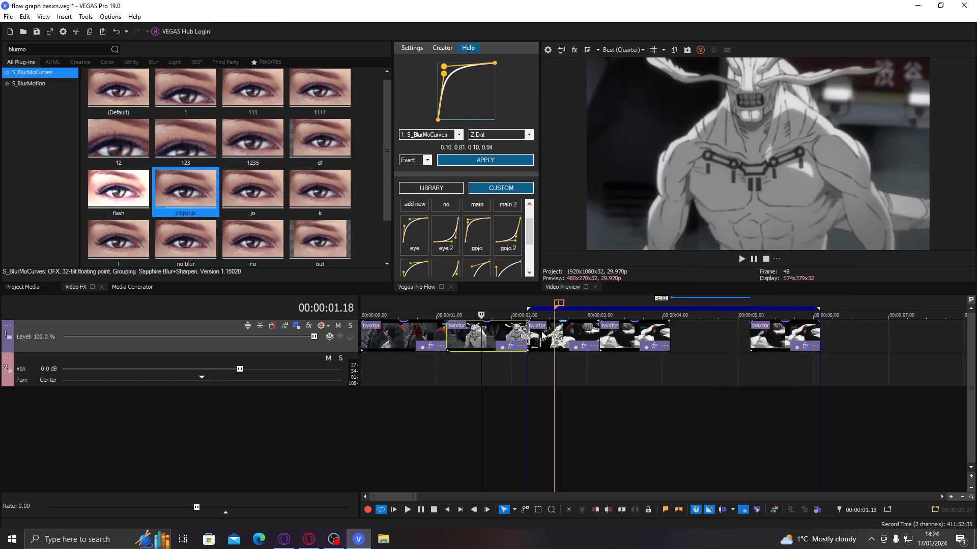
pyautogui.click(554, 336)
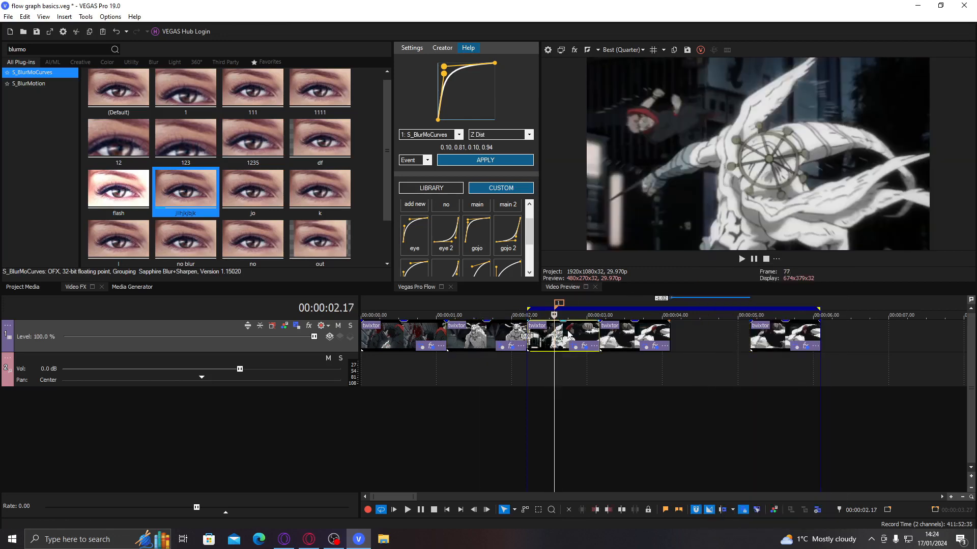
pyautogui.click(863, 330)
pyautogui.hotkey('ctrl', 'v')
# Step: Paste a copy of the third clip into the gap before the last sequence clip
pyautogui.click(575, 336)
pyautogui.click(671, 336)
pyautogui.hotkey('ctrl', 'v')
pyautogui.click(679, 331)
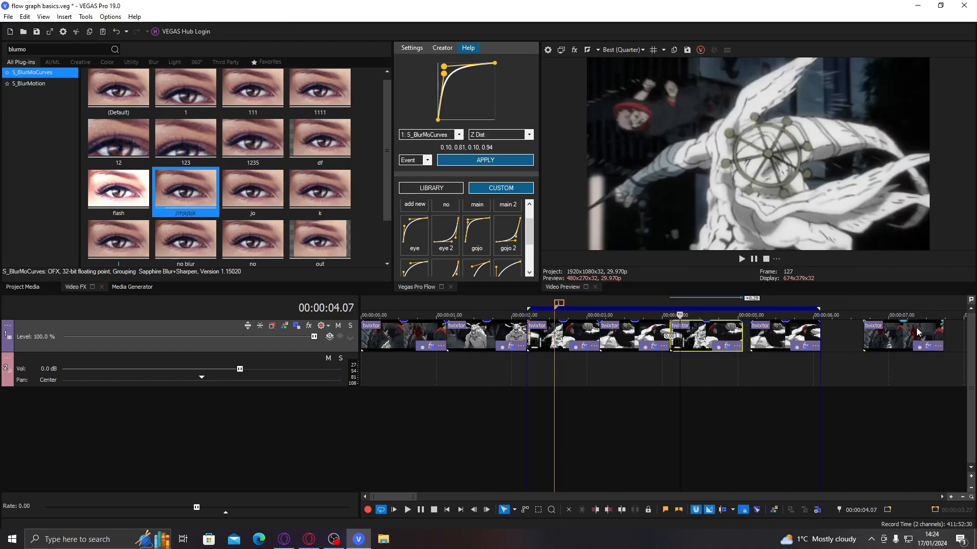
# Step: Copy the event attributes of the clip parked at the far end onto the newly pasted clip
pyautogui.click(912, 336)
pyautogui.rightClick(720, 337)
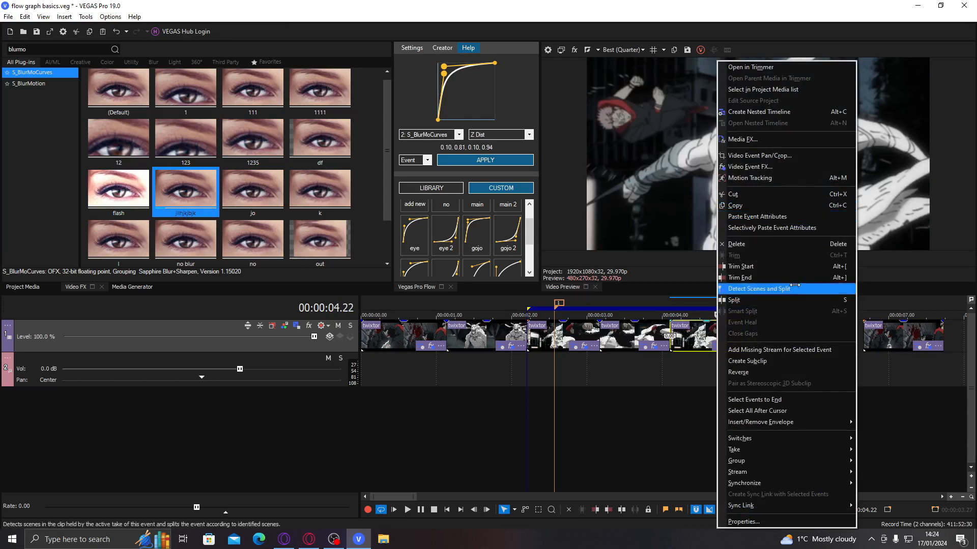
pyautogui.click(777, 216)
pyautogui.rightClick(896, 335)
pyautogui.click(891, 205)
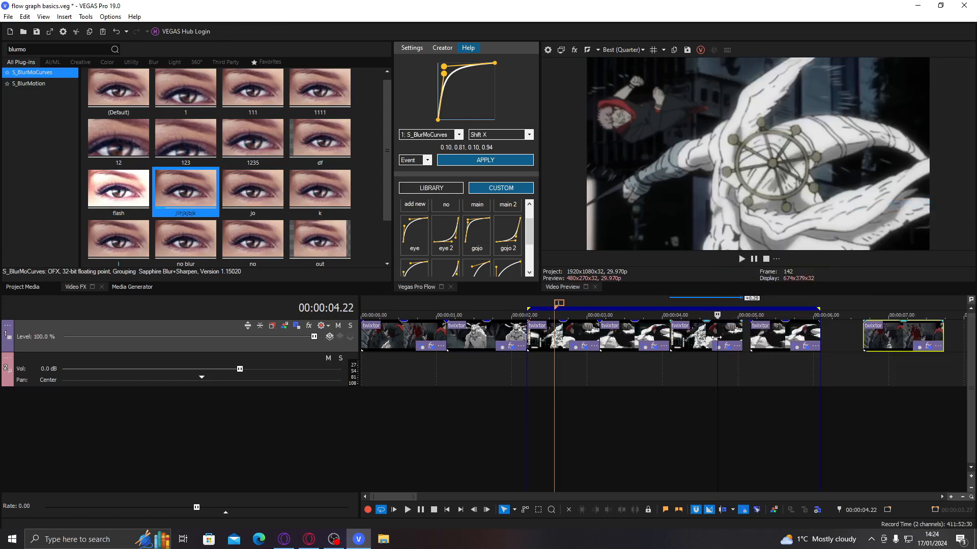
pyautogui.rightClick(712, 336)
pyautogui.click(775, 217)
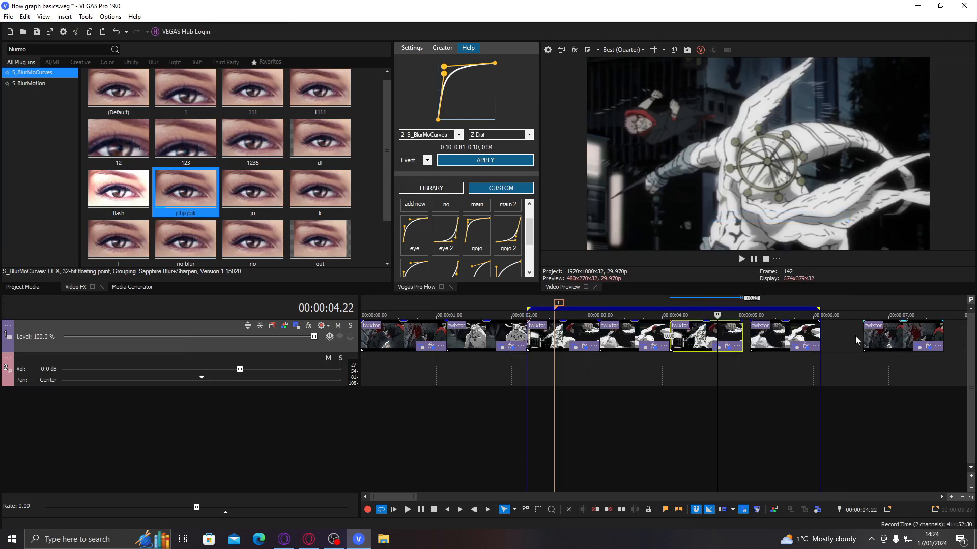
# Step: Extend the new clip to about 00:00:05.06 with the last clip directly after it, and end the loop region at that last clip's end
pyautogui.moveTo(752, 333); pyautogui.dragTo(757, 333)
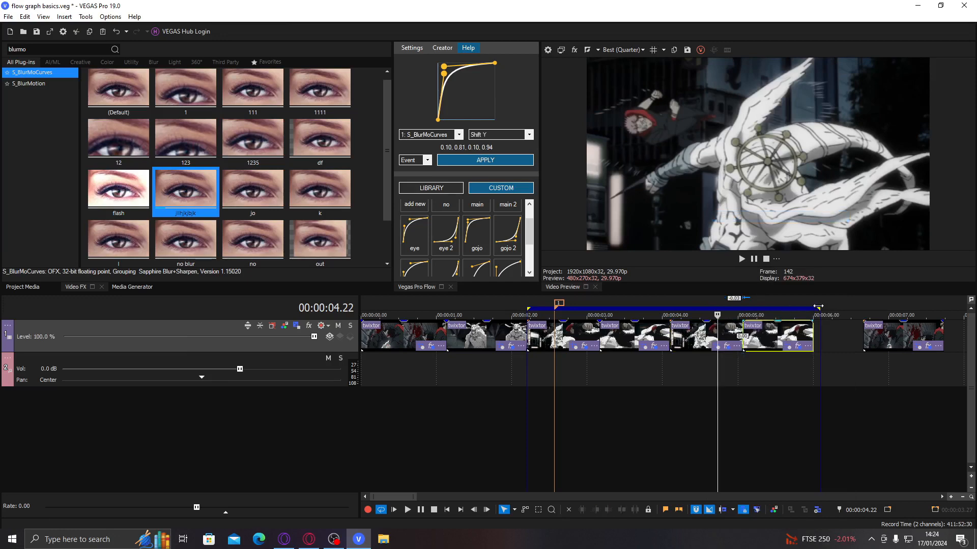
pyautogui.moveTo(815, 306); pyautogui.dragTo(811, 307)
pyautogui.click(739, 331)
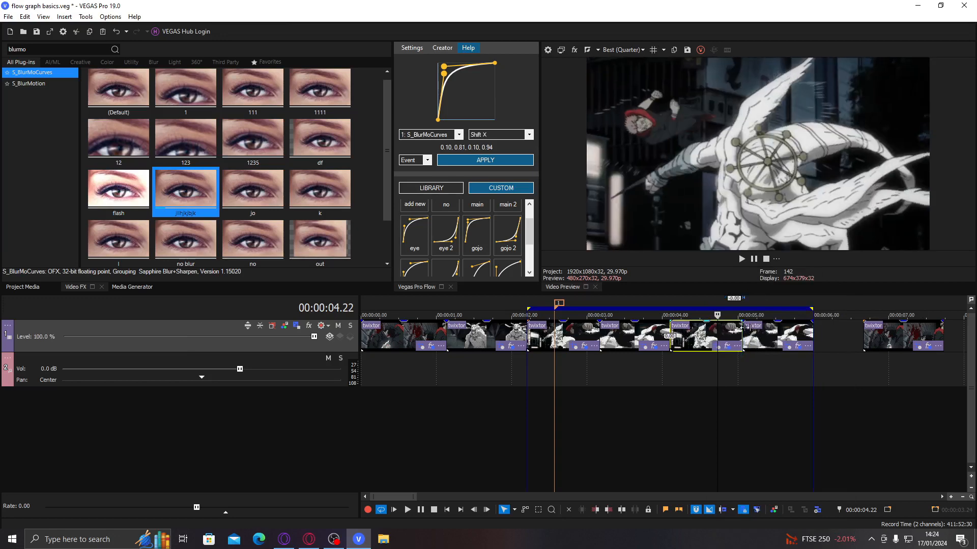
pyautogui.moveTo(742, 328); pyautogui.dragTo(776, 331)
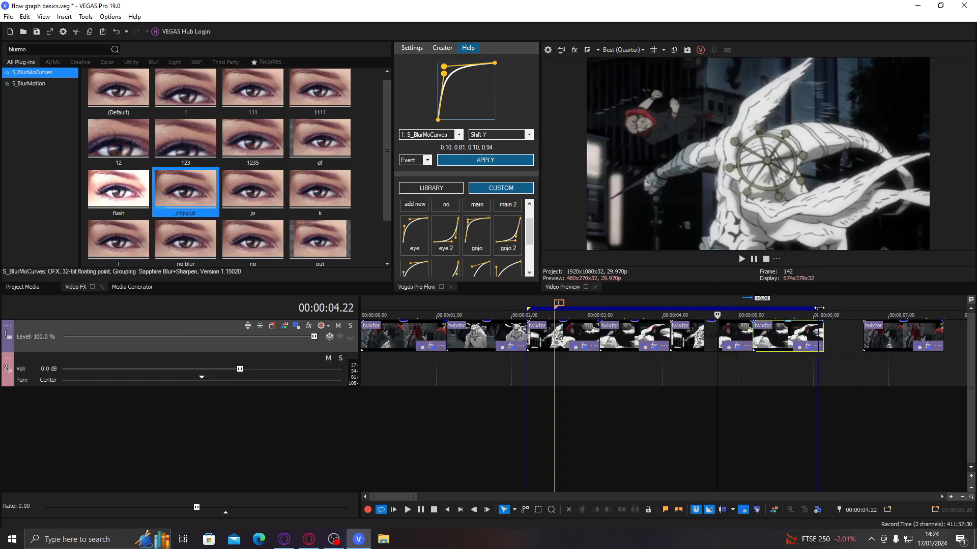
pyautogui.moveTo(819, 309); pyautogui.dragTo(823, 308)
pyautogui.press('space')
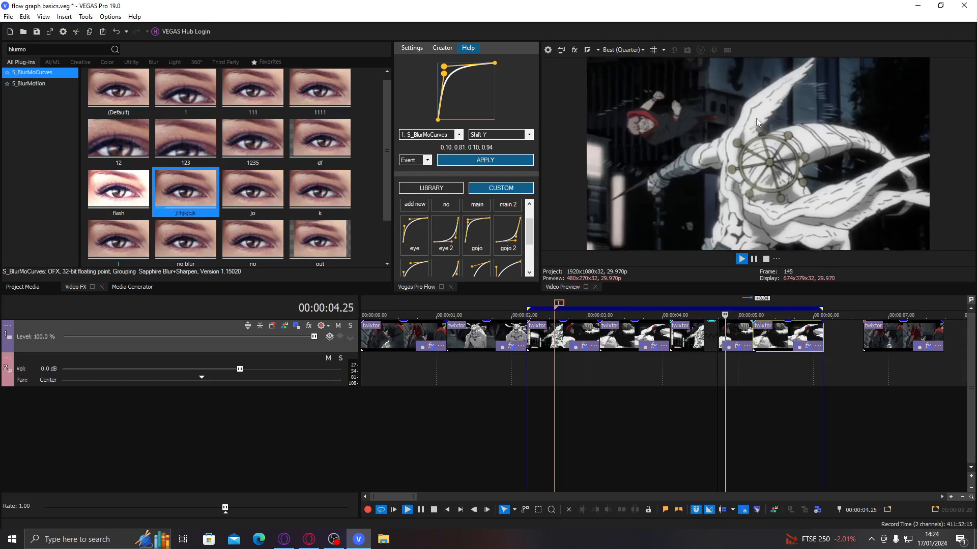
# Step: Add S_BlurMotion with the (Default)bv preset to the new clip and set To Shift Y to about -0.235
pyautogui.click(741, 333)
pyautogui.click(31, 84)
pyautogui.doubleClick(206, 105)
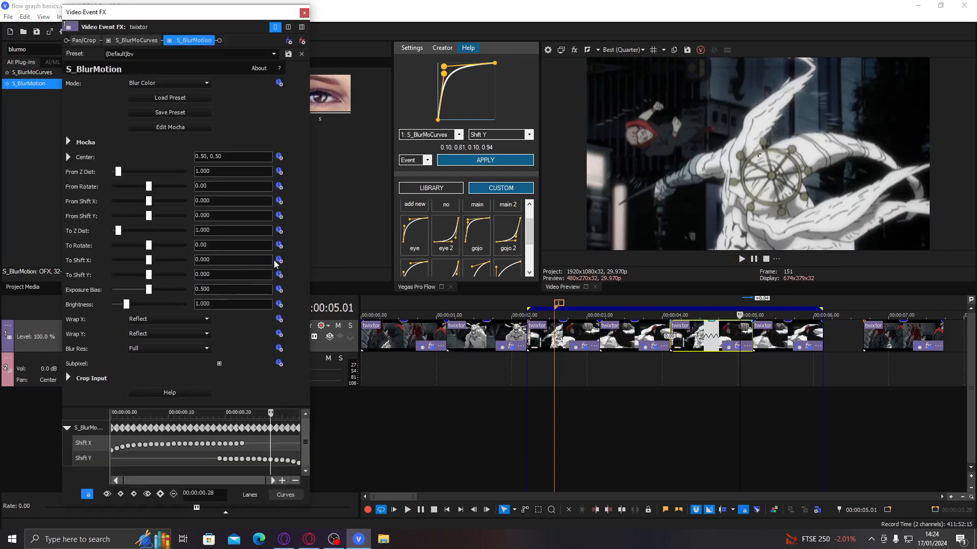
pyautogui.moveTo(149, 277); pyautogui.dragTo(133, 276)
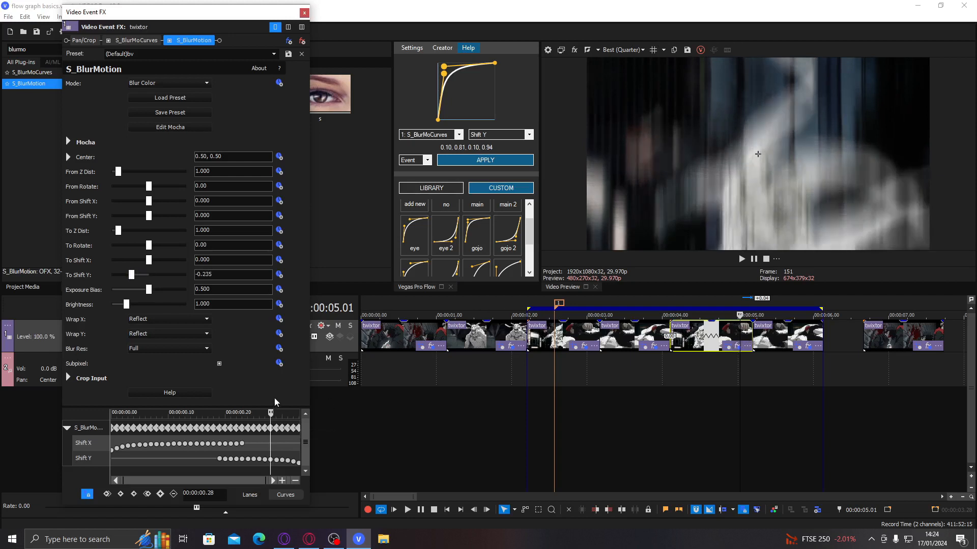
# Step: Check the Shift Y keyframes at the clip's end, fine-tune S_BlurMotion's To Shift Y to about -0.221, and close the effect settings
pyautogui.moveTo(276, 406); pyautogui.dragTo(278, 356)
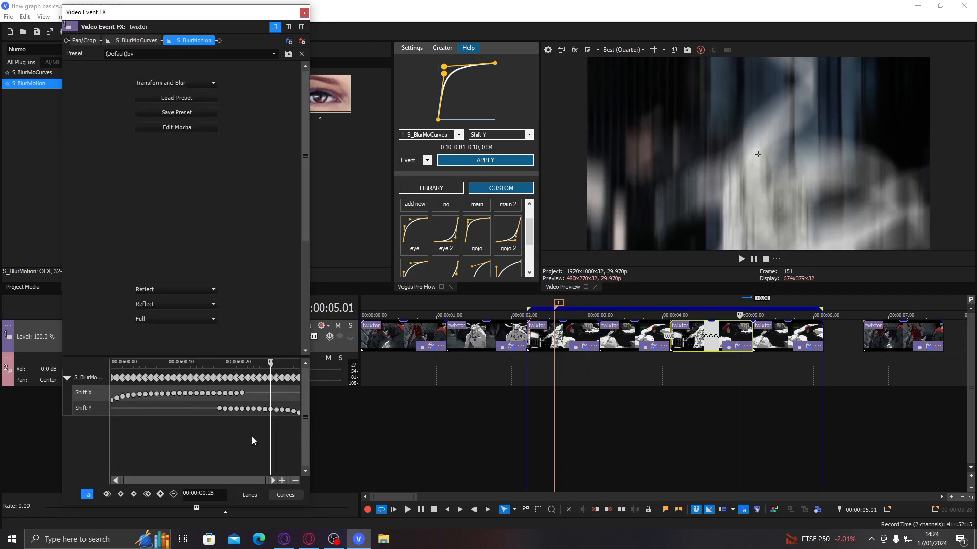
pyautogui.click(299, 411)
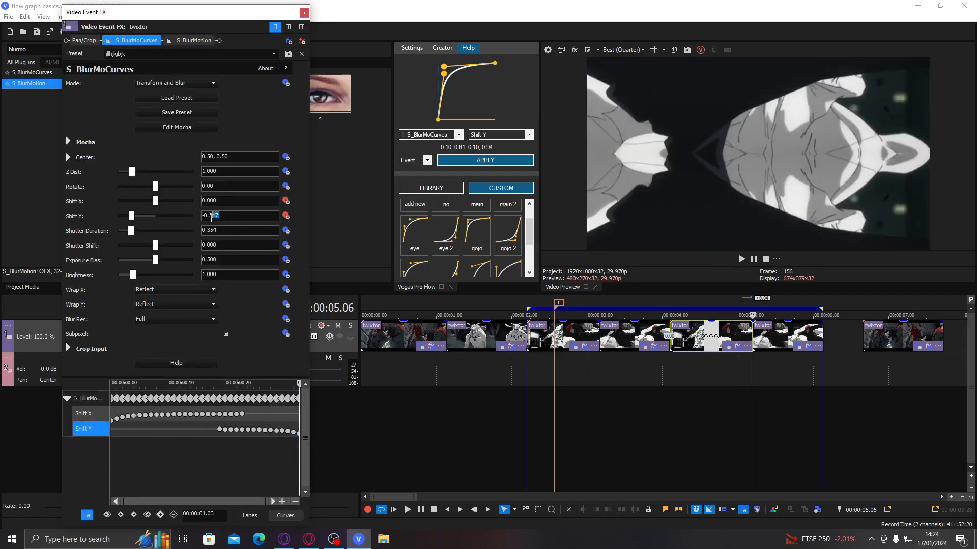
pyautogui.click(209, 46)
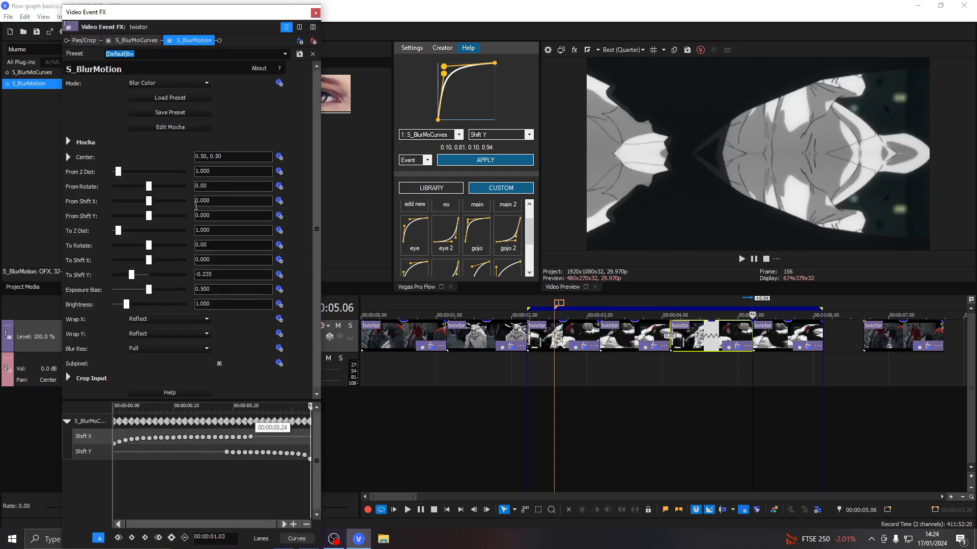
pyautogui.click(291, 482)
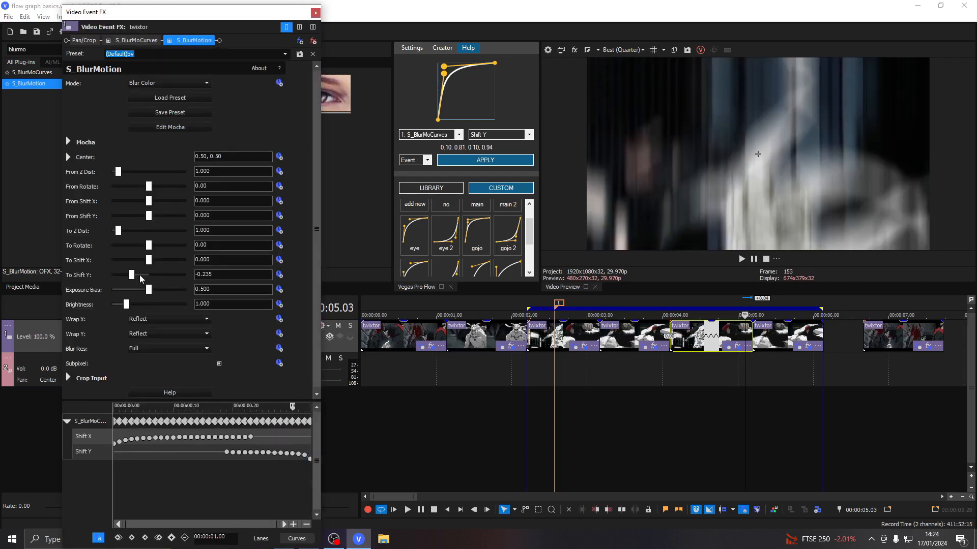
pyautogui.moveTo(131, 278); pyautogui.dragTo(108, 277)
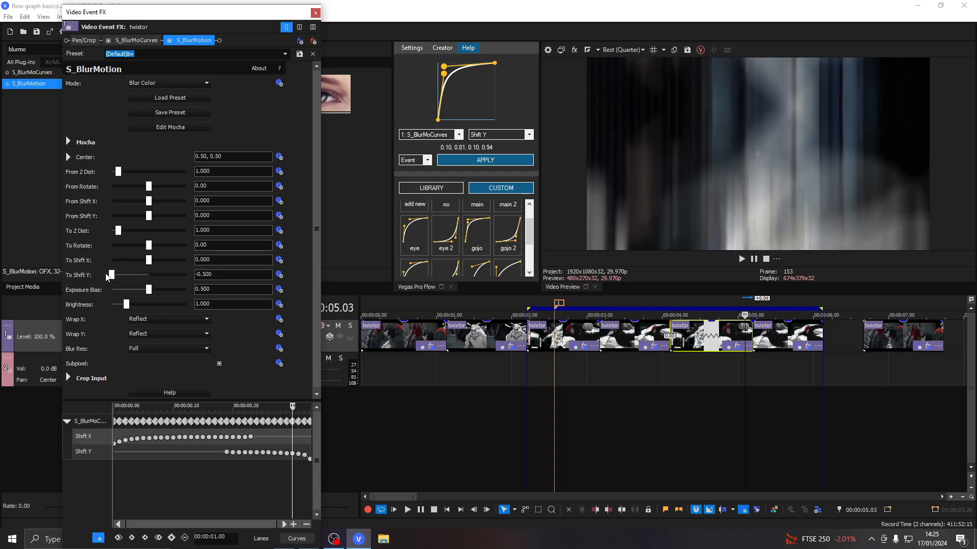
pyautogui.moveTo(112, 276); pyautogui.dragTo(133, 275)
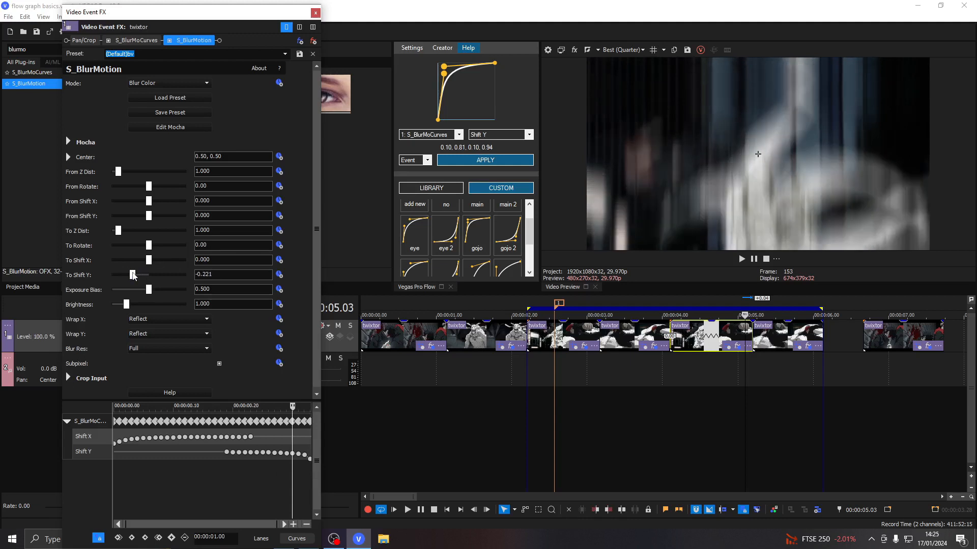
pyautogui.click(313, 41)
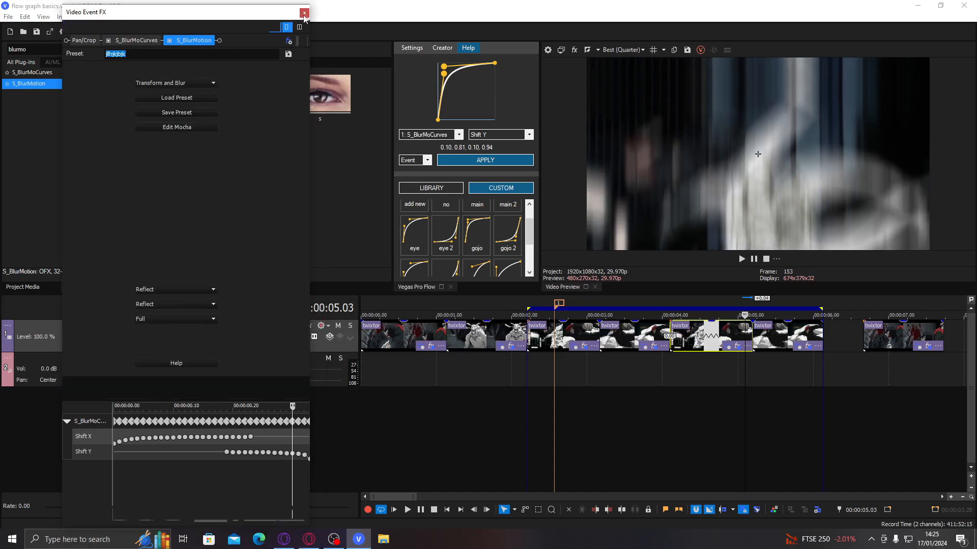
pyautogui.click(316, 12)
# Step: Play back the clip sequence to check the vertical shift transition
pyautogui.press('space')
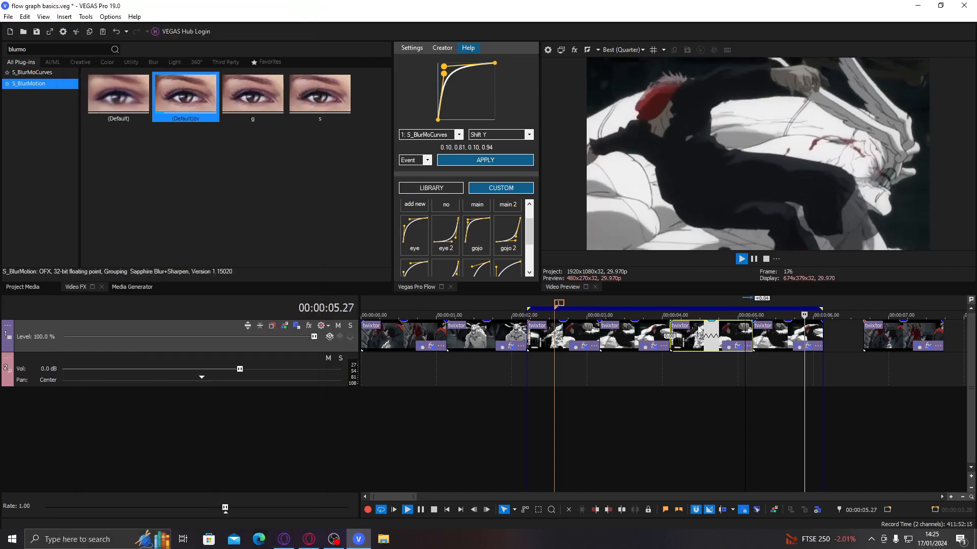
pyautogui.press('space')
pyautogui.doubleClick(584, 387)
pyautogui.press('space')
# Step: Delete the clip parked at the far end and place a marker at the end of the last sequence clip
pyautogui.scroll(-1, 584, 378)
pyautogui.click(628, 342)
pyautogui.press('Delete')
pyautogui.click(590, 335)
pyautogui.press('m')
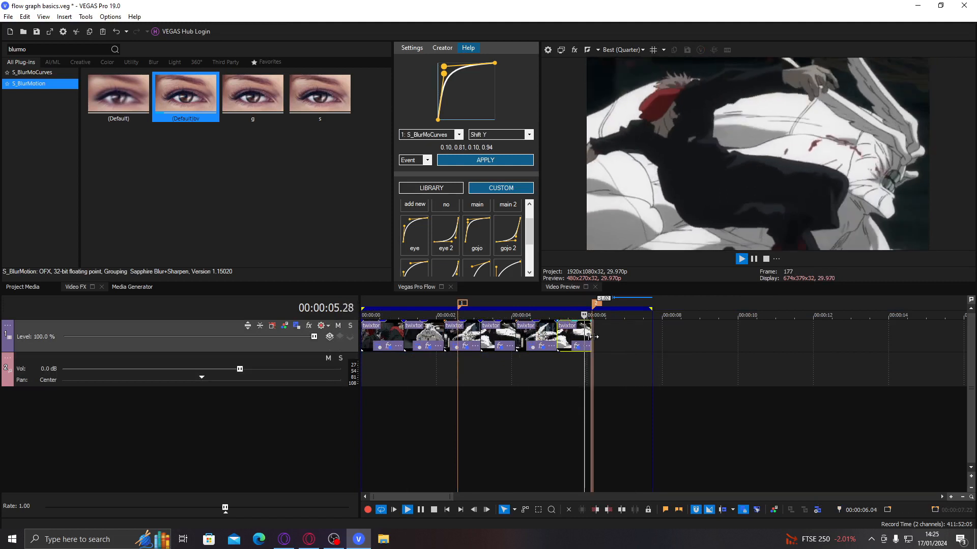
# Step: Paste a copy of the second clip beyond the sequence, starting at 00:00:06.22
pyautogui.click(427, 339)
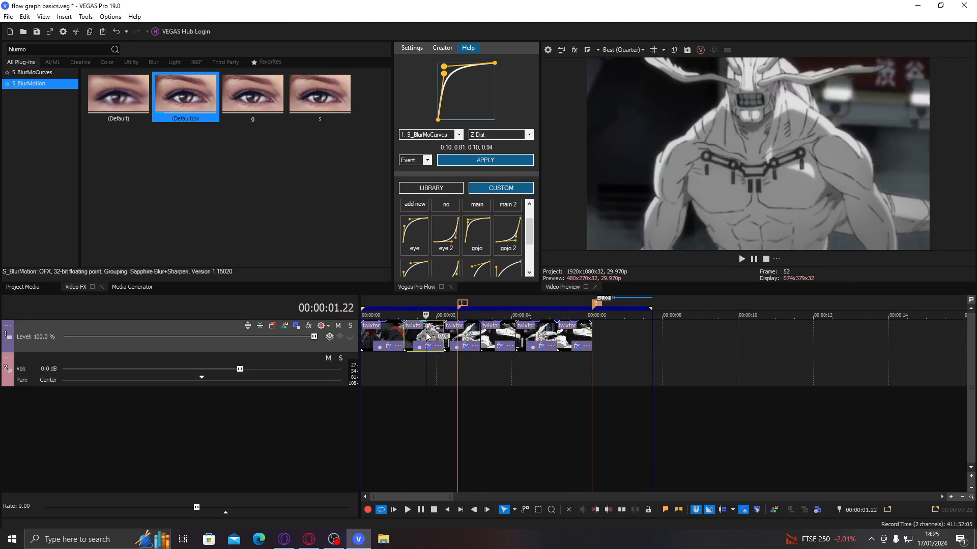
pyautogui.click(615, 341)
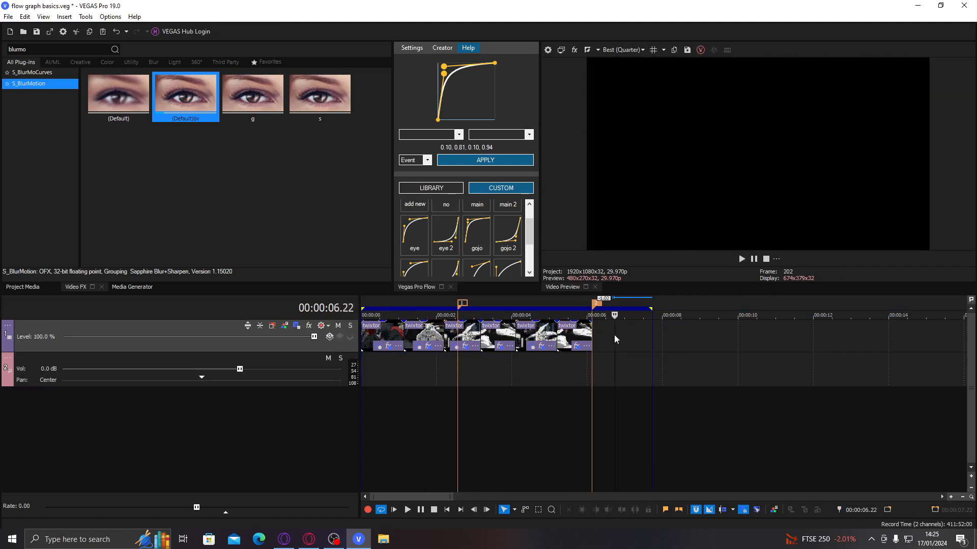
pyautogui.hotkey('ctrl', 'v')
pyautogui.click(629, 339)
pyautogui.scroll(2, 650, 339)
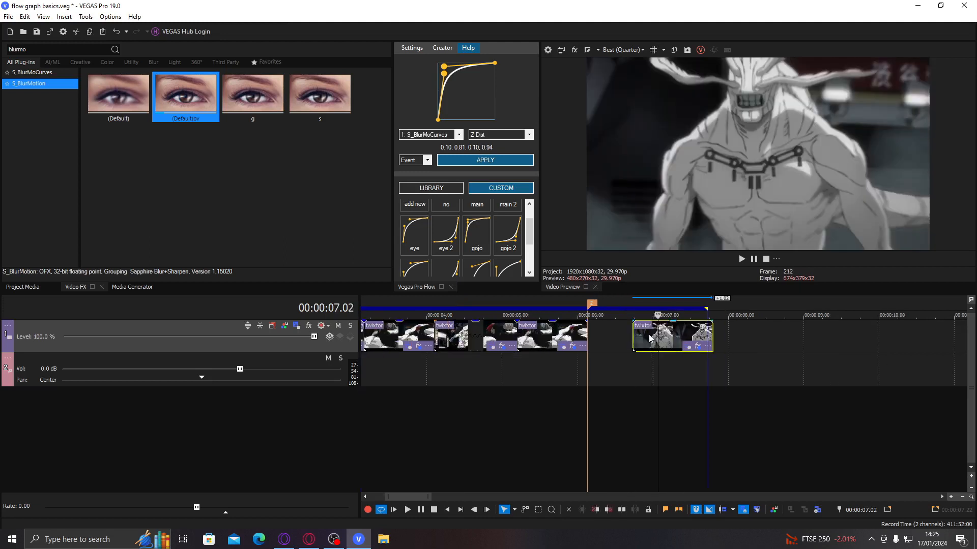
# Step: Set the loop region to the pasted clip and remove its S_BlurMoCurves and S_BlurMotion effects
pyautogui.doubleClick(690, 348)
pyautogui.click(698, 347)
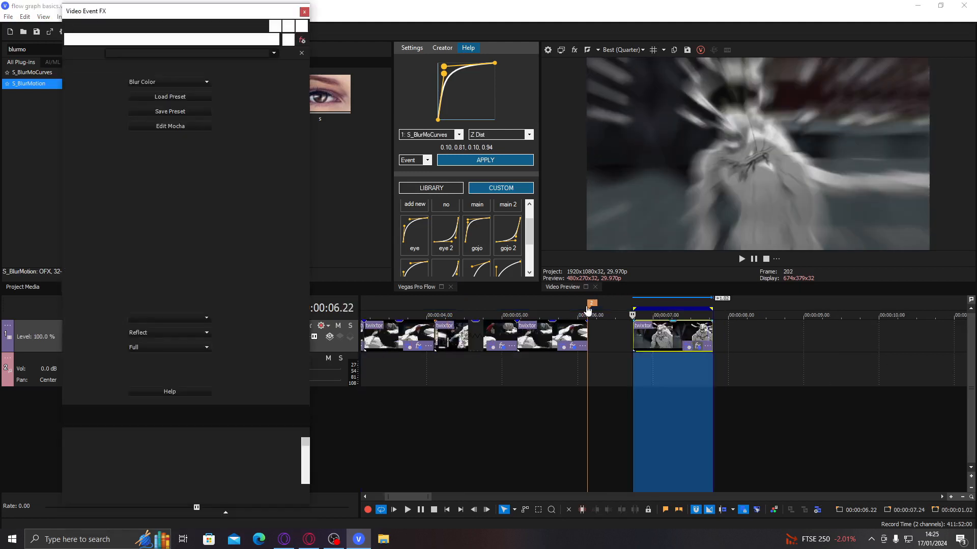
pyautogui.click(302, 39)
pyautogui.click(301, 39)
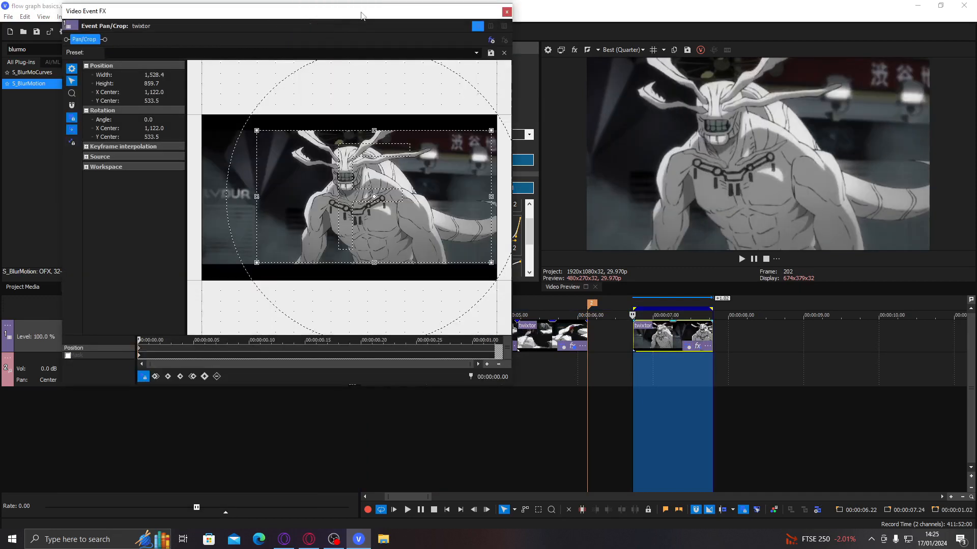
pyautogui.click(505, 12)
pyautogui.press('space')
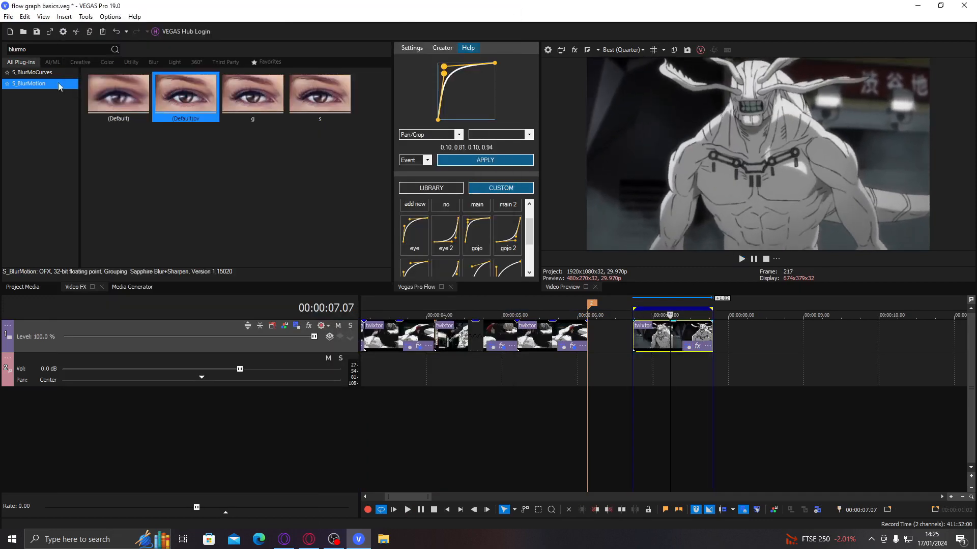
# Step: Add S_BlurMoCurves with the jlhjkjbjk preset to the clip, keyframing Z Dist from 1.4 at the start to 0.8 at 00:00:00.21
pyautogui.click(53, 75)
pyautogui.moveTo(213, 206); pyautogui.dragTo(650, 344)
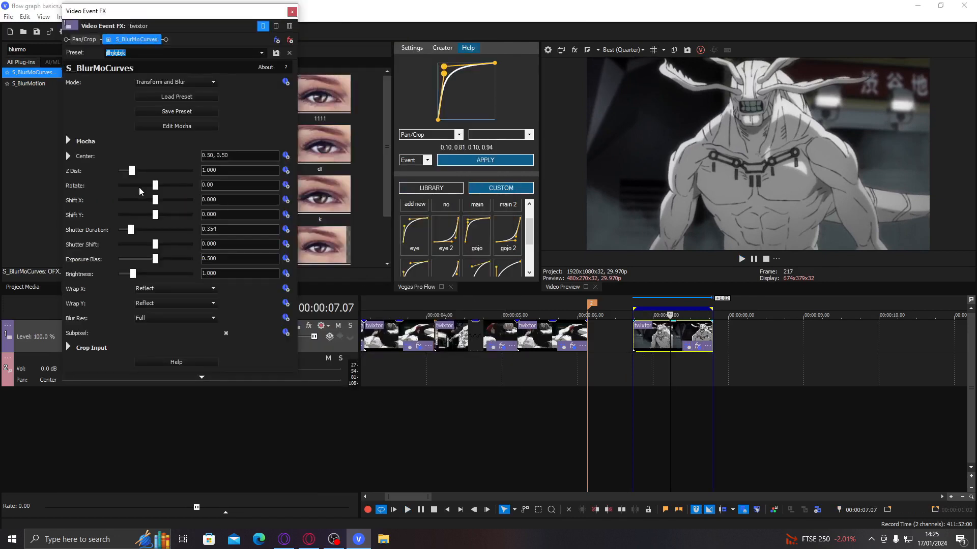
pyautogui.moveTo(132, 171); pyautogui.dragTo(139, 176)
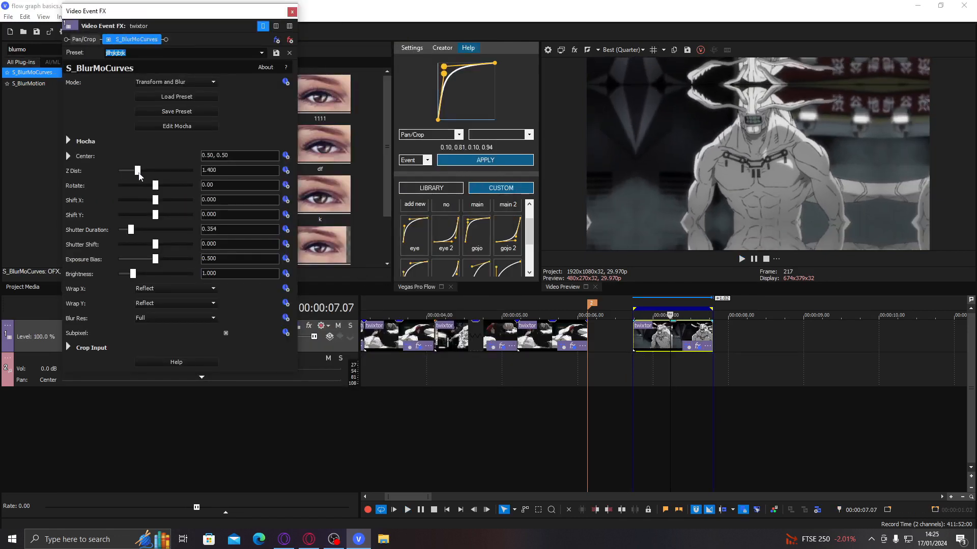
pyautogui.click(286, 170)
pyautogui.moveTo(188, 416); pyautogui.dragTo(234, 415)
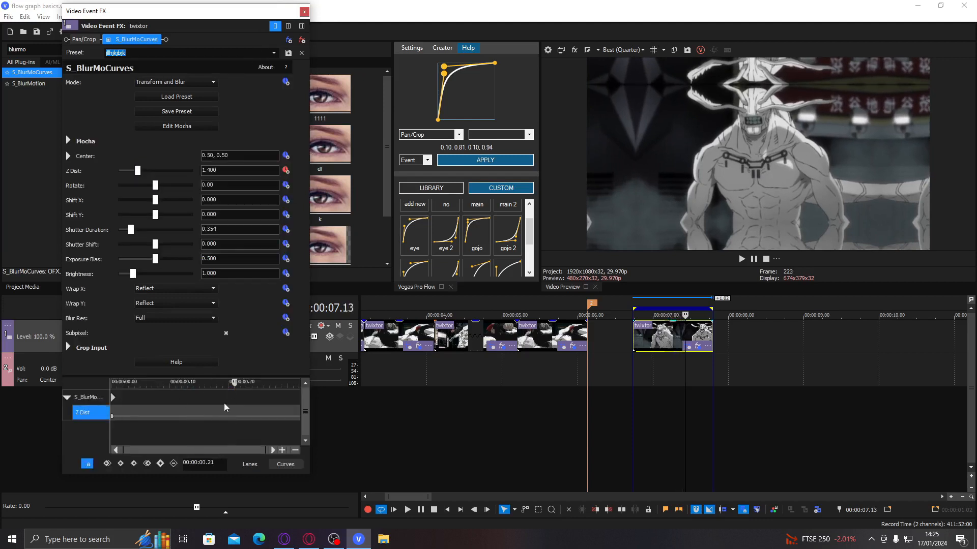
pyautogui.write('0.8')
pyautogui.press('Return')
# Step: Apply the 0.10, 0.81, 0.10, 0.94 flow curve to the clip's S_BlurMoCurves Z Dist and close the effect settings
pyautogui.click(668, 356)
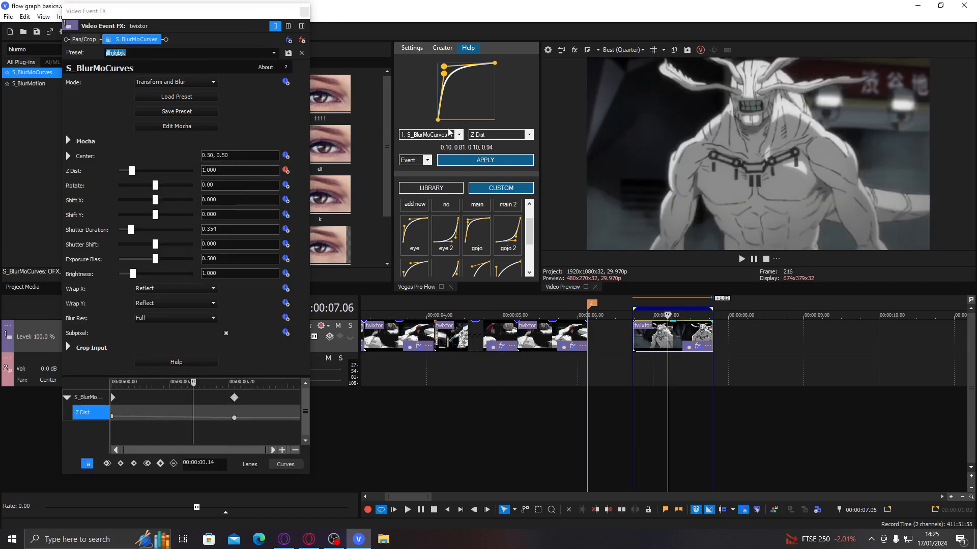
pyautogui.click(472, 159)
pyautogui.click(304, 11)
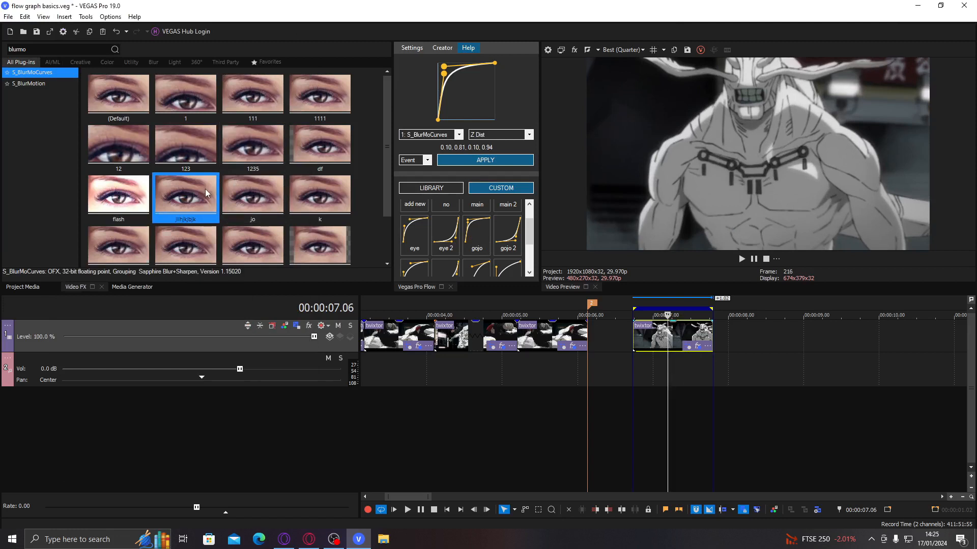
# Step: Add a second S_BlurMoCurves to the clip, keyframing Z Dist from 1.0 at 00:00:00.16 to a lower value at the clip's end
pyautogui.moveTo(628, 338); pyautogui.dragTo(643, 341)
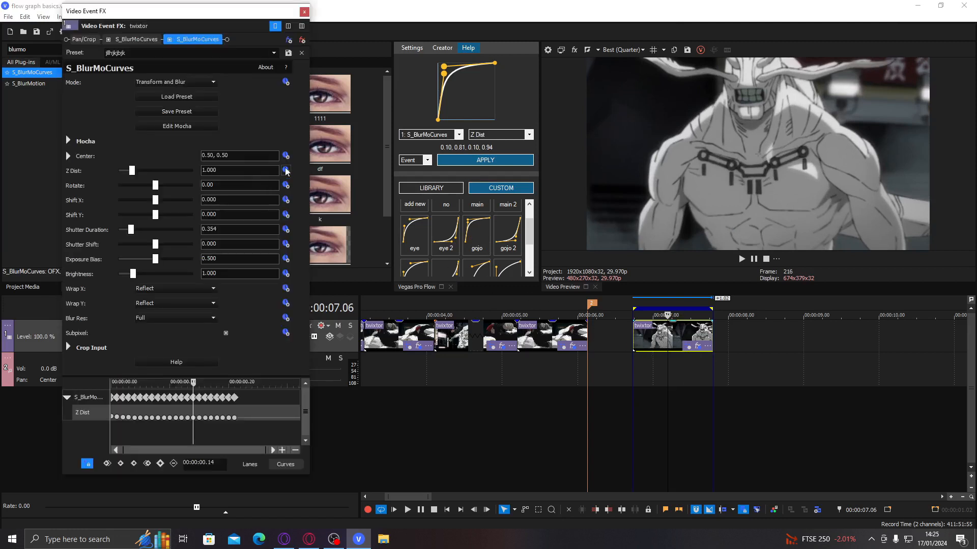
pyautogui.click(286, 171)
pyautogui.moveTo(227, 377); pyautogui.dragTo(227, 338)
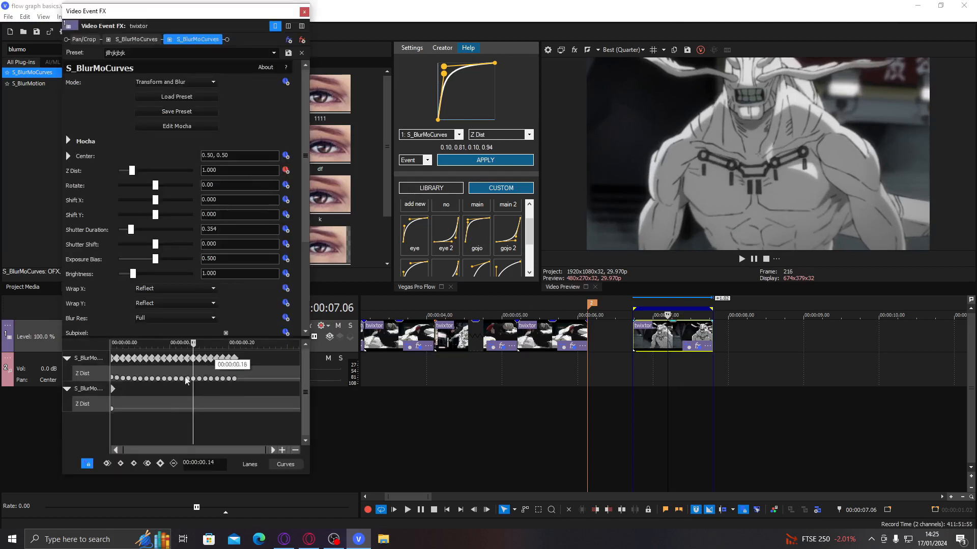
pyautogui.moveTo(114, 409); pyautogui.dragTo(184, 402)
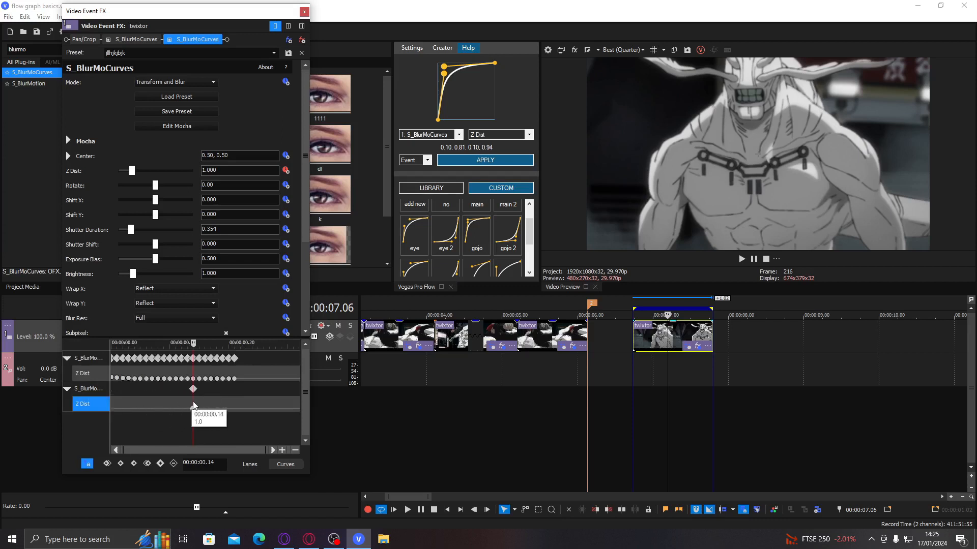
pyautogui.doubleClick(203, 407)
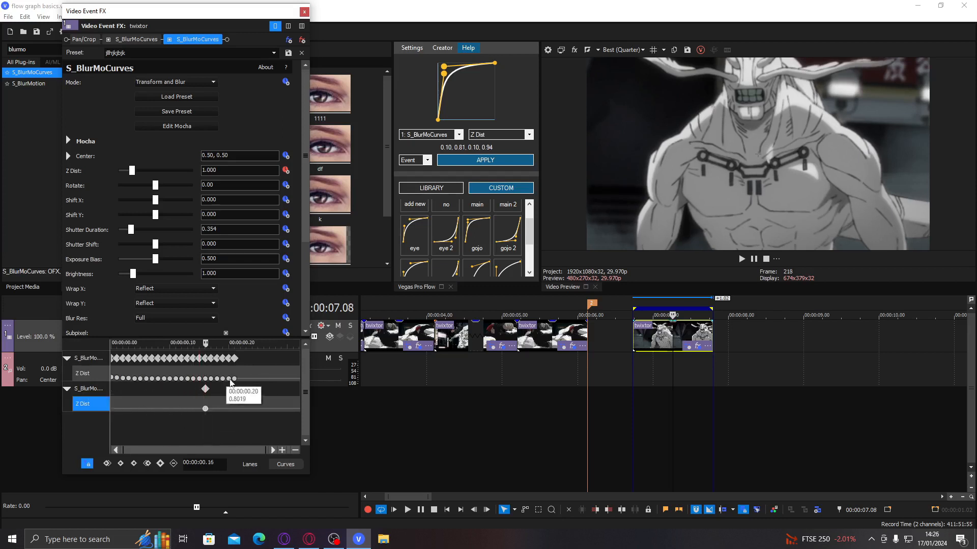
pyautogui.moveTo(217, 407); pyautogui.dragTo(235, 407)
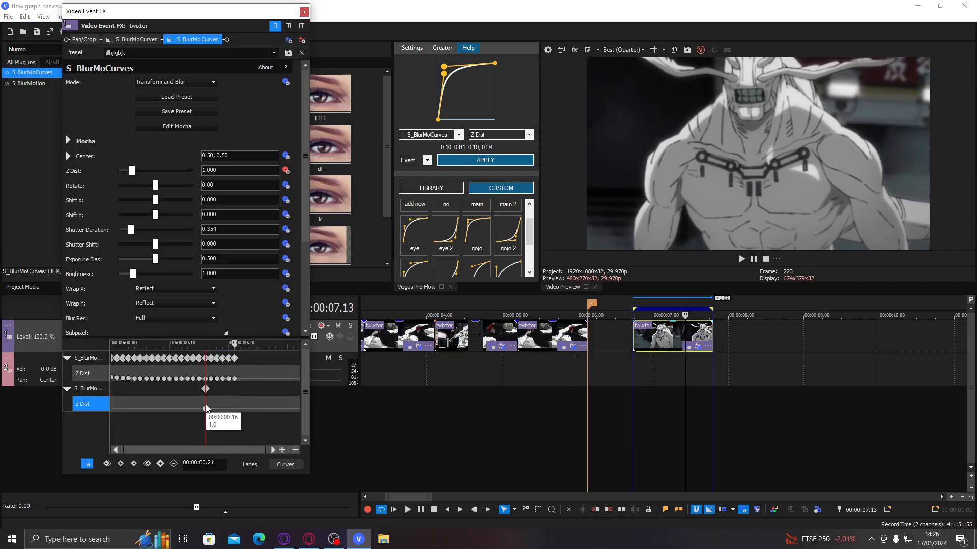
pyautogui.moveTo(239, 406); pyautogui.dragTo(297, 406)
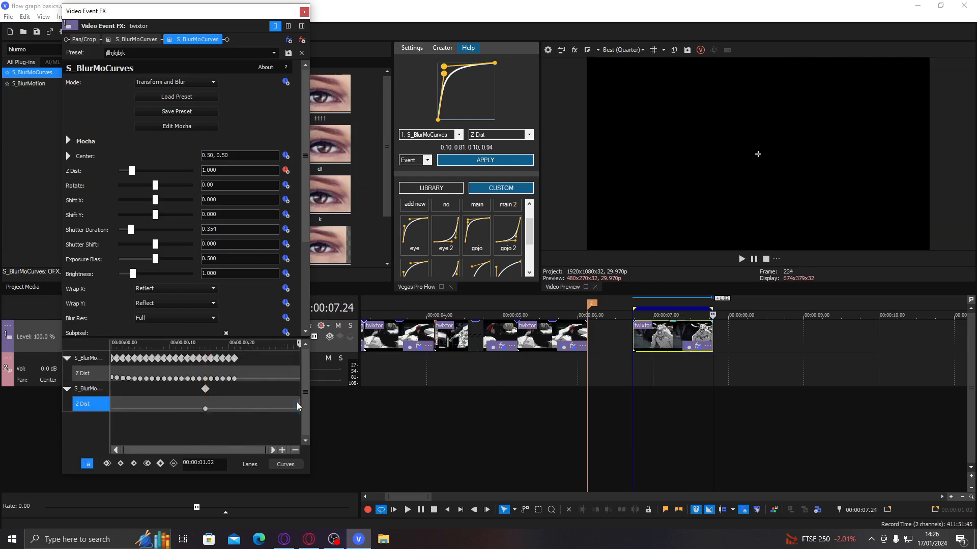
# Step: Apply the 0.80, 0.05, 0.82, 0.21 flow curve to the second S_BlurMoCurves' Z Dist and play the clip
pyautogui.click(697, 340)
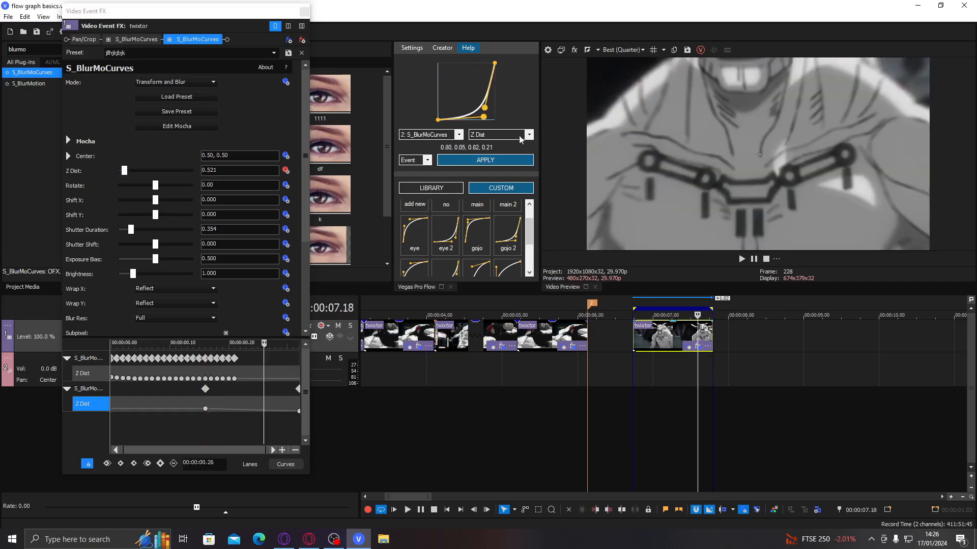
pyautogui.click(485, 160)
pyautogui.doubleClick(672, 345)
pyautogui.press('space')
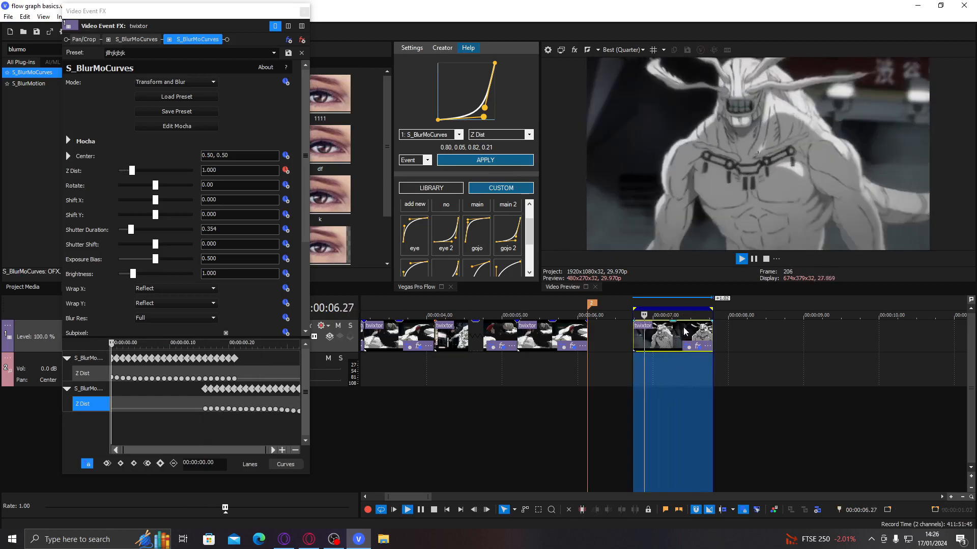
pyautogui.press('space')
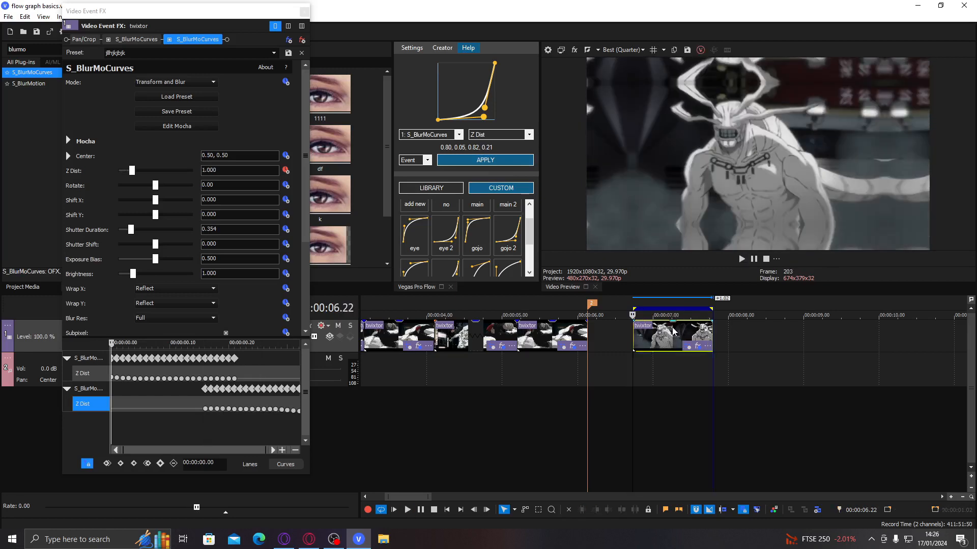
# Step: Replay the clip to examine the timing between the opening and closing zooms
pyautogui.doubleClick(670, 331)
pyautogui.press('space')
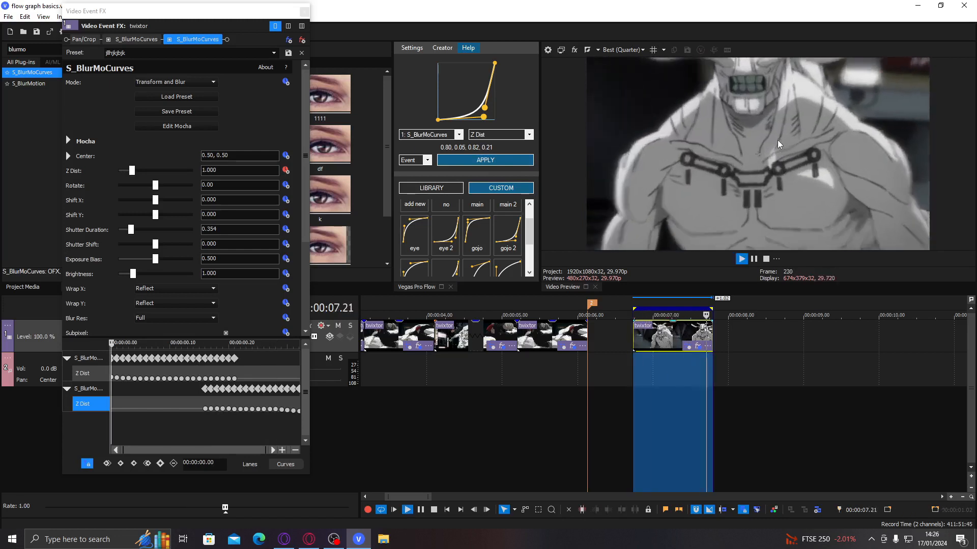
pyautogui.press('space')
pyautogui.click(655, 333)
pyautogui.press('space')
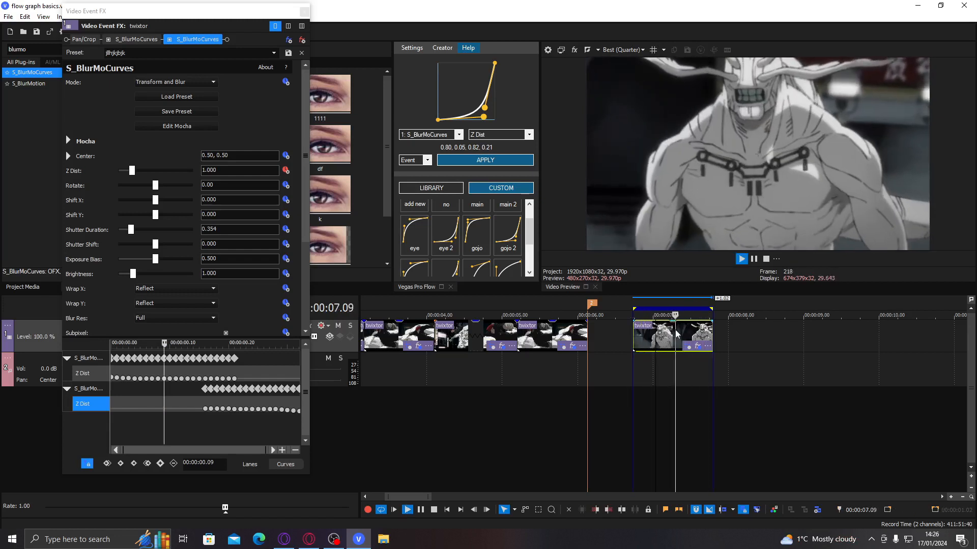
pyautogui.press('space')
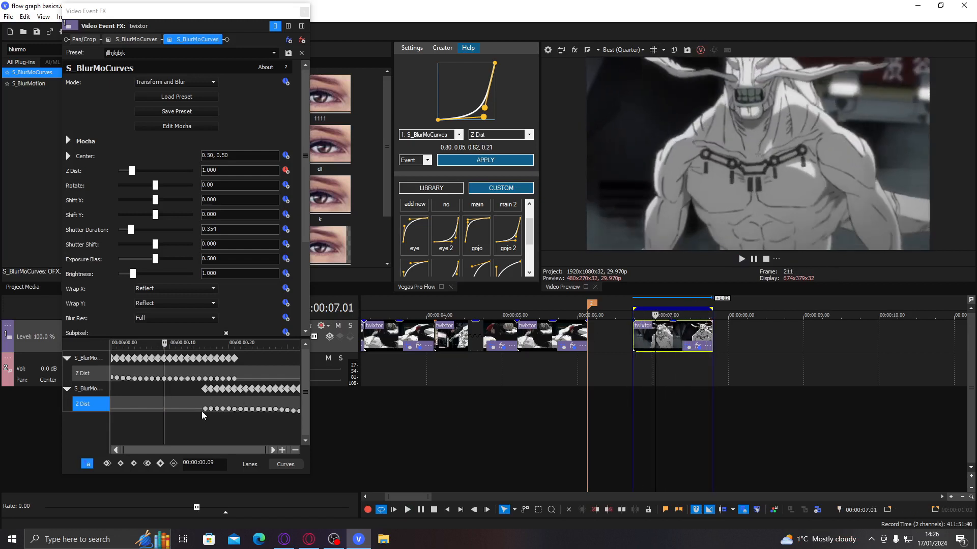
# Step: Move the second S_BlurMoCurves' first Z Dist keyframe to 00:00:00.08 and delete the generated keyframes between it and the end keyframe
pyautogui.moveTo(206, 412); pyautogui.dragTo(157, 415)
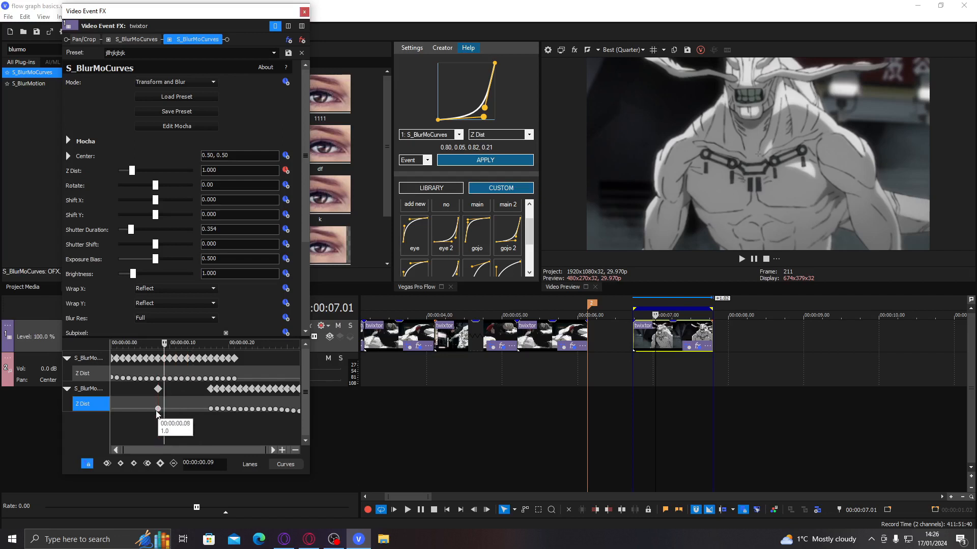
pyautogui.click(211, 410)
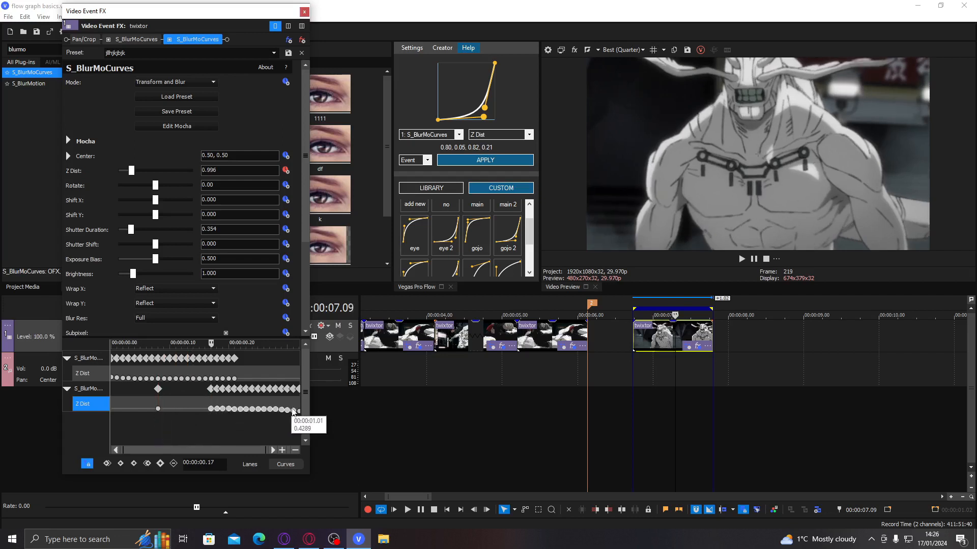
pyautogui.press('Delete')
pyautogui.click(693, 338)
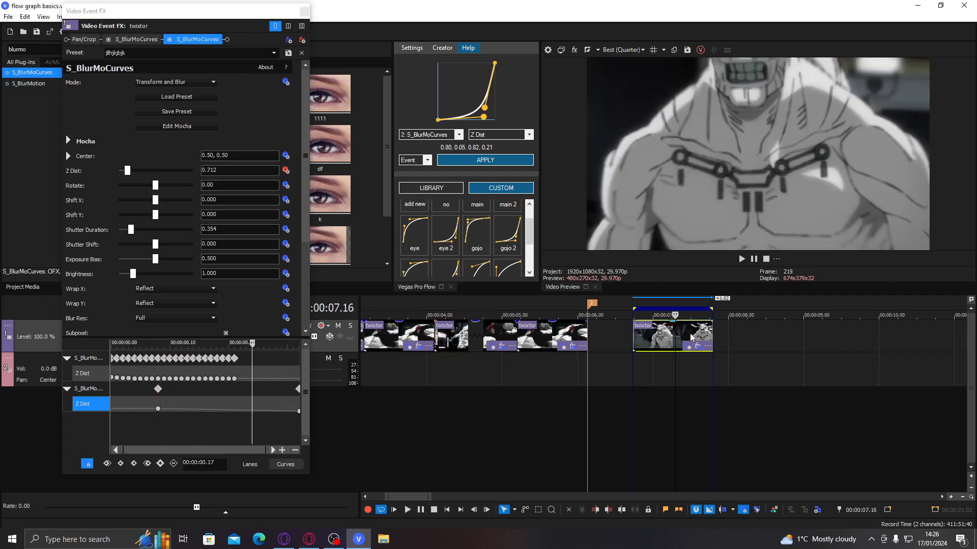
# Step: Reapply the 0.80, 0.05, 0.82, 0.21 flow curve to the second S_BlurMoCurves' Z Dist and play the clip
pyautogui.scroll(-1, 441, 136)
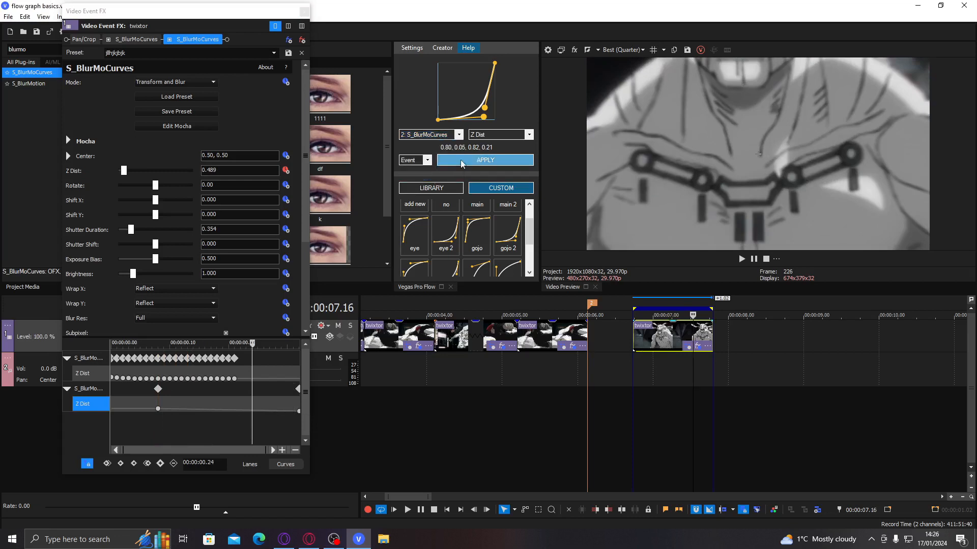
pyautogui.click(485, 160)
pyautogui.doubleClick(640, 333)
pyautogui.press('space')
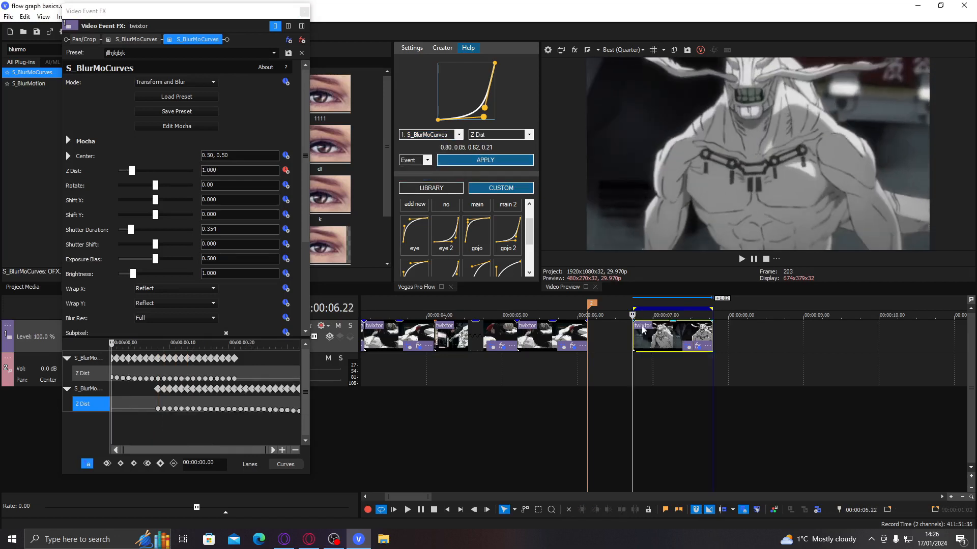
pyautogui.doubleClick(660, 331)
pyautogui.press('space')
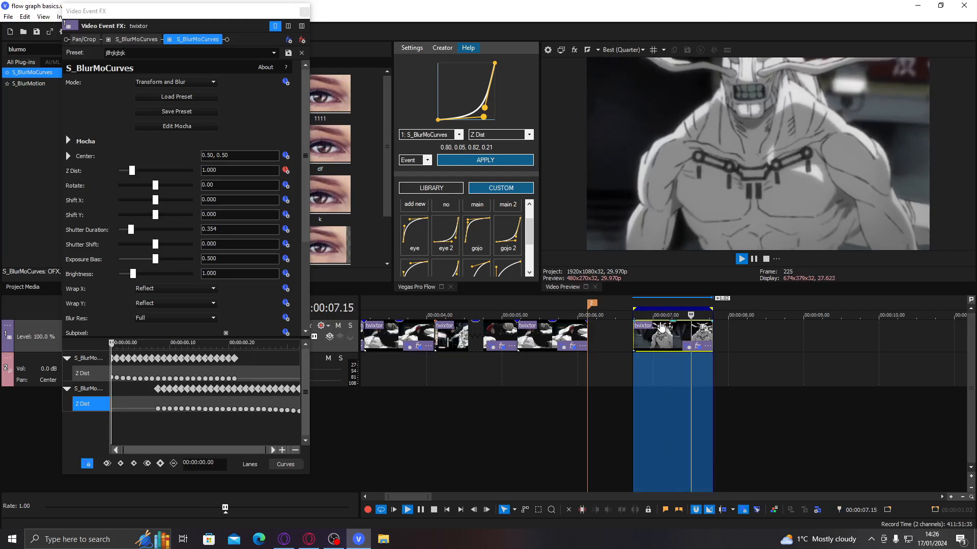
pyautogui.press('space')
pyautogui.click(302, 12)
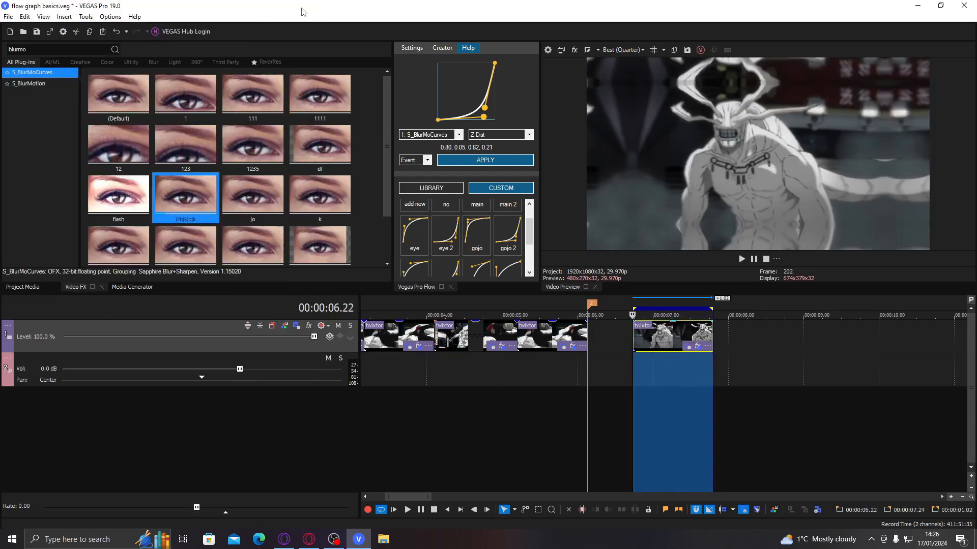
# Step: Copy the clip starting near 00:00:04 to a spot after the zoom clip, paste the zoom clip's event attributes onto it, and play it
pyautogui.scroll(-2, 550, 340)
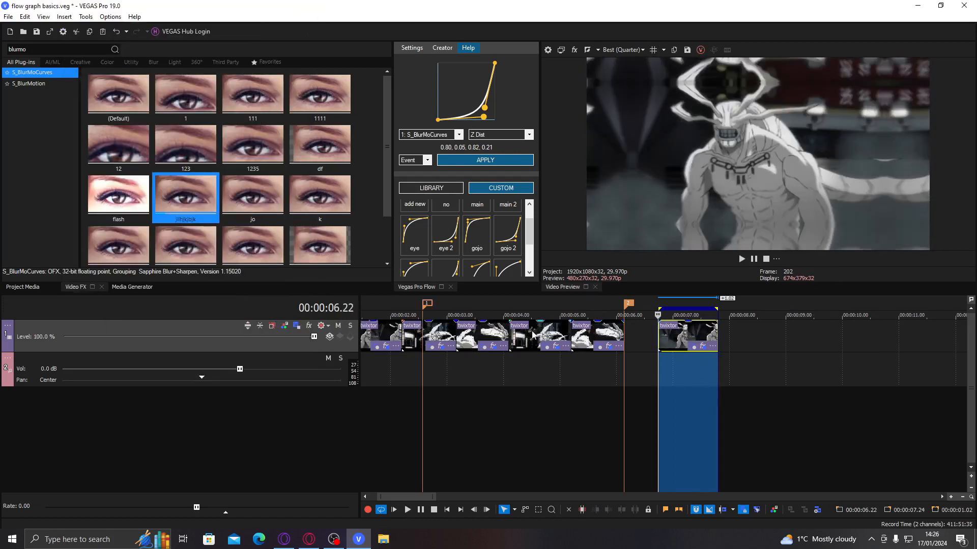
pyautogui.click(532, 335)
pyautogui.click(737, 335)
pyautogui.hotkey('ctrl', 'v')
pyautogui.rightClick(693, 338)
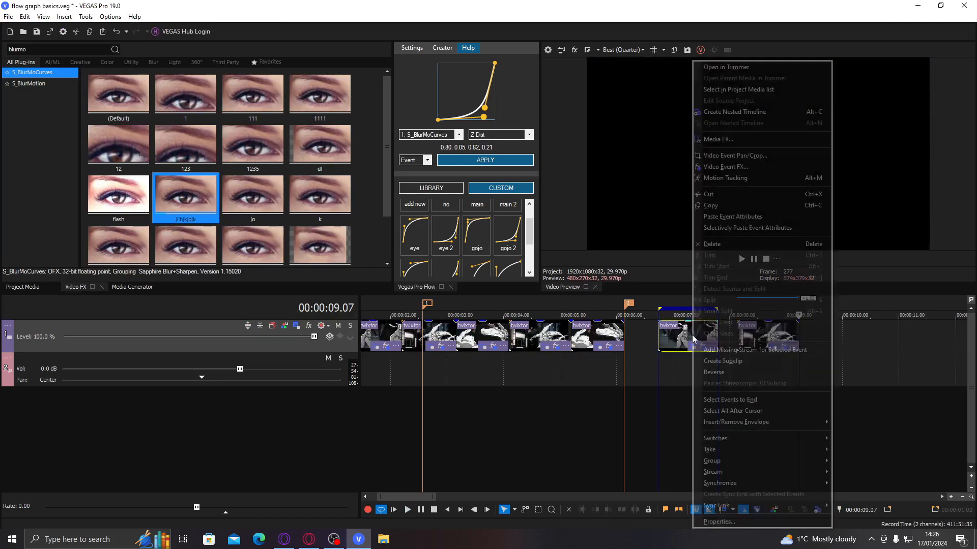
pyautogui.click(734, 206)
pyautogui.rightClick(764, 330)
pyautogui.click(799, 219)
pyautogui.moveTo(768, 335)
pyautogui.mouseDown()
pyautogui.moveTo(690, 335)
pyautogui.moveTo(766, 335)
pyautogui.mouseUp()
pyautogui.doubleClick(767, 335)
pyautogui.press('space')
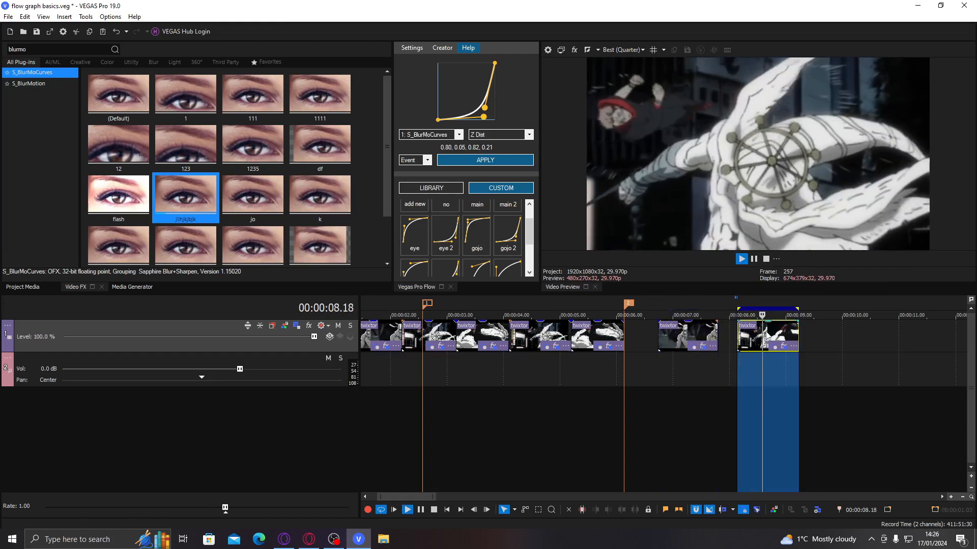
# Step: Trim the end of the pasted clip to 00:00:09.05, removing its last three frames, and play it
pyautogui.click(798, 333)
pyautogui.press('Left')
pyautogui.press('Left')
pyautogui.press('Left')
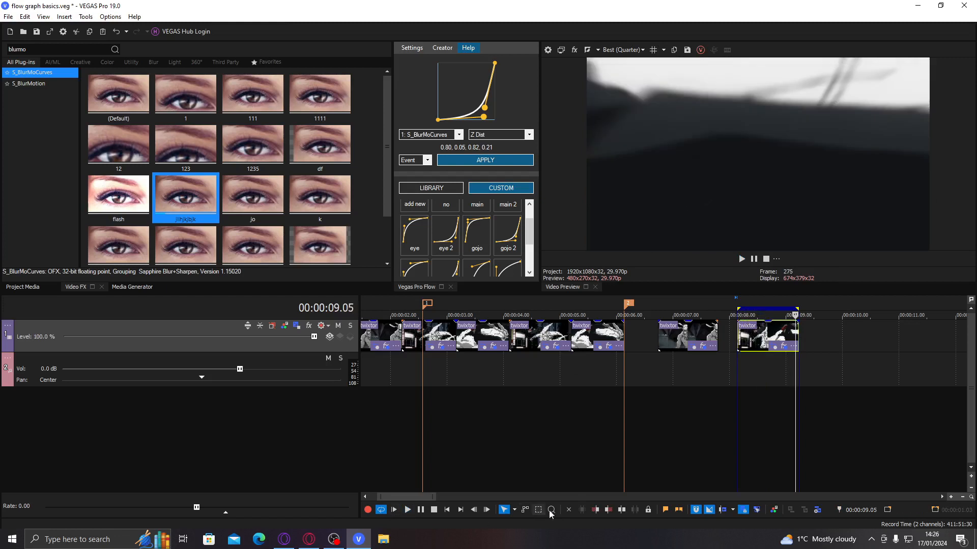
pyautogui.click(608, 512)
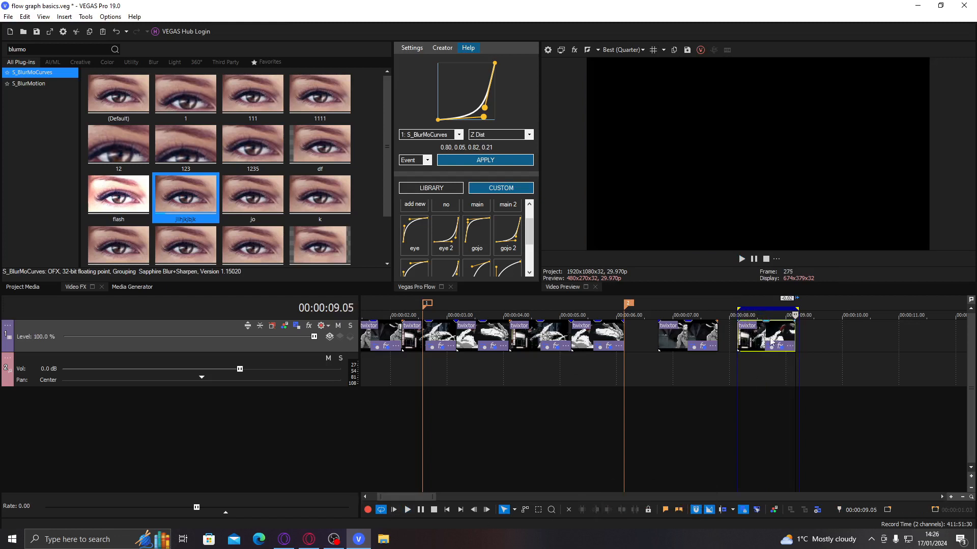
pyautogui.doubleClick(771, 338)
pyautogui.press('space')
pyautogui.press('space')
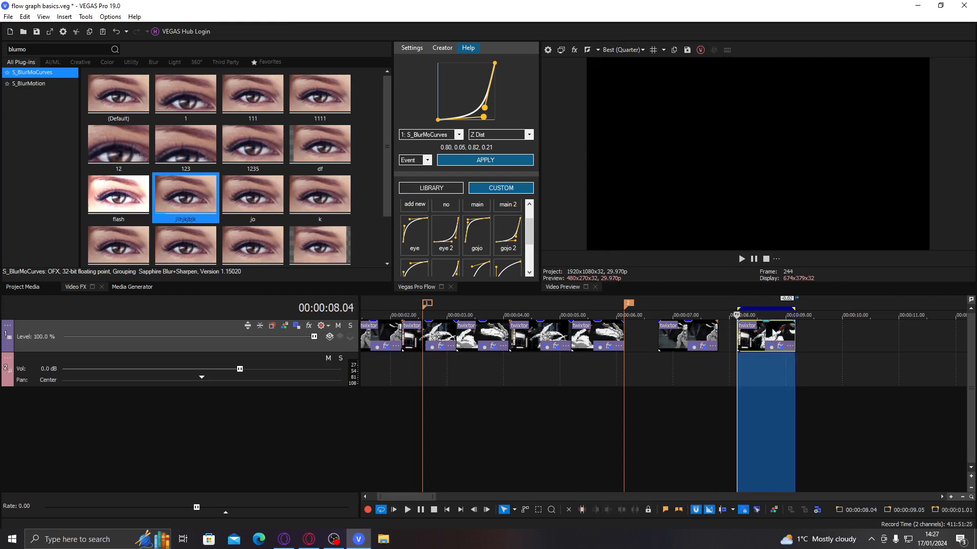
pyautogui.press('space')
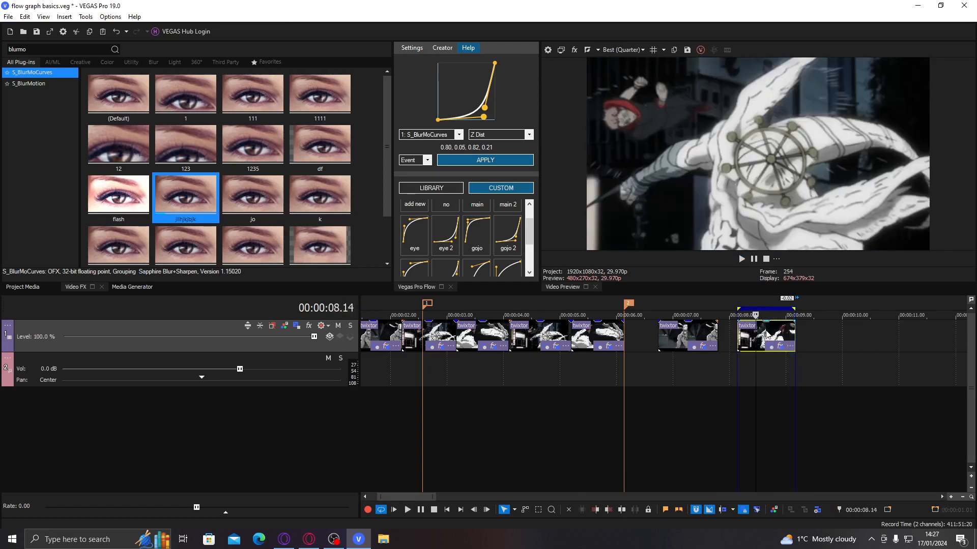
# Step: Remove the original zoom clip and move the pasted clip against the second marker at the end of the sequence
pyautogui.click(780, 348)
pyautogui.click(670, 335)
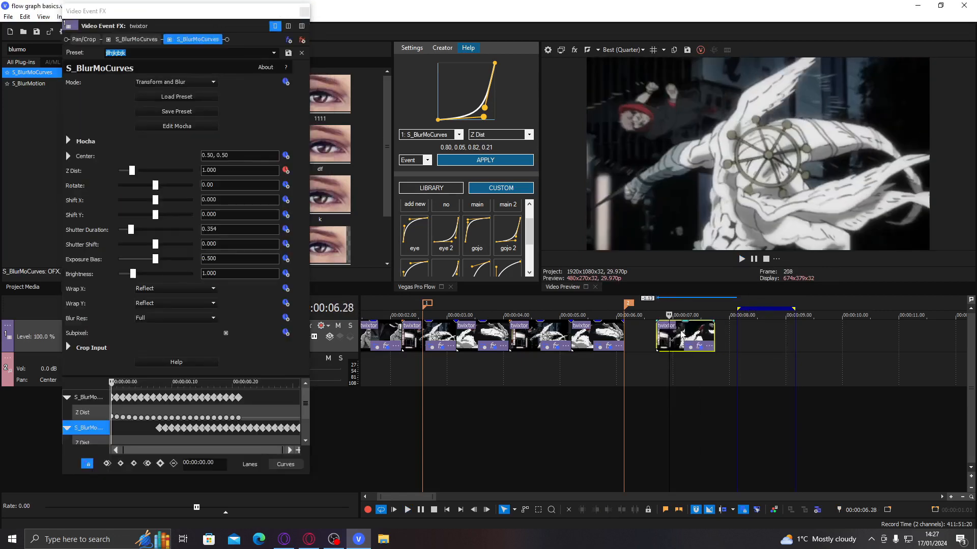
pyautogui.moveTo(682, 334); pyautogui.dragTo(650, 334)
pyautogui.click(650, 334)
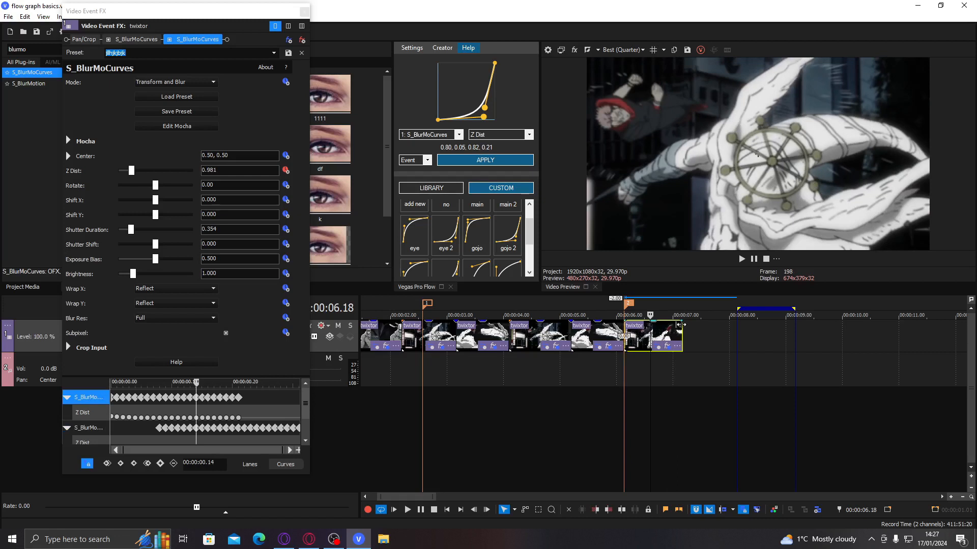
# Step: Duplicate the moved clip directly after itself and remove both S_BlurMoCurves effects from the copy
pyautogui.click(665, 333)
pyautogui.moveTo(682, 330); pyautogui.dragTo(740, 331)
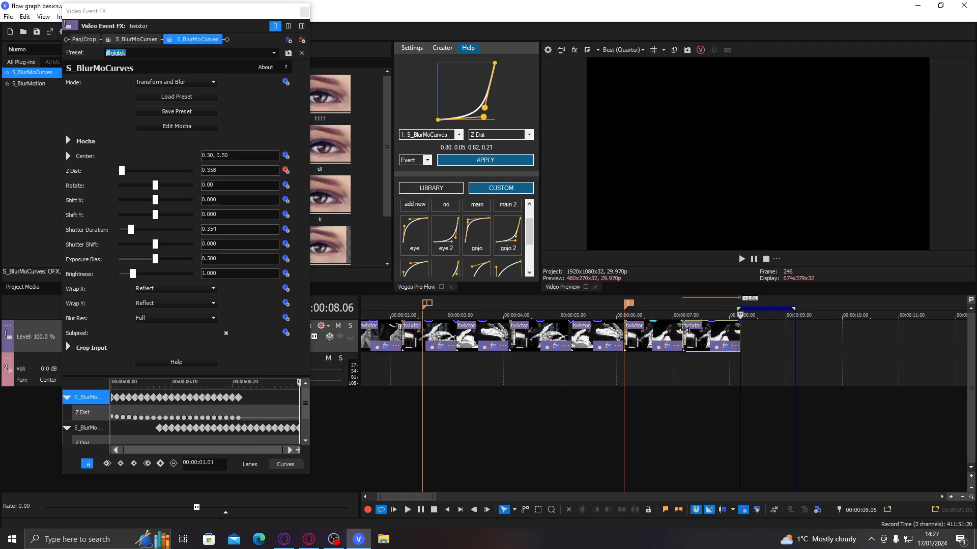
pyautogui.click(696, 333)
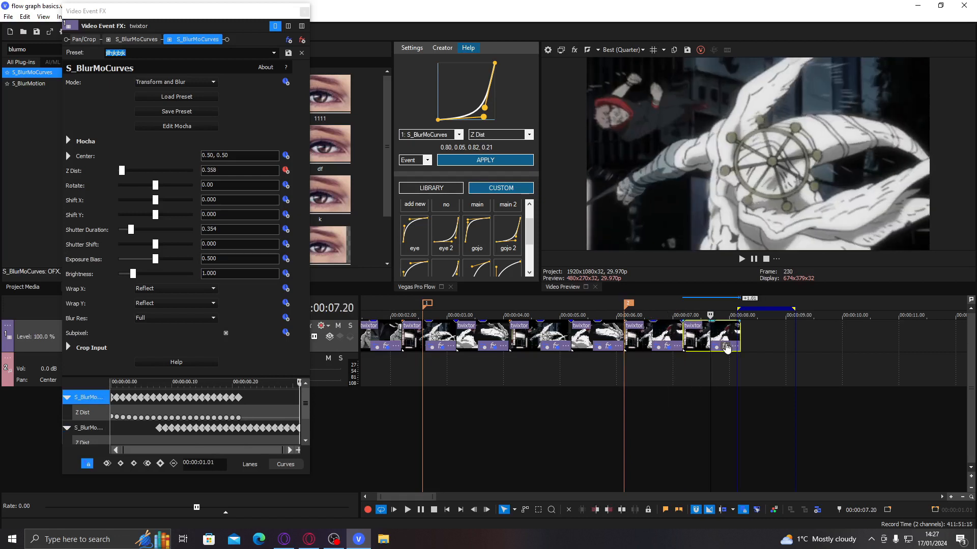
pyautogui.click(726, 346)
pyautogui.click(302, 41)
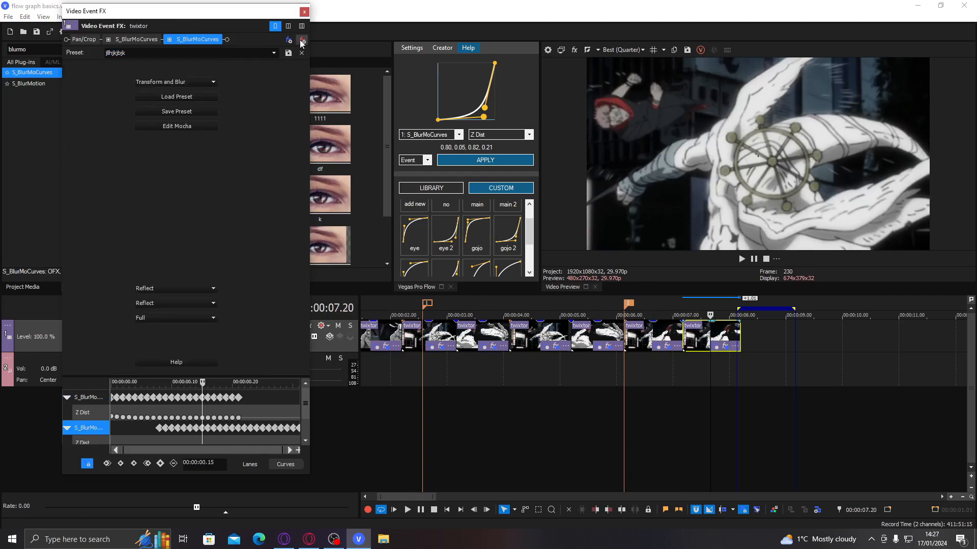
pyautogui.click(302, 41)
pyautogui.click(508, 12)
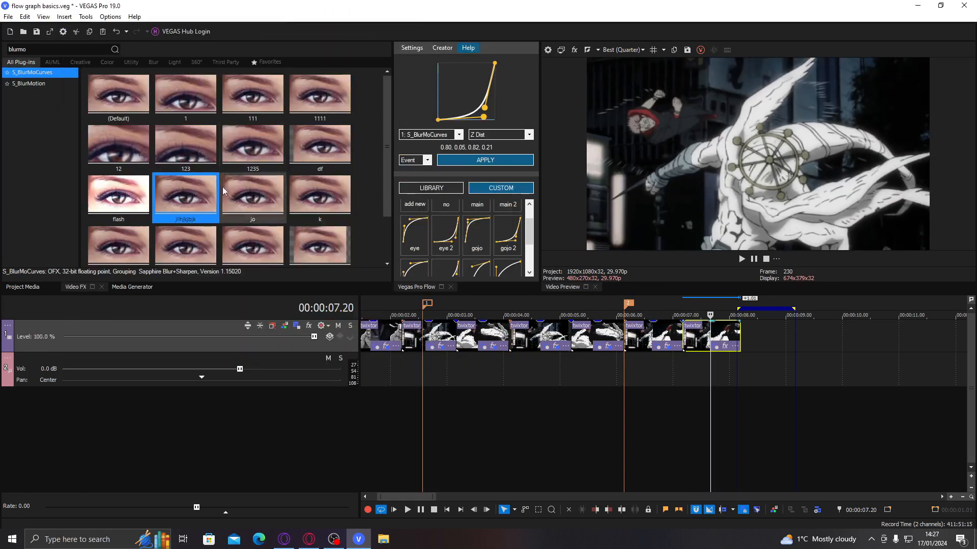
# Step: Add S_BlurMoCurves to the copy, keyframe Z Dist from 0.2 to 1.0 at about 00:00:00.21, and apply the 0.10, 0.81, 0.10, 0.94 curve
pyautogui.doubleClick(209, 196)
pyautogui.moveTo(131, 172); pyautogui.dragTo(121, 172)
pyautogui.click(286, 171)
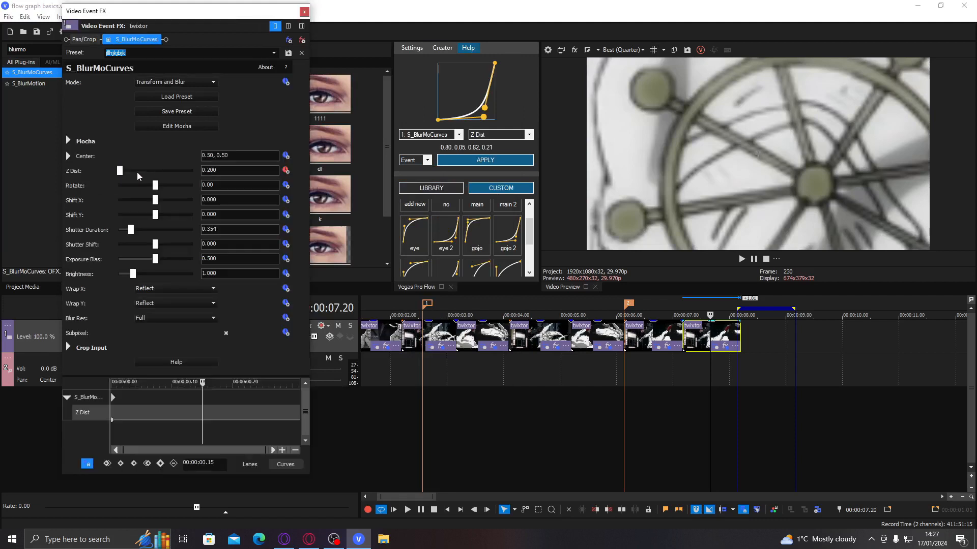
pyautogui.doubleClick(121, 171)
pyautogui.moveTo(203, 417); pyautogui.dragTo(238, 409)
pyautogui.click(697, 333)
pyautogui.click(473, 162)
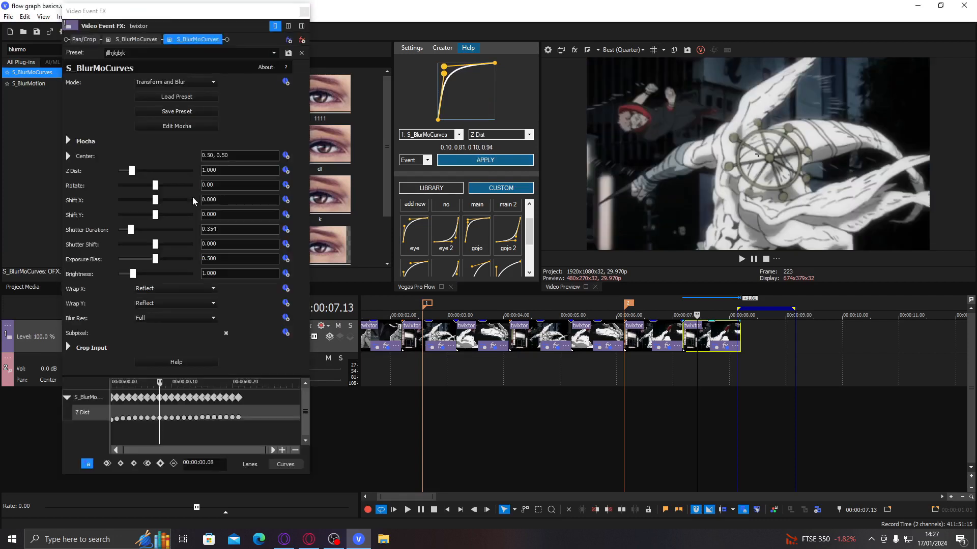
# Step: Add a second S_BlurMoCurves to the copy with a Z Dist keyframe of 0.8 at about 00:00:00.14
pyautogui.moveTo(240, 172); pyautogui.dragTo(105, 165)
pyautogui.write('.8')
pyautogui.press('Return')
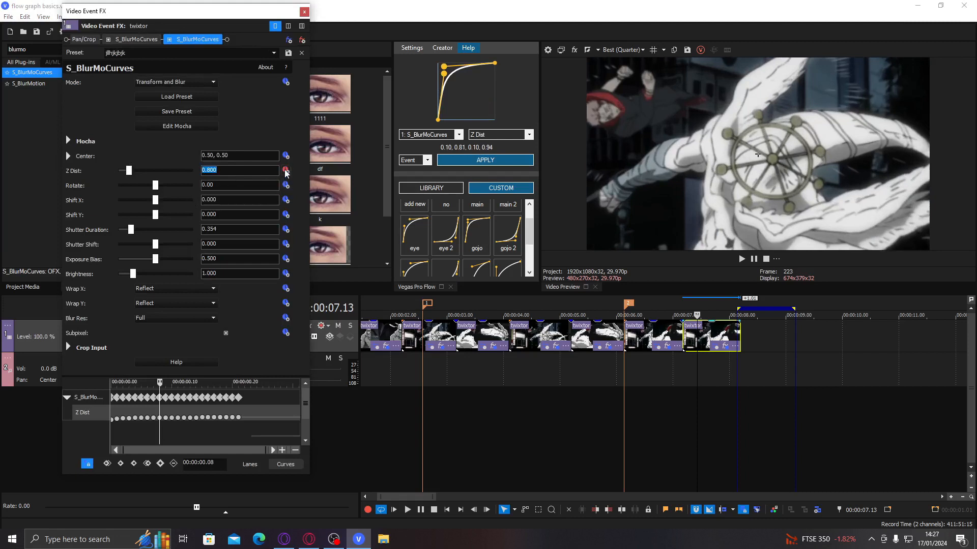
pyautogui.moveTo(234, 377); pyautogui.dragTo(237, 331)
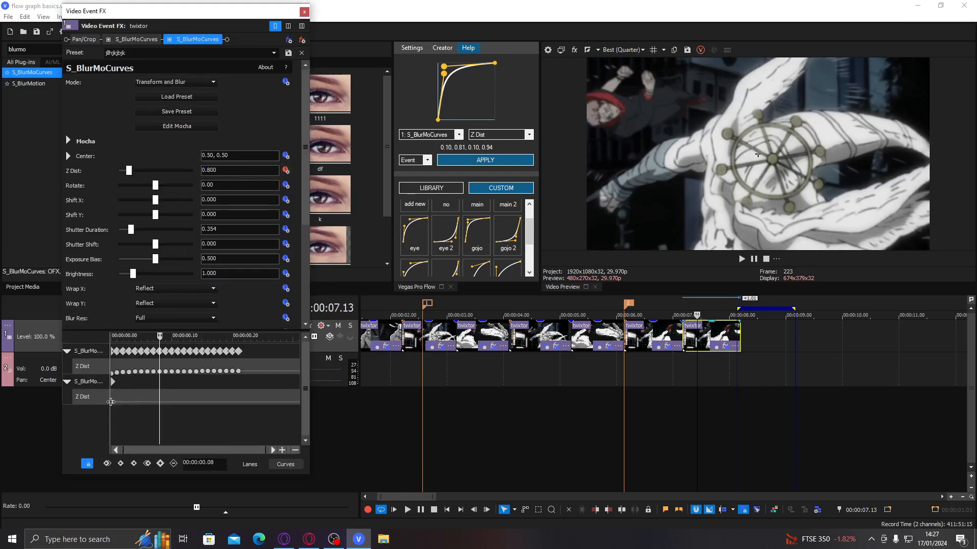
pyautogui.moveTo(113, 402); pyautogui.dragTo(294, 389)
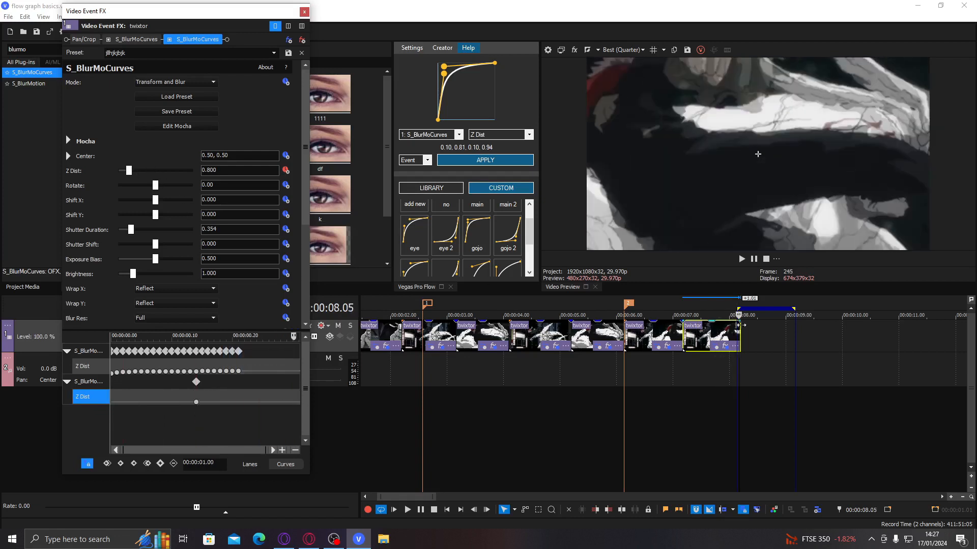
# Step: Trim the copy's end slightly and add a higher Z Dist keyframe to the second S_BlurMoCurves at the clip's end
pyautogui.moveTo(739, 332); pyautogui.dragTo(737, 332)
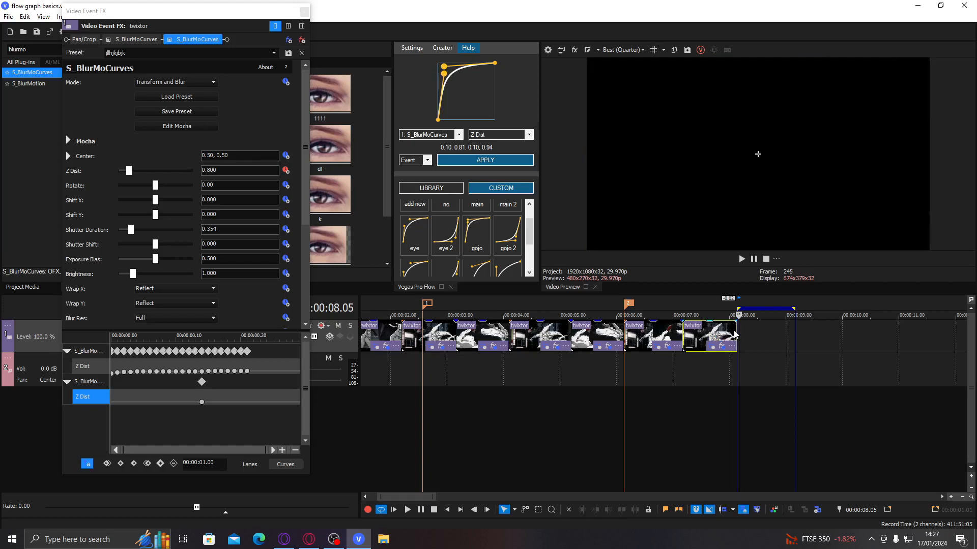
pyautogui.doubleClick(716, 336)
pyautogui.moveTo(235, 413); pyautogui.dragTo(273, 406)
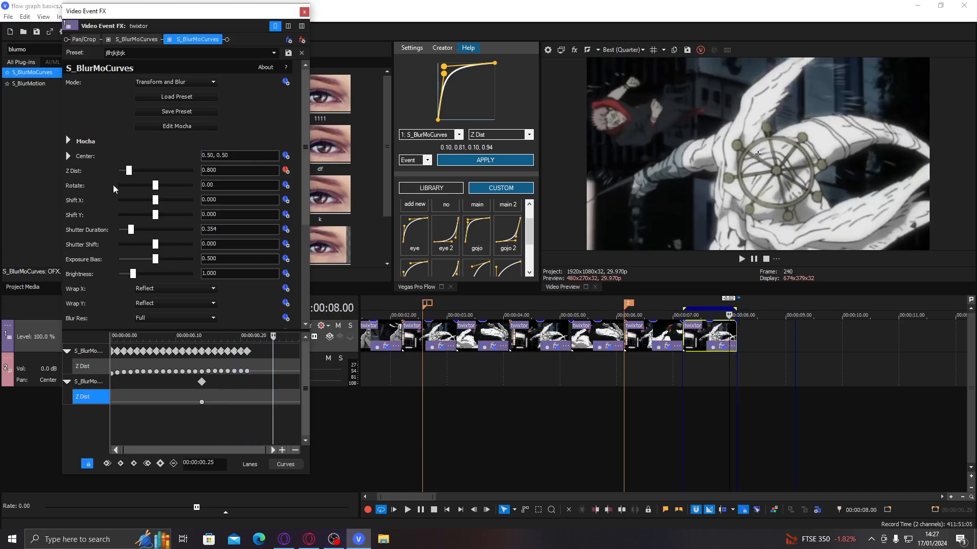
pyautogui.moveTo(138, 172); pyautogui.dragTo(140, 171)
pyautogui.moveTo(273, 400); pyautogui.dragTo(317, 407)
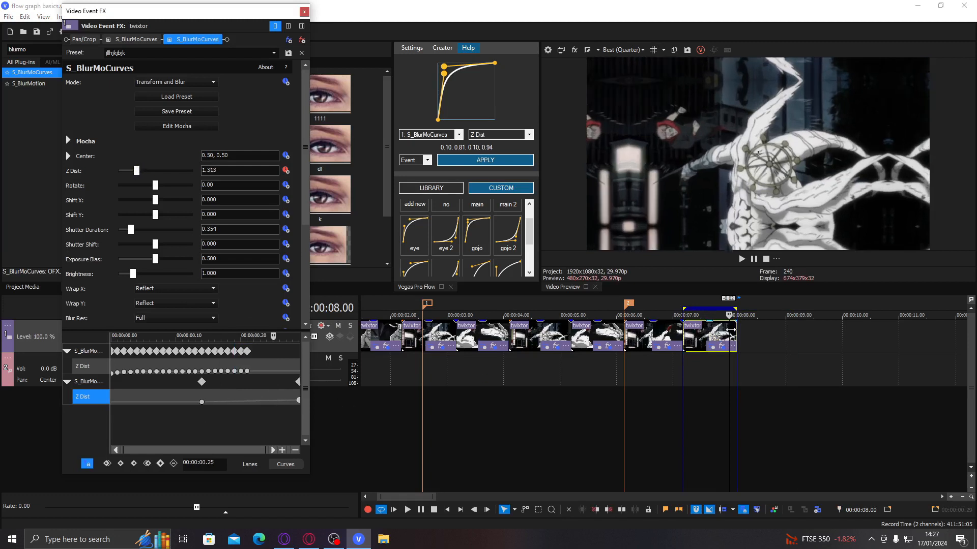
# Step: Apply the 0.73, 0.02, 0.89, 0.18 flow curve to the second S_BlurMoCurves' Z Dist and play the clip
pyautogui.click(731, 333)
pyautogui.click(444, 240)
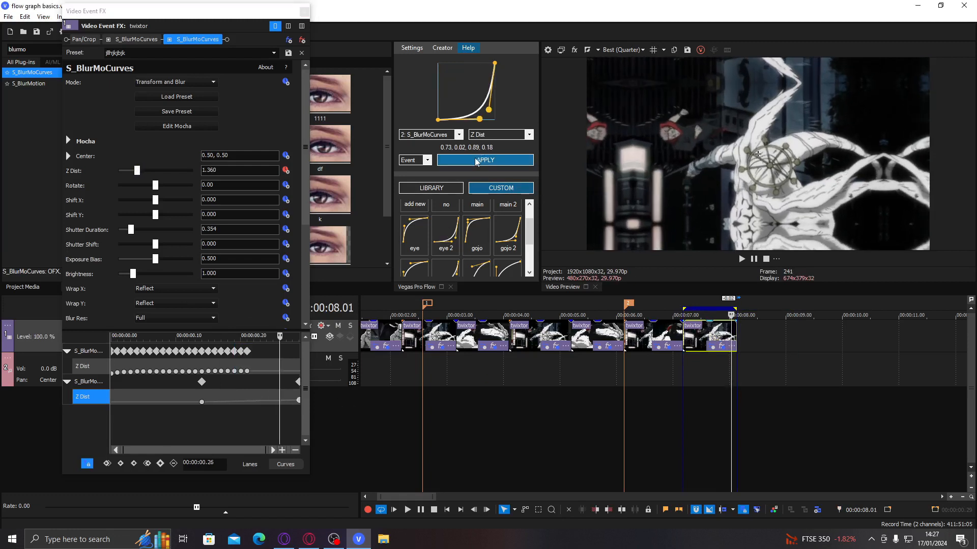
pyautogui.click(430, 156)
pyautogui.click(476, 161)
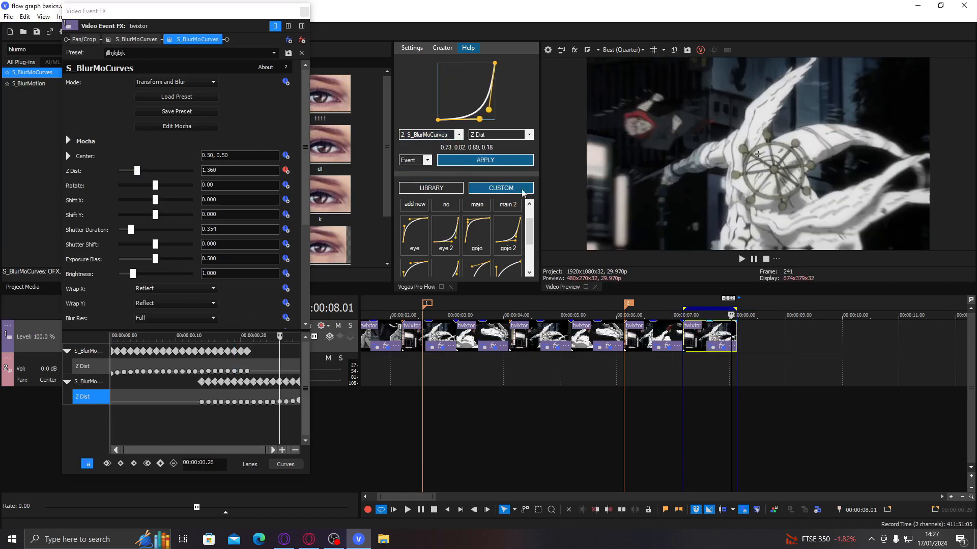
pyautogui.doubleClick(700, 340)
pyautogui.press('space')
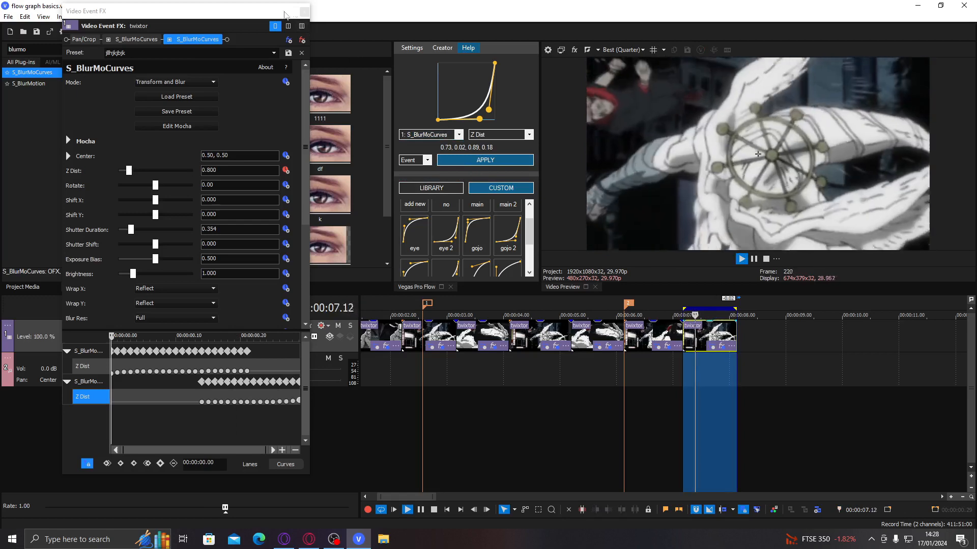
# Step: Close the effects window and play the whole sequence to examine the transitions between clips
pyautogui.click(304, 11)
pyautogui.press('space')
pyautogui.click(711, 330)
pyautogui.scroll(-2, 711, 330)
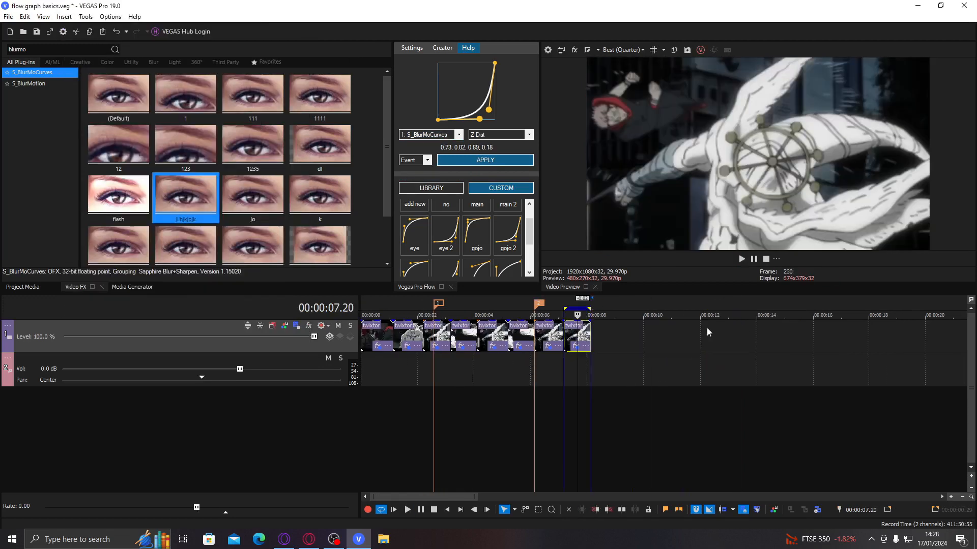
pyautogui.press('space')
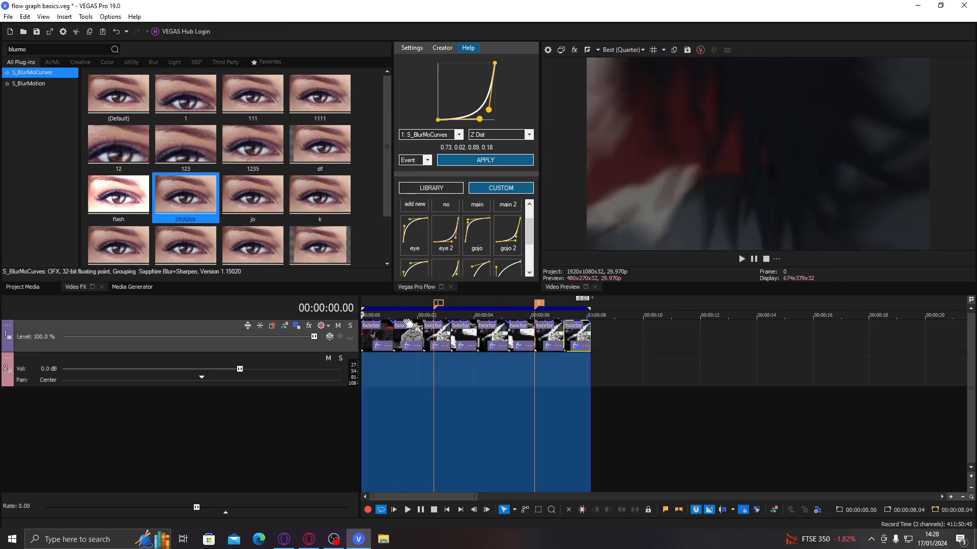
# Step: Select all clips on the timeline, change one of their event switches, and play the sequence again
pyautogui.click(372, 331)
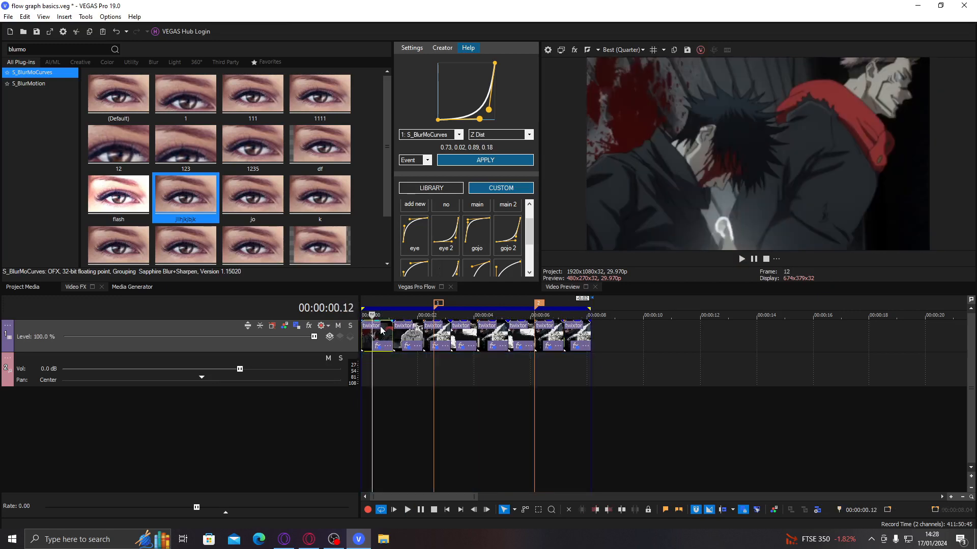
pyautogui.rightClick(573, 335)
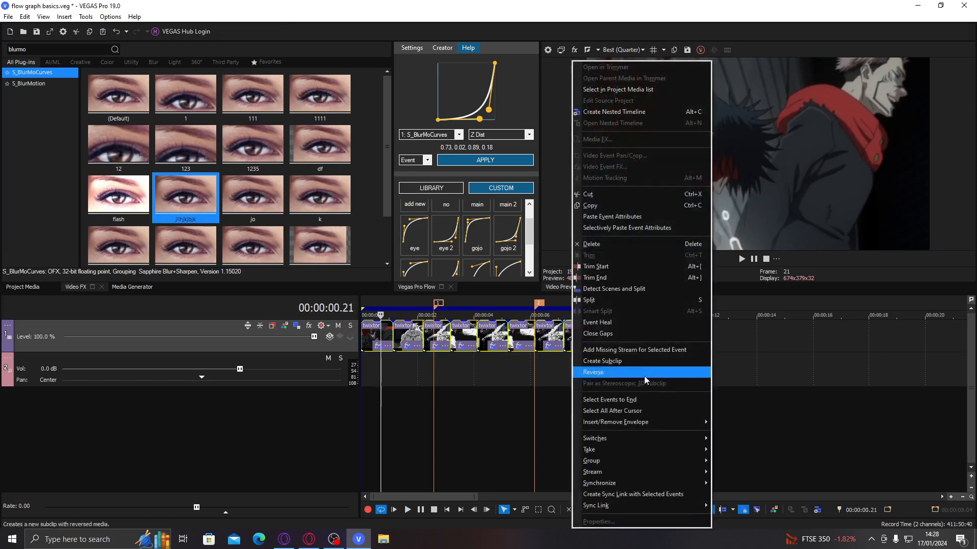
pyautogui.moveTo(690, 438)
pyautogui.click(722, 438)
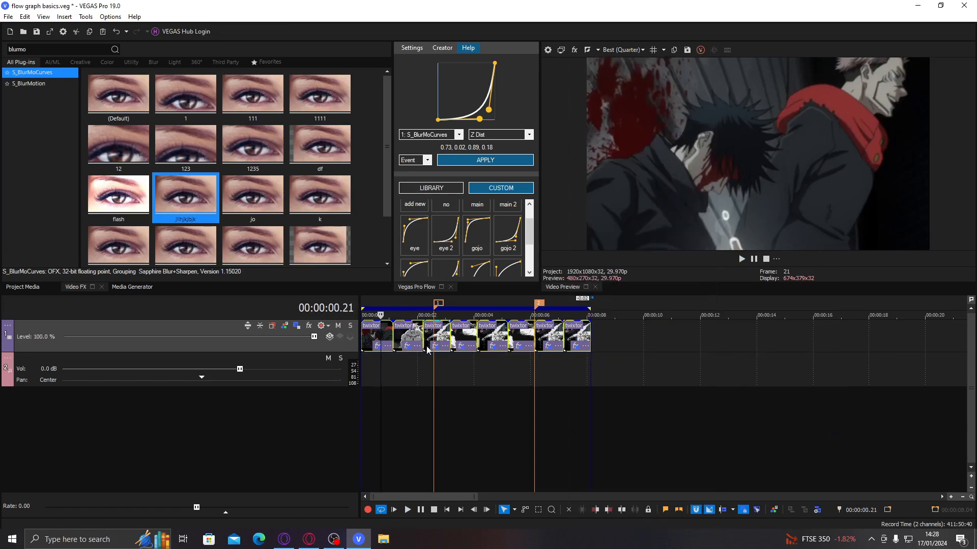
pyautogui.click(408, 338)
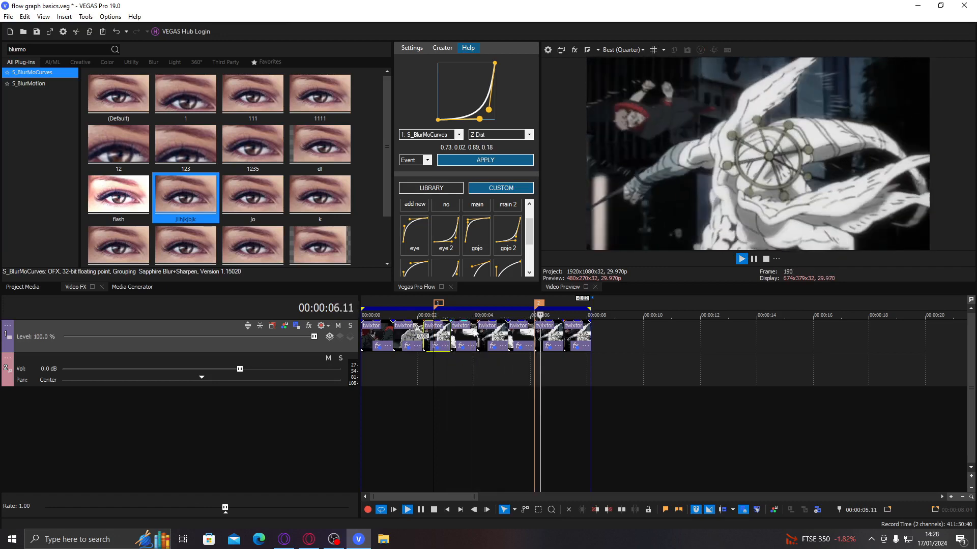
pyautogui.press('space')
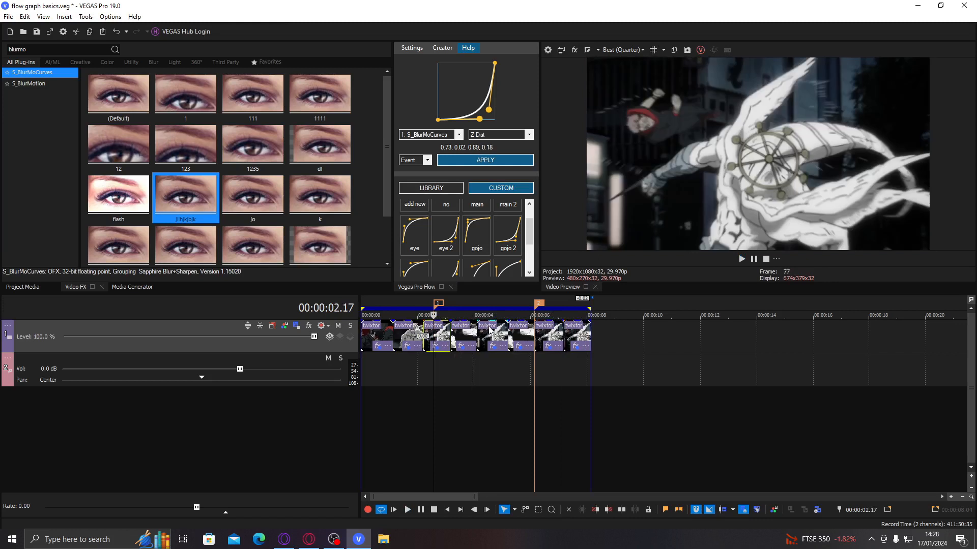